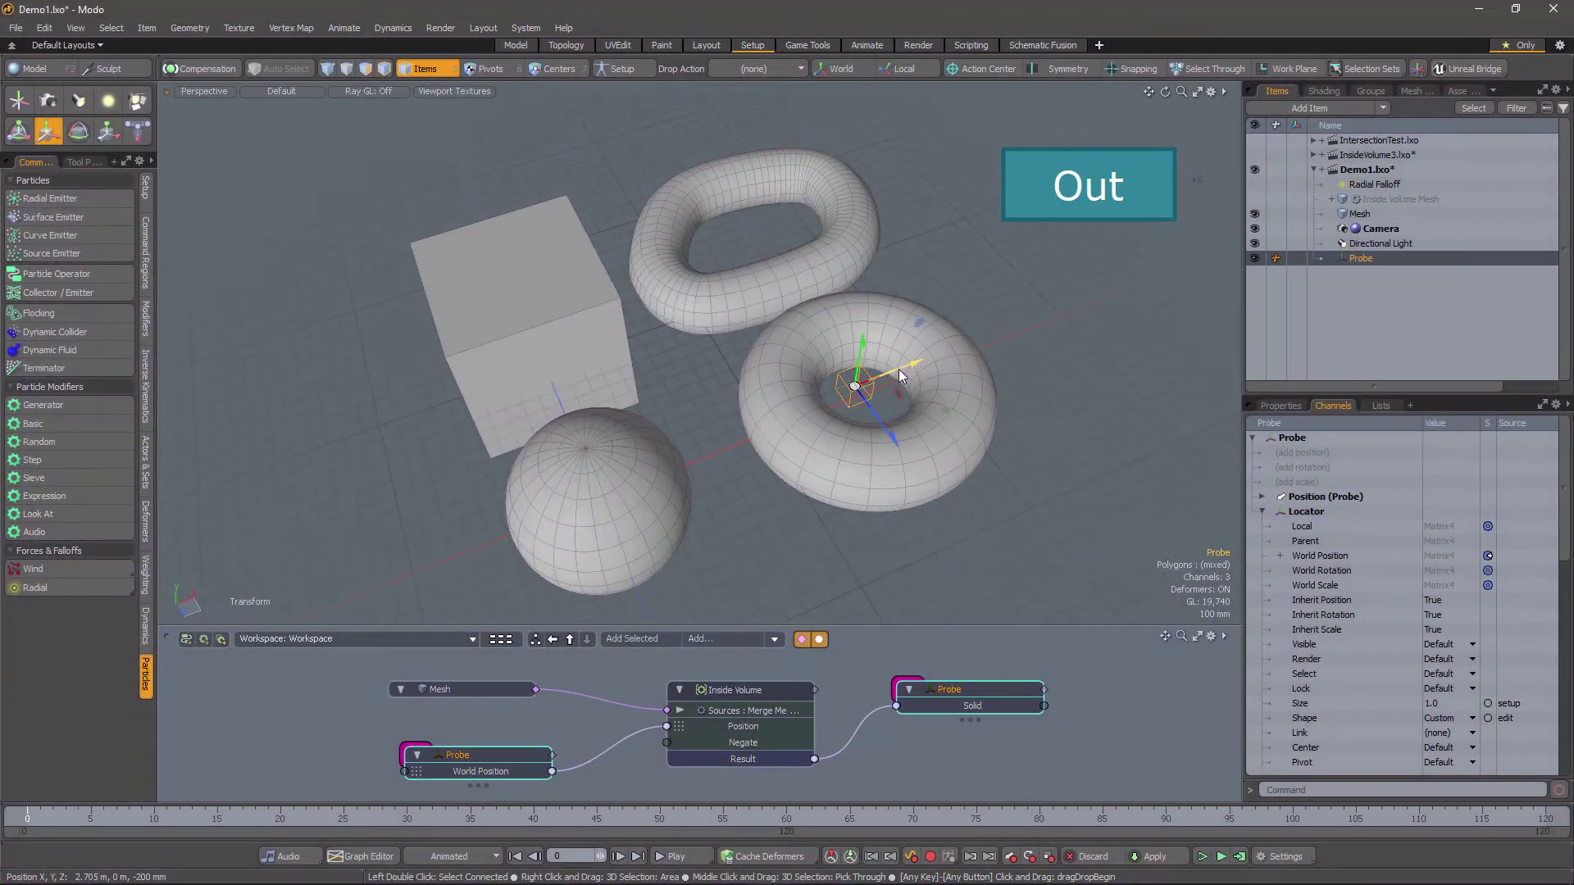
Drag the Probe locator sideways along X and toward the cube in the Demo1 scene
left_click_drag(912, 364, 748, 427)
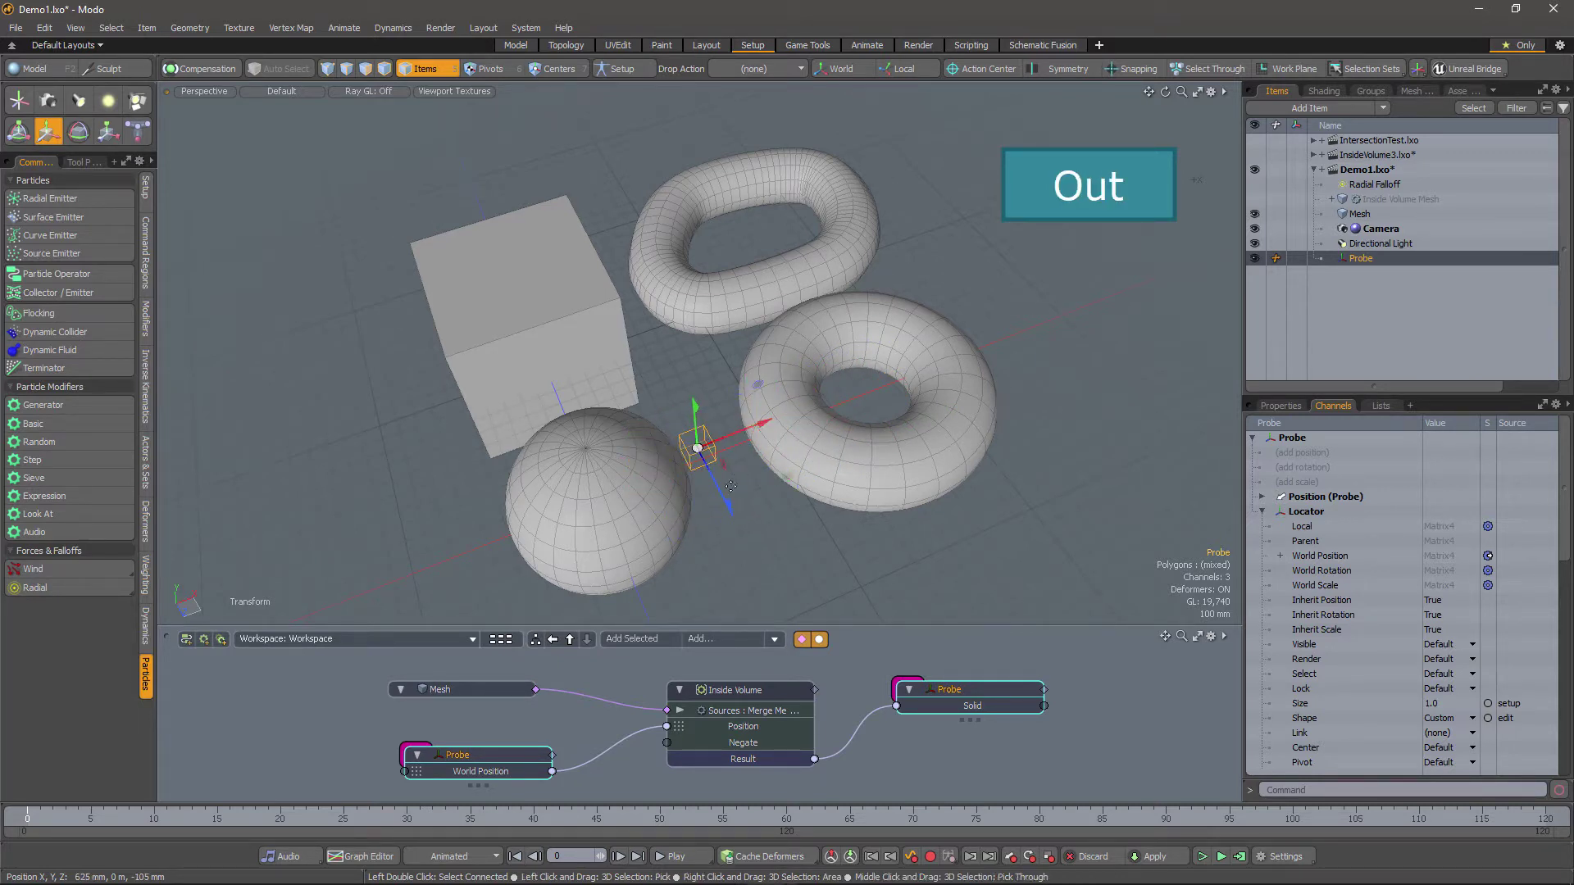
left_click_drag(727, 505, 618, 448)
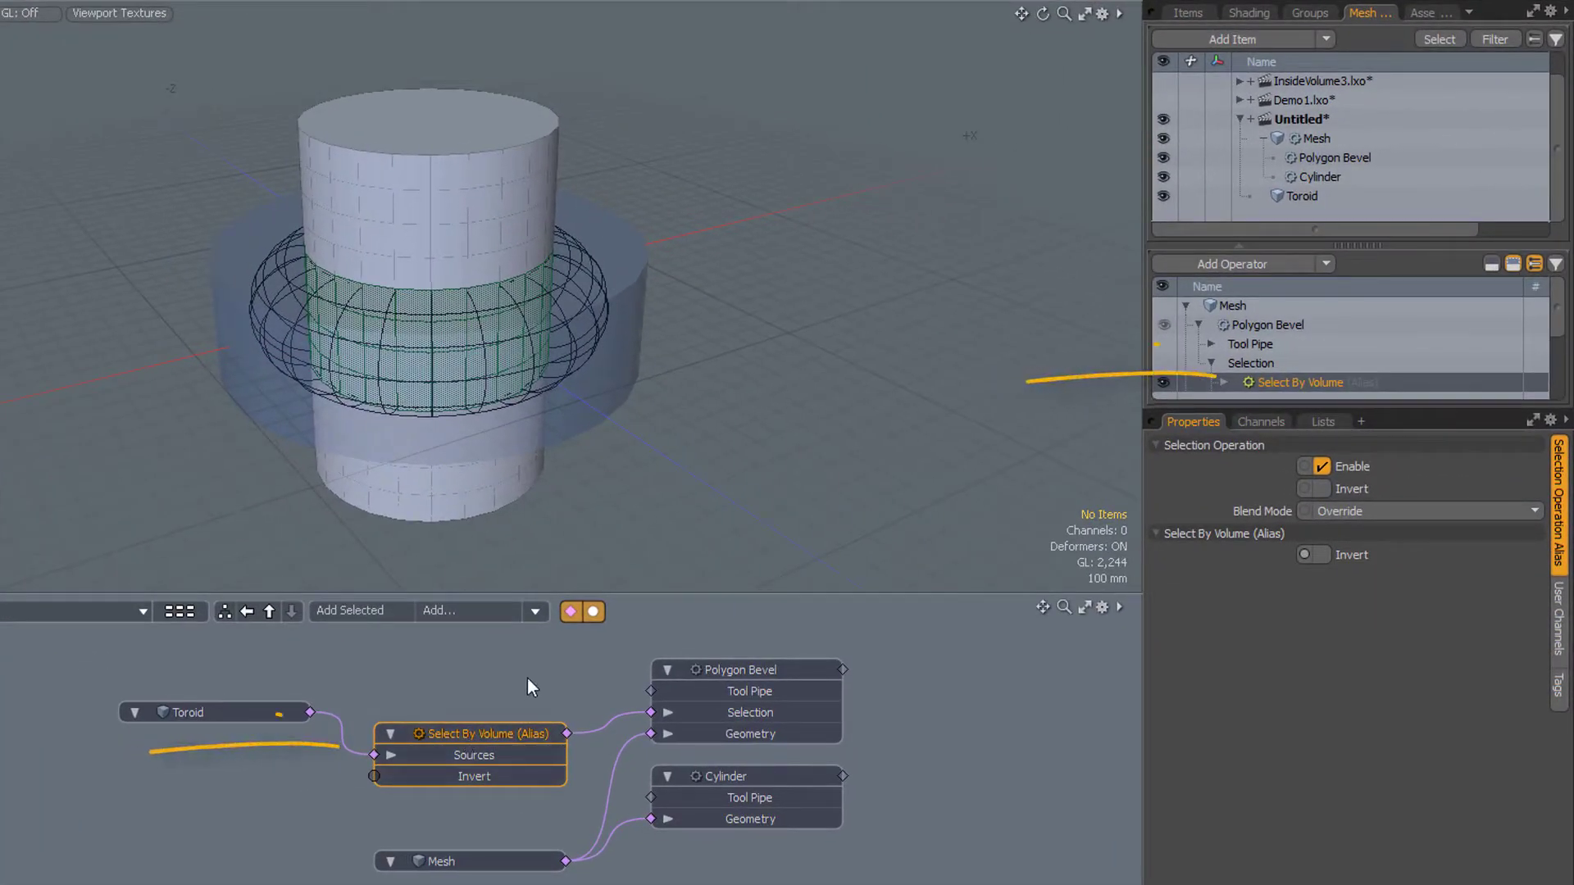
Raise the Toroid 355 mm in Y and select the Mesh to see the bevel ring move up
left_click(257, 712)
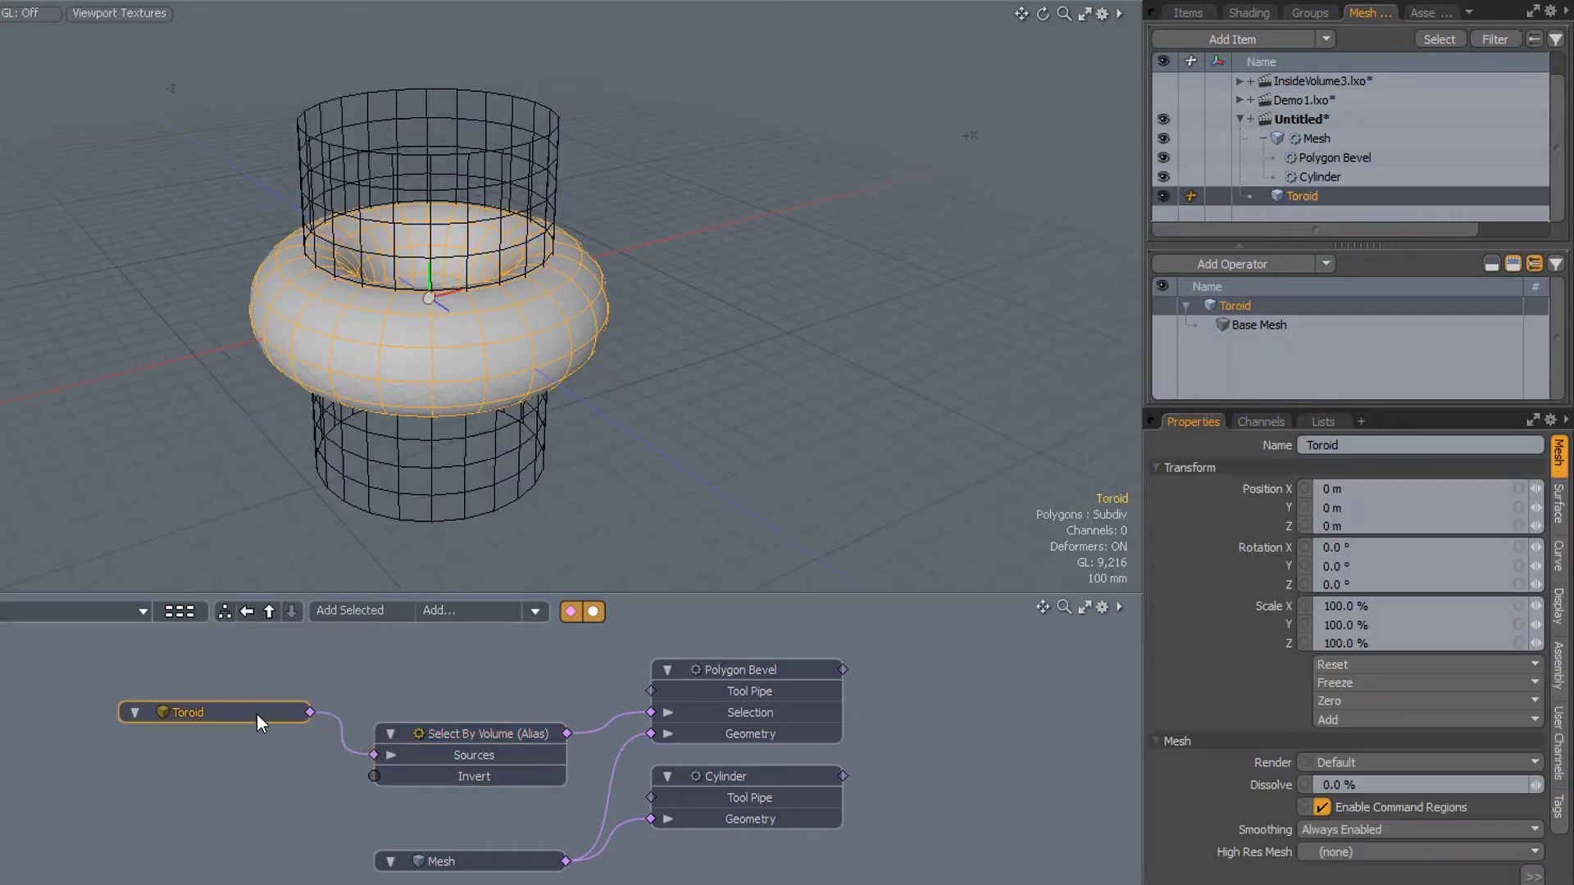
left_click_drag(434, 277, 435, 195)
left_click(484, 736)
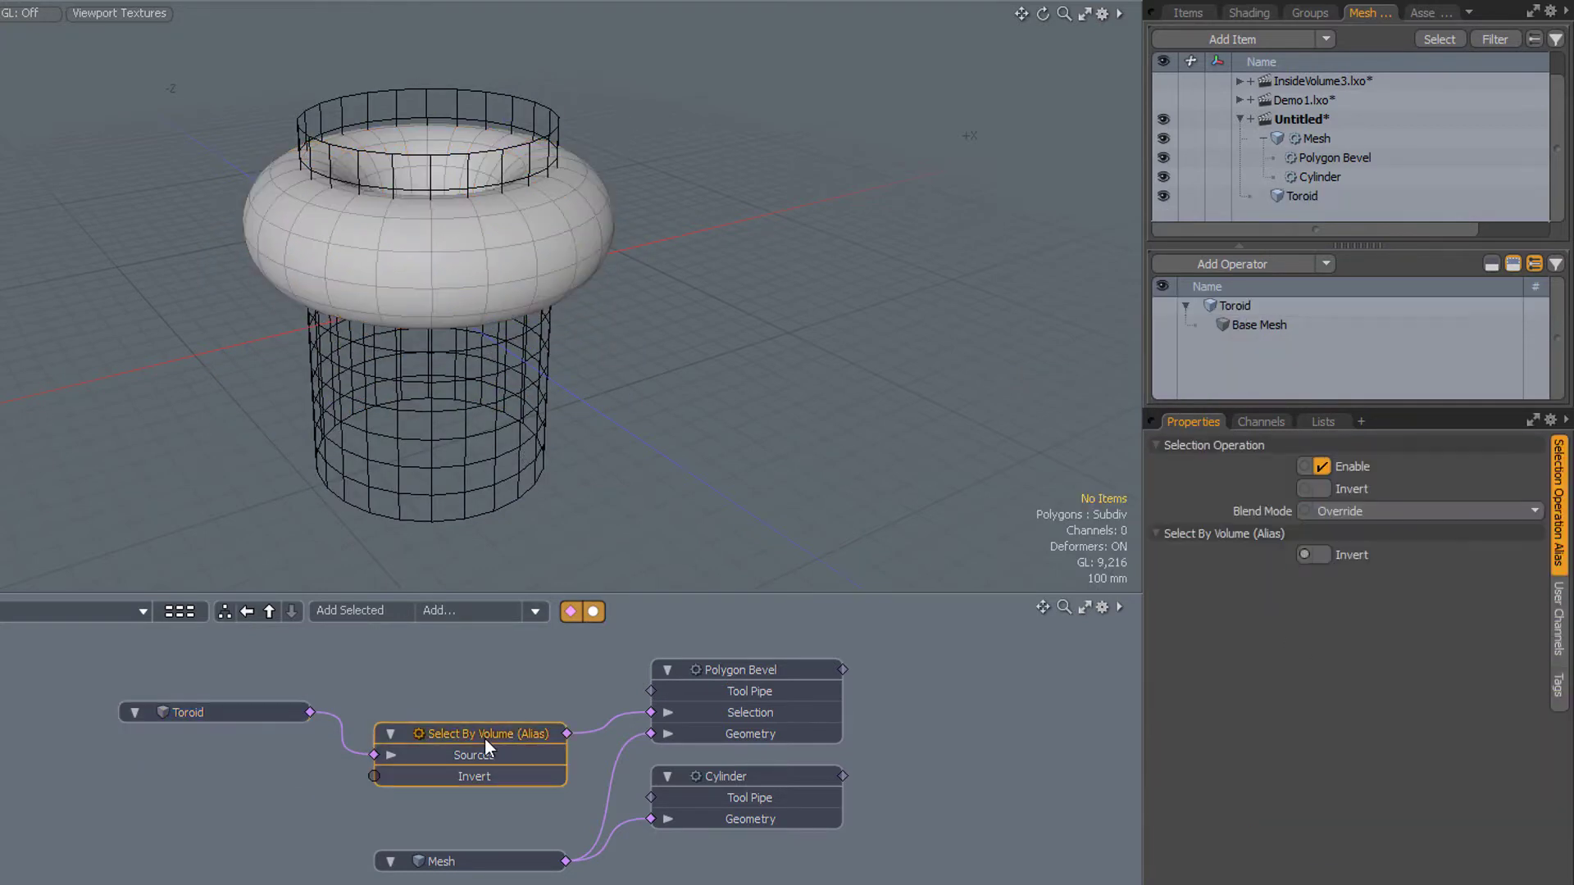
left_click(495, 866)
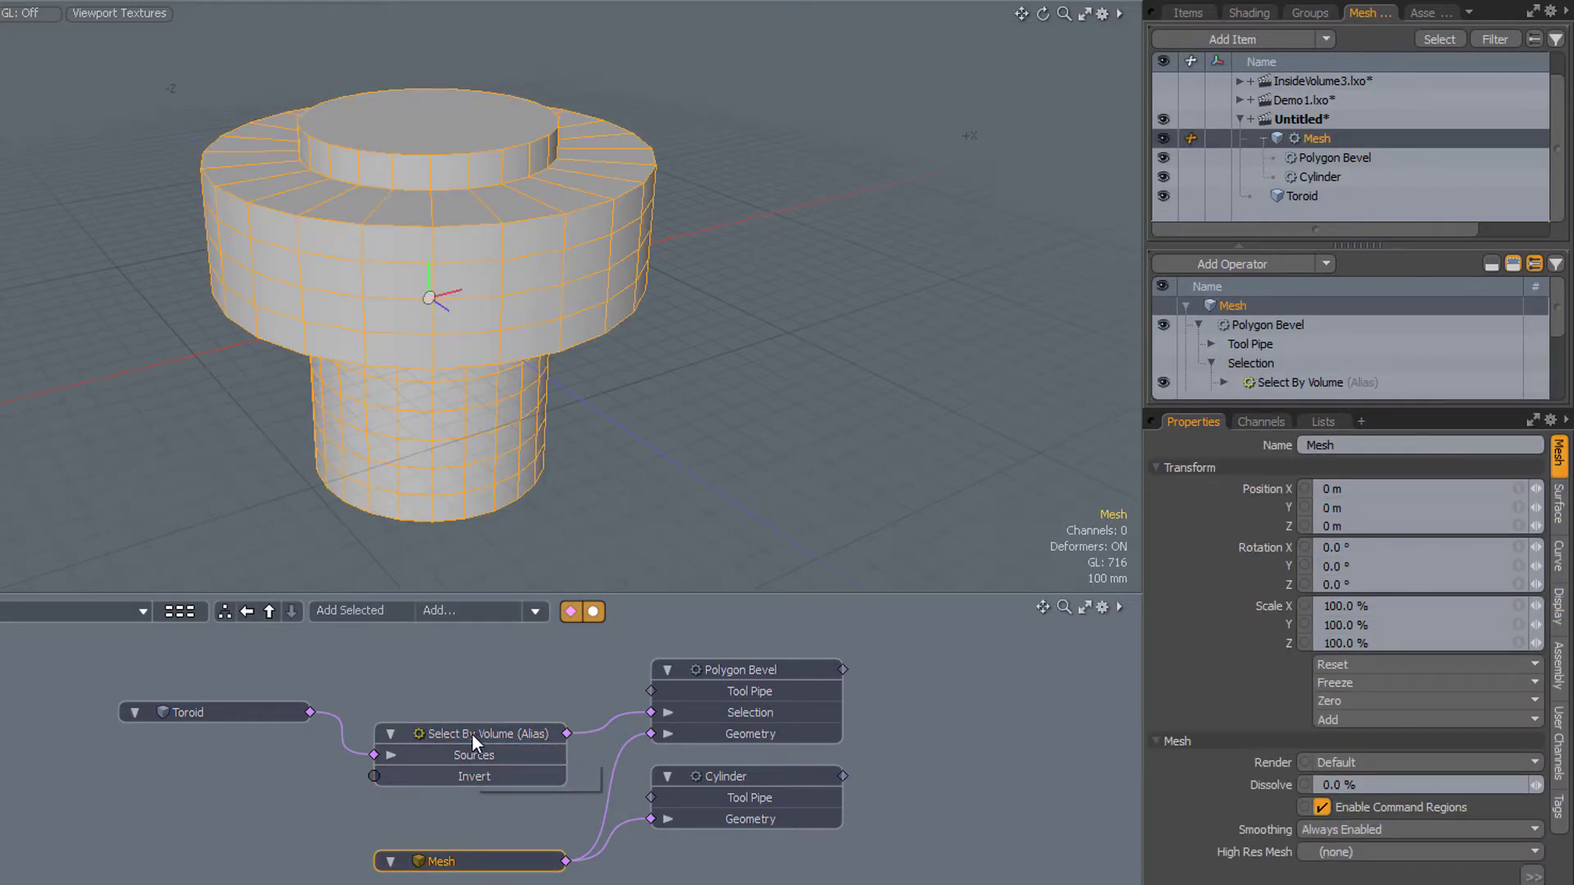
Expand Select By Volume to an assembly and step inside its internal node network
left_click_drag(494, 594, 494, 367)
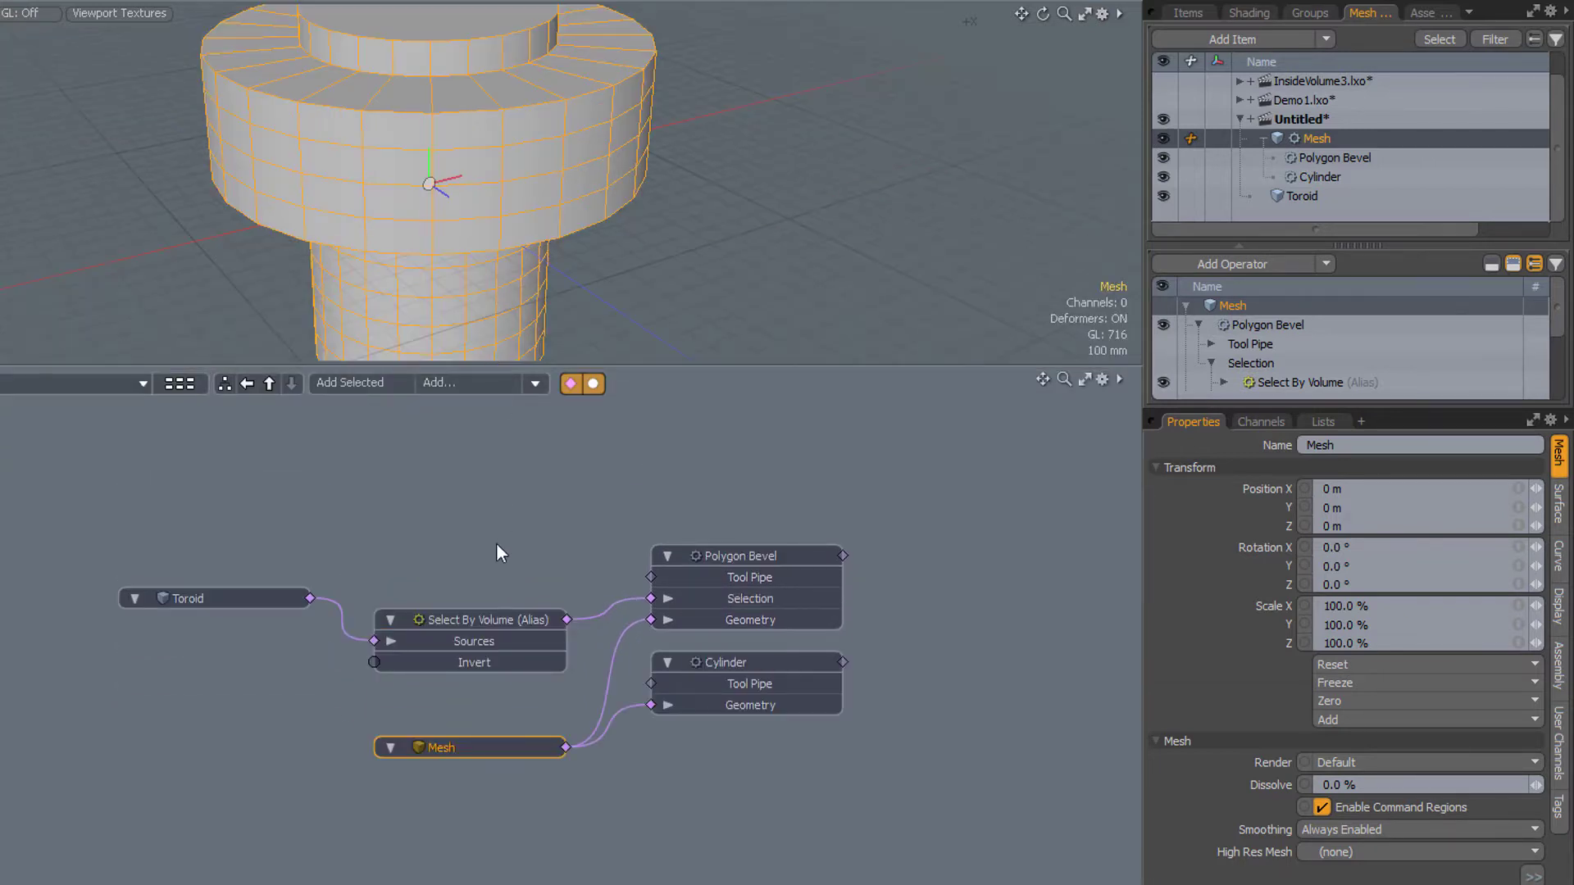
left_click(471, 621)
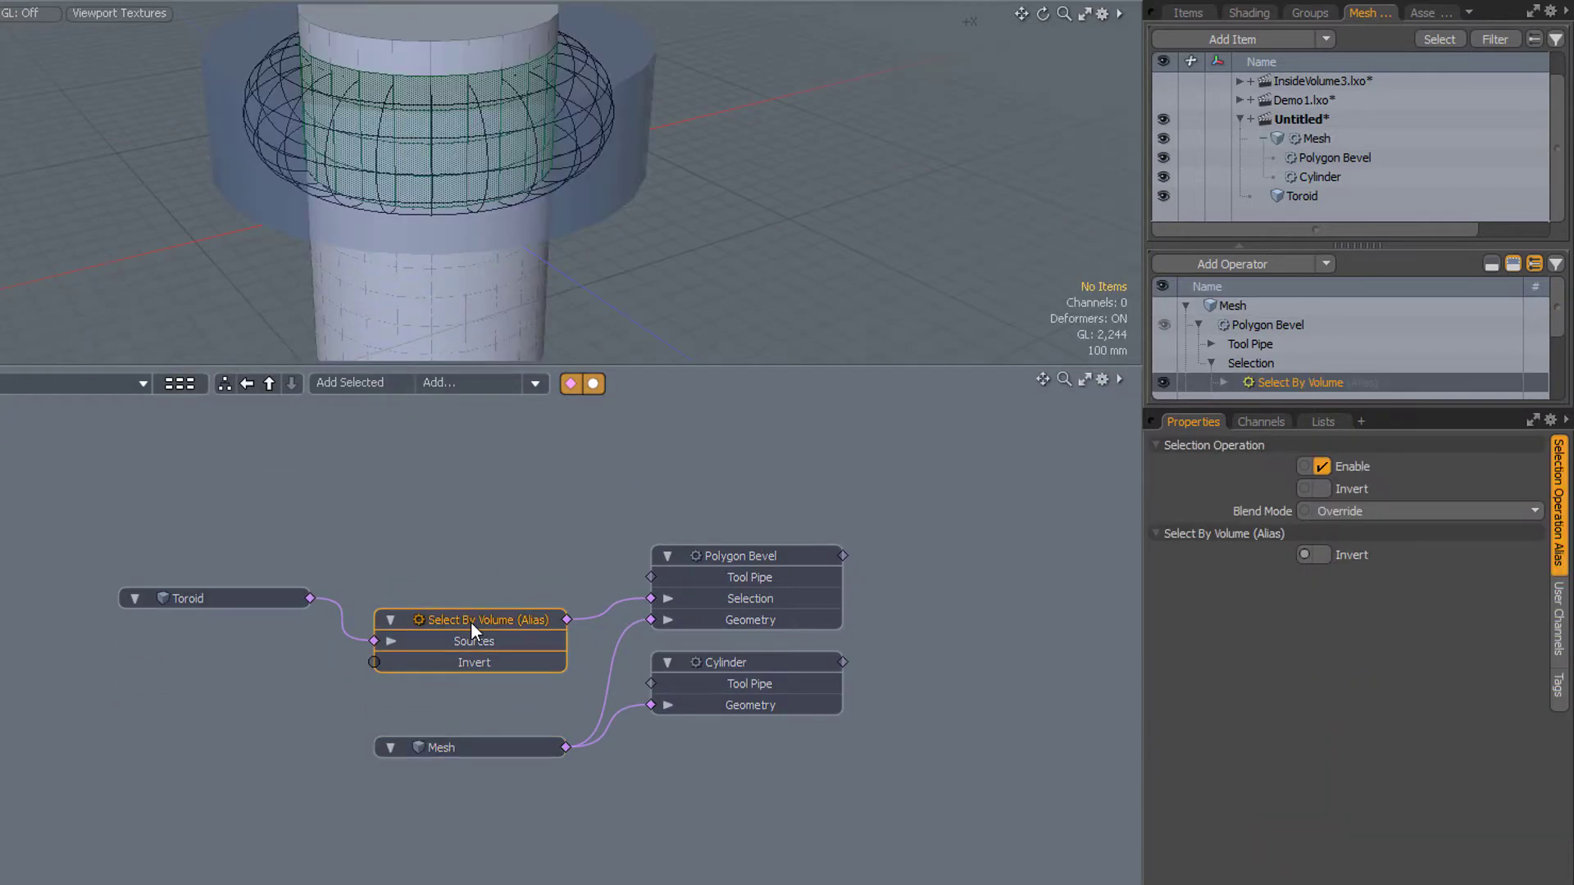
right_click(470, 622)
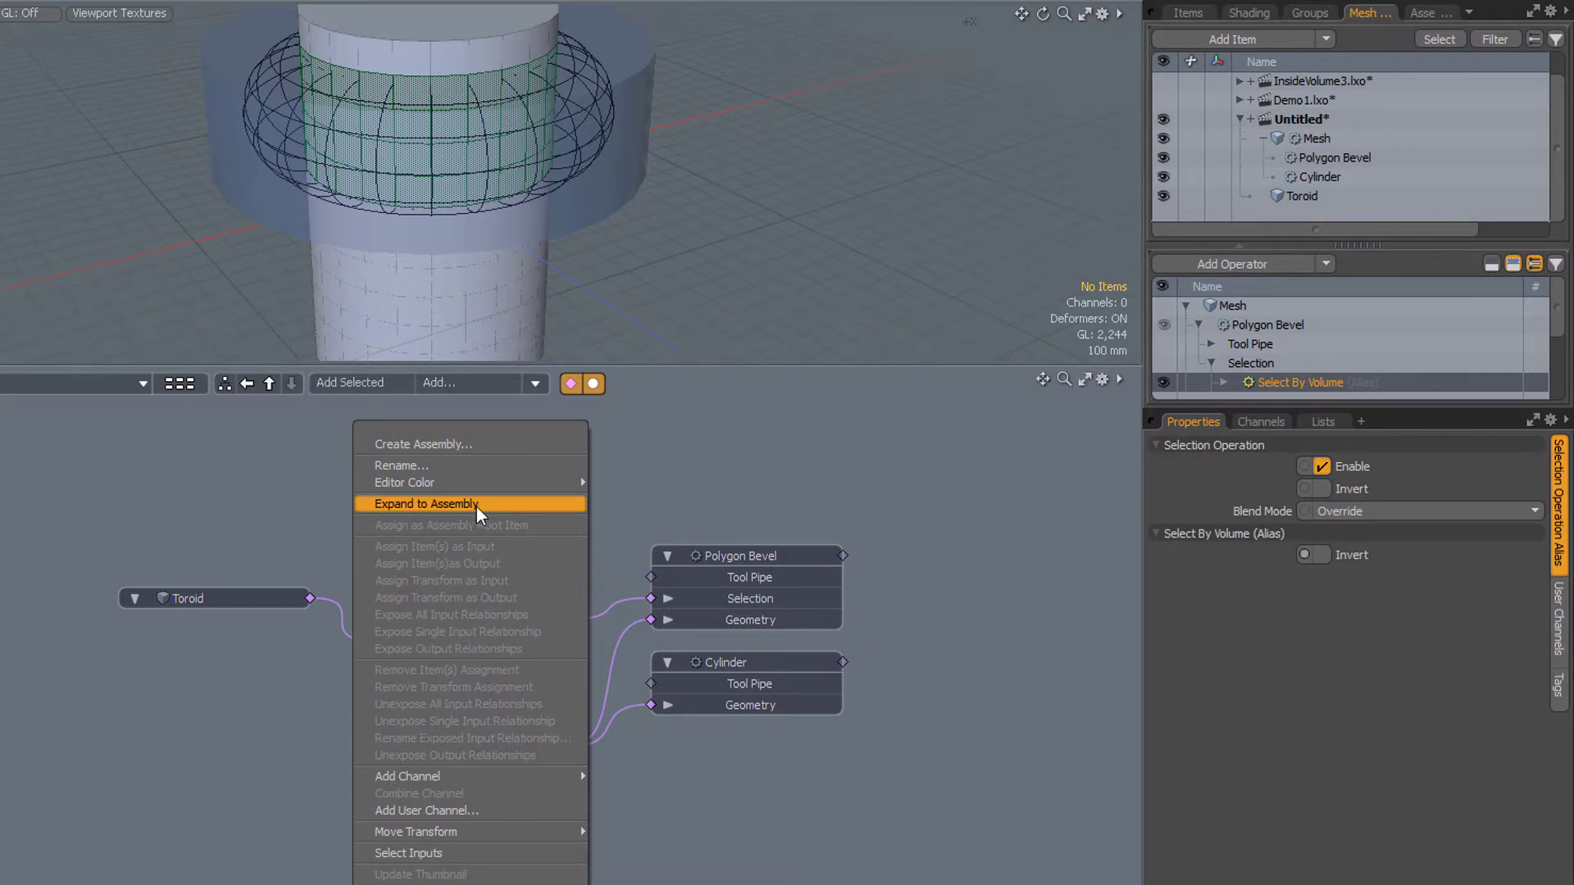
left_click(476, 504)
double_click(485, 622)
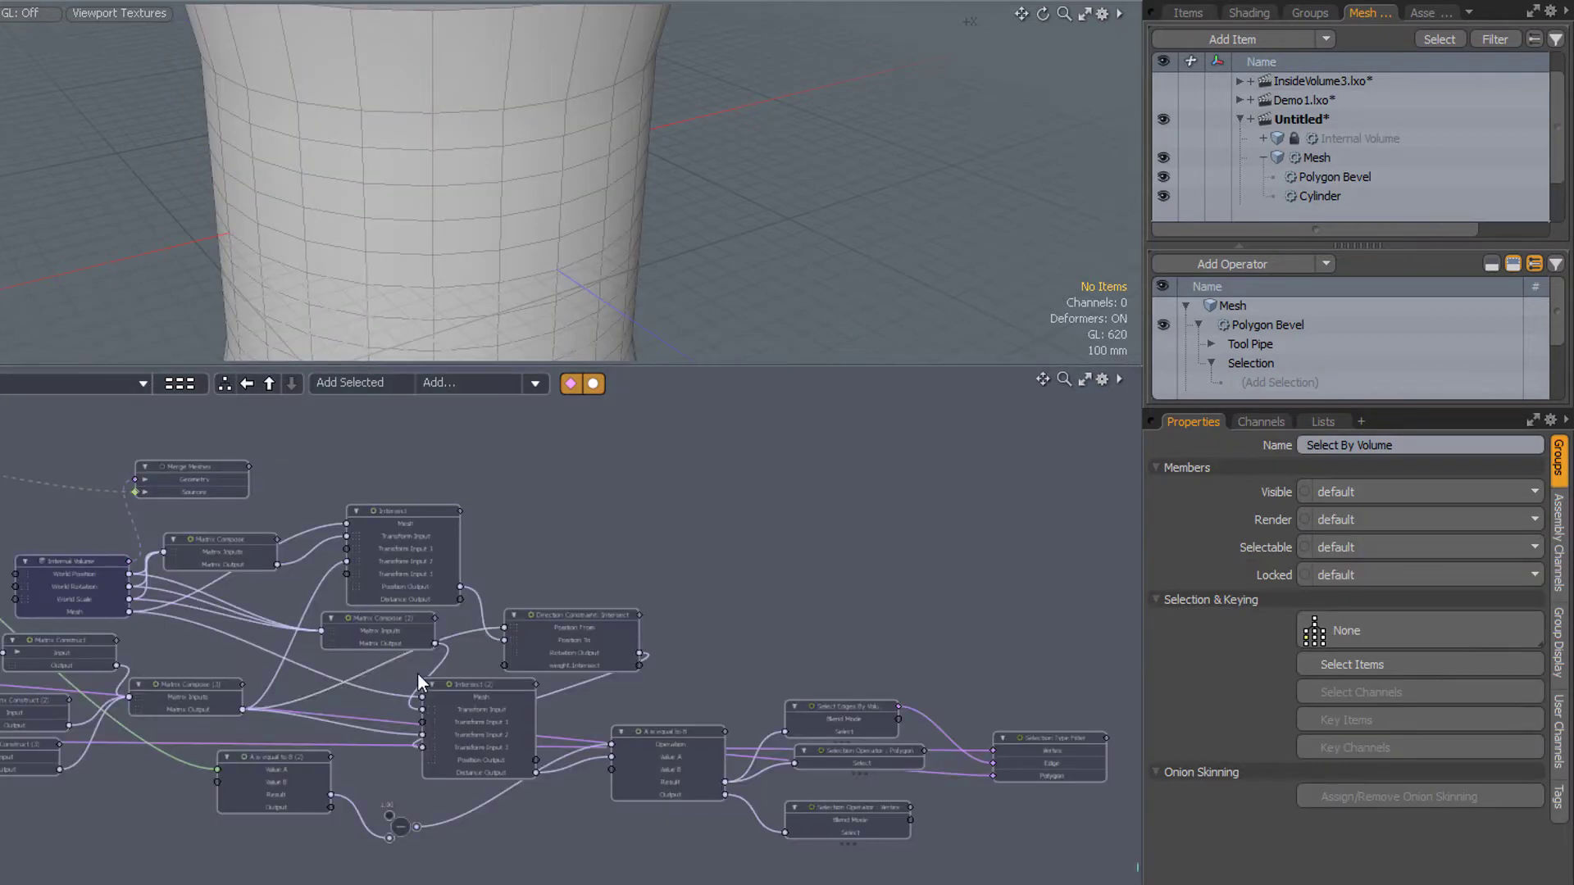
left_click_drag(281, 711, 400, 717, "alt")
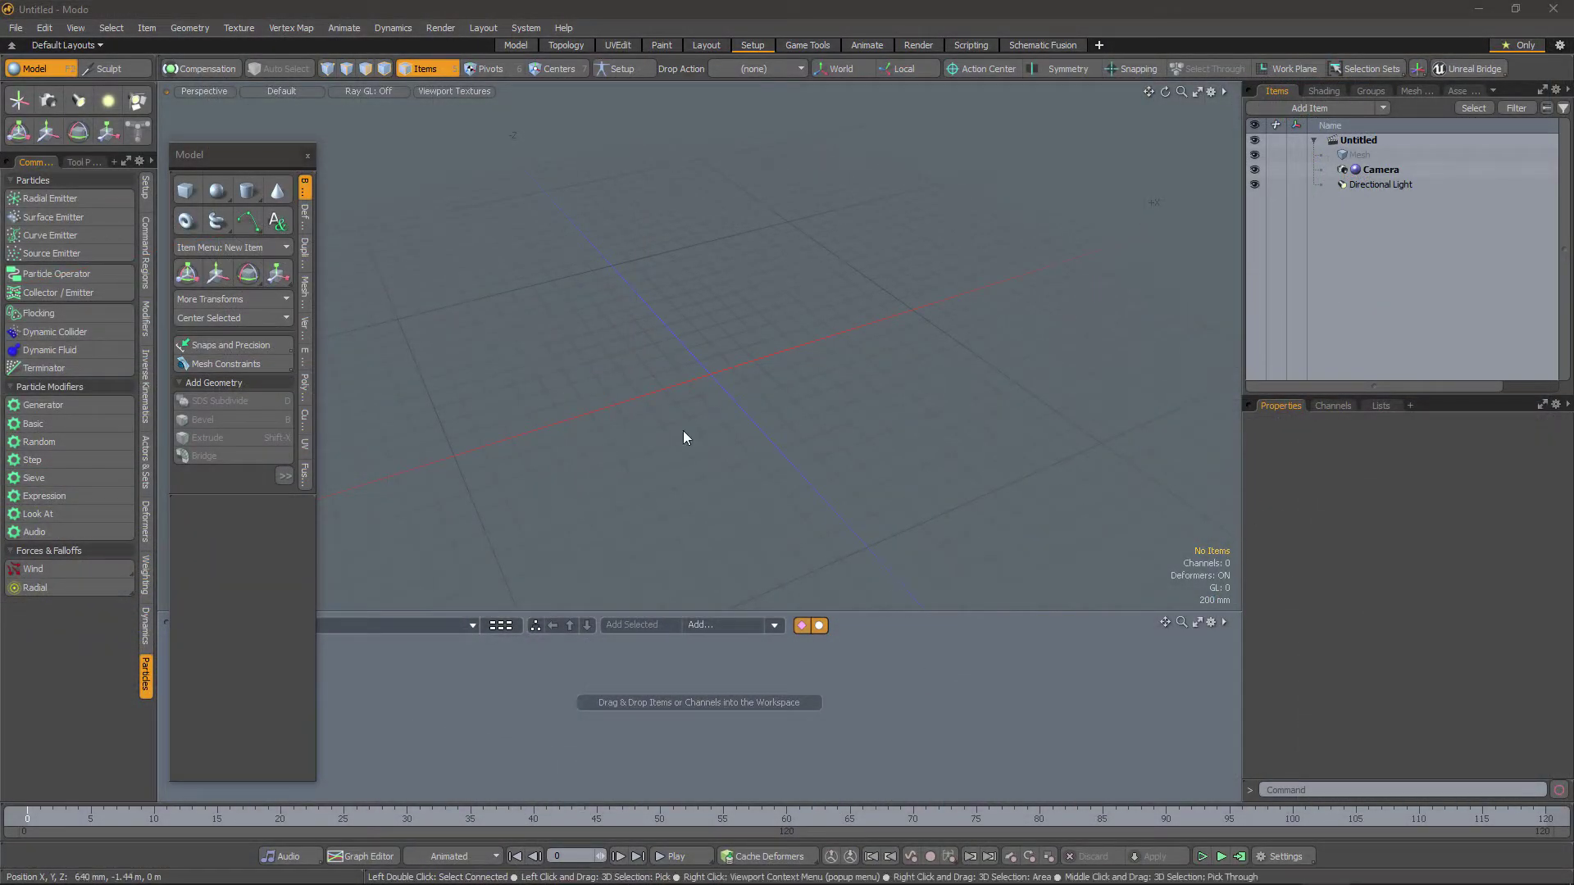
Add a cube mesh at the origin using the Cube button in the Model palette
left_click(186, 194)
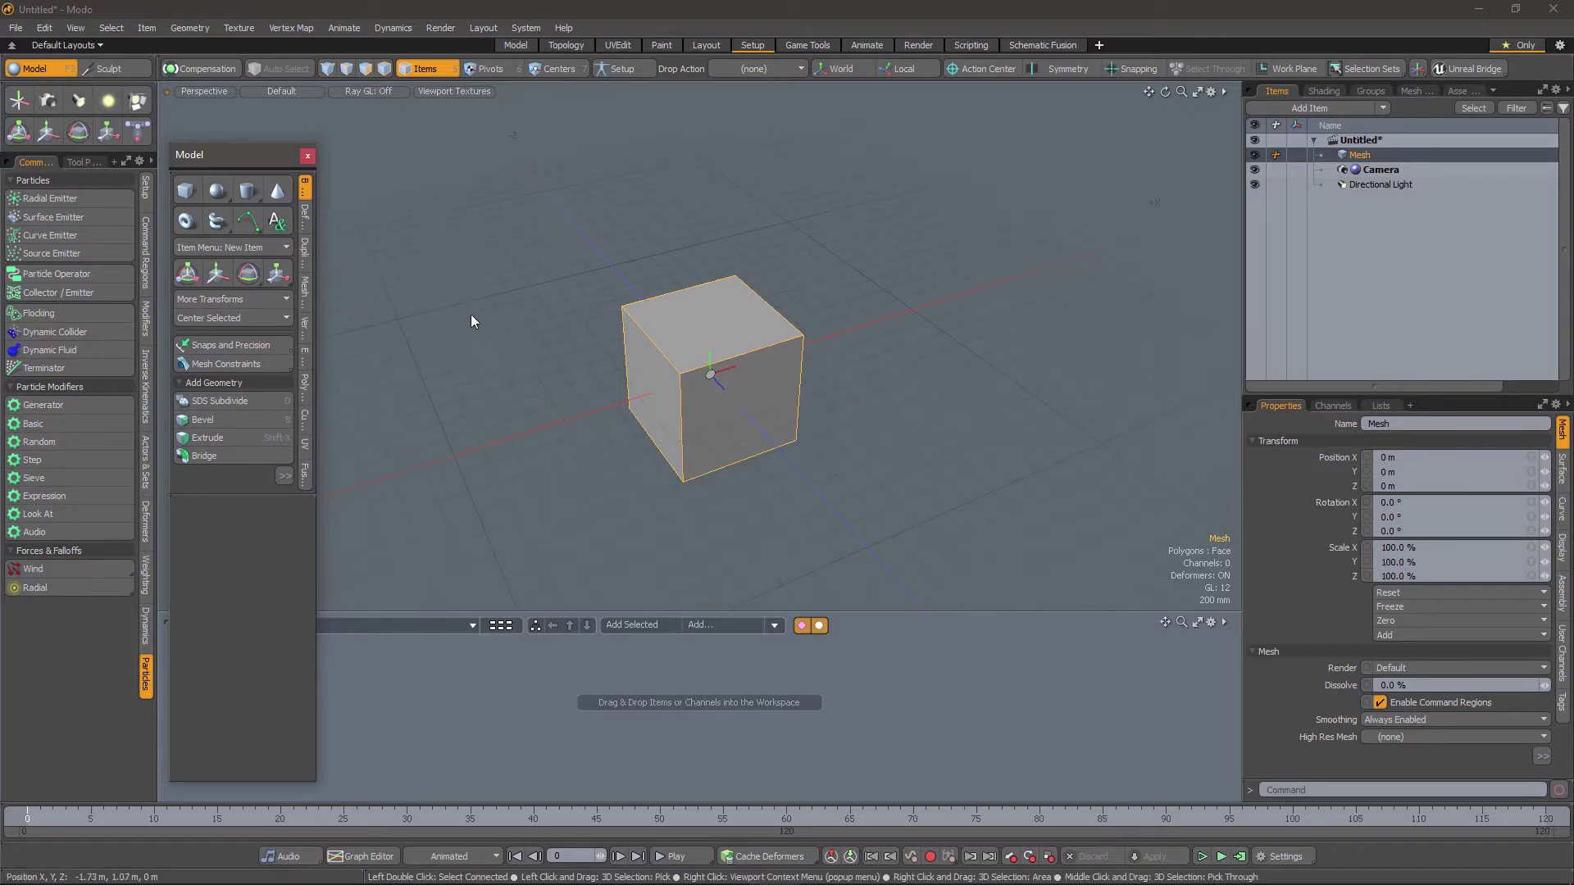
Add a Locator and move it 1.69 m along X beside the cube
left_click(26, 107)
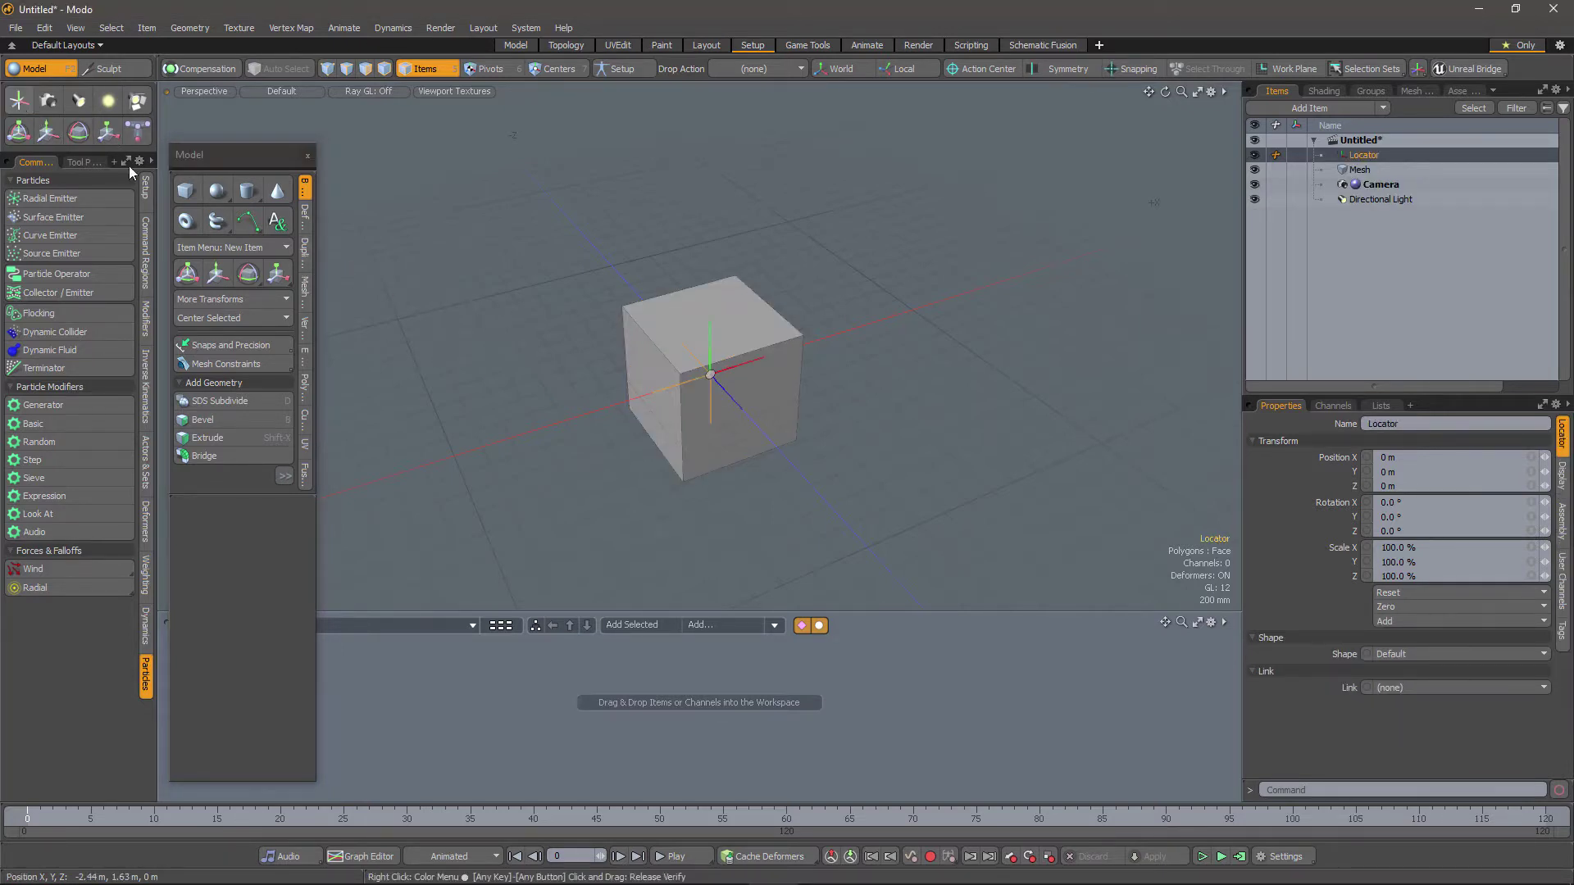
key("w")
left_click_drag(742, 361, 913, 312)
left_click_drag(791, 480, 931, 490, "alt")
scroll(790, 357, "up", 3)
left_click_drag(821, 449, 794, 445, "alt")
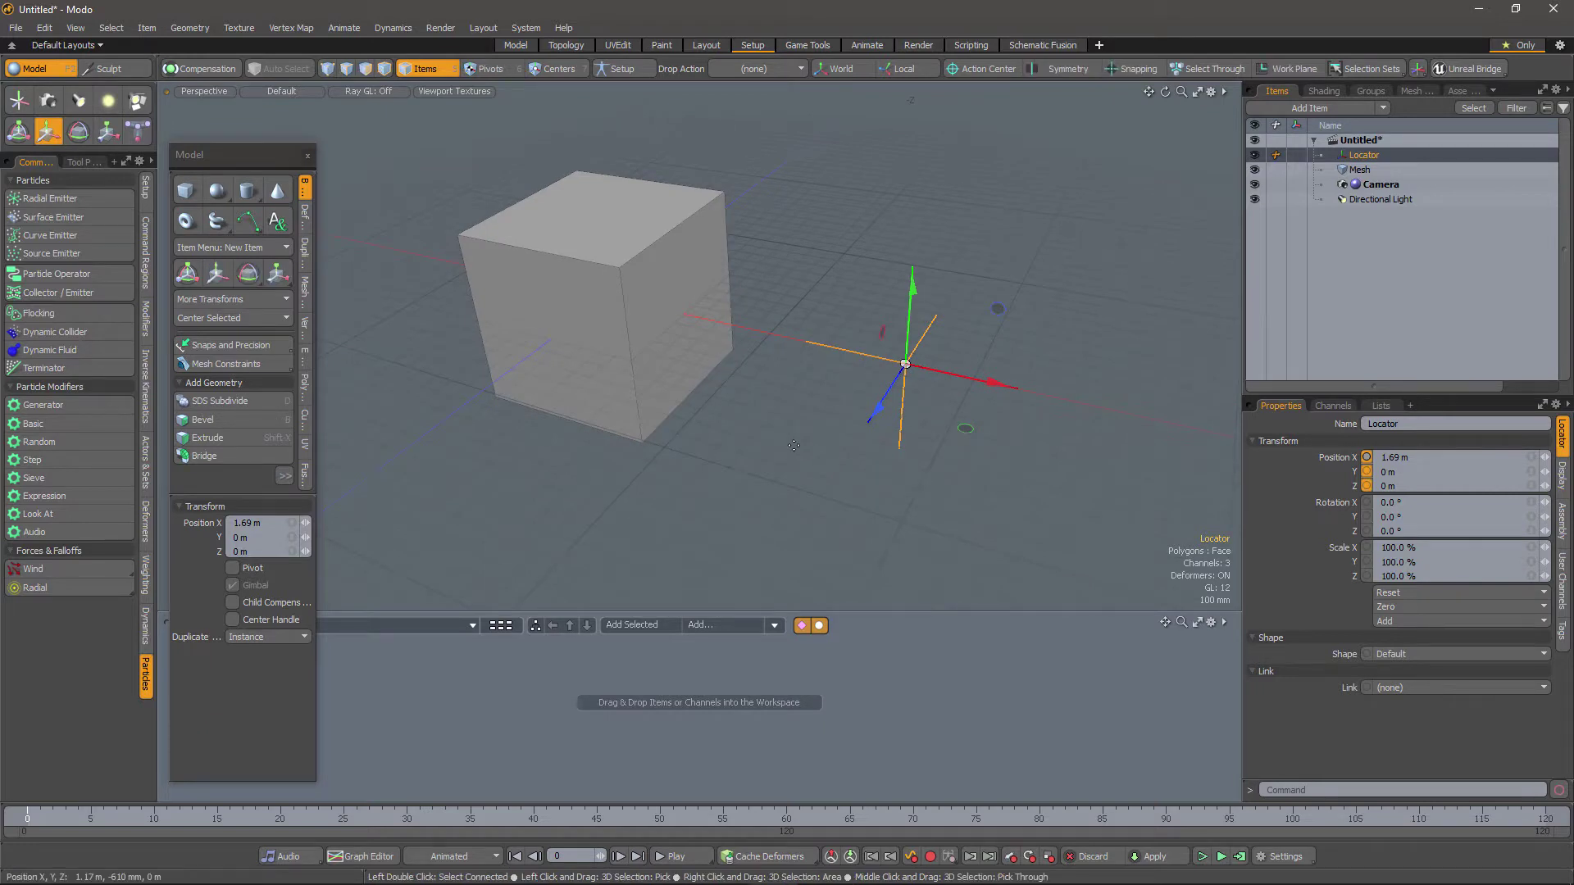
Close the Model palette, show the Modifiers tools, and select the cube together with the locator
left_click(308, 155)
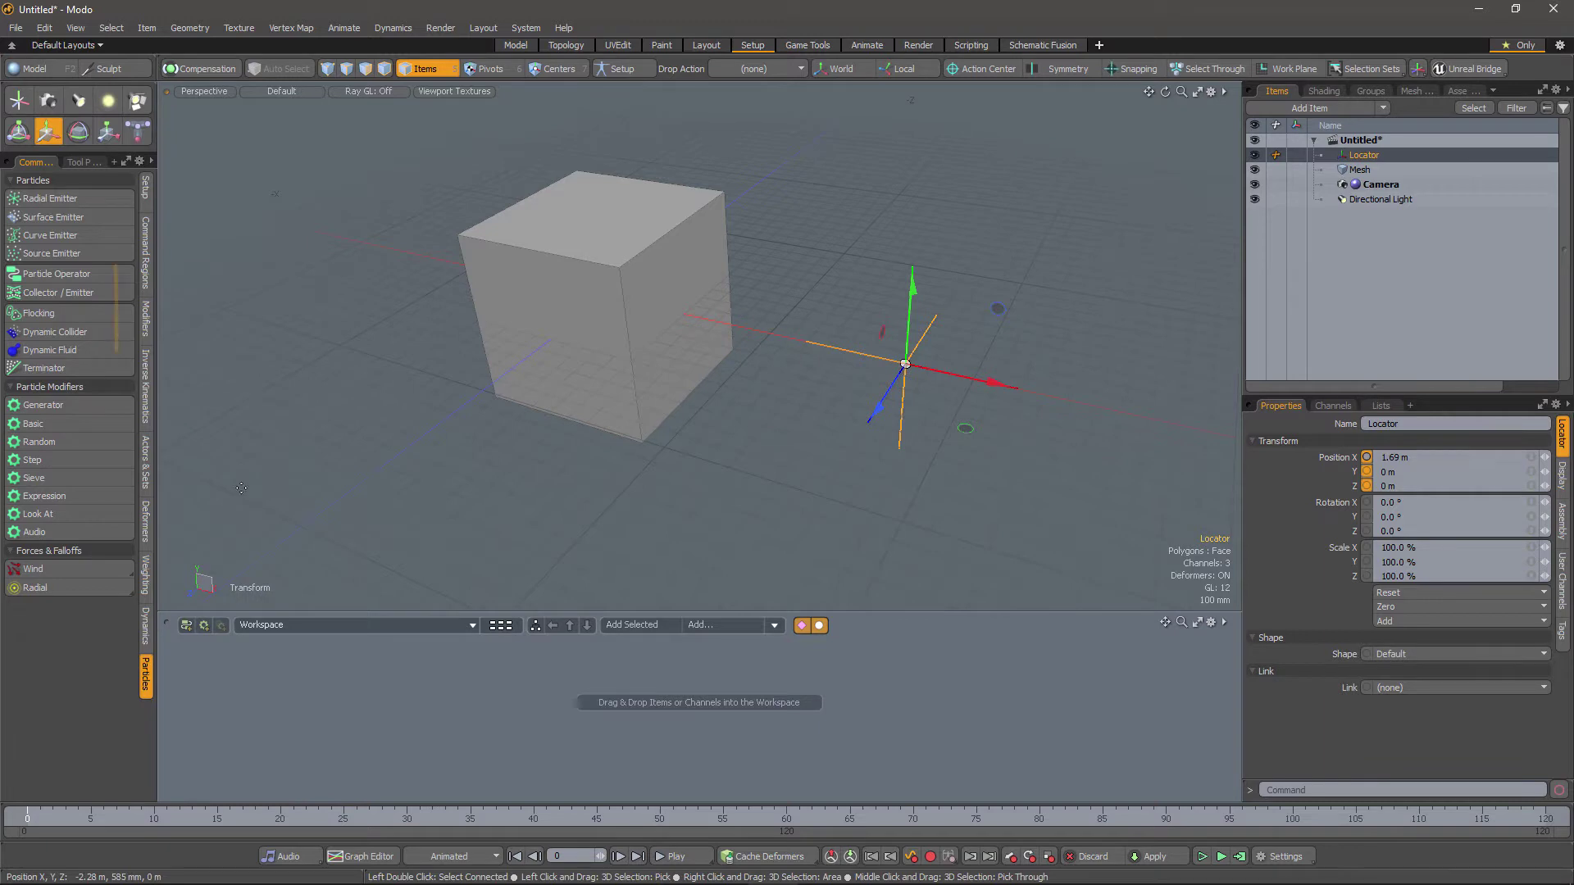
left_click(148, 325)
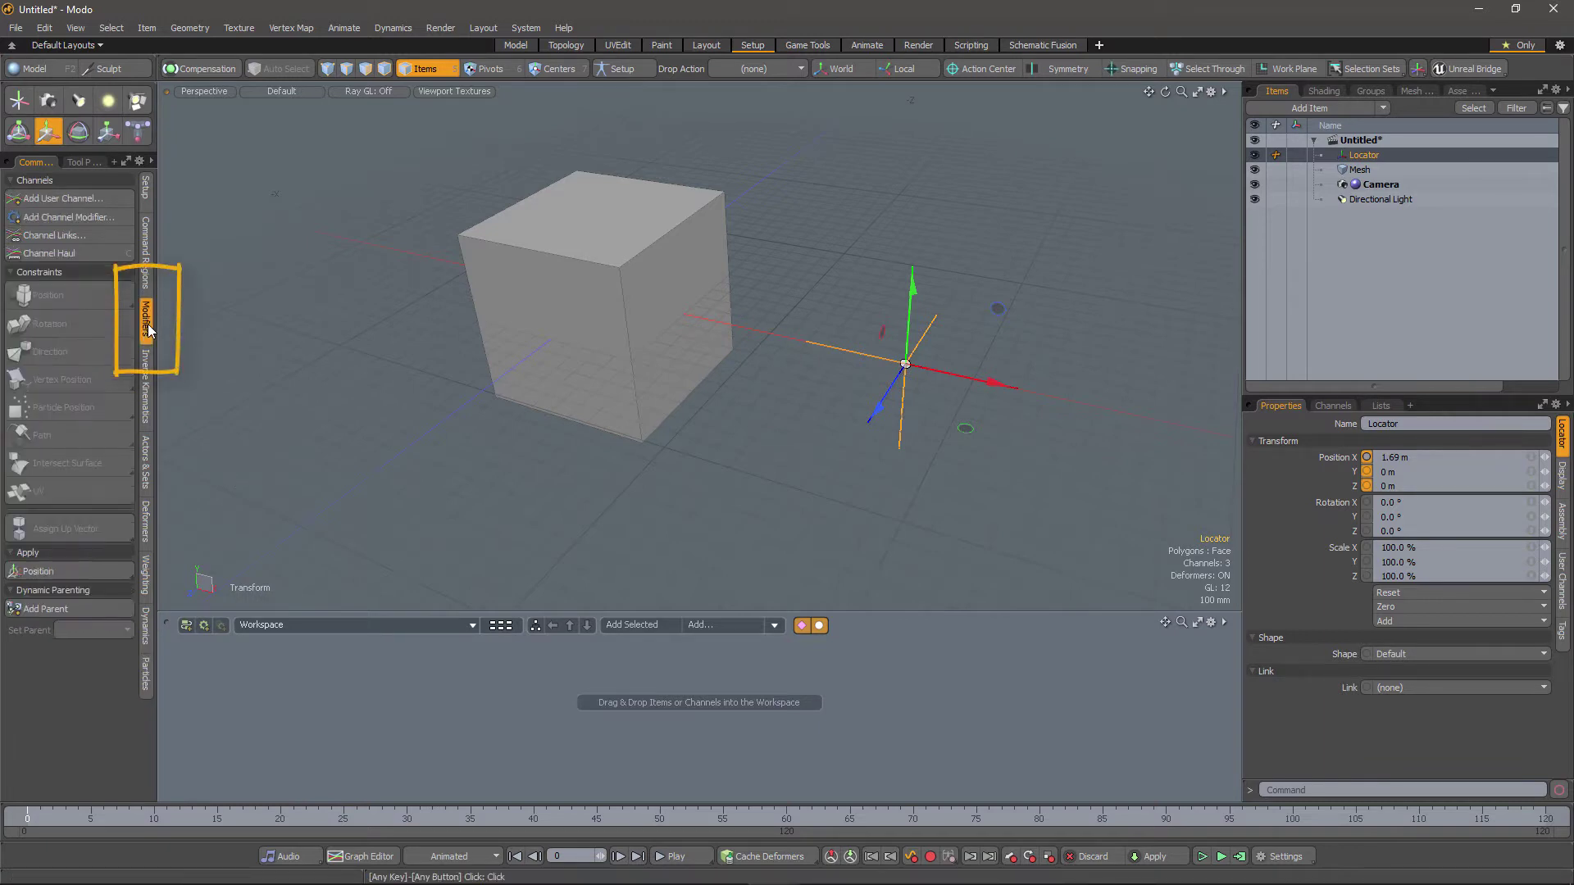
key("shift")
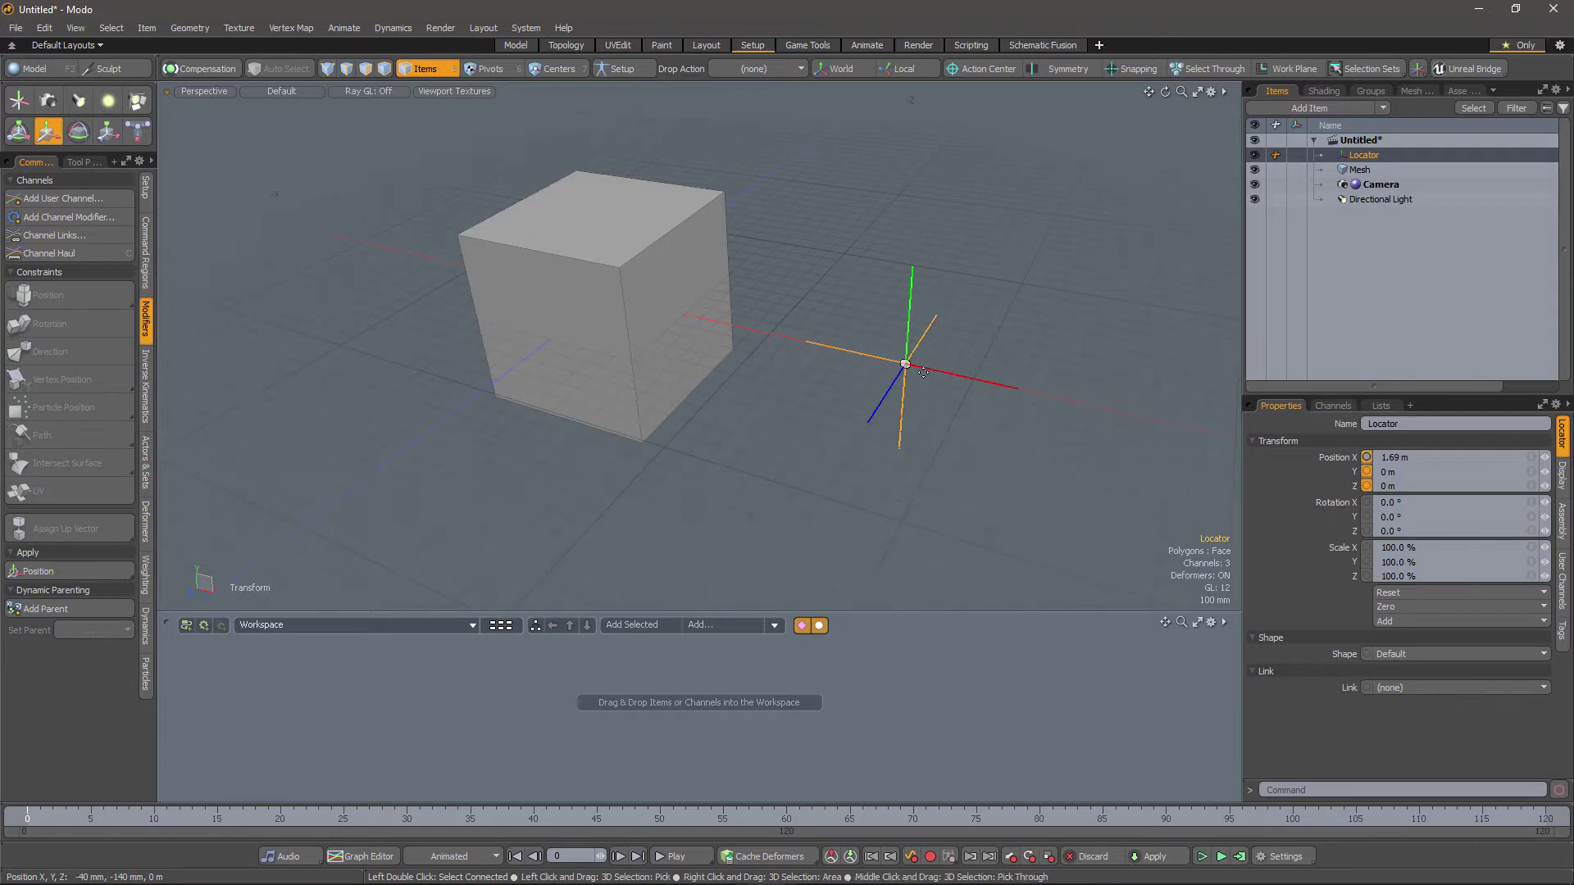
left_click(918, 367)
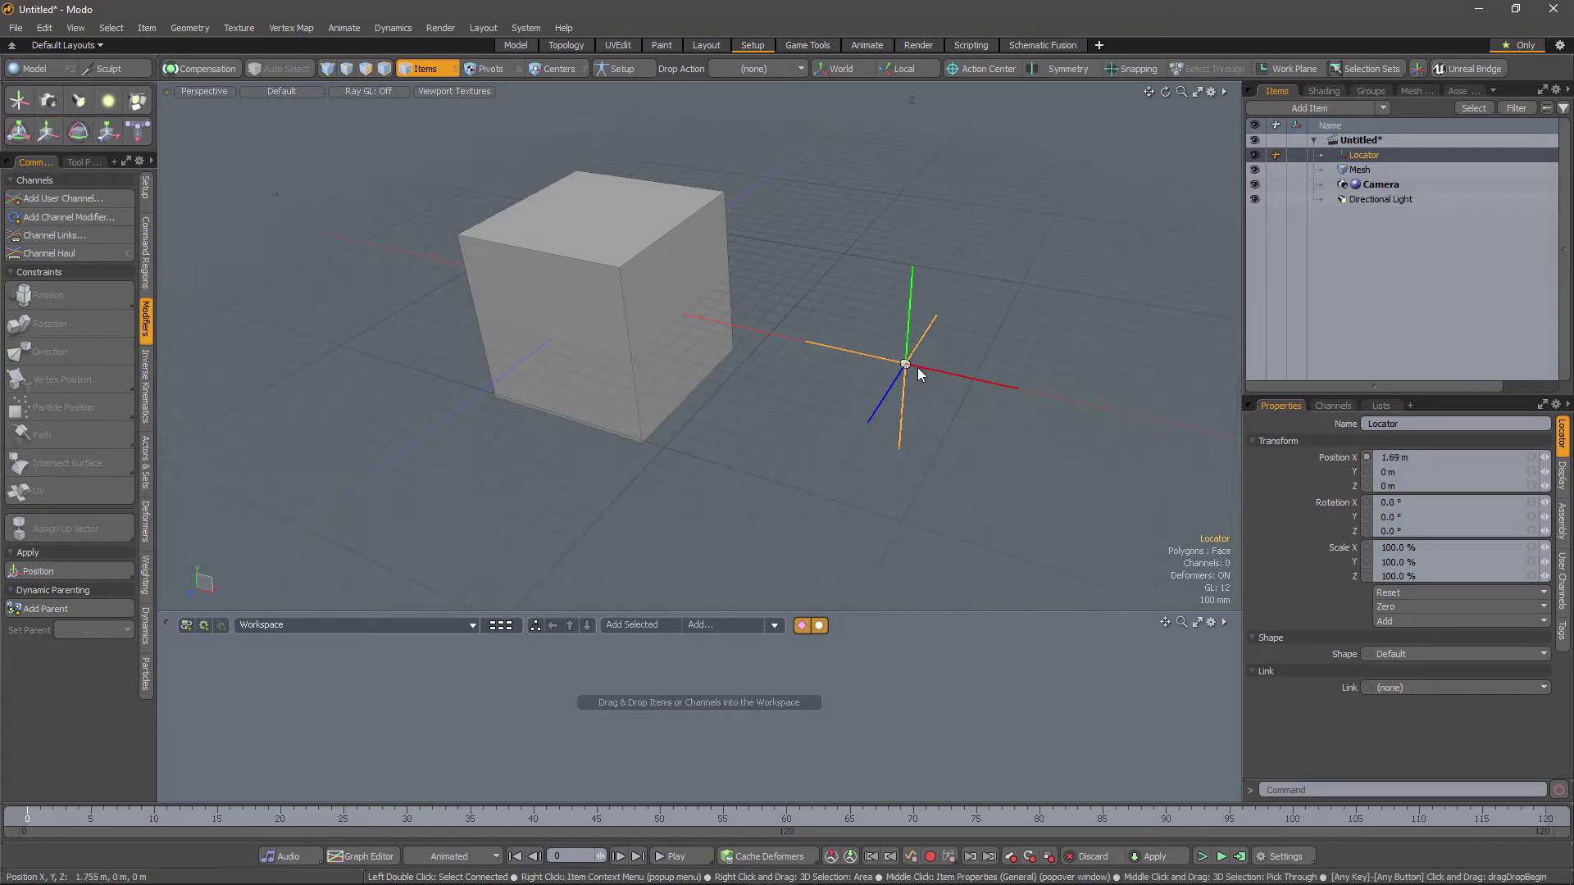
left_click(674, 313, "shift")
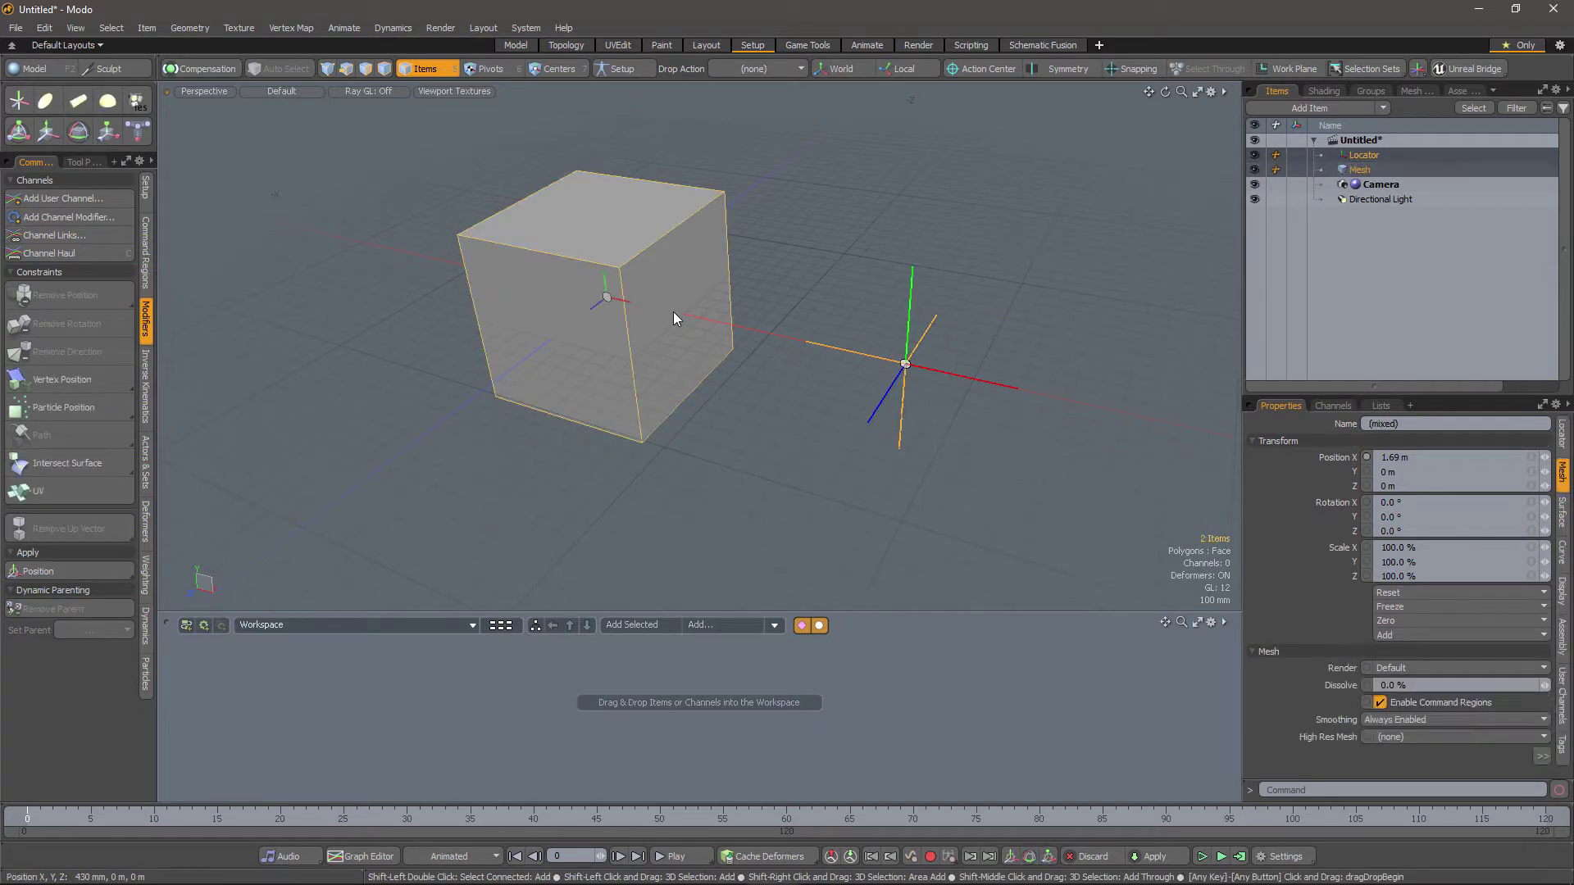
Apply the Intersect constraint variant to place a locator on the cube's surface
left_click(58, 469)
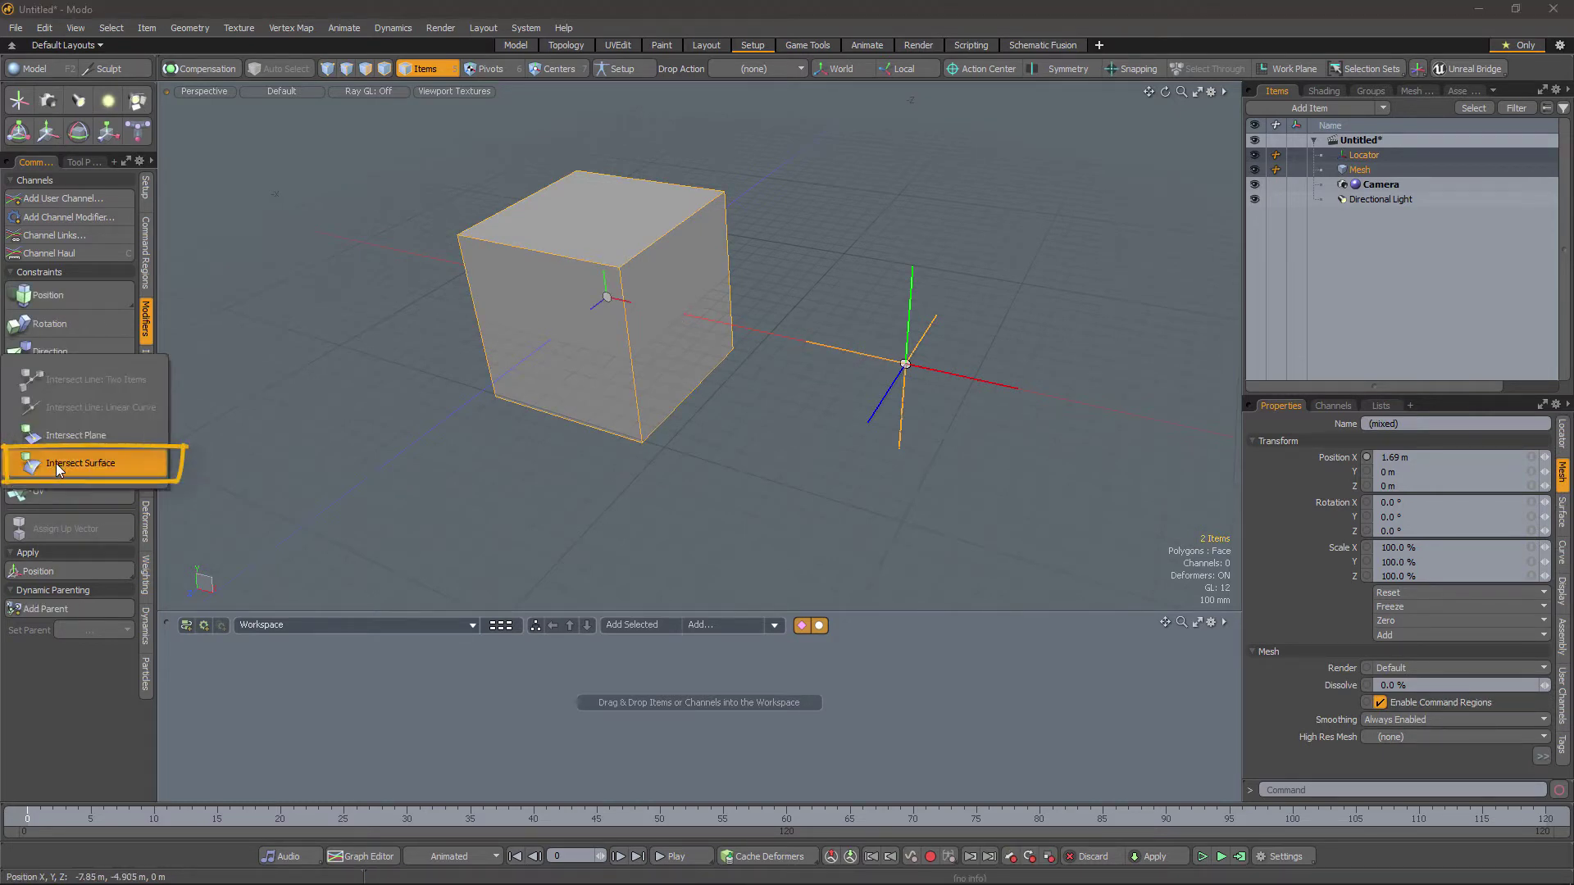
left_click(106, 462)
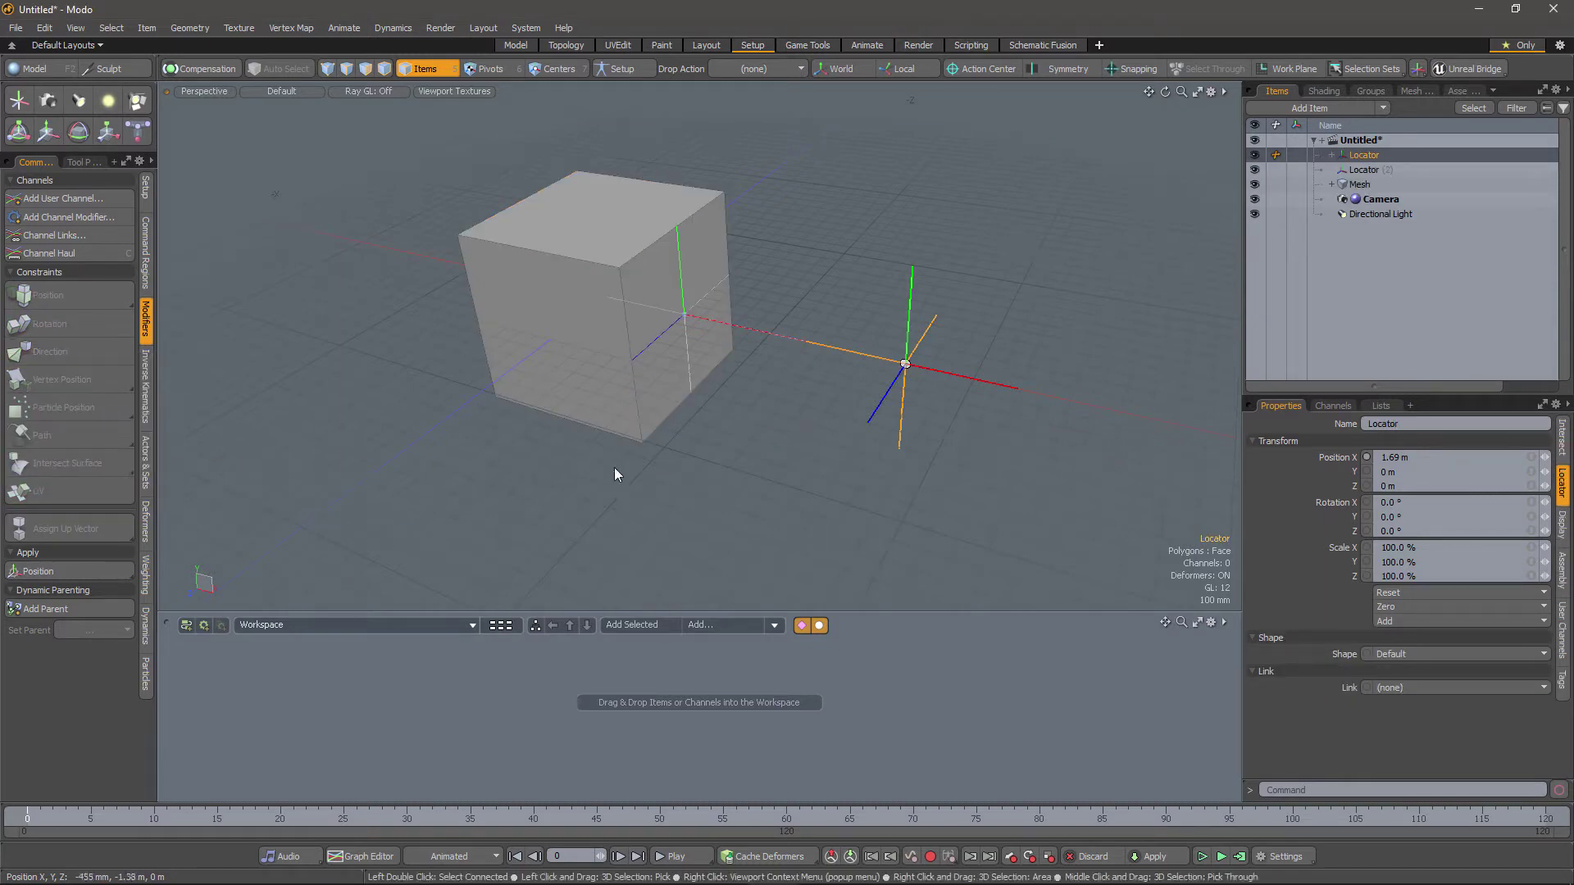
left_click_drag(735, 488, 633, 509, "alt")
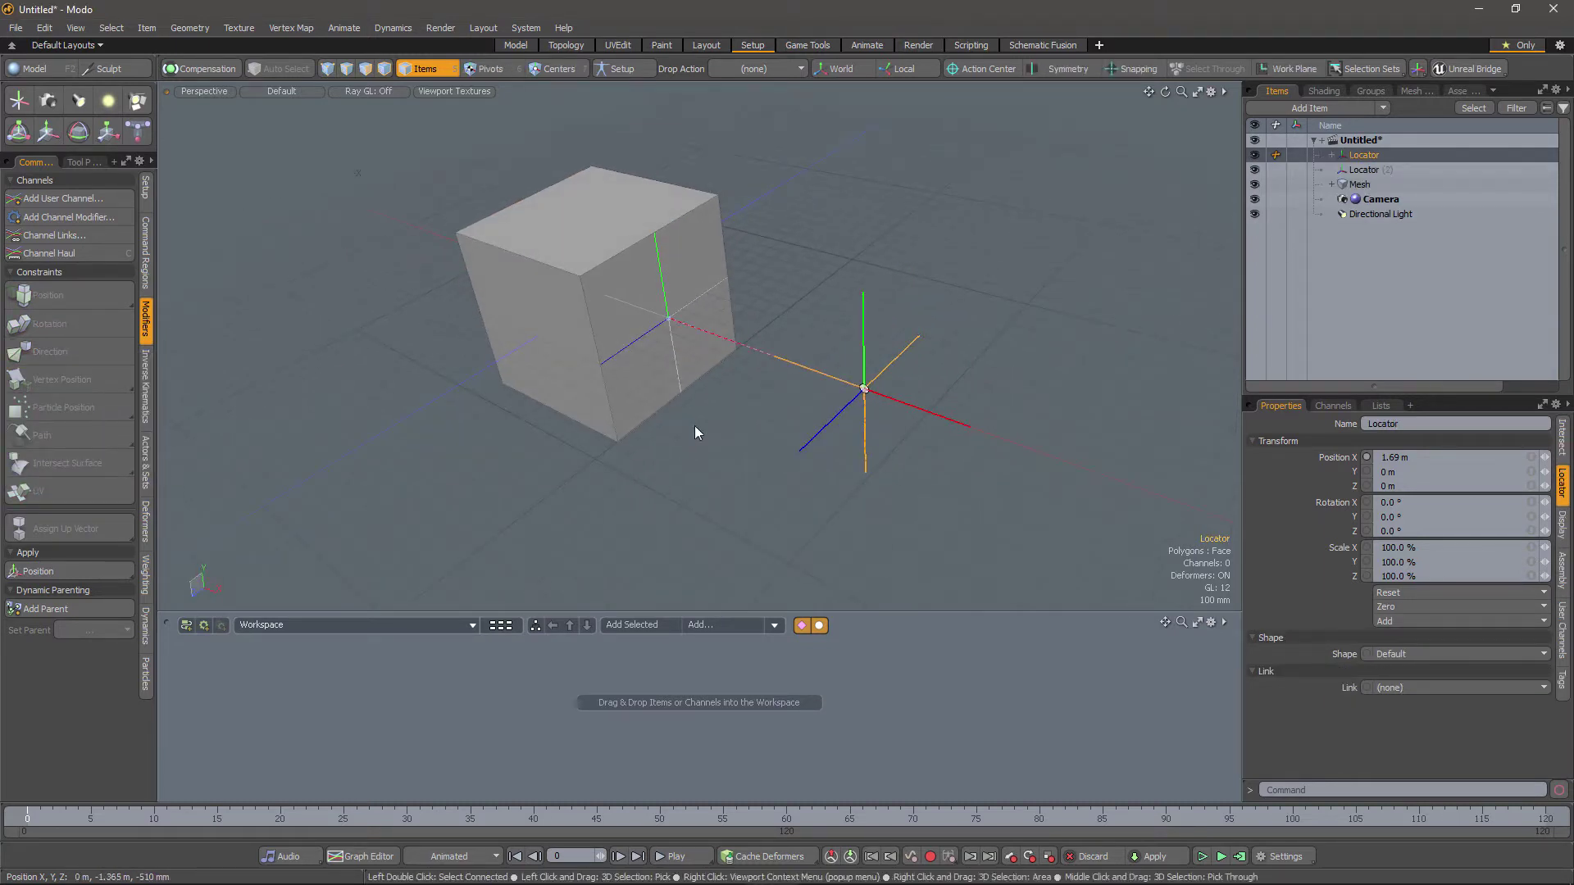
scroll(695, 425, "up", 3)
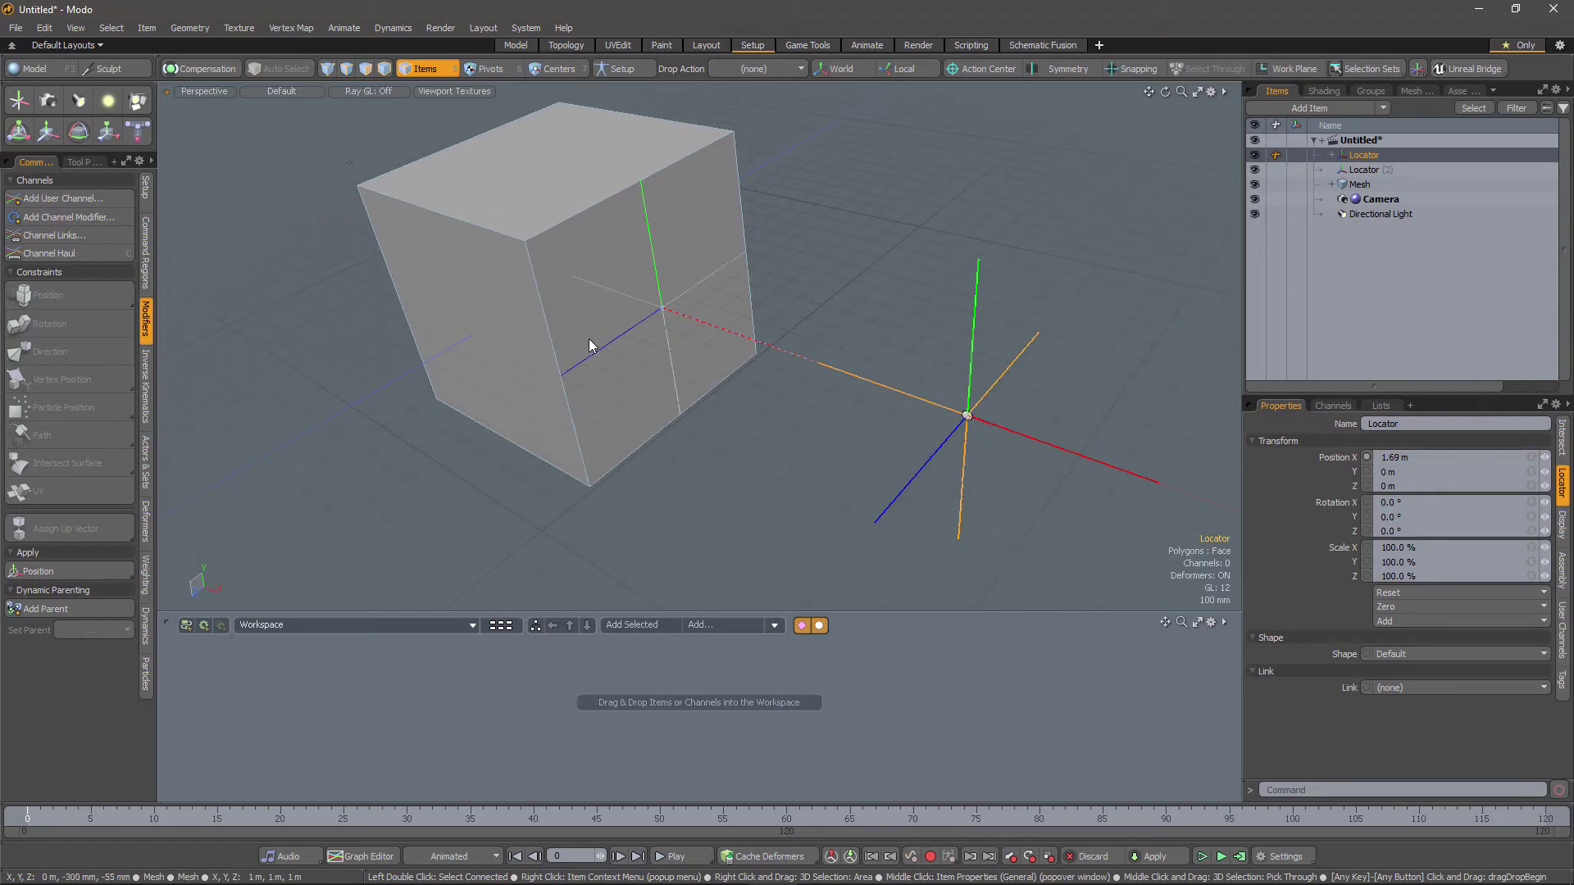
Raise the locator slightly above the grid with its move handles
left_click_drag(667, 316, 791, 462, "alt")
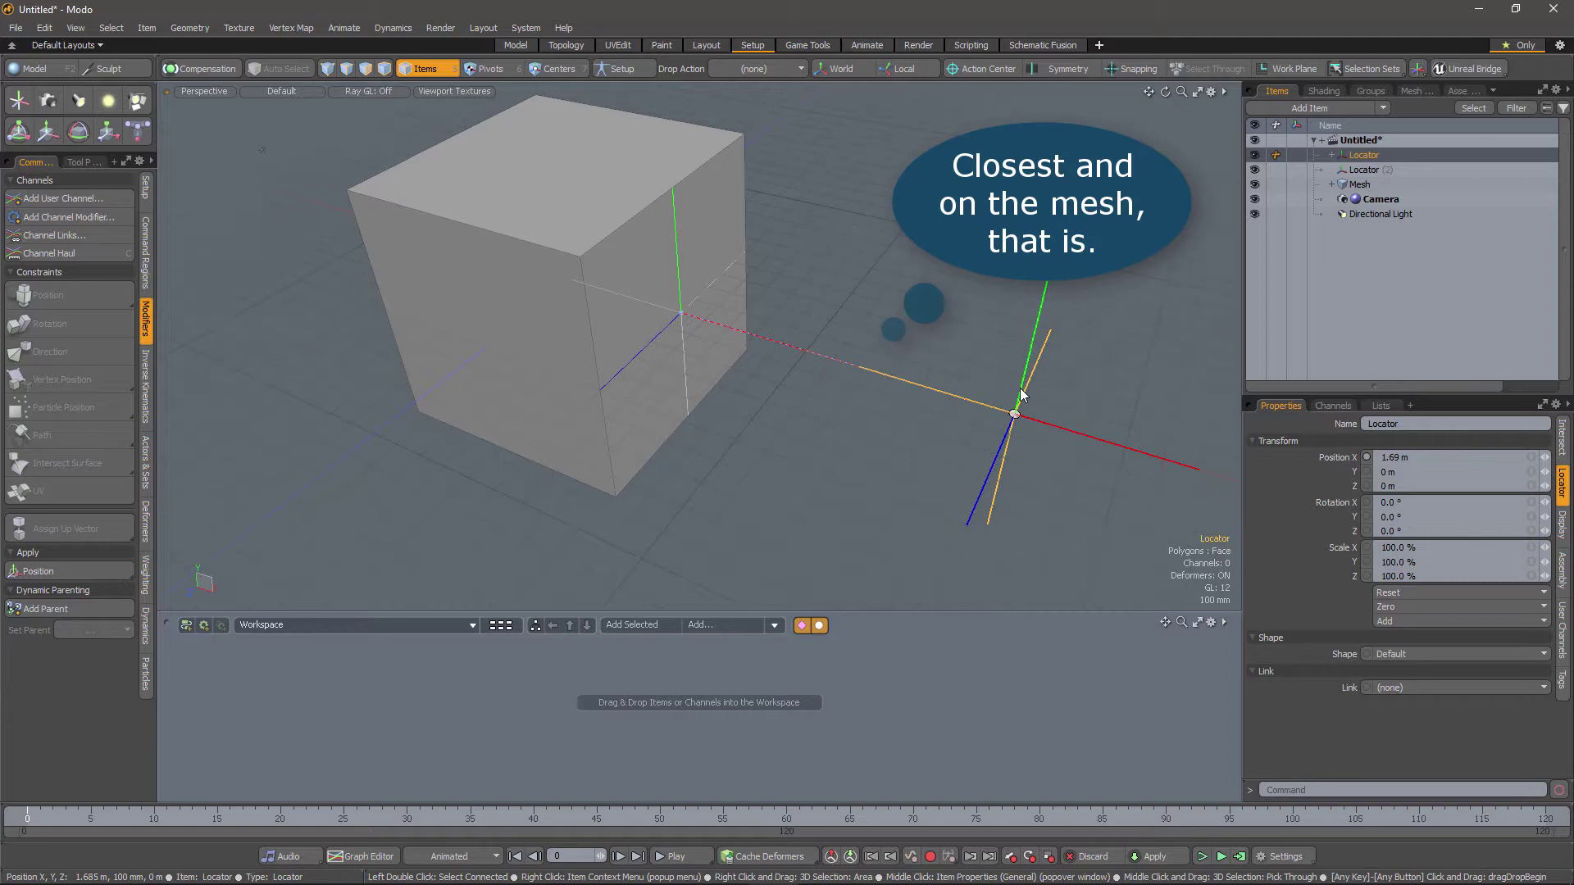
key("y")
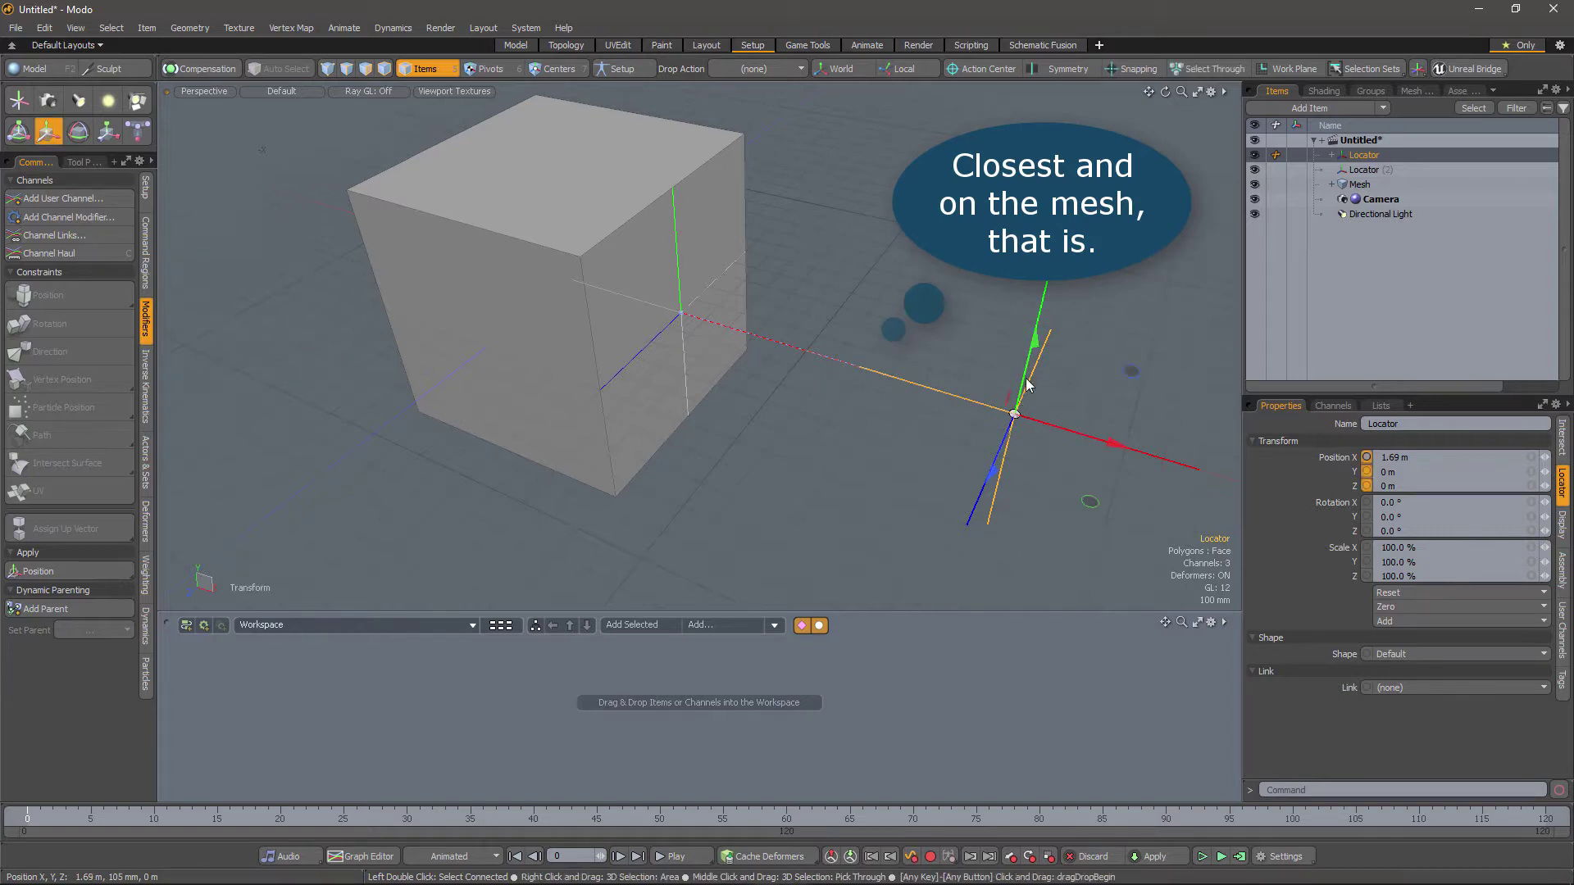
left_click_drag(1020, 387, 962, 394)
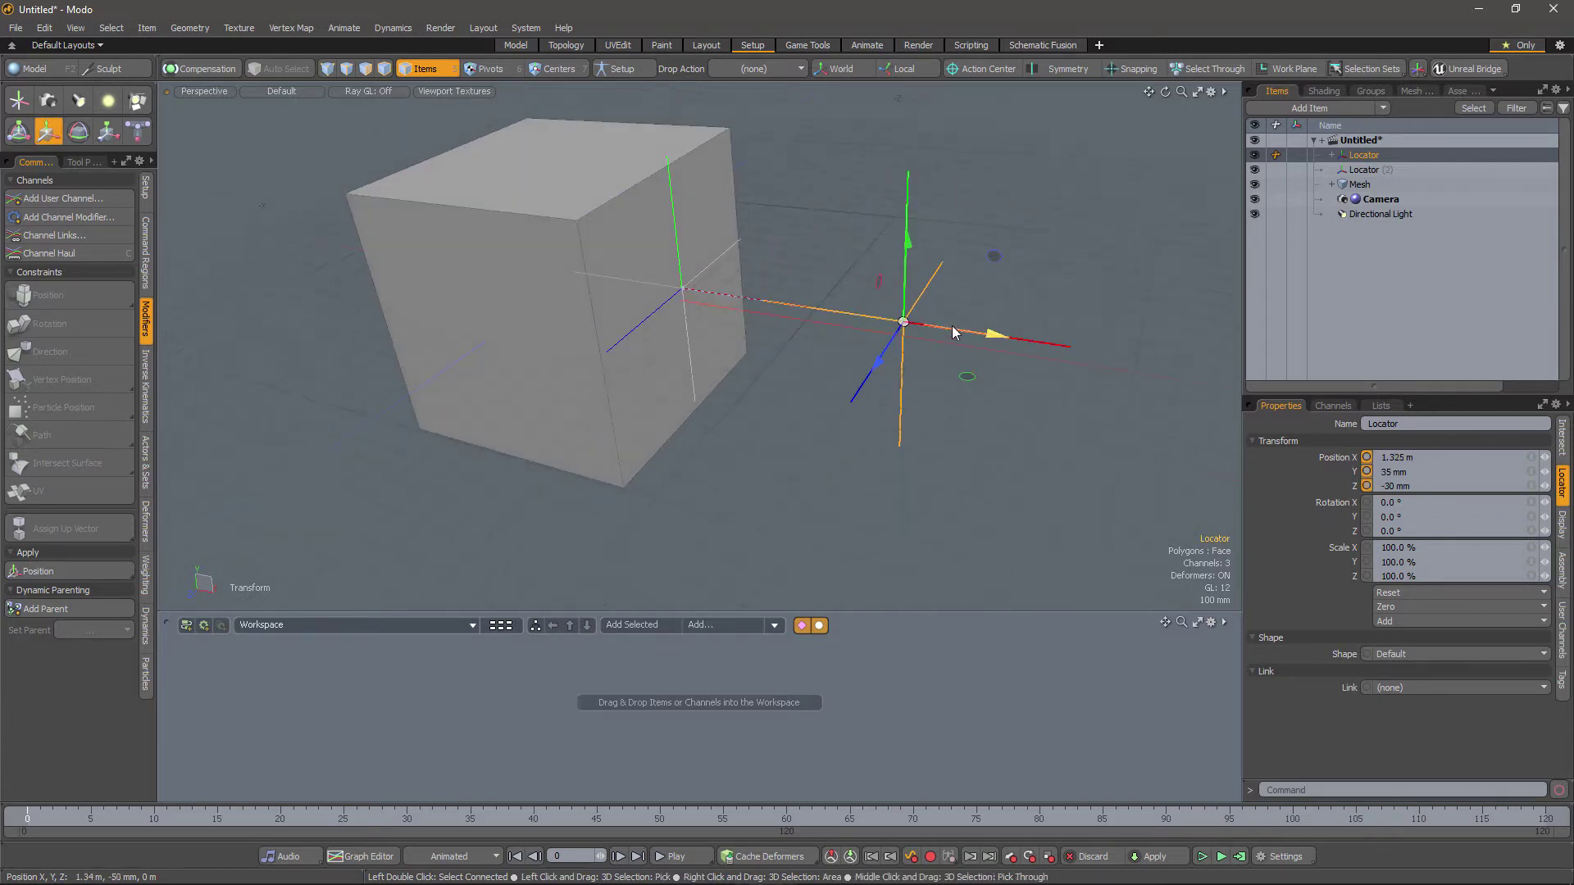
Reposition the locator to X 1.029 m, Y 35 mm, Z -30 mm
left_click_drag(952, 329, 724, 323)
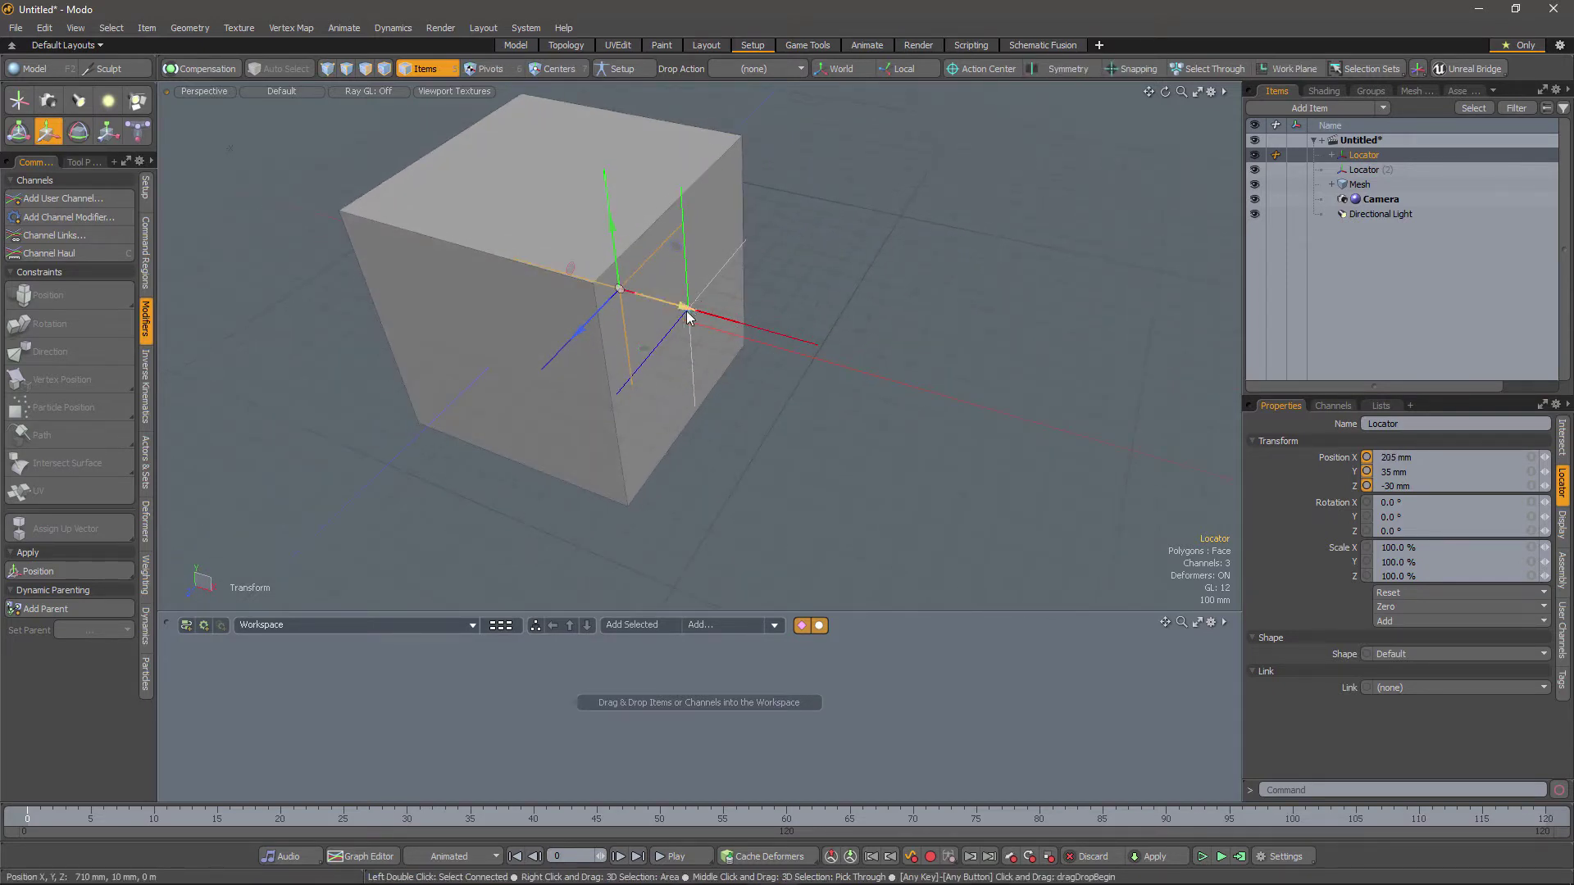
scroll(712, 312, "up", 3)
left_click_drag(779, 271, 806, 239, "alt")
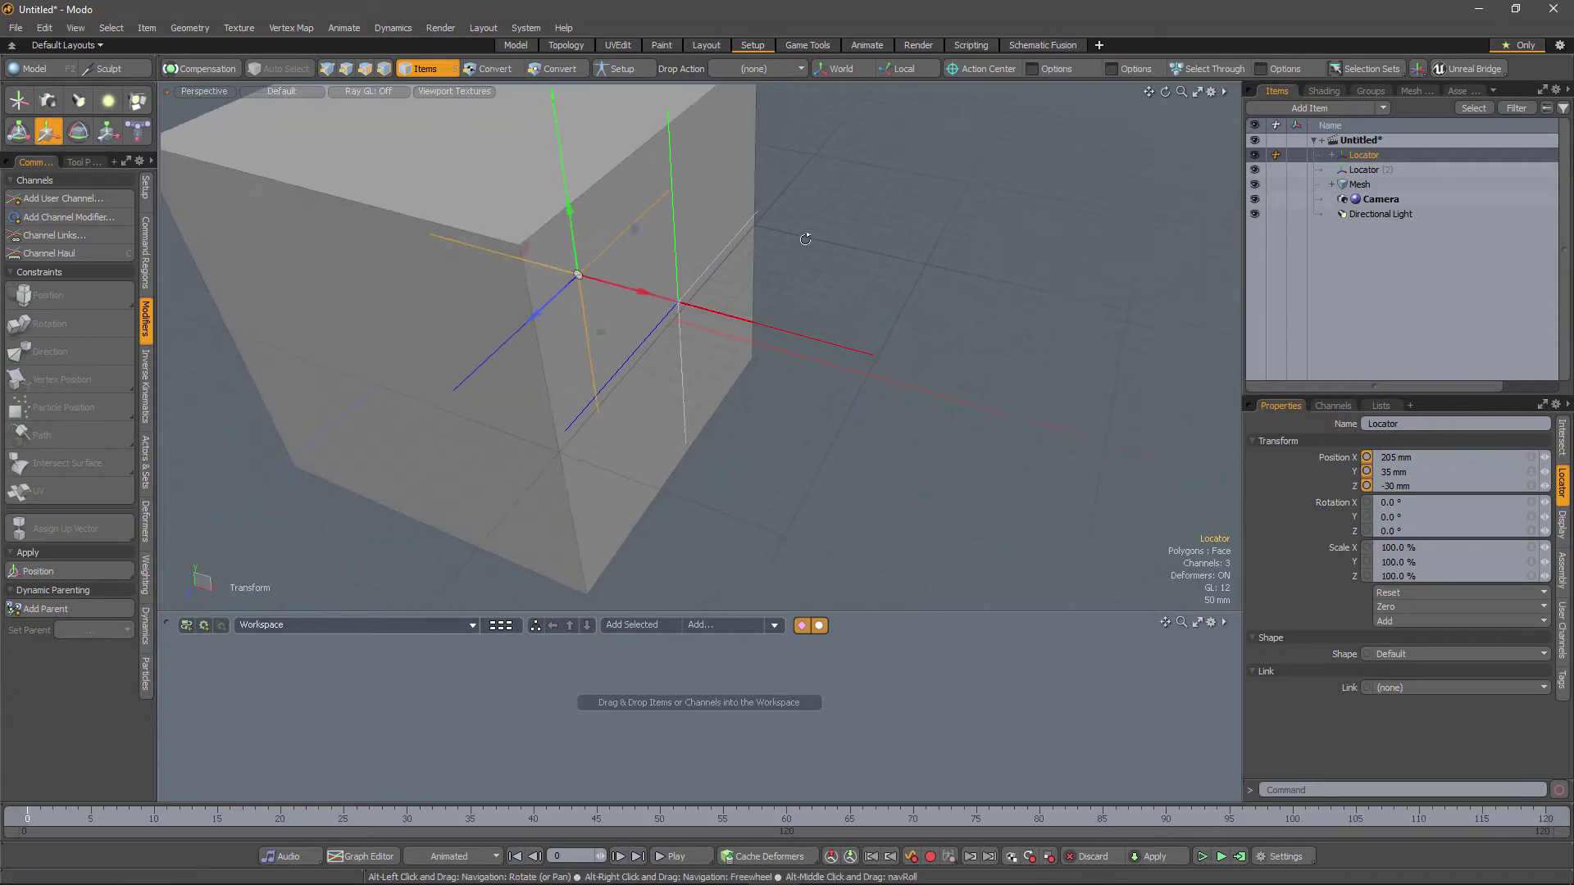
left_click_drag(763, 334, 879, 361, "alt")
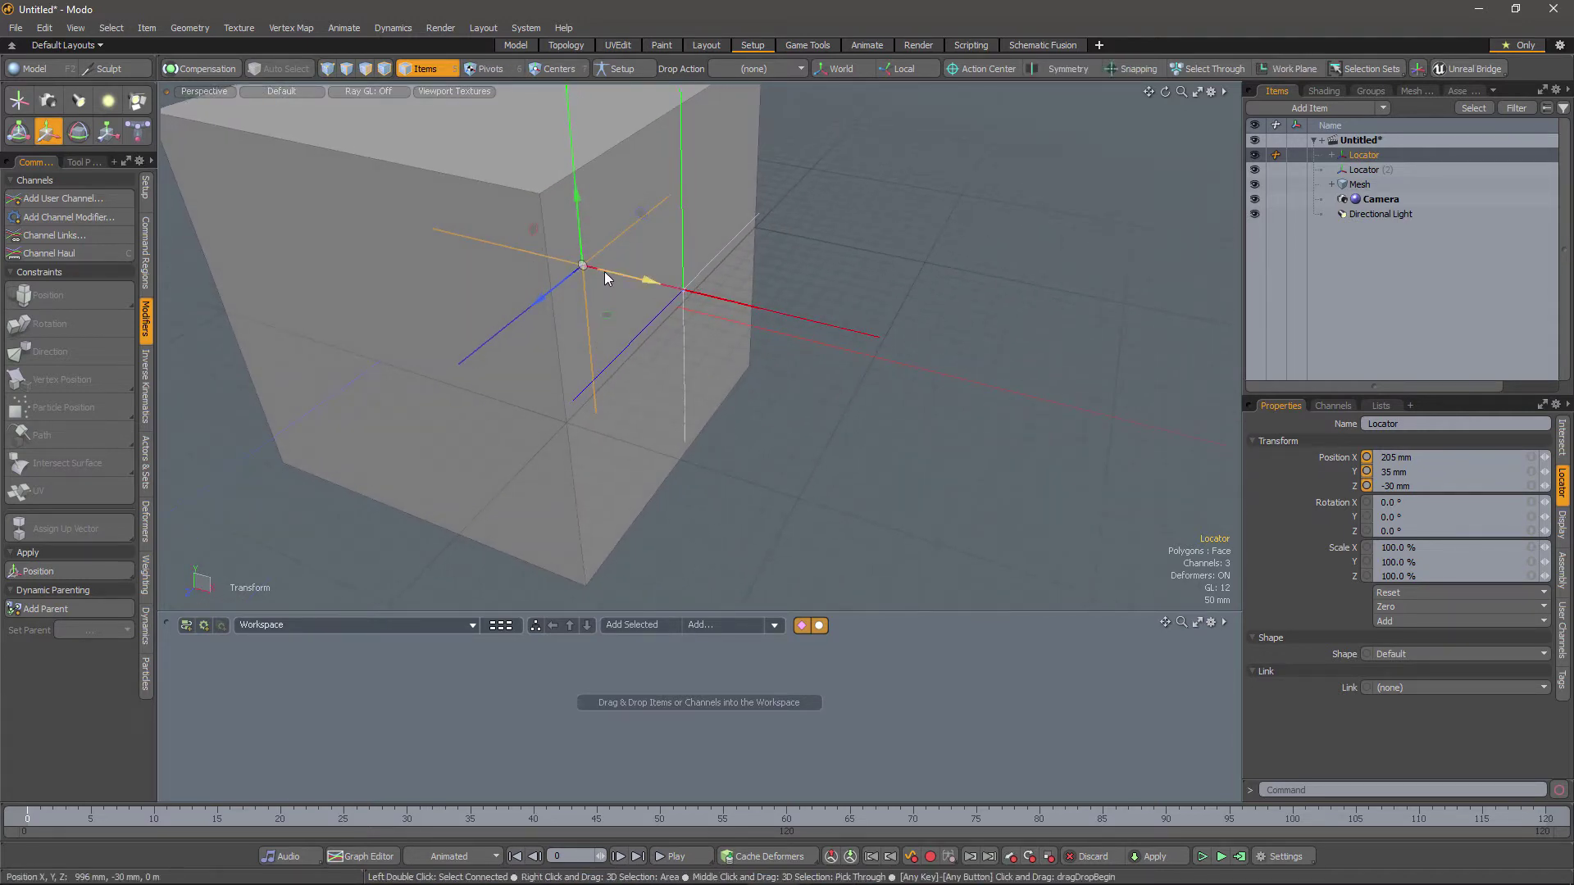
left_click_drag(604, 272, 1043, 211)
key("space")
Try rotating the locator, return its rotation to 0°, and enlarge the lower workspace panel
key("e")
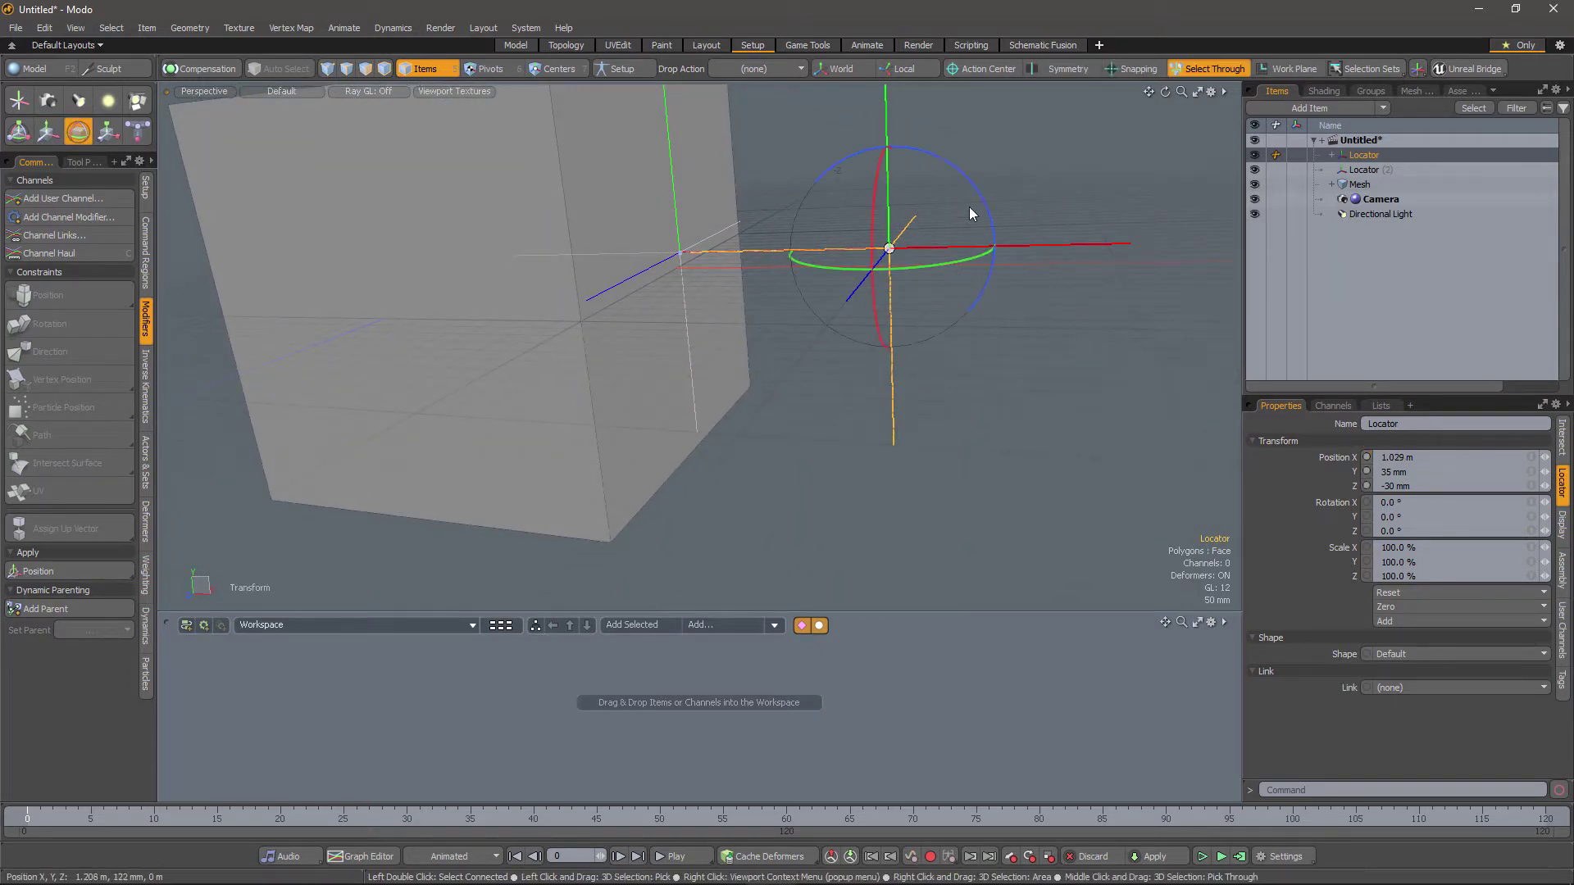
mouse_move(951, 162)
left_mouse_down()
mouse_move(972, 196)
mouse_move(949, 173)
left_mouse_up()
left_click_drag(1007, 288, 850, 367, "alt")
left_click_drag(850, 367, 861, 360, "alt")
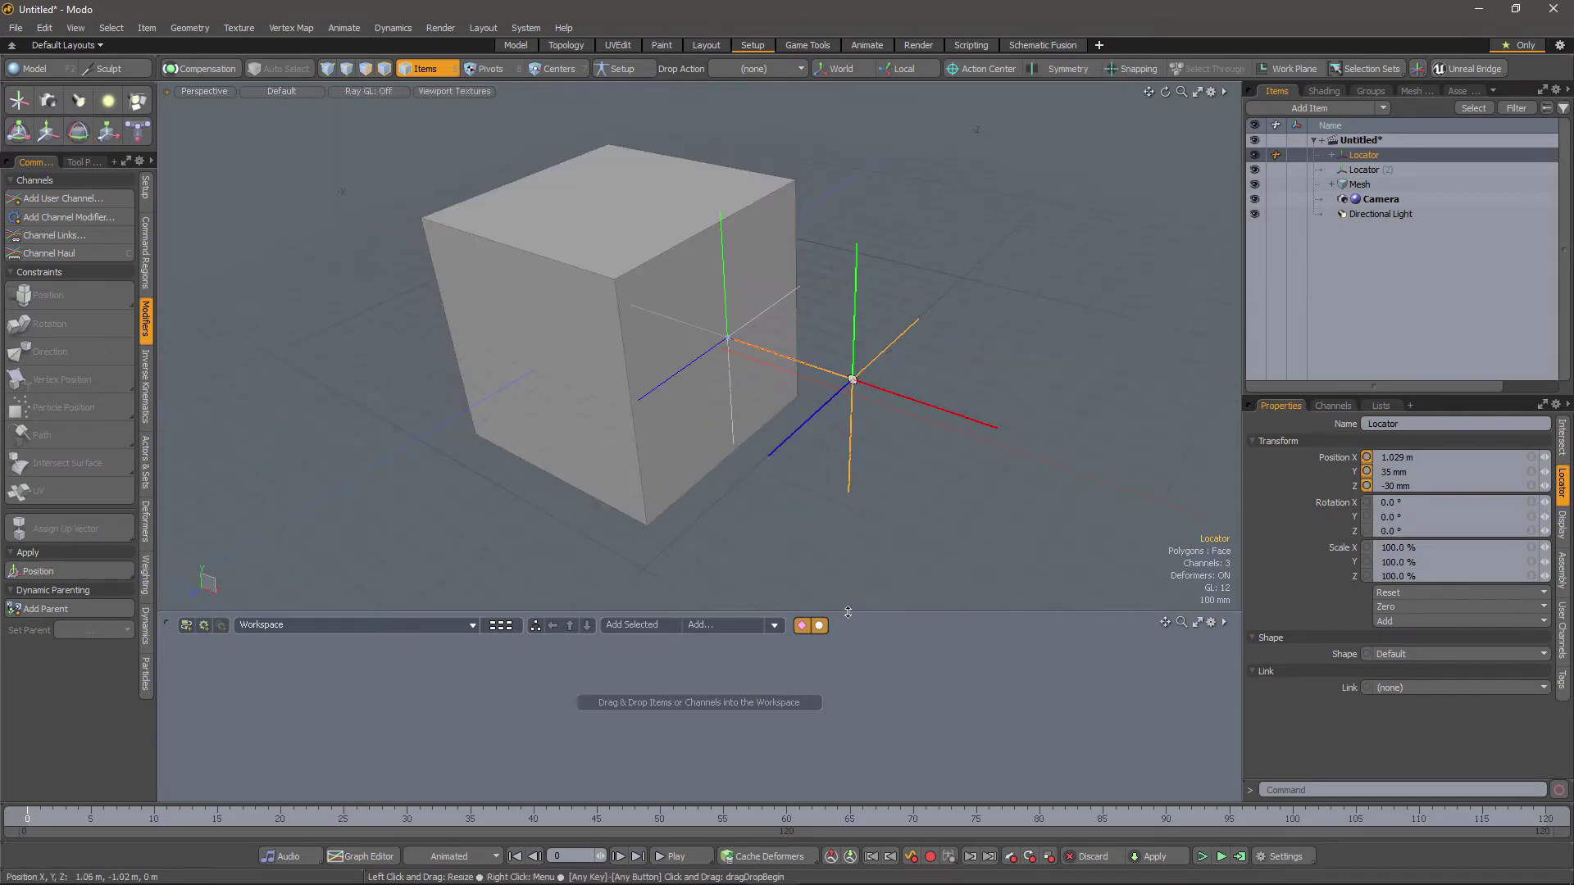
left_click_drag(849, 611, 860, 501)
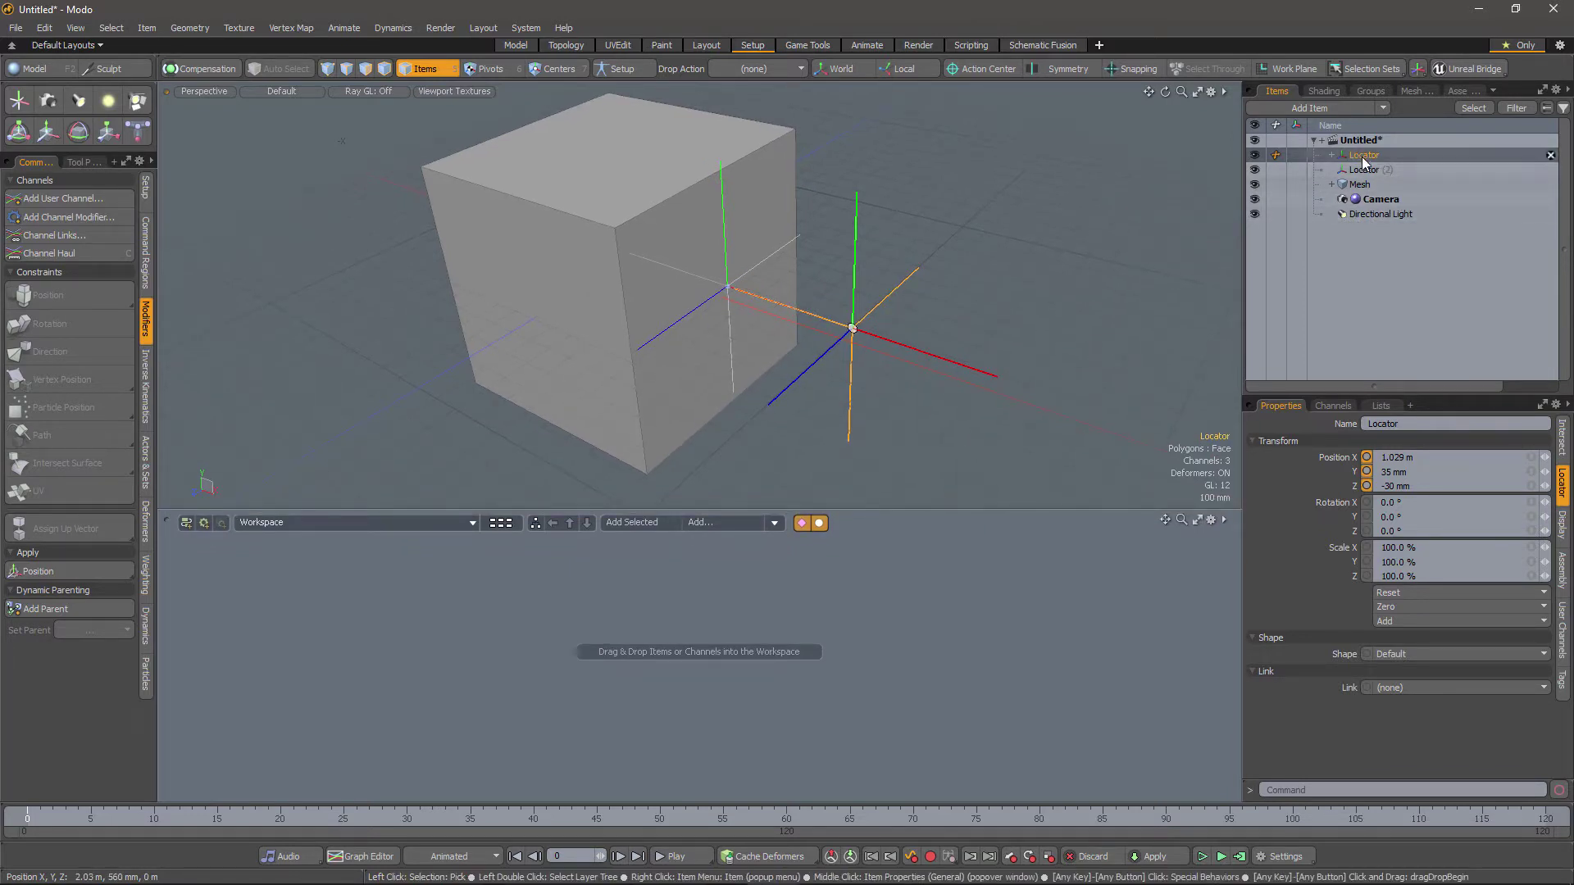
Add the Locator to the workspace graph and place it below the Intersect node
left_click_drag(1364, 154, 752, 558)
left_click(1075, 633)
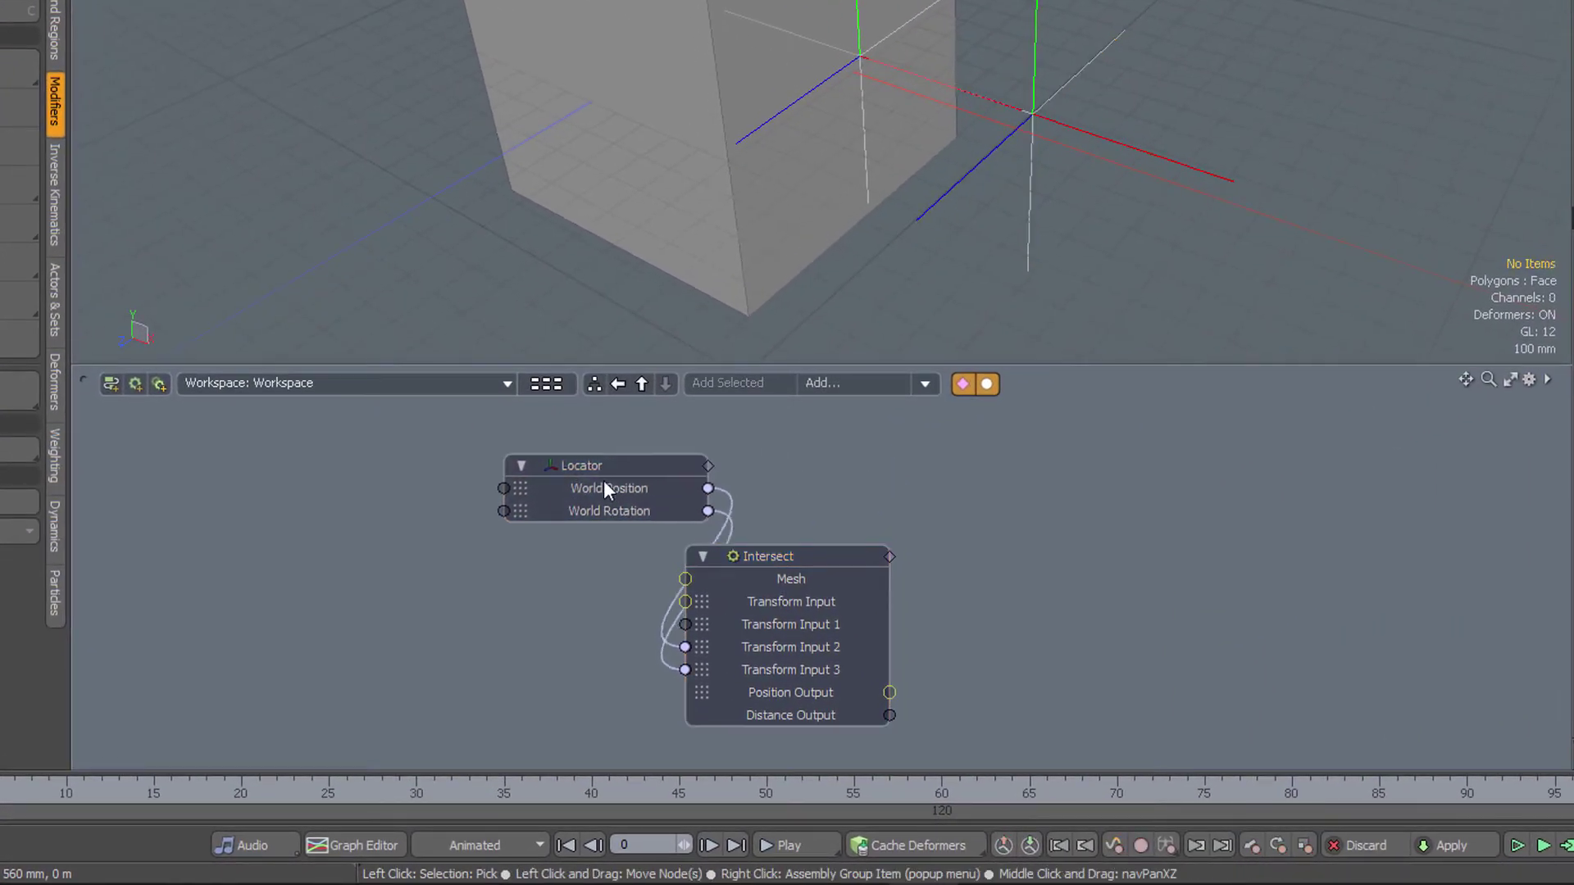
left_click_drag(605, 489, 500, 623)
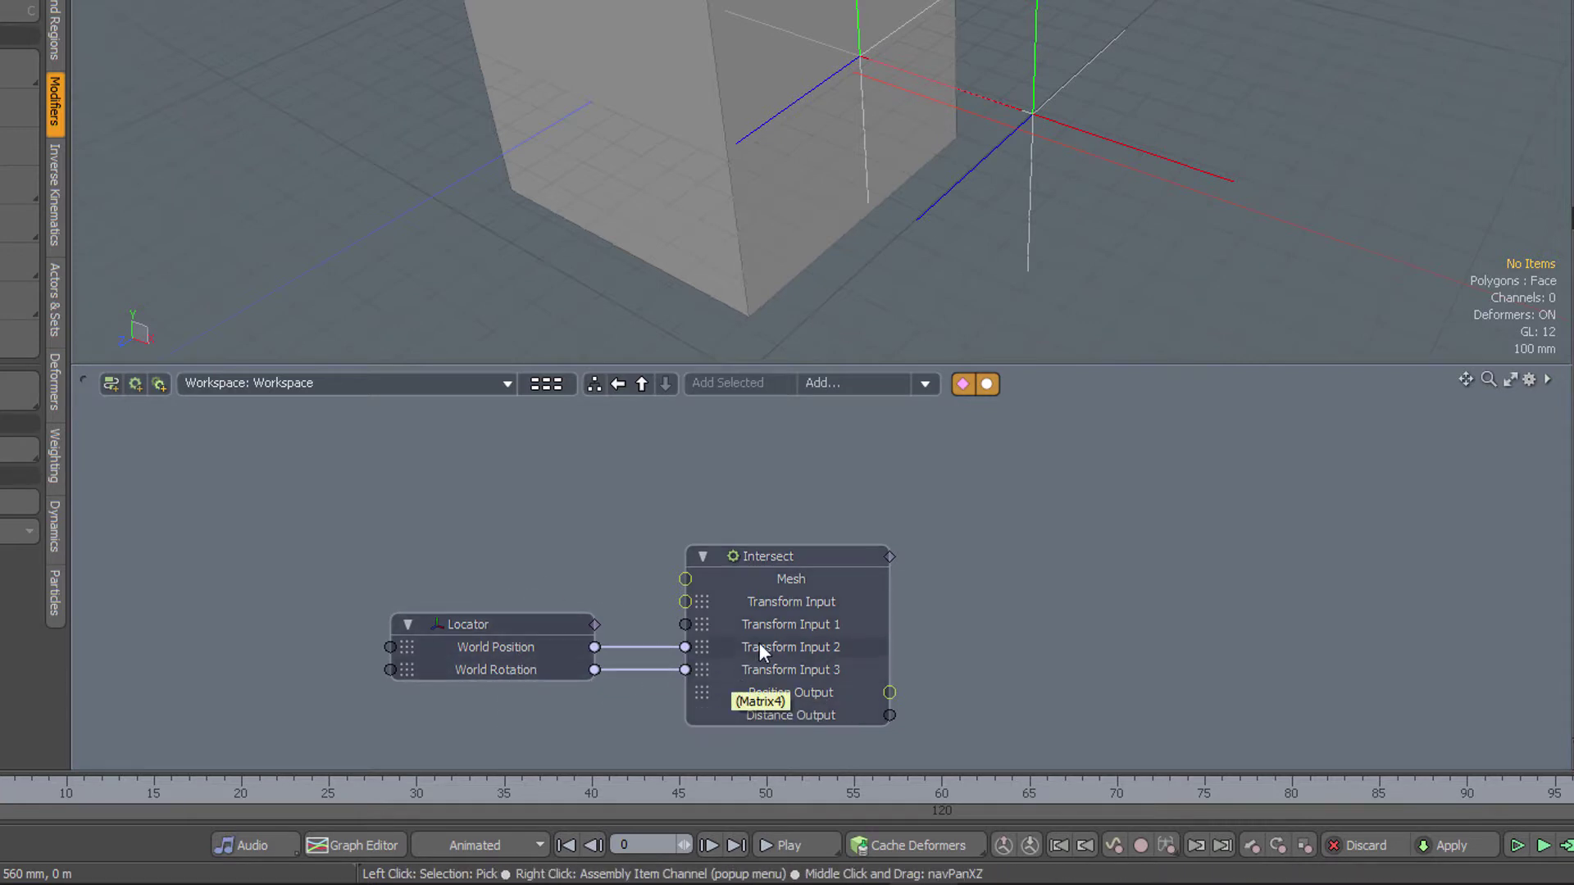
left_click_drag(785, 567, 831, 522)
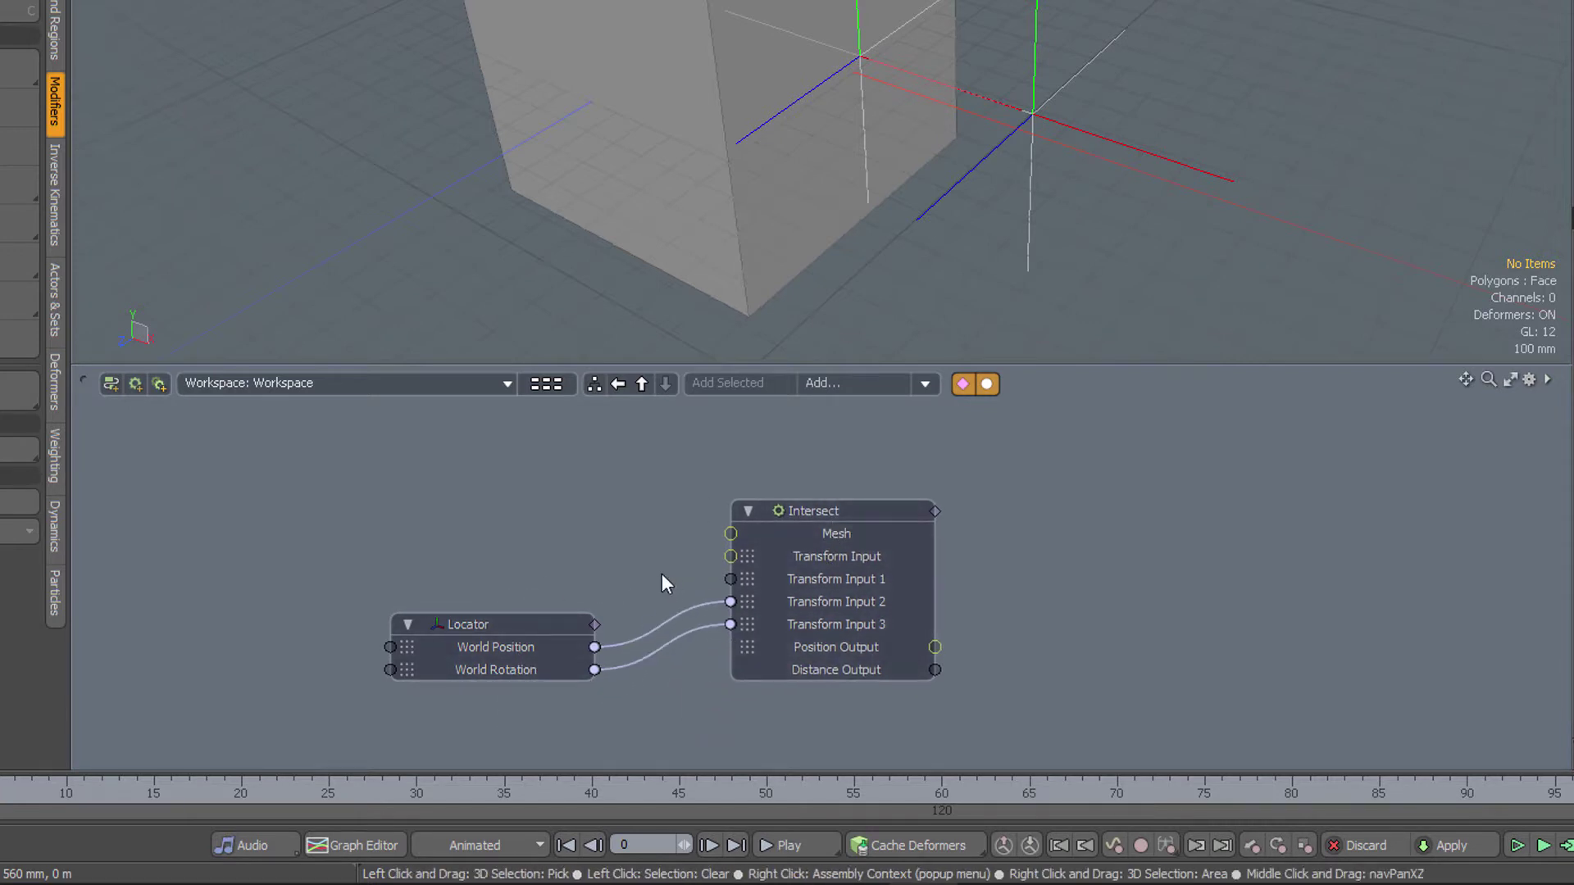
Link a Mesh node to Intersect's Mesh input and feed its transform through Matrix Compose
double_click(731, 534)
left_click_drag(498, 431, 472, 456)
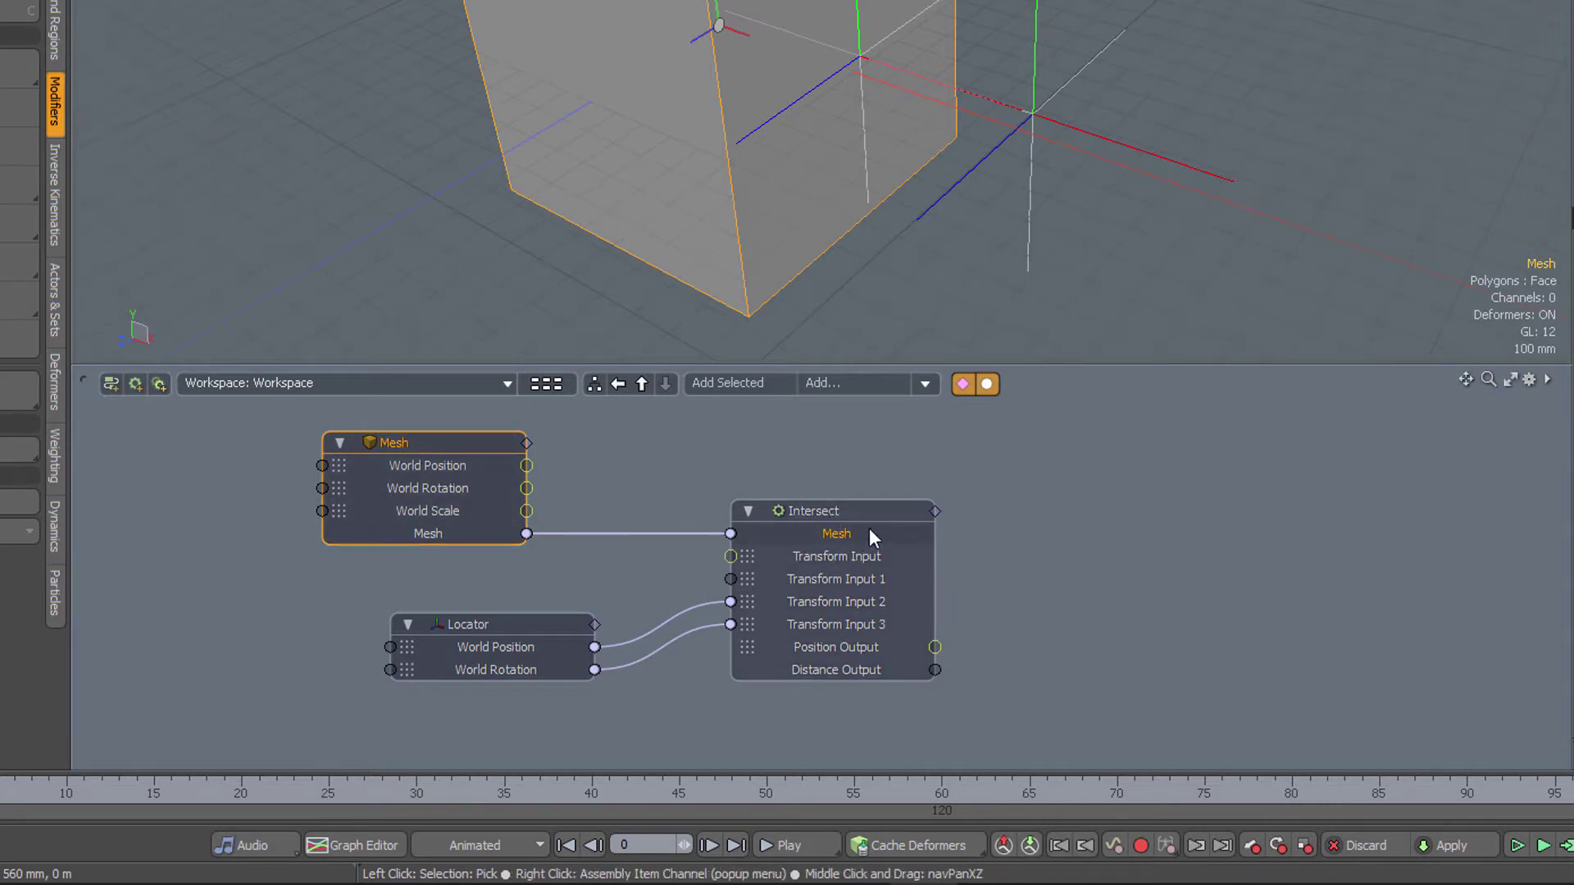
double_click(526, 489)
left_click_drag(469, 447, 356, 455)
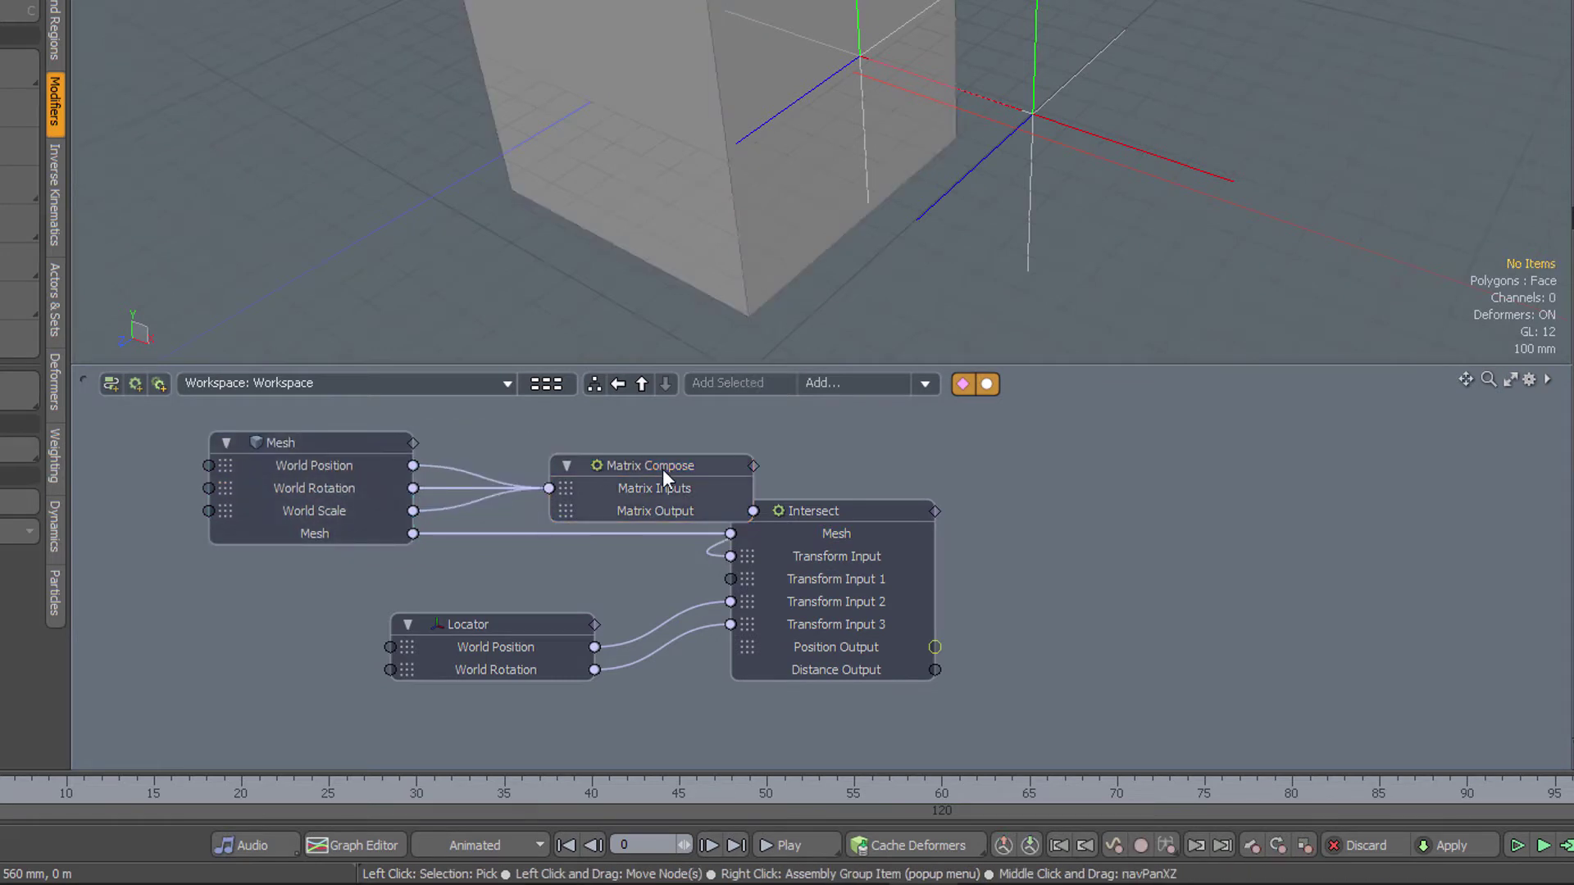
left_click_drag(662, 469, 595, 470)
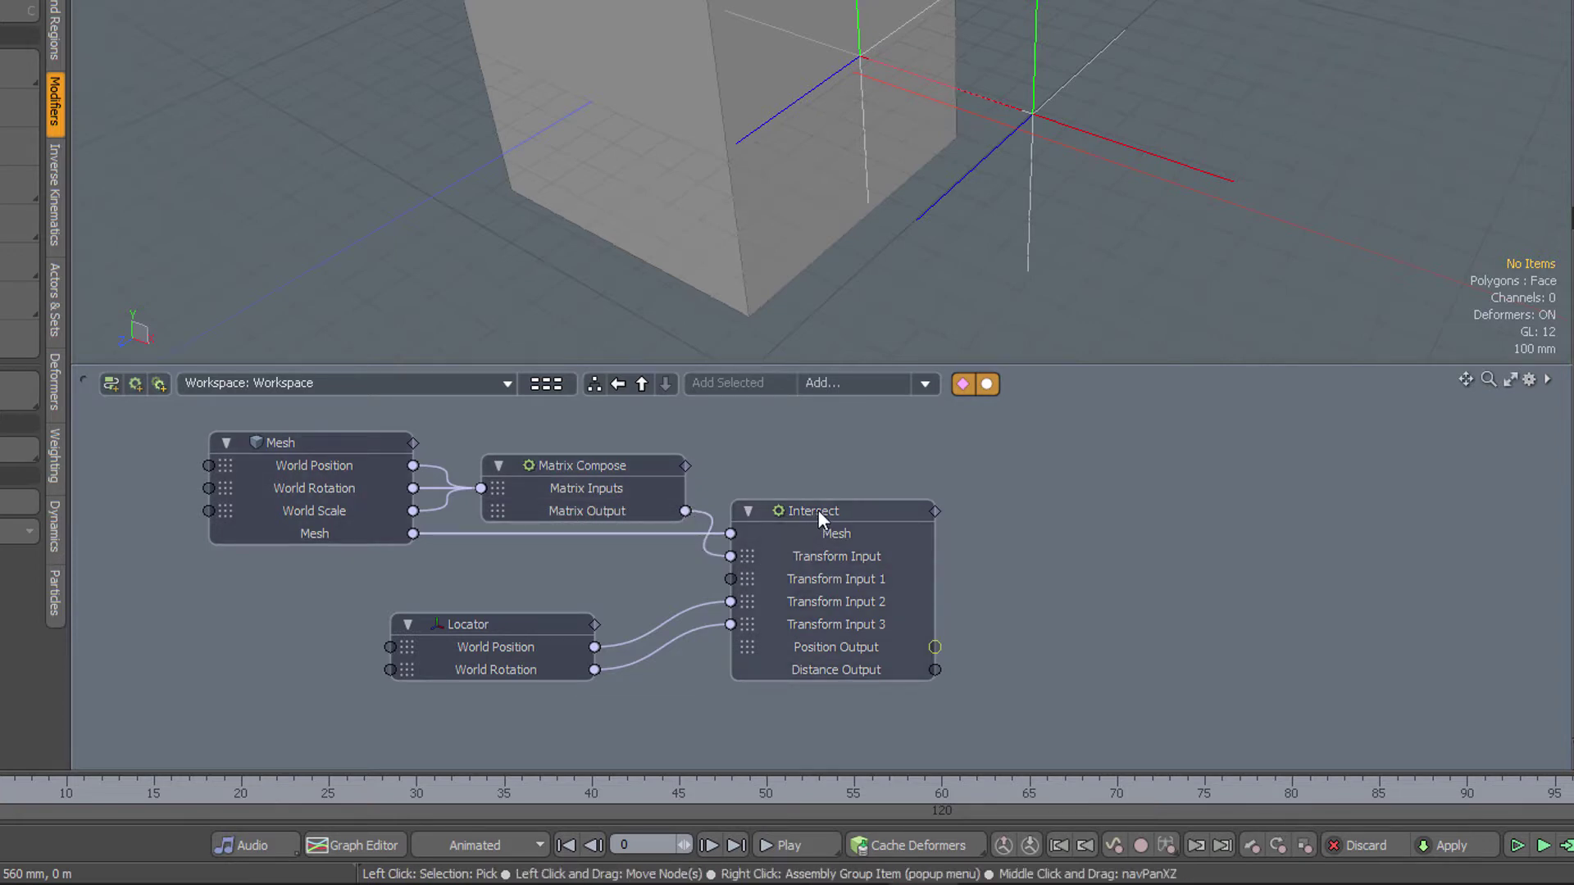
left_click_drag(818, 510, 841, 510)
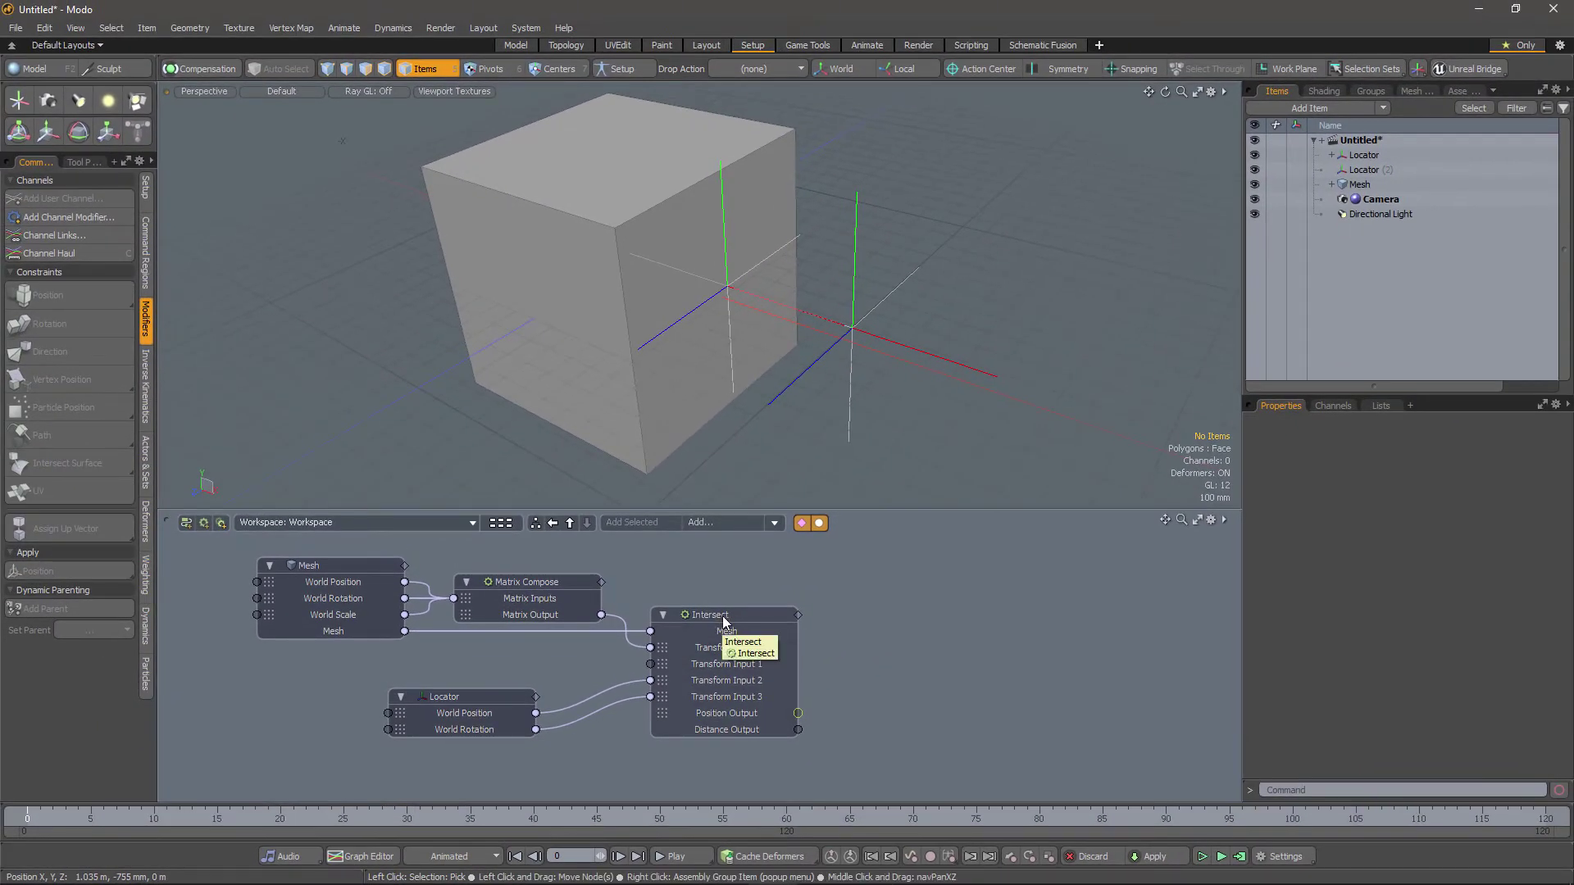
Drive a new Locator (2) from the Intersect node's Position Output
left_click(725, 623)
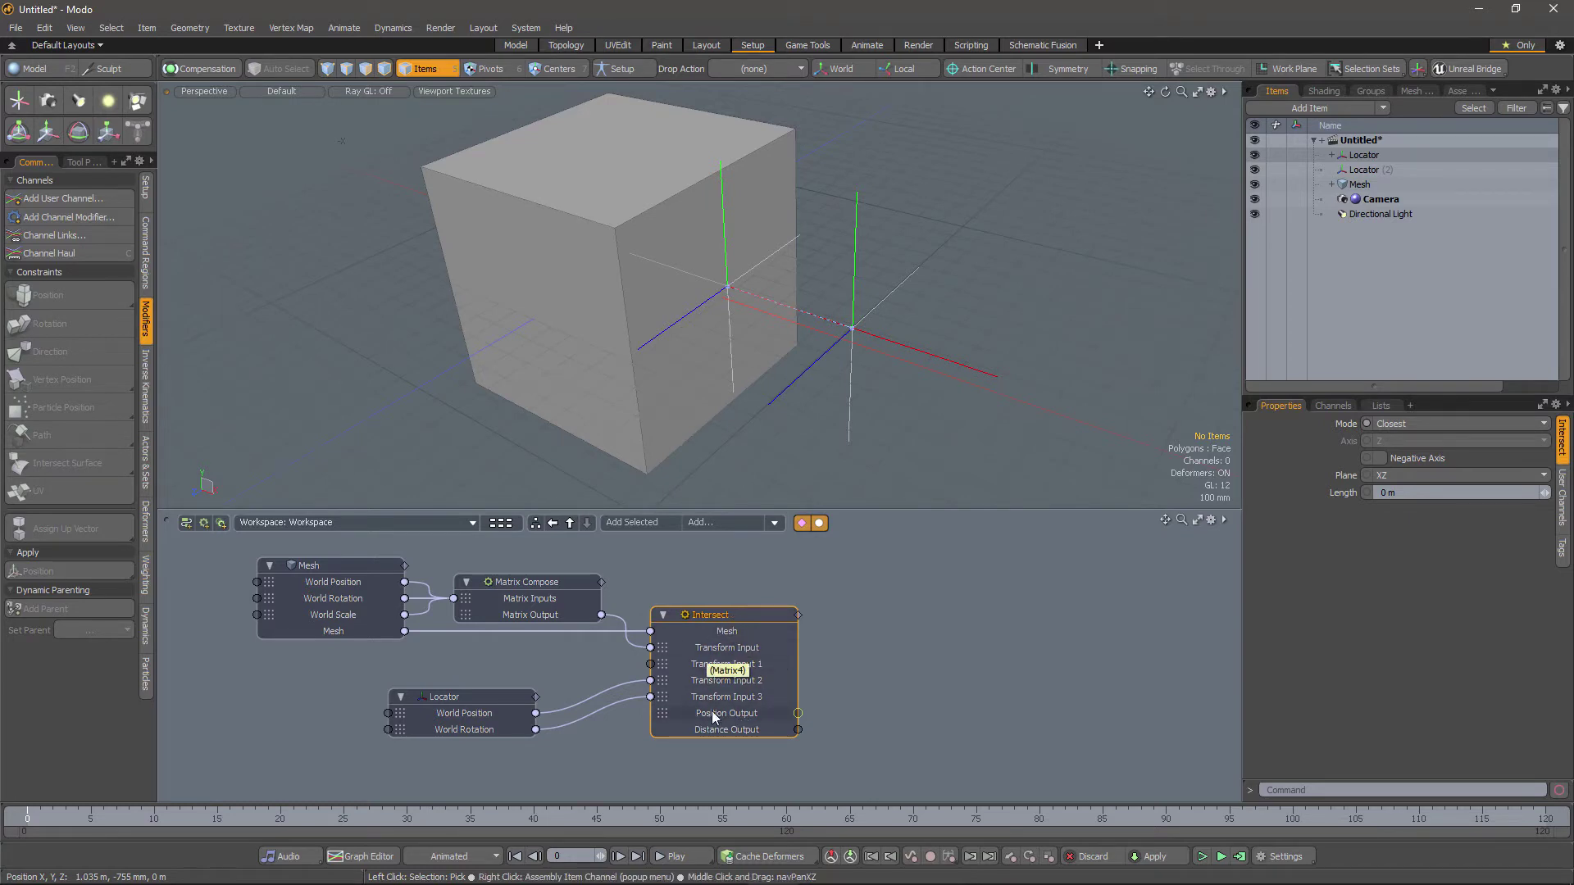
left_click_drag(774, 419, 722, 322, "alt")
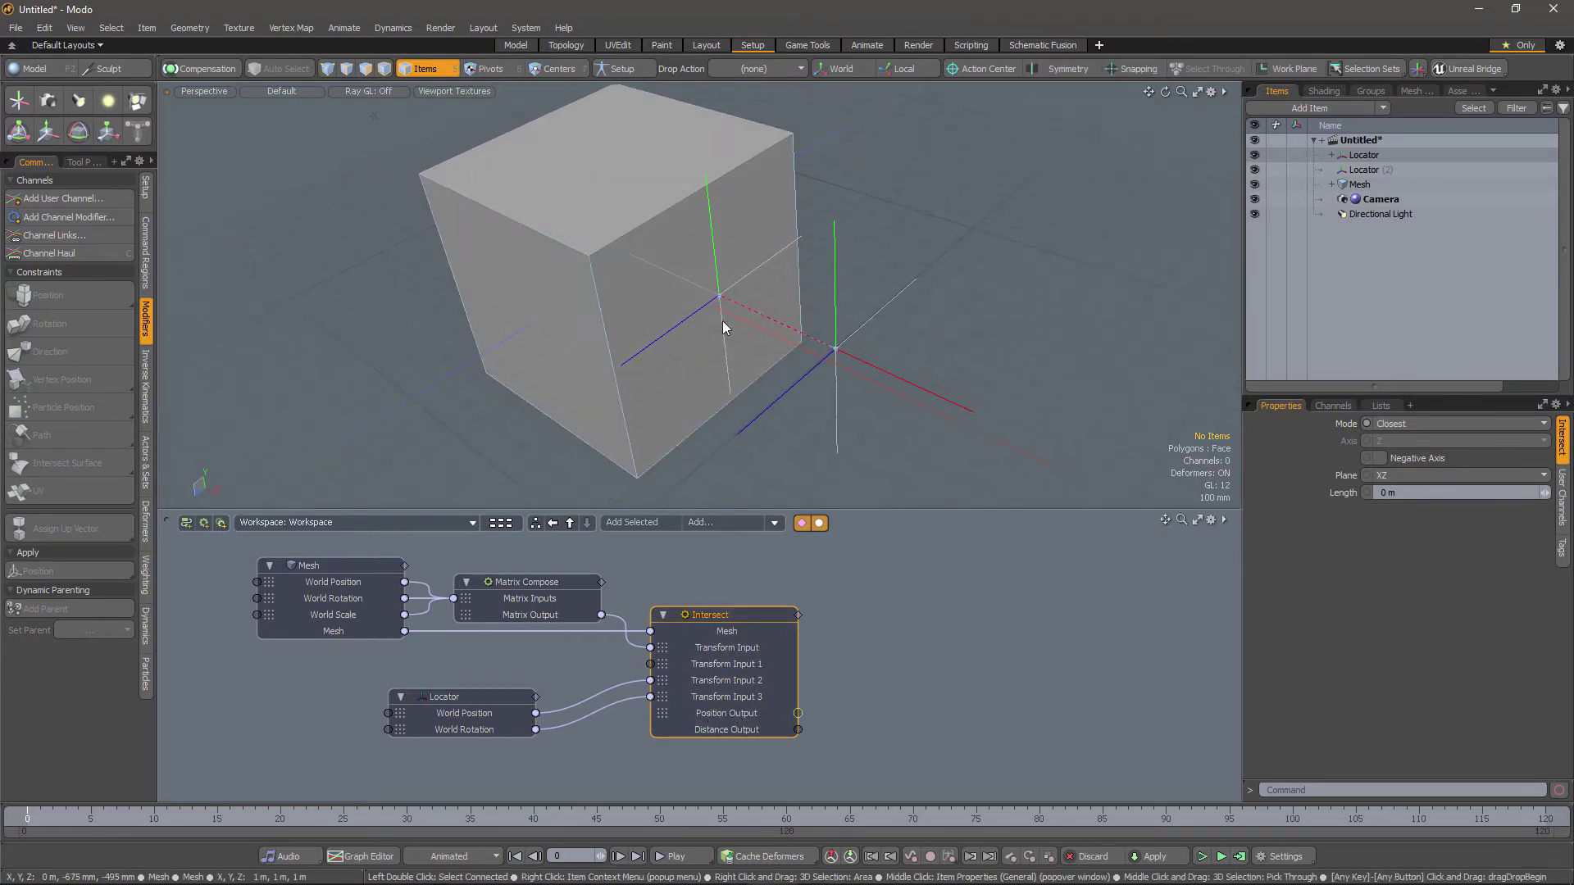
double_click(796, 716)
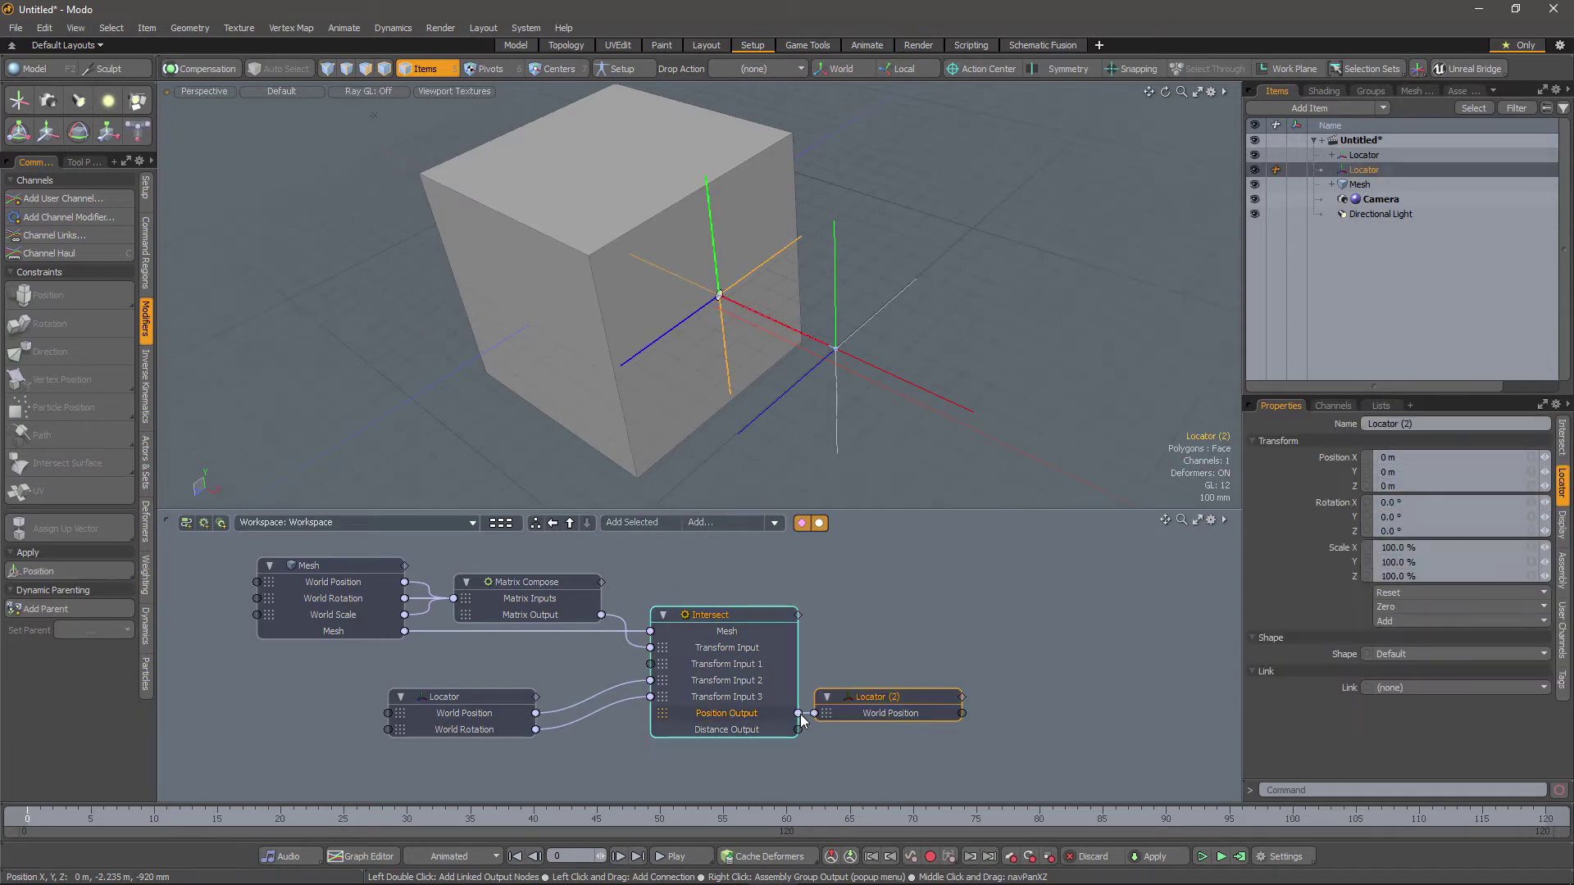
left_click_drag(874, 699, 982, 655)
Move the original locator out along X to 1.514 m so Locator (2) follows on the cube
left_click_drag(796, 367, 748, 246, "alt")
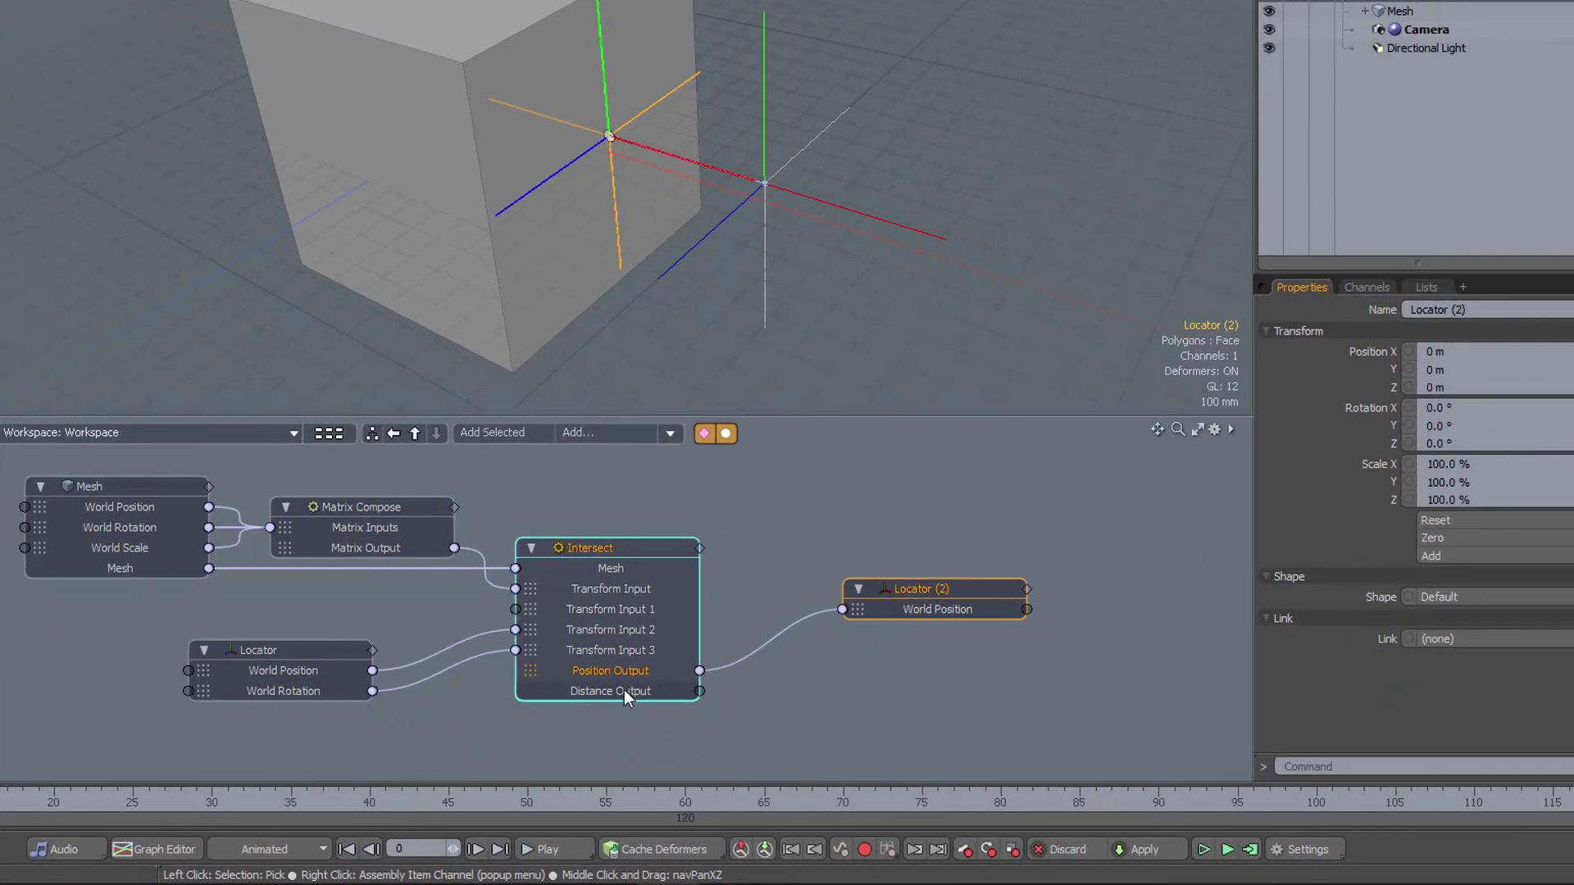
mouse_move(624, 690)
left_click(793, 192)
key("w")
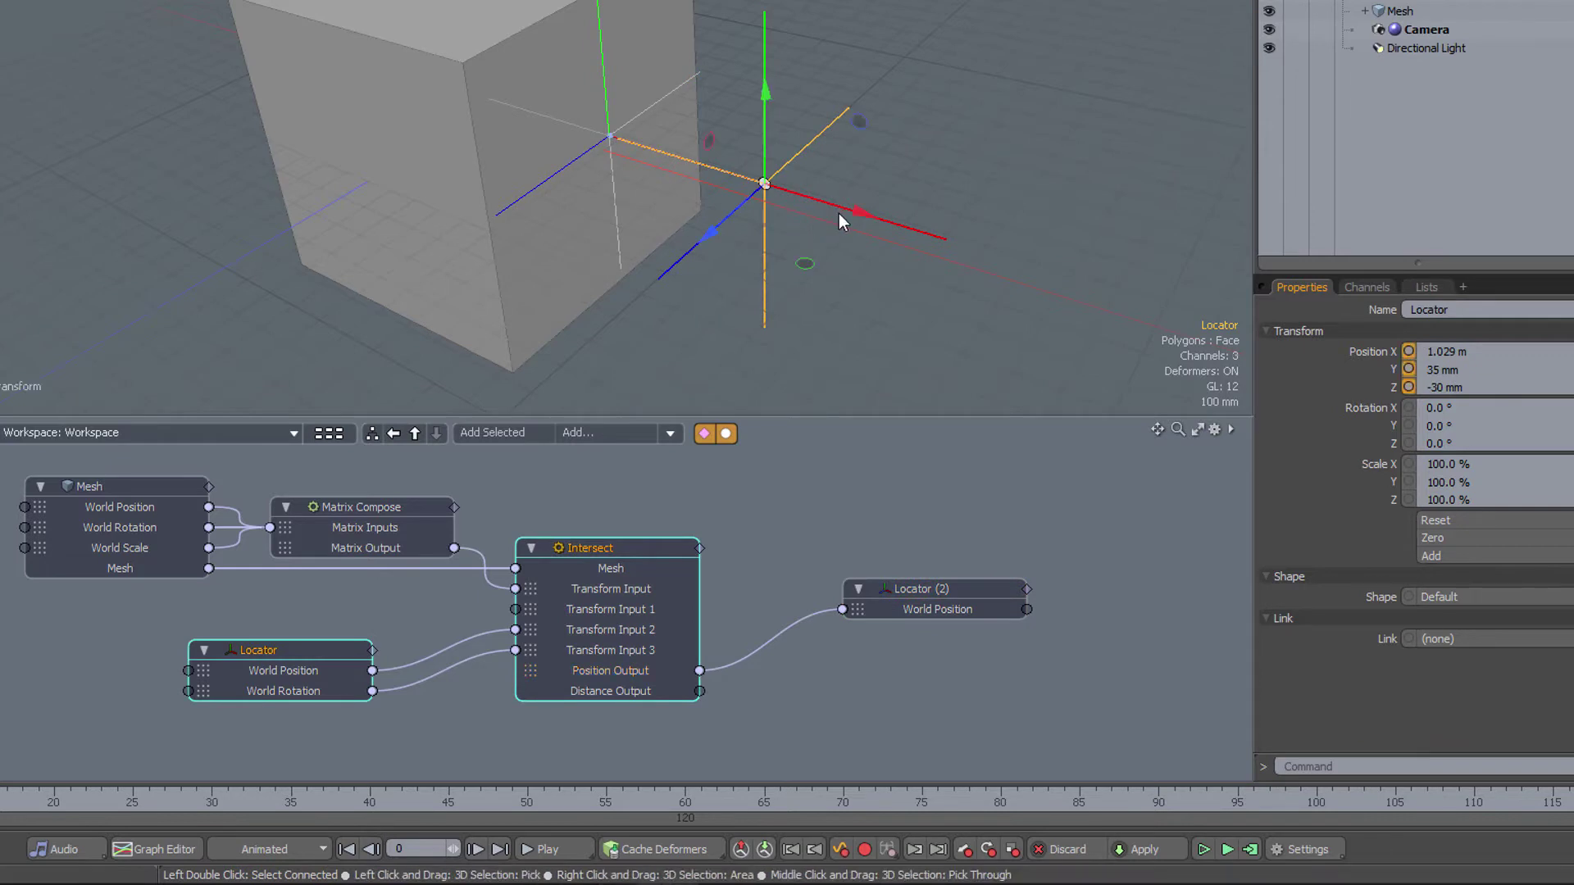
left_click_drag(823, 203, 1000, 257)
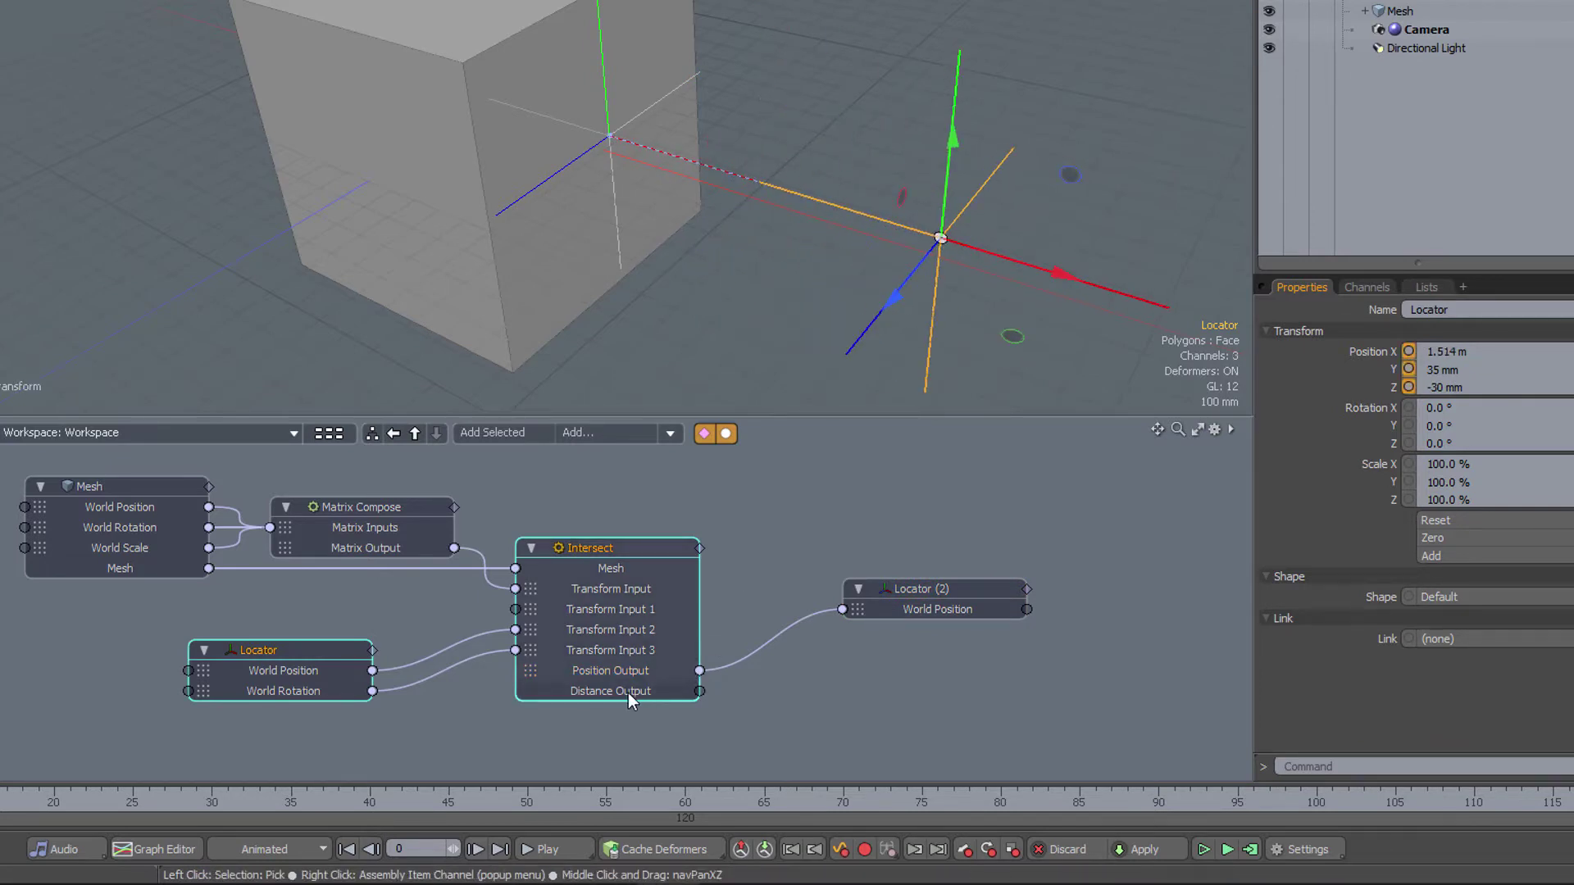
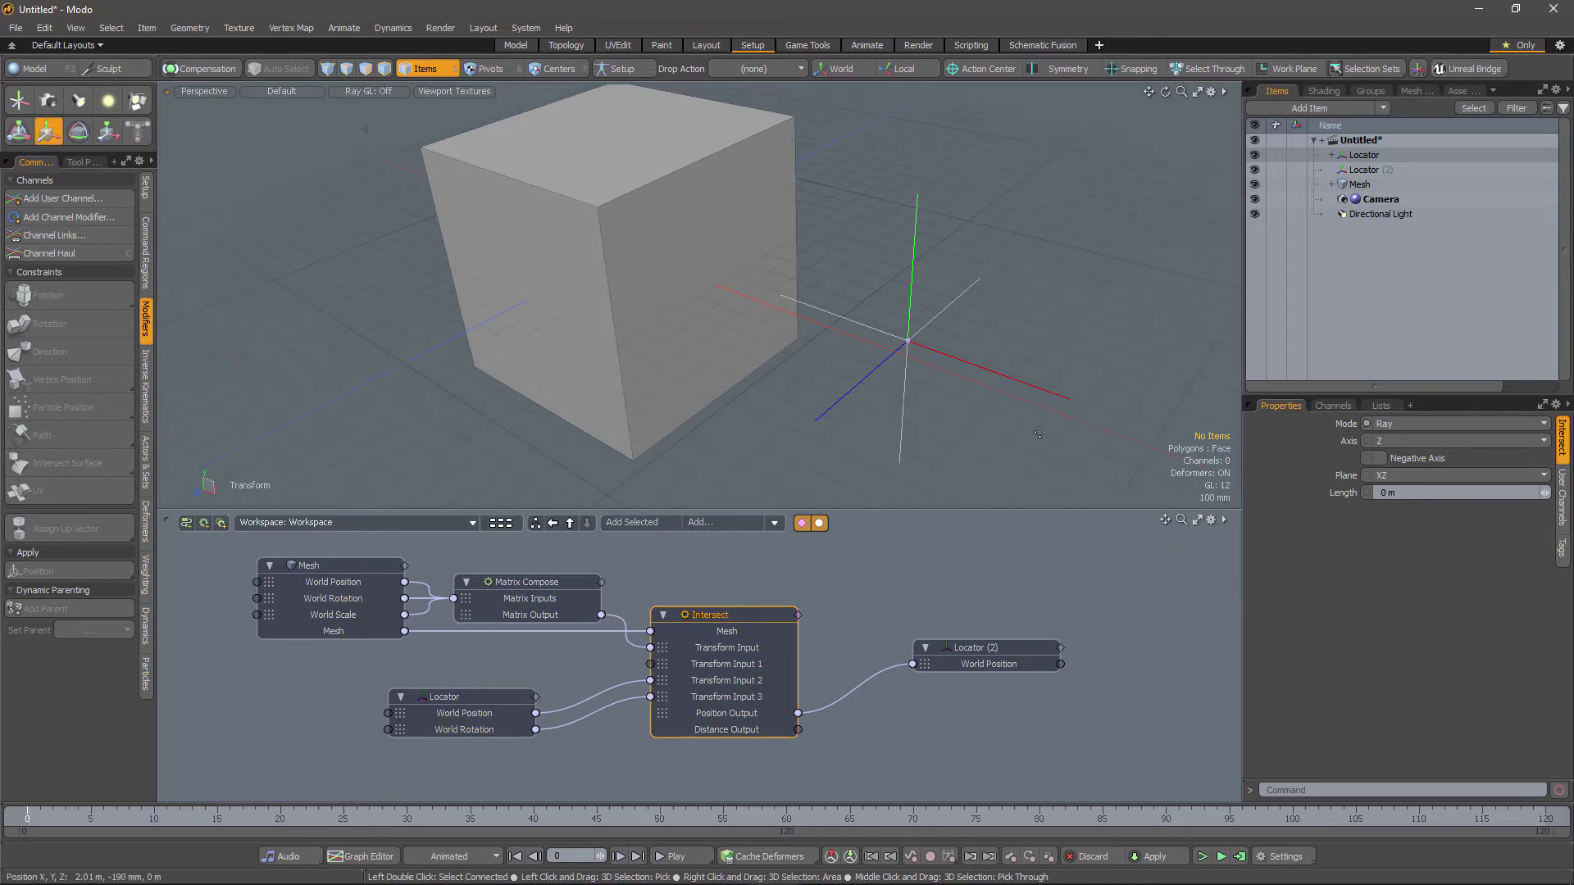
Orbit the view around the cube and locators to inspect the Ray-mode intersection rig
left_click_drag(968, 410, 938, 385, "alt")
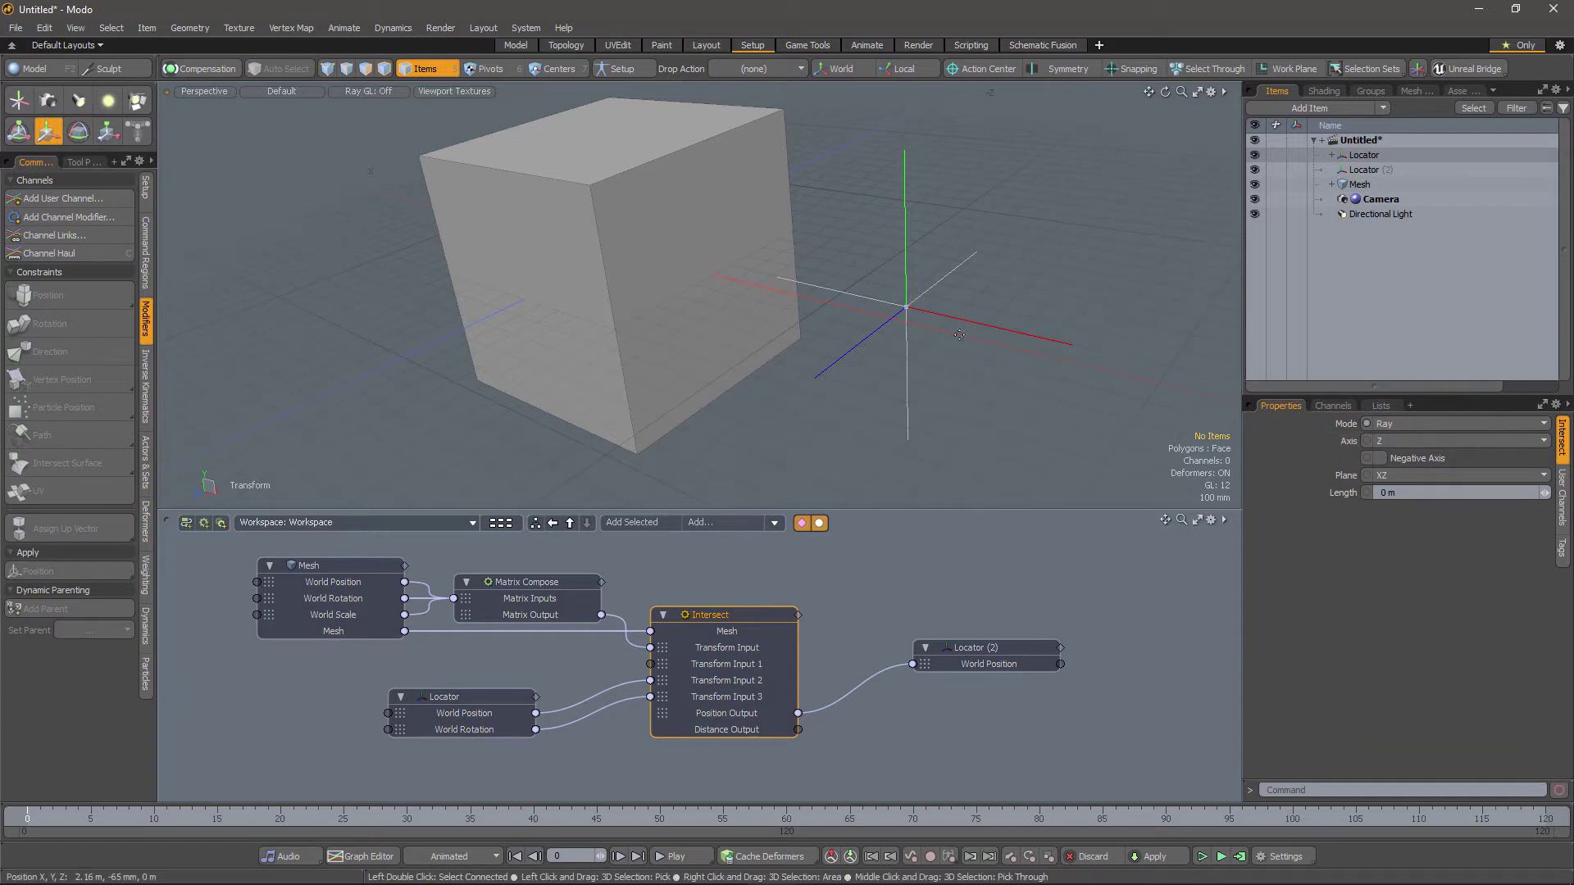
left_click_drag(991, 378, 962, 394, "alt")
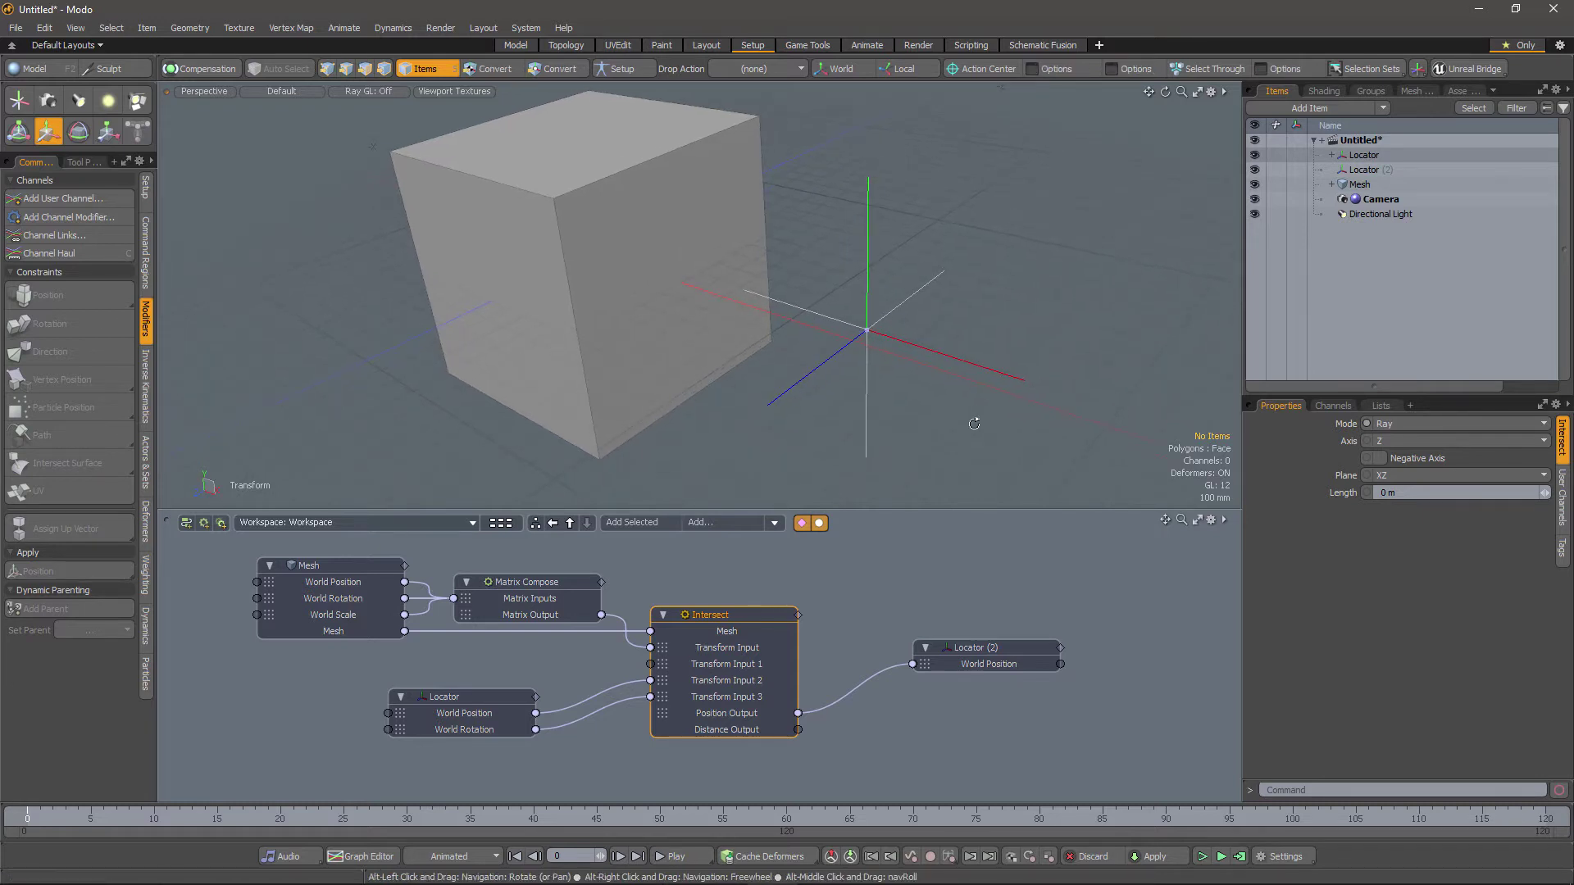
mouse_move(836, 321)
left_mouse_down("alt")
mouse_move(733, 405)
mouse_move(931, 369)
mouse_move(974, 387)
mouse_move(932, 413)
left_mouse_up("alt")
left_click_drag(840, 384, 843, 437, "alt")
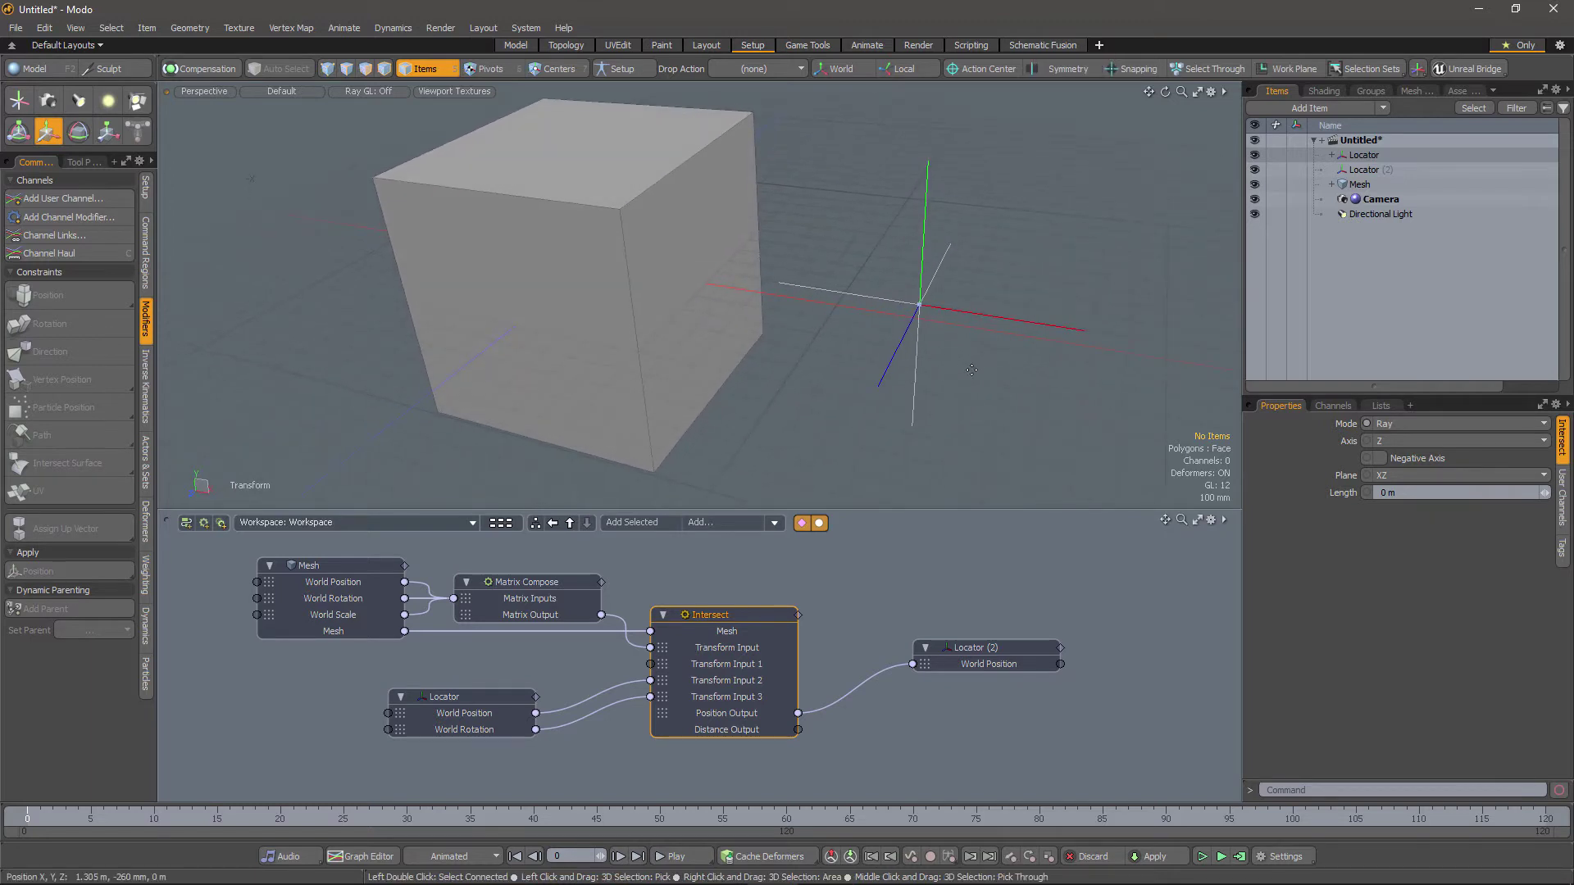
Rotate the Locator to -82° around its Y axis
left_click(944, 309)
key("e")
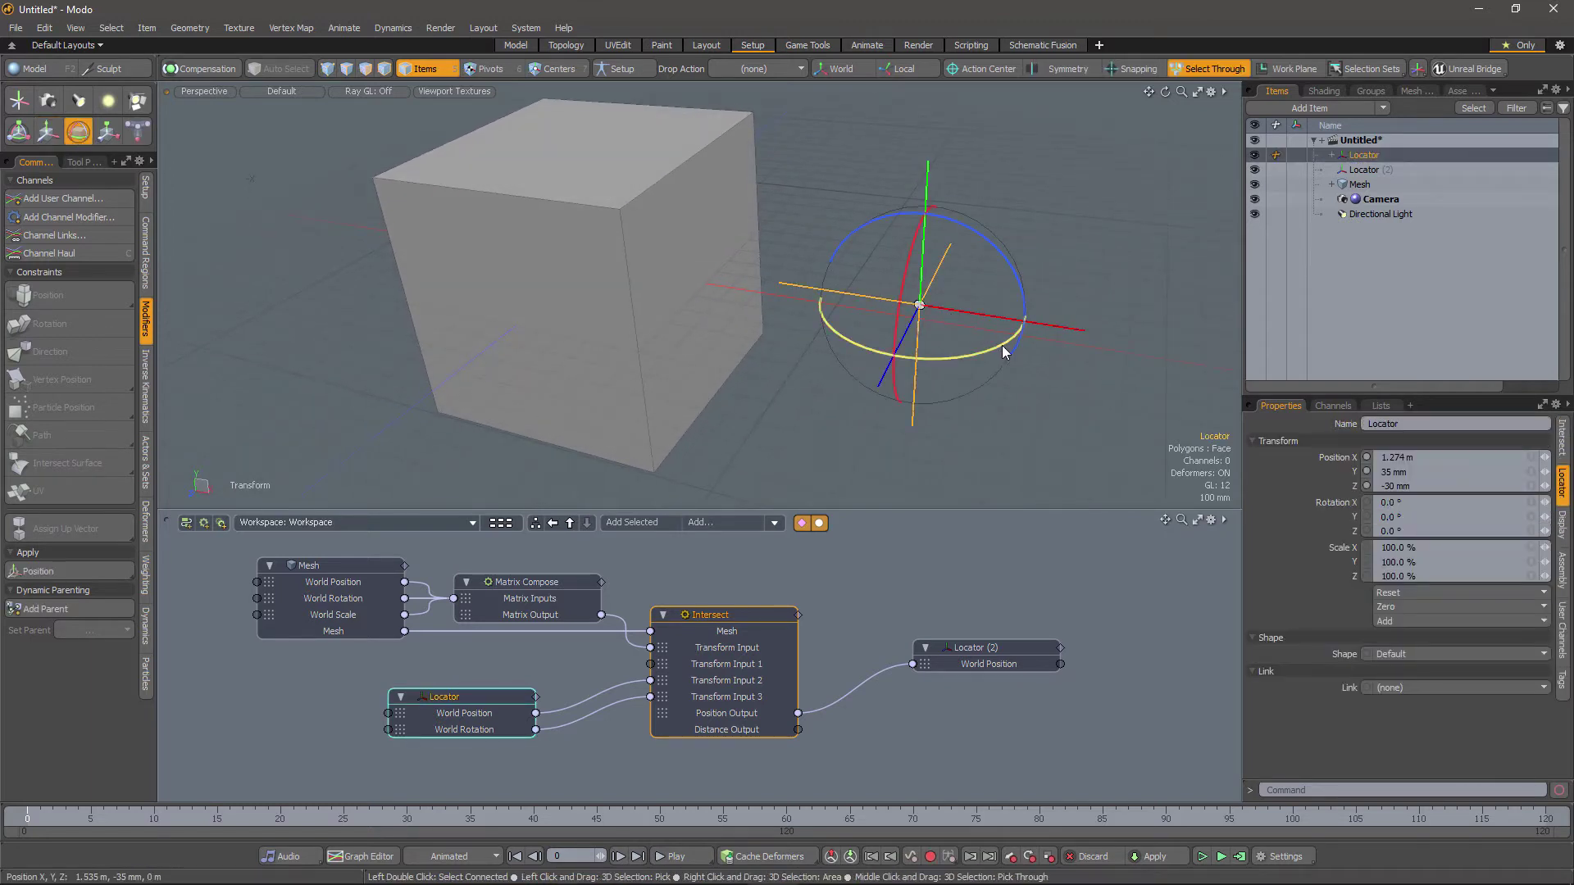
left_click_drag(1005, 352, 844, 360)
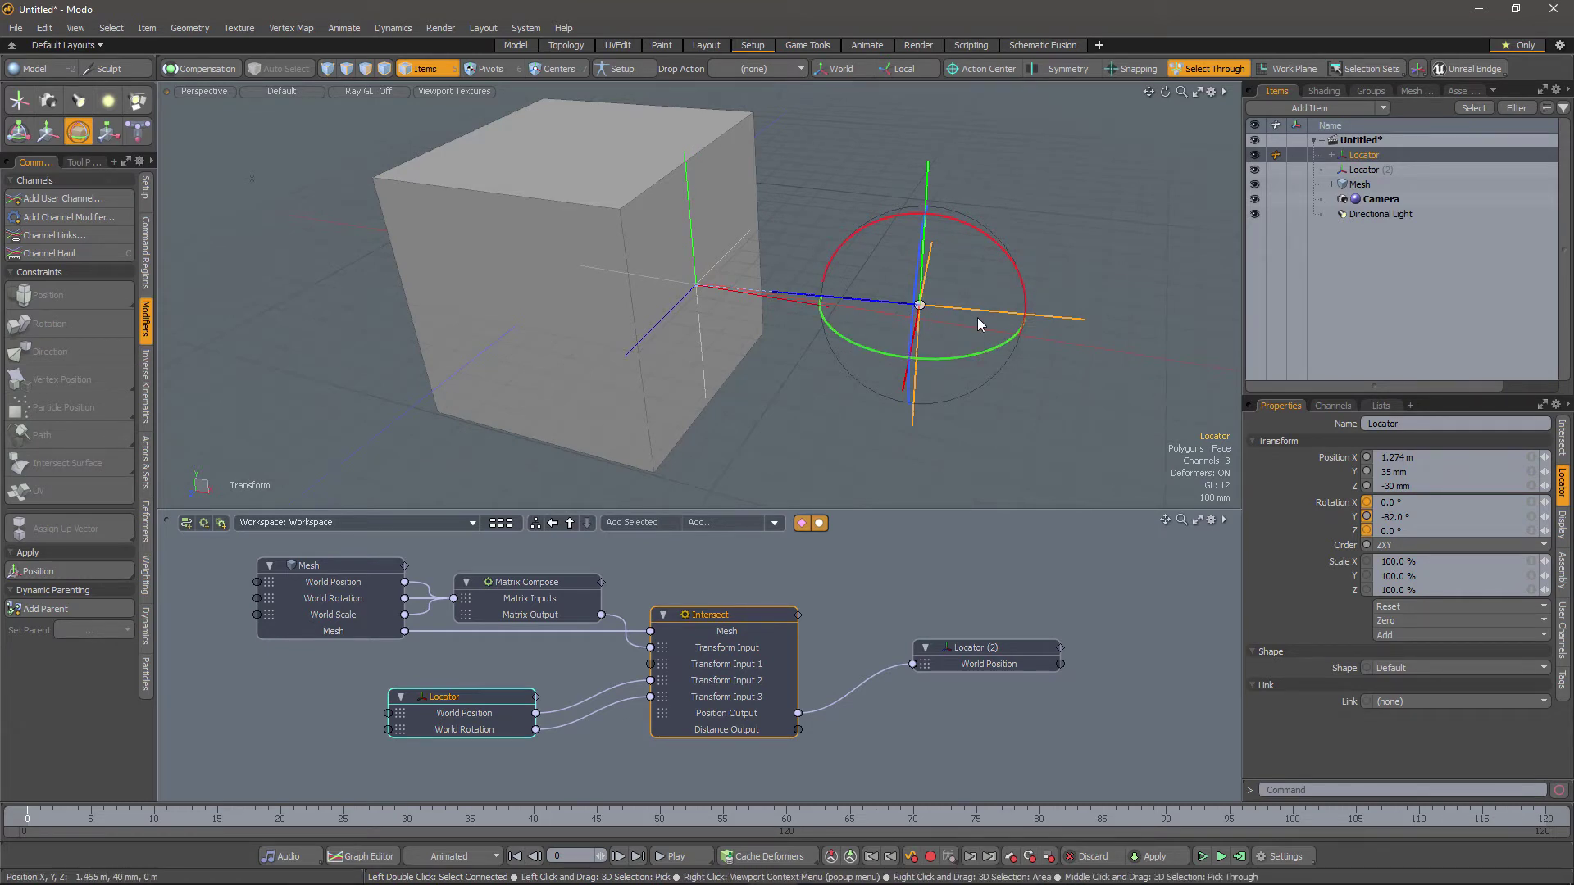
Slide the Locator along X through and past the cube, then undo the moves
key("w")
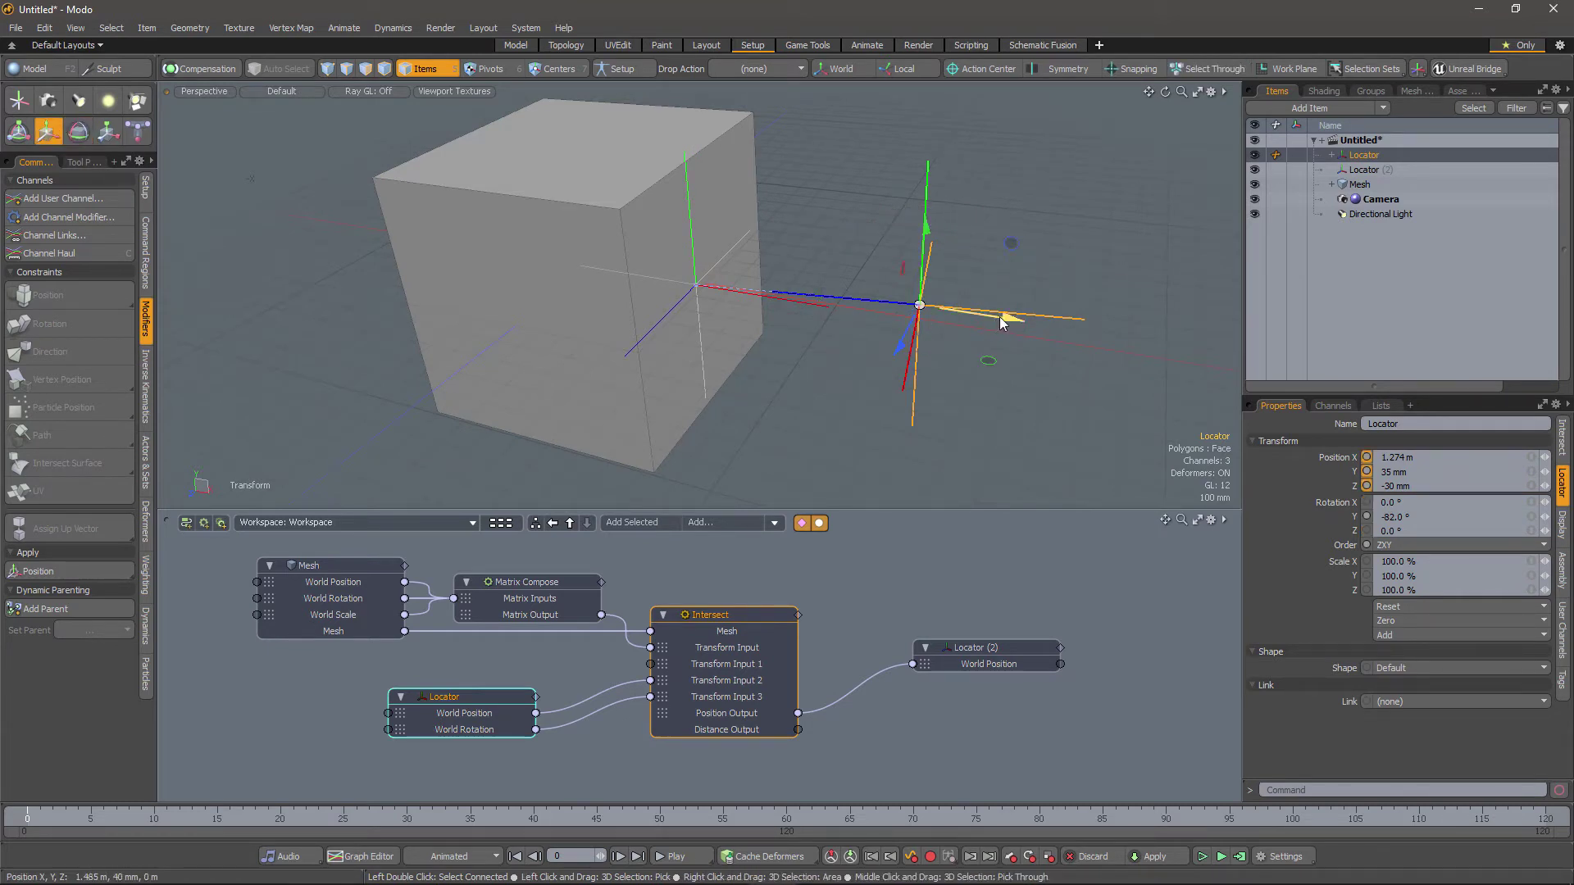
left_click_drag(1001, 322, 664, 262)
left_click_drag(705, 363, 820, 368, "alt")
left_click_drag(656, 369, 853, 332, "alt+shift")
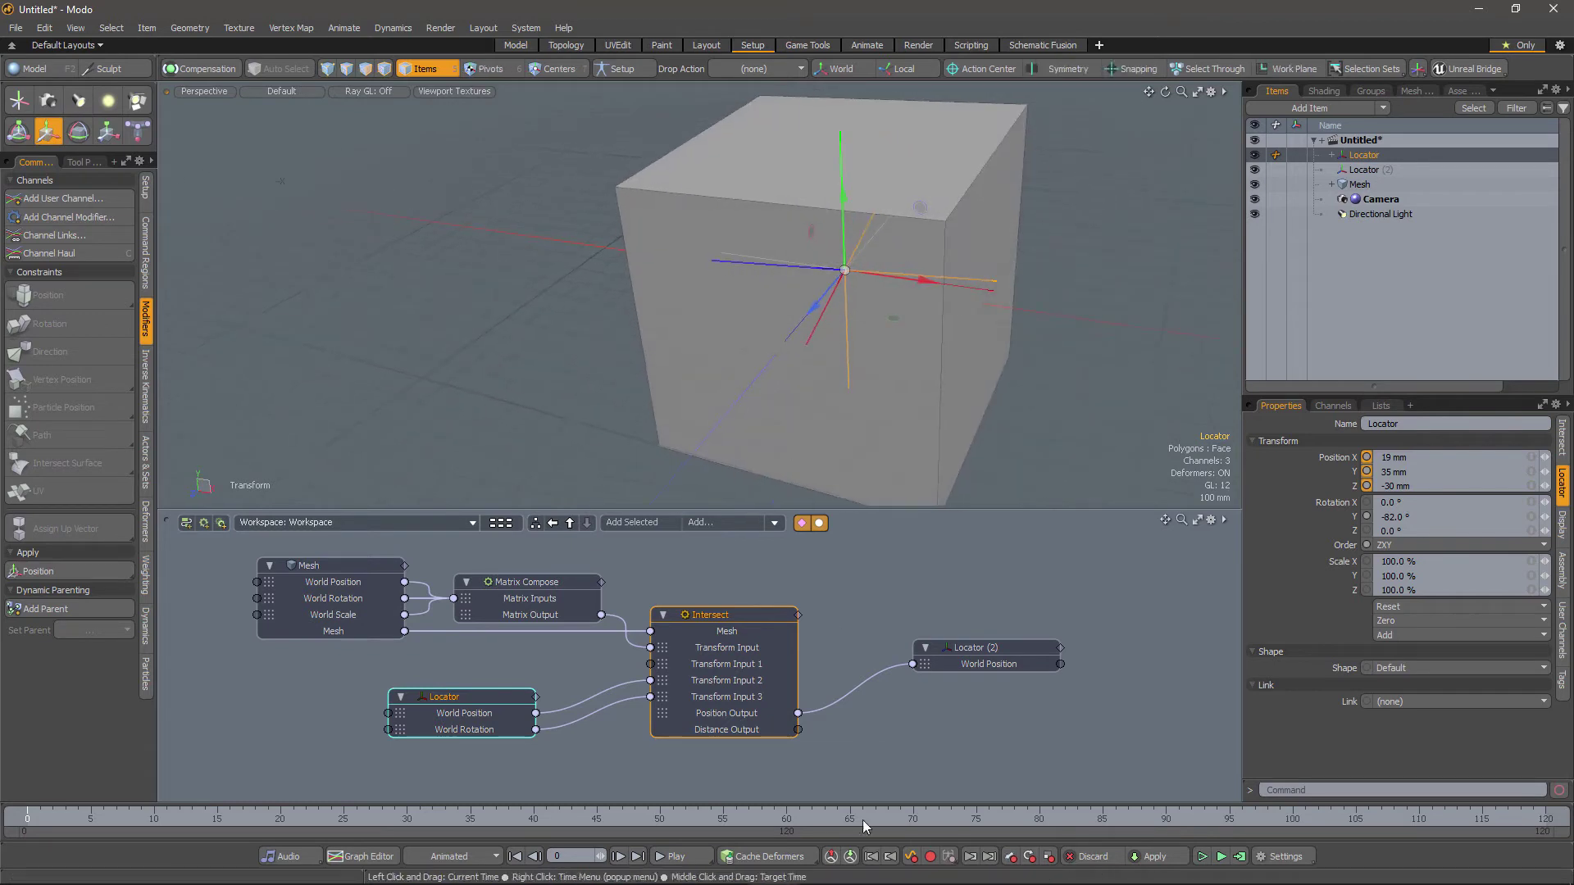
mouse_move(741, 734)
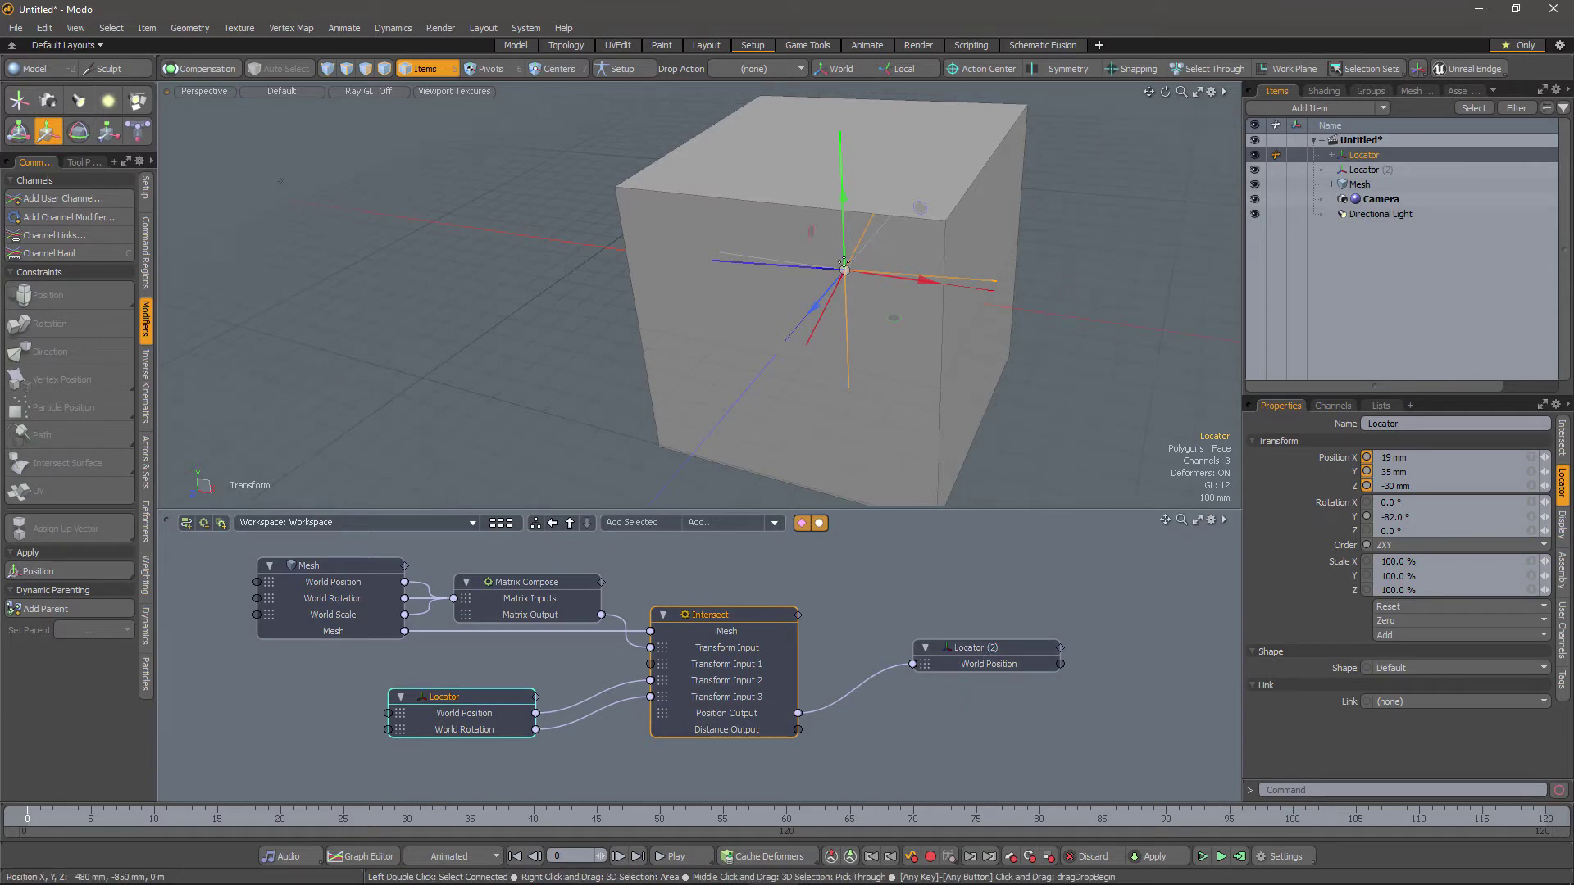
mouse_move(898, 285)
left_mouse_down()
mouse_move(1146, 315)
mouse_move(880, 284)
mouse_move(894, 286)
left_mouse_up()
left_click_drag(994, 328, 824, 362, "alt")
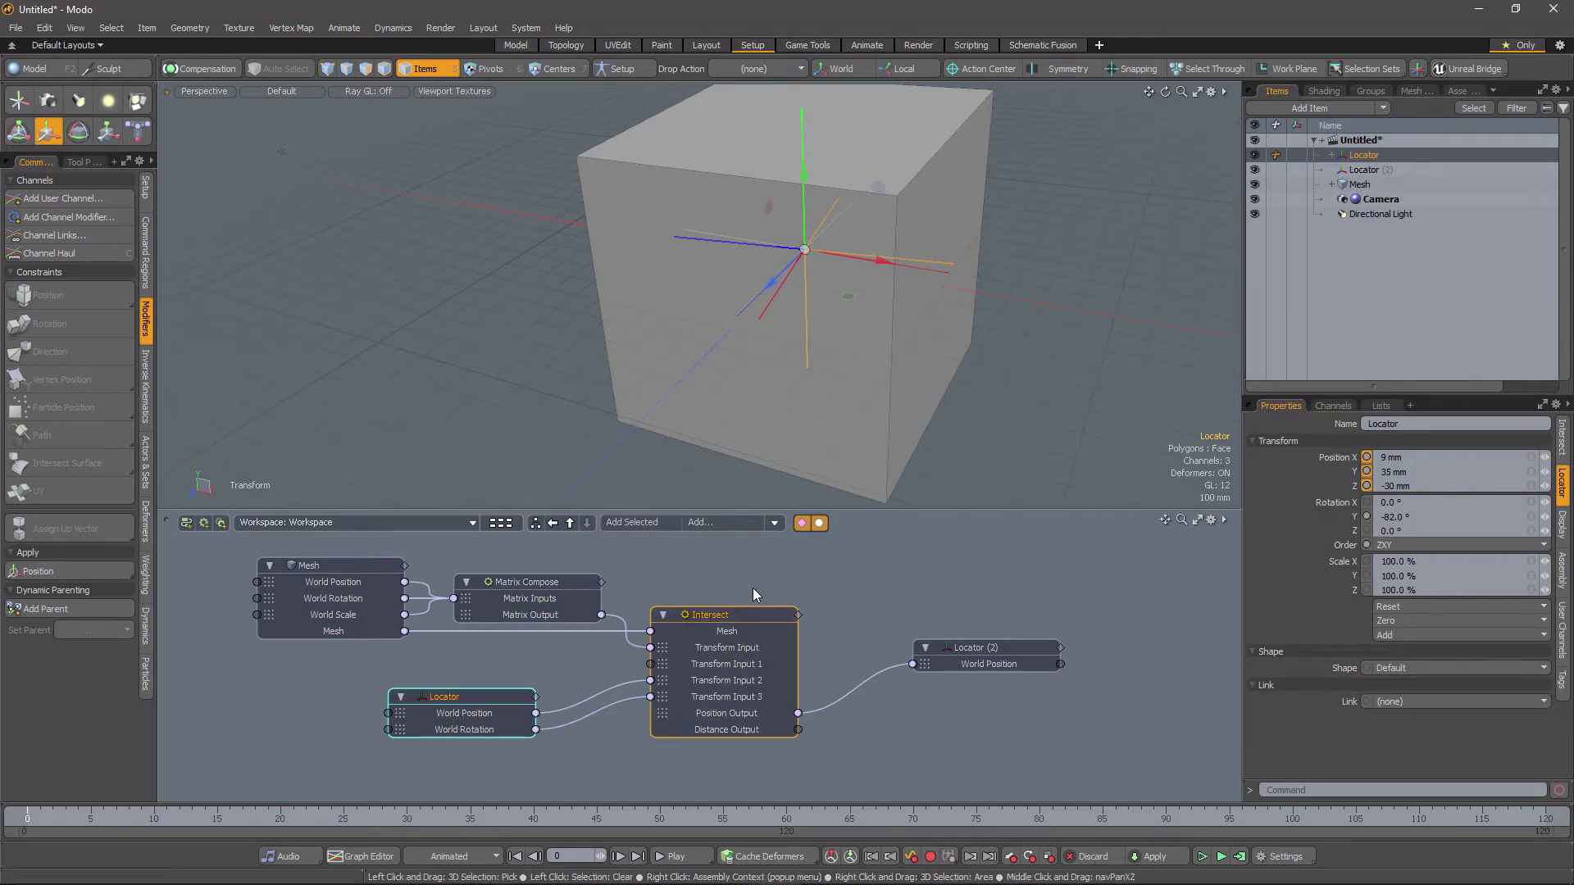
left_click_drag(860, 264, 853, 411)
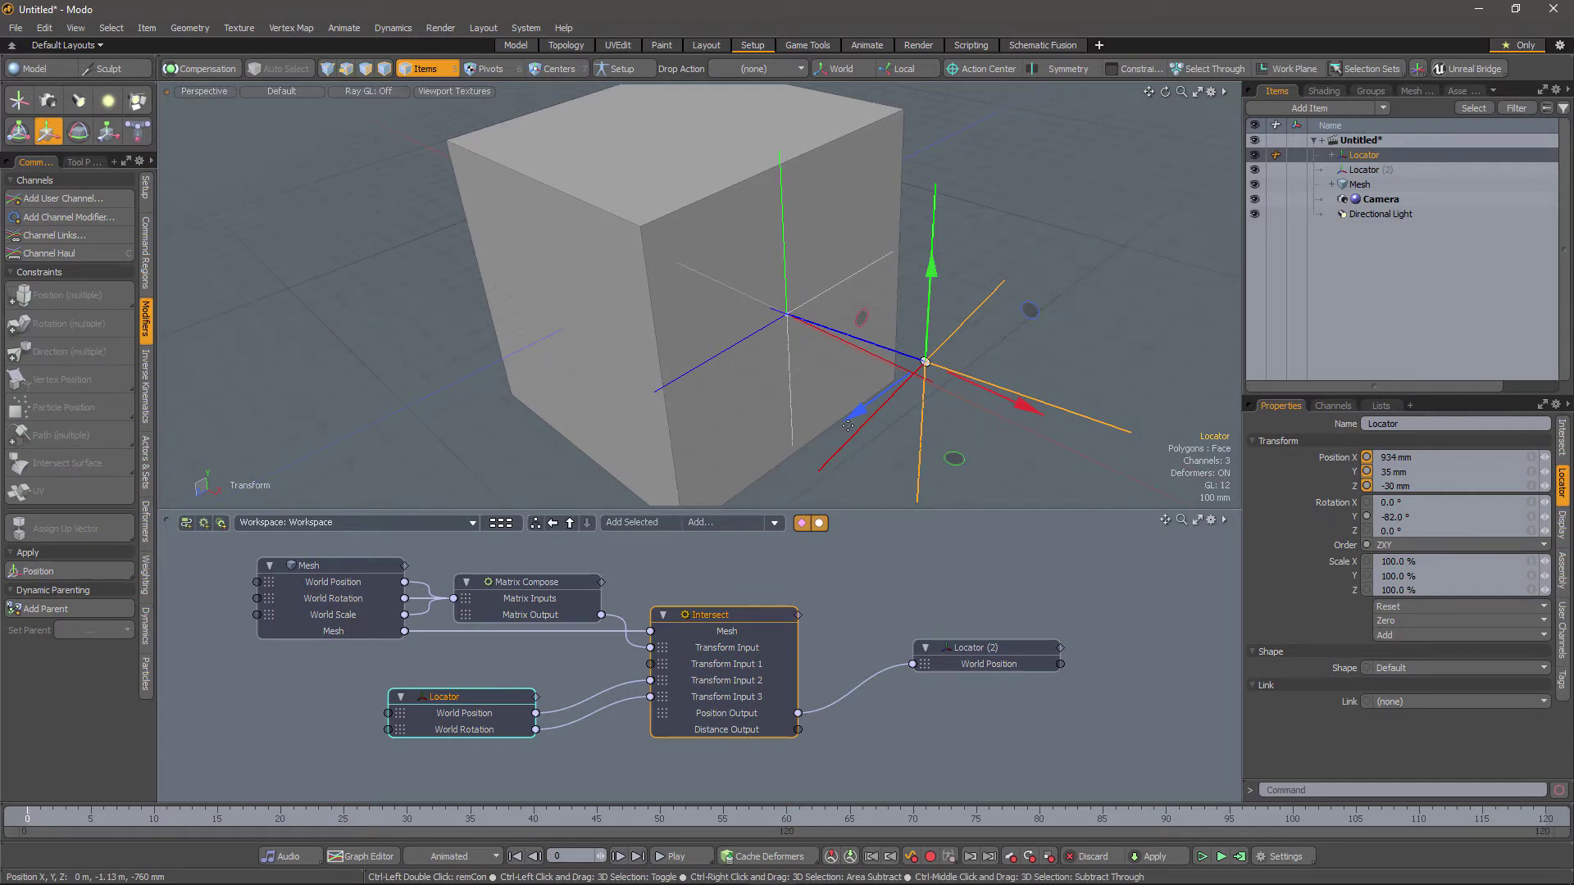
key("ctrl+z")
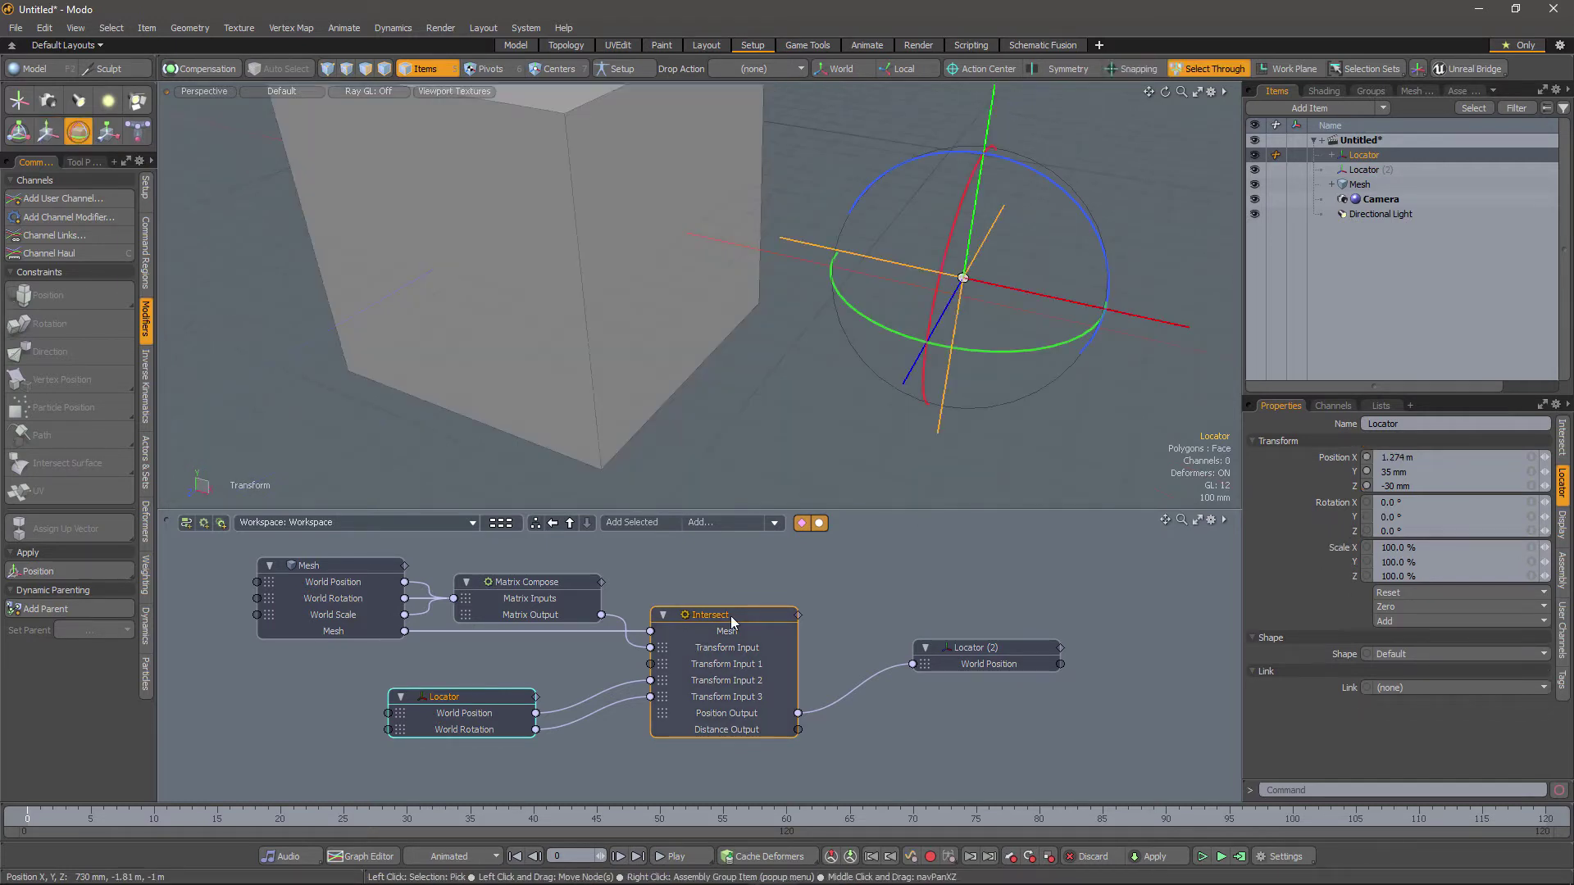
Set the Intersect node's Mode to Closest
double_click(750, 615)
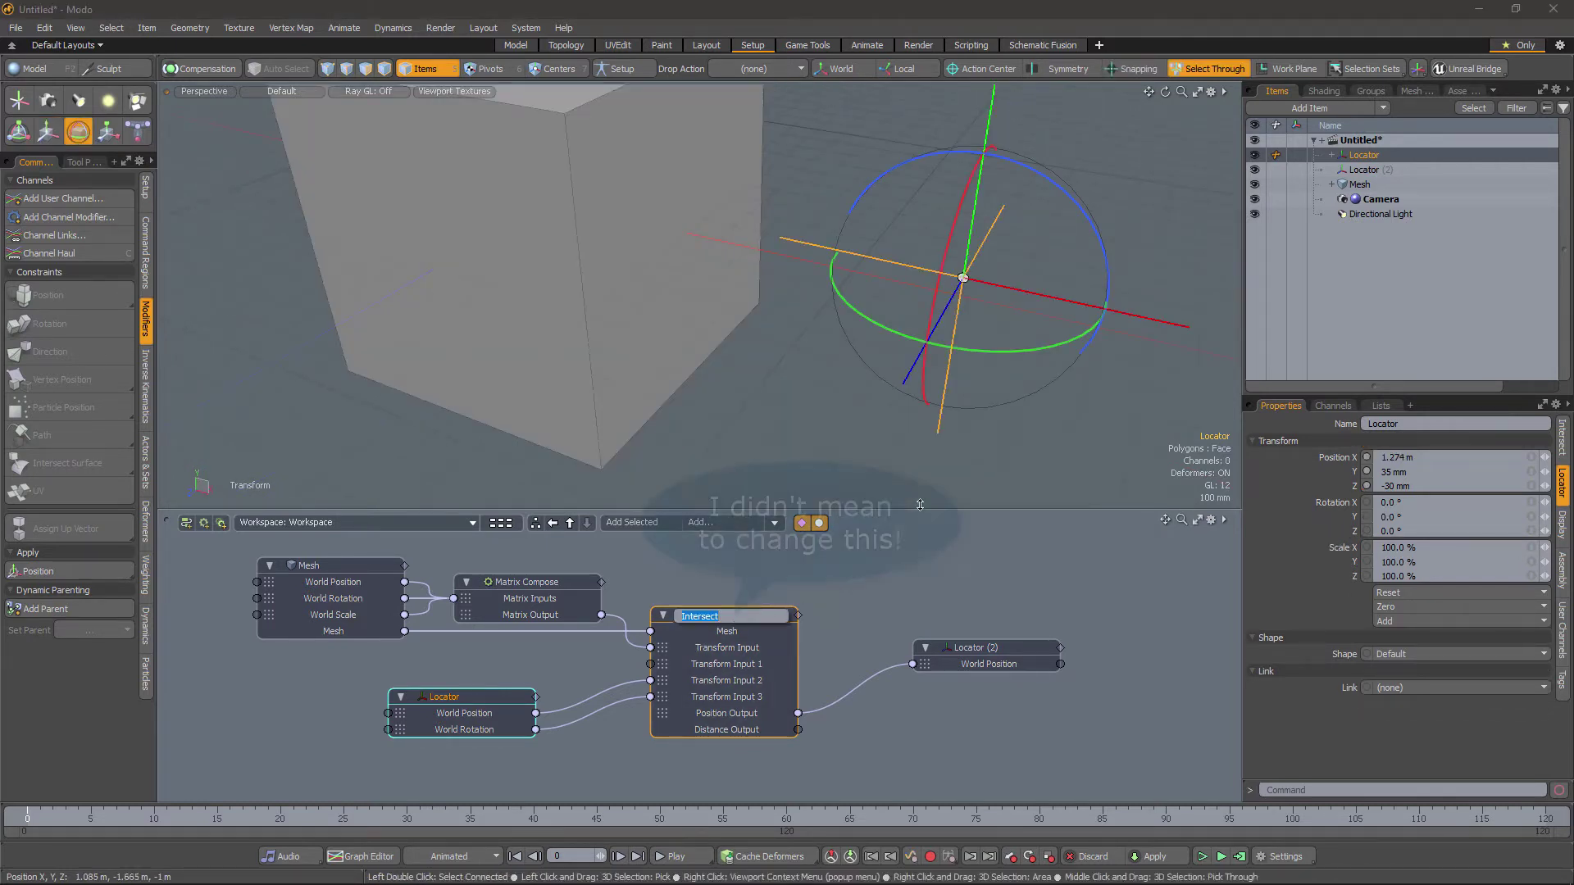
left_click(976, 397)
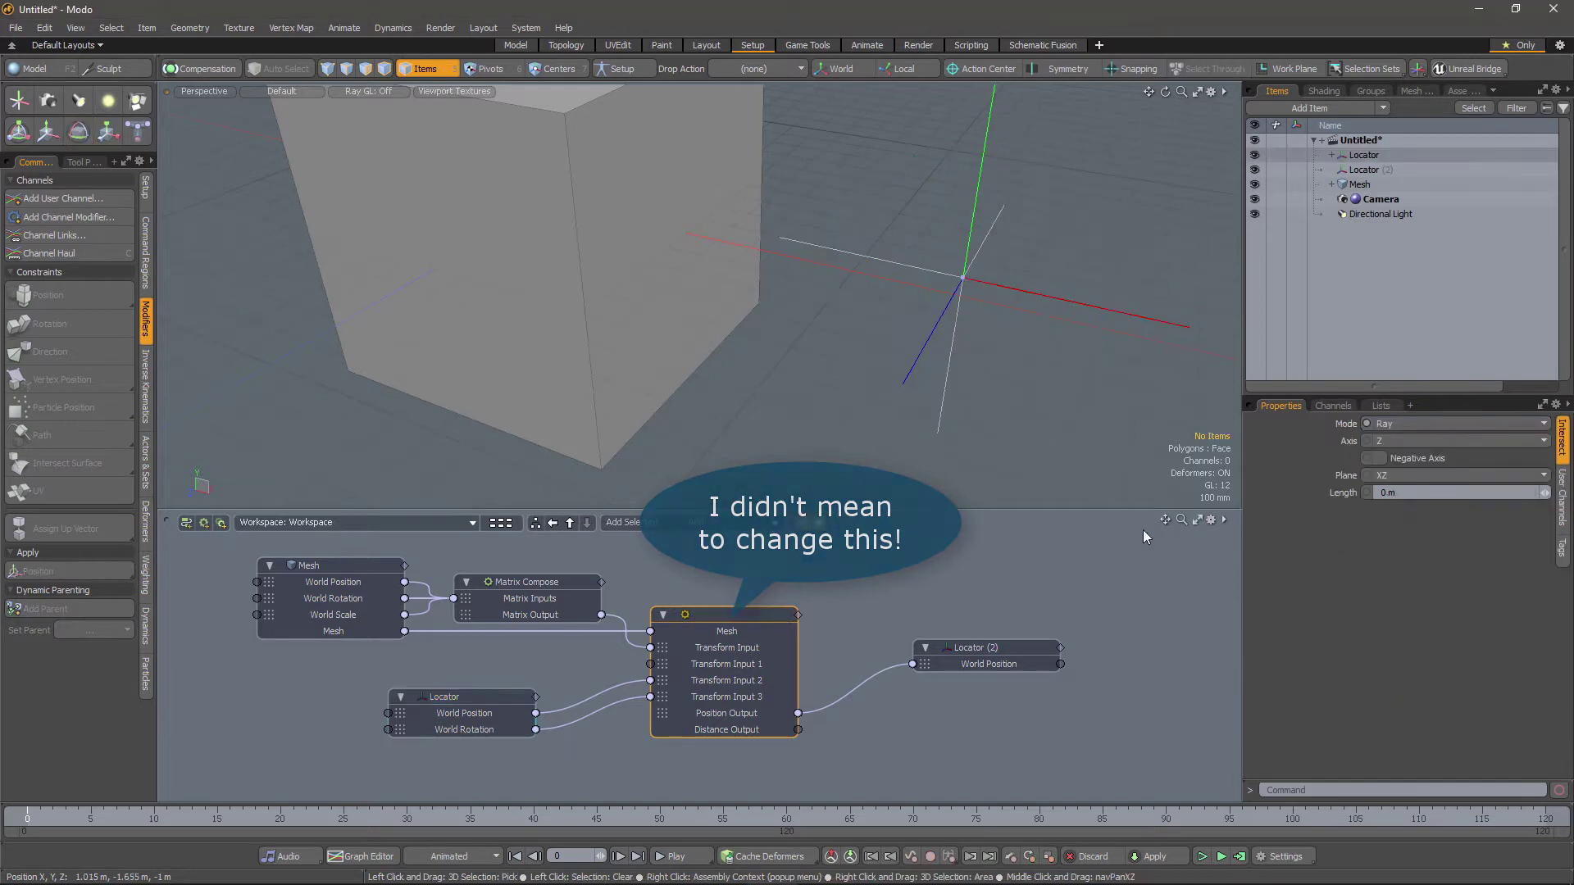
left_click(1404, 423)
left_click(1403, 411)
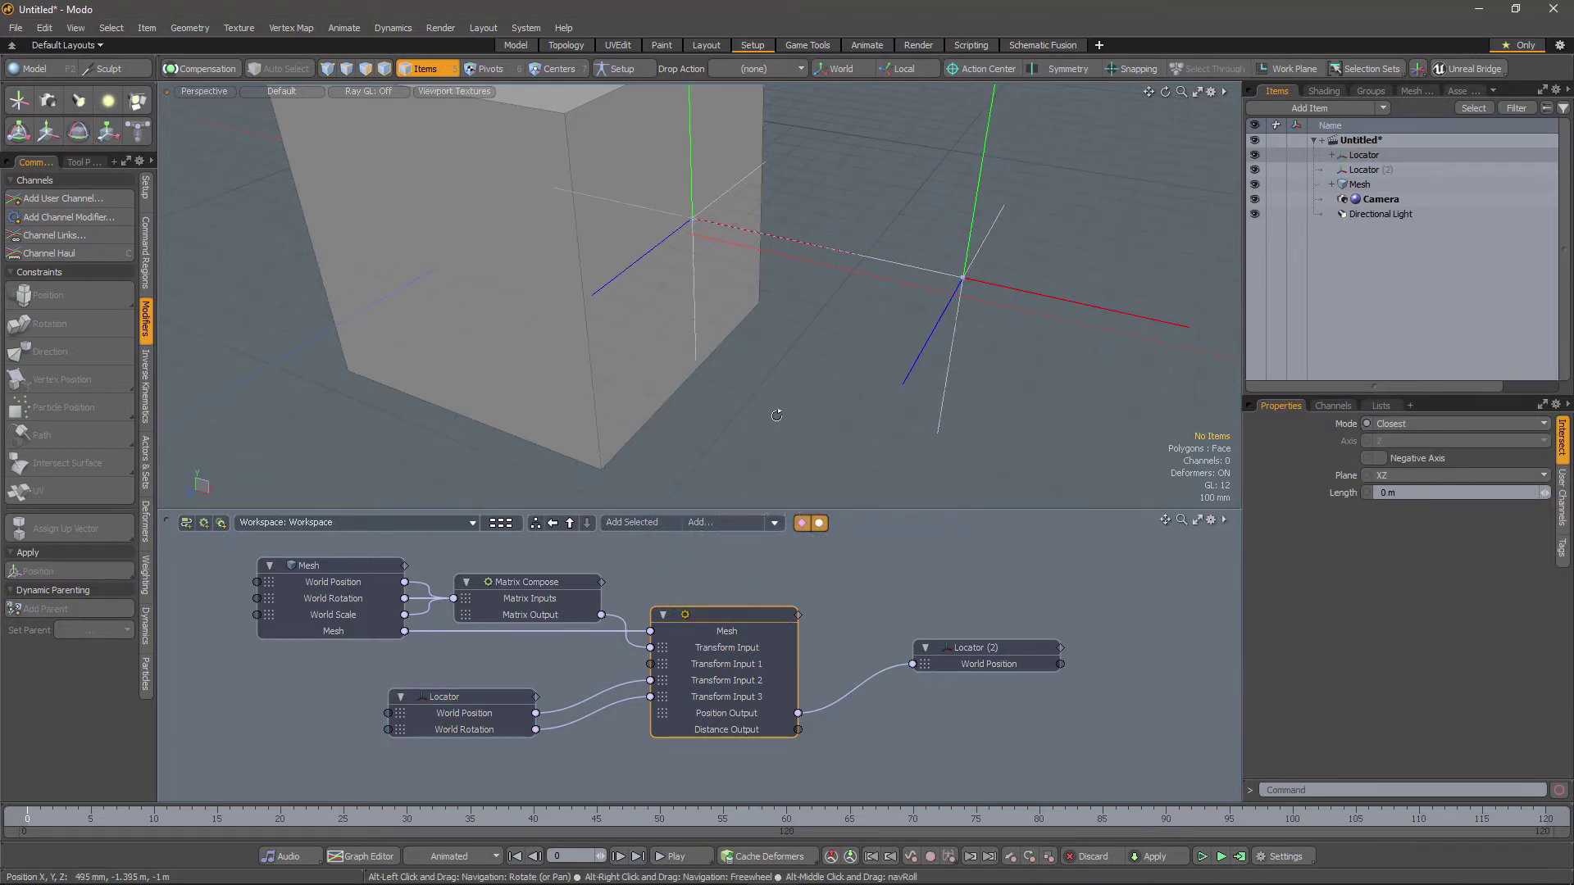
left_click_drag(806, 287, 749, 346, "alt+shift")
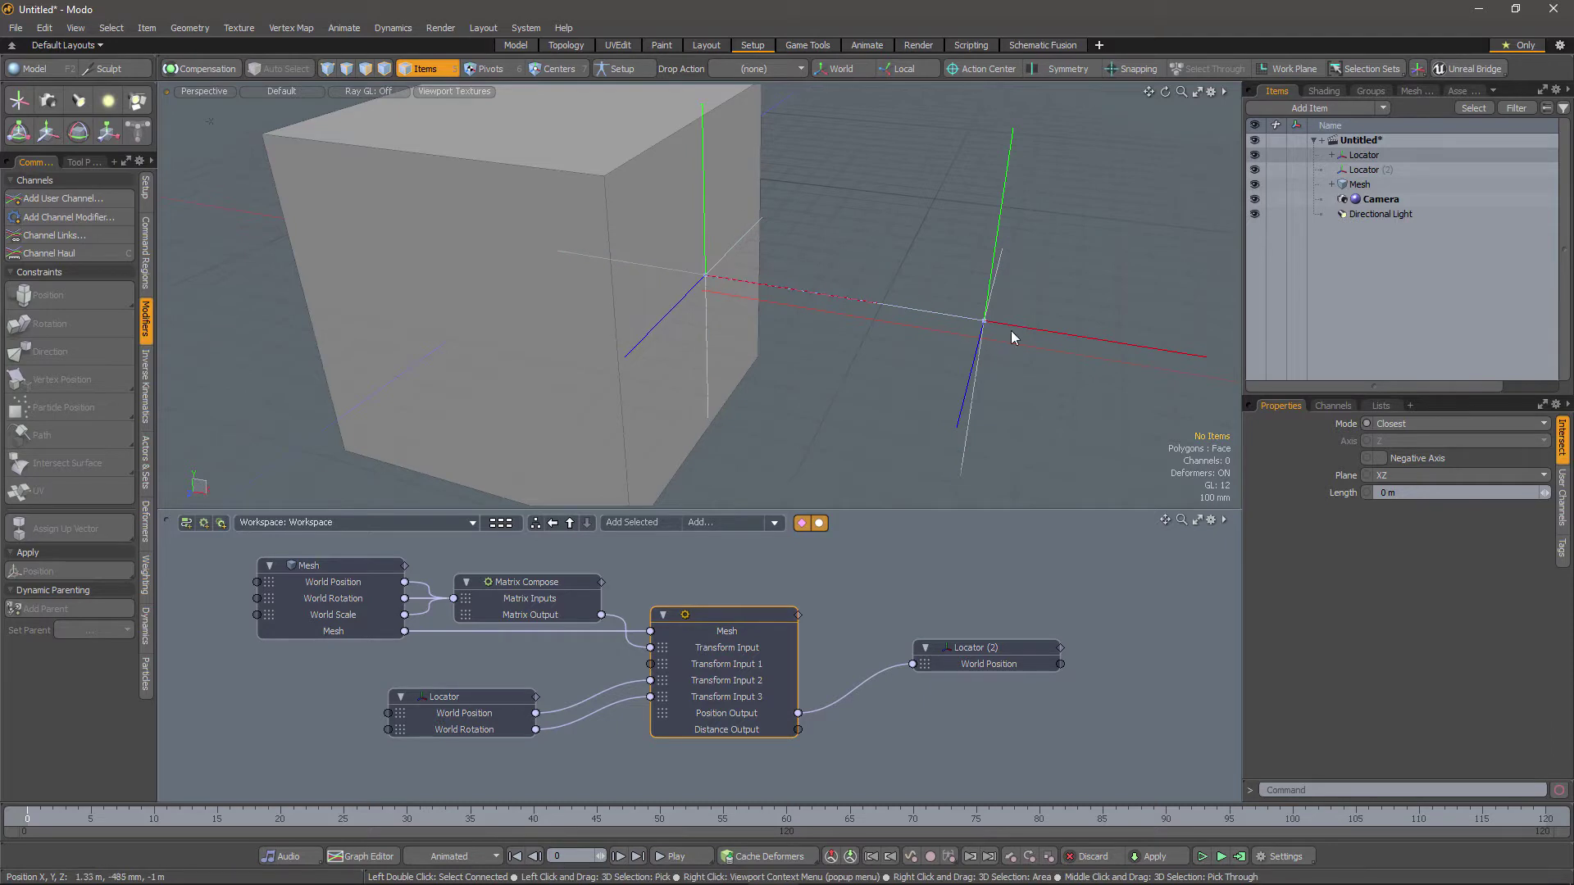
Move the Locator along X from inside the cube out to 1.124 m
left_click(1020, 326)
left_click_drag(1020, 328, 1007, 411, "alt")
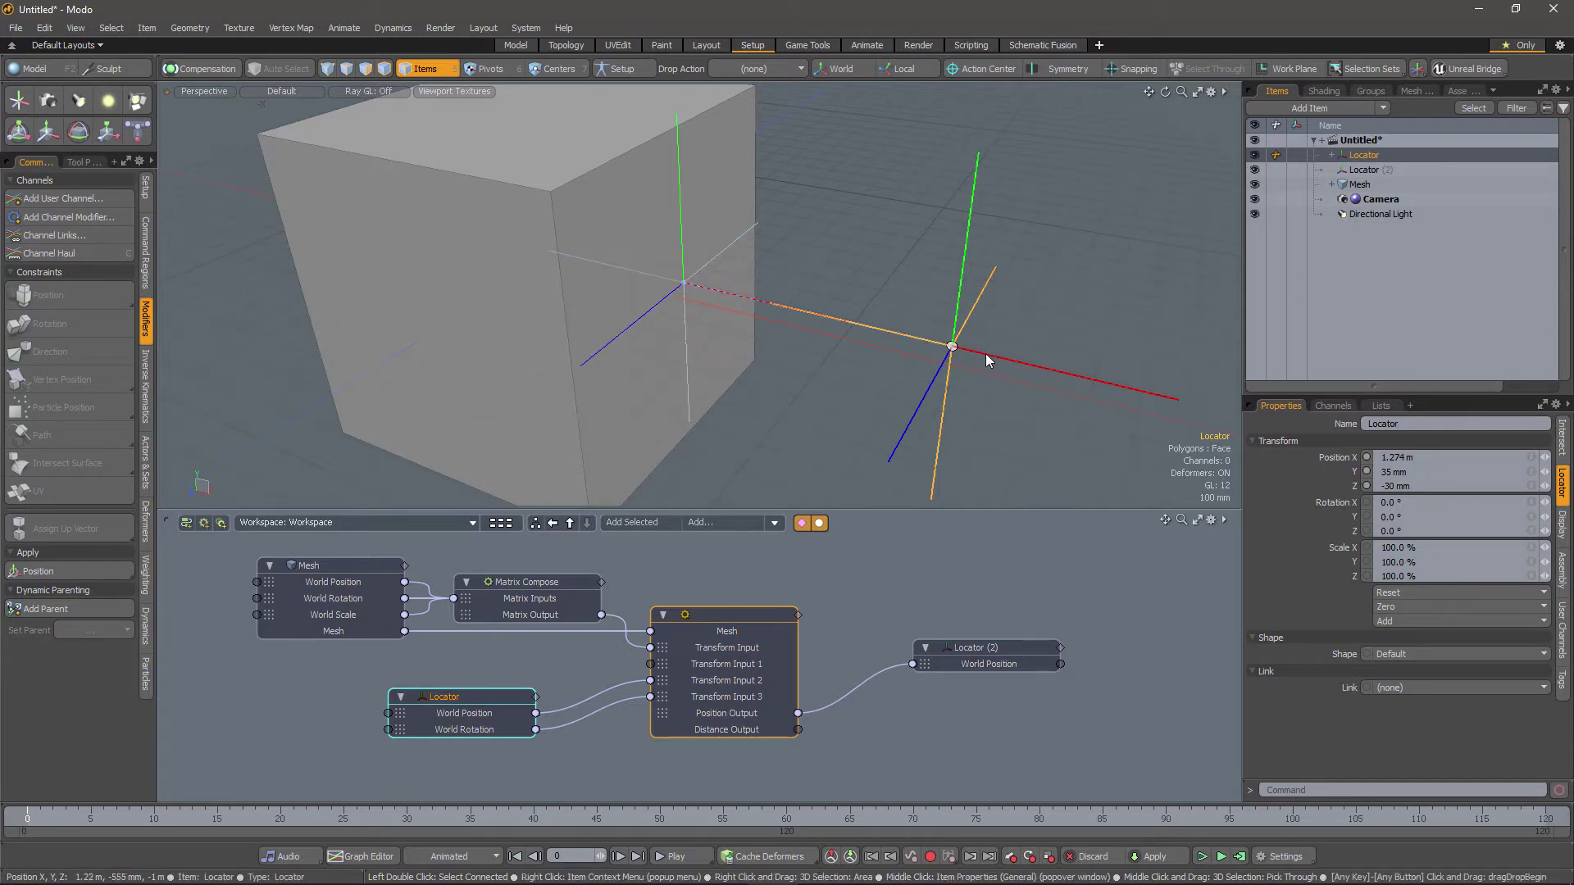
left_click_drag(734, 352, 738, 370, "alt")
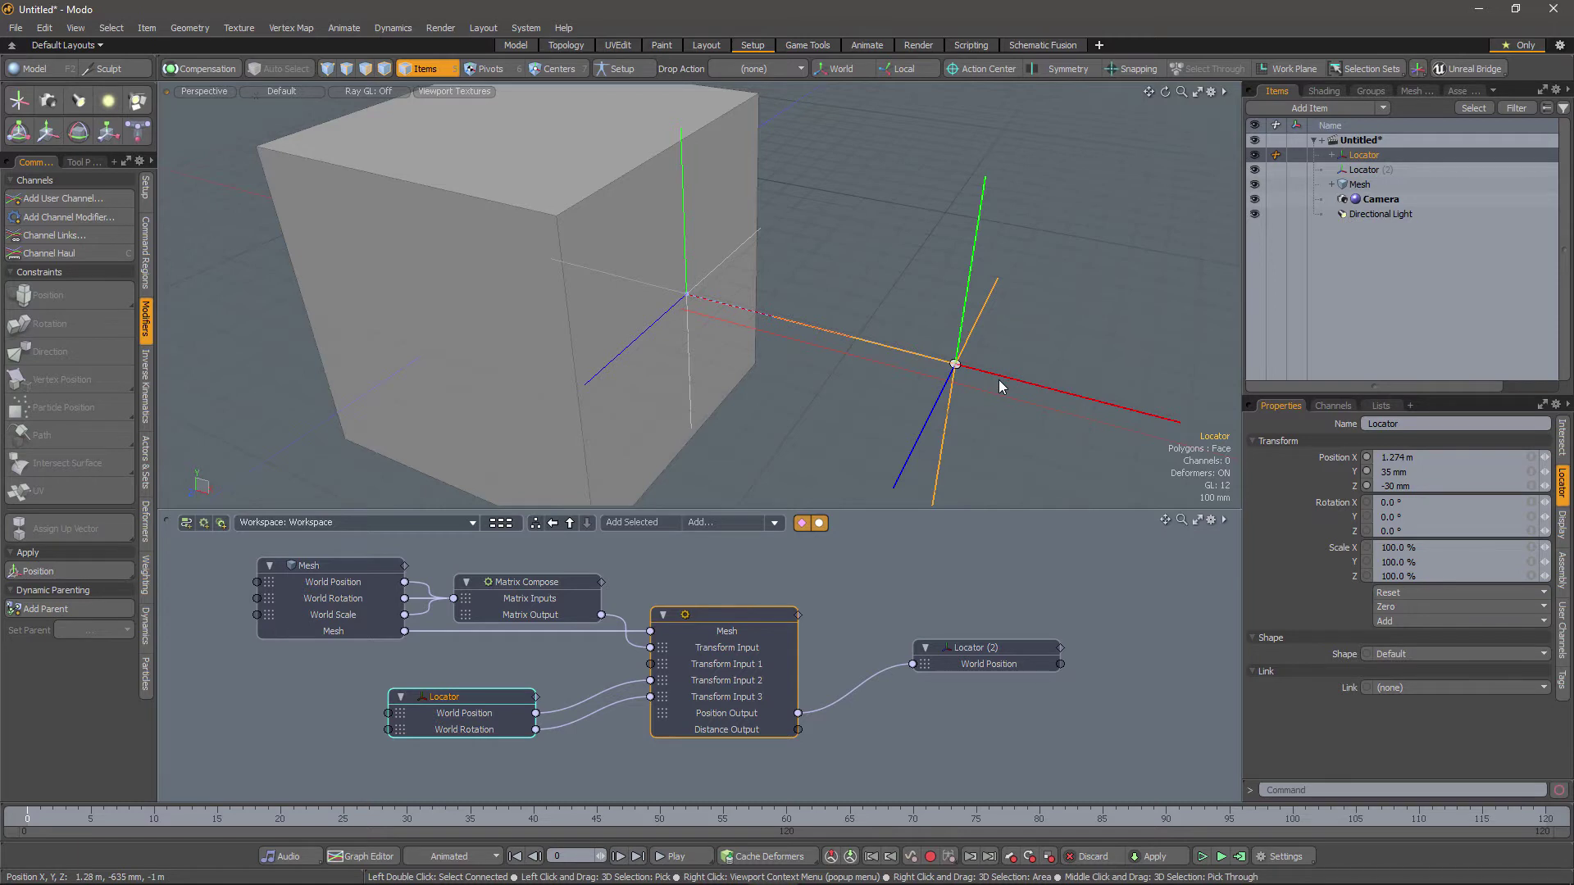
key("y")
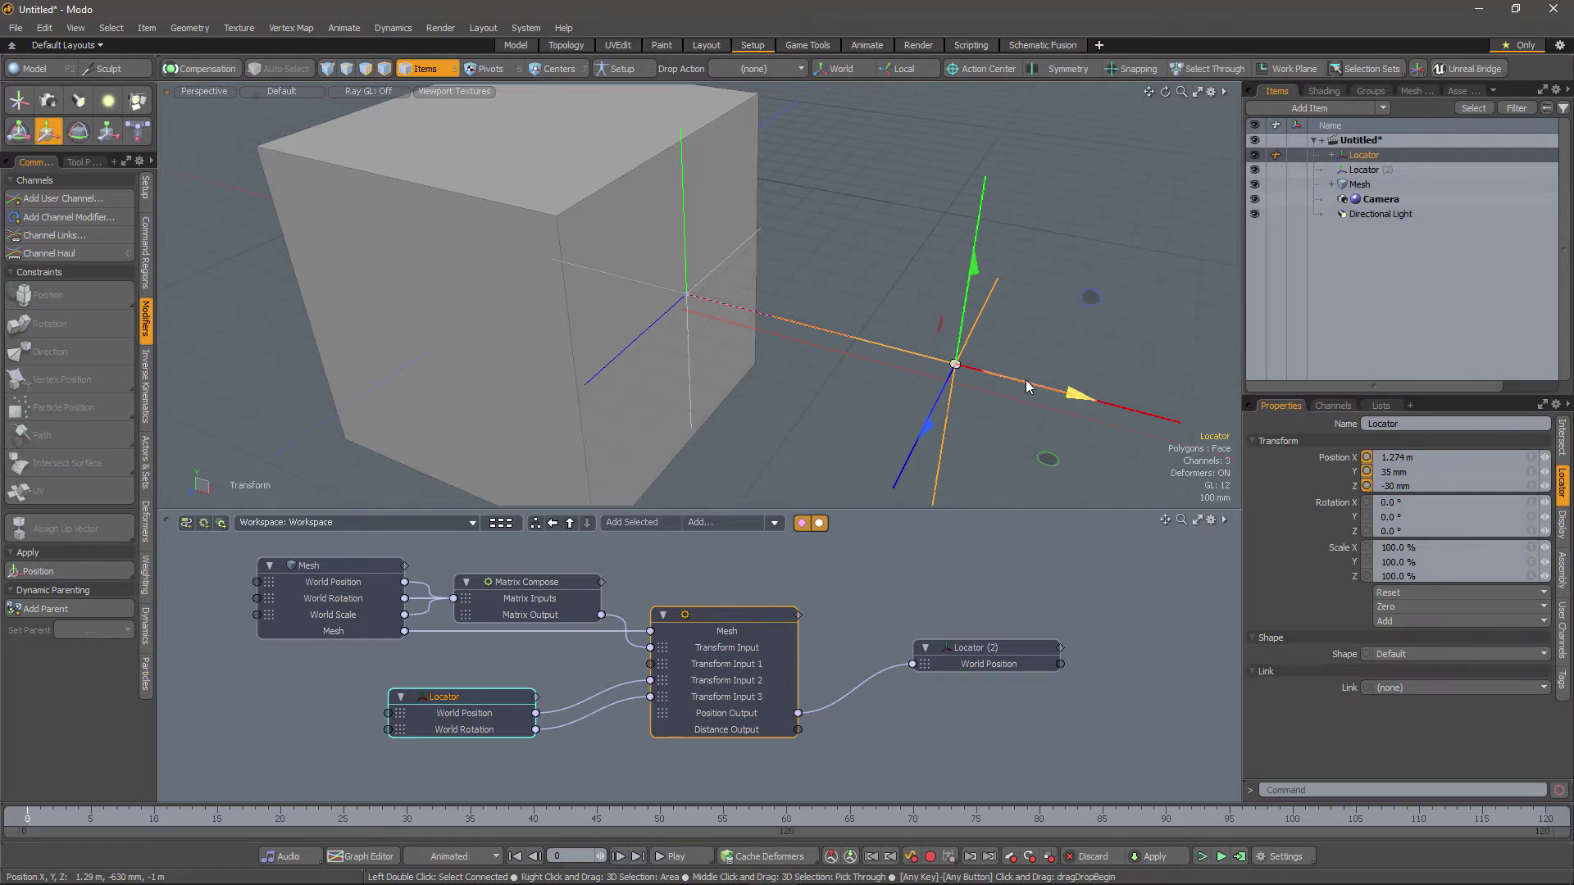
left_click_drag(1027, 387, 683, 292)
left_click_drag(798, 302, 833, 327, "alt")
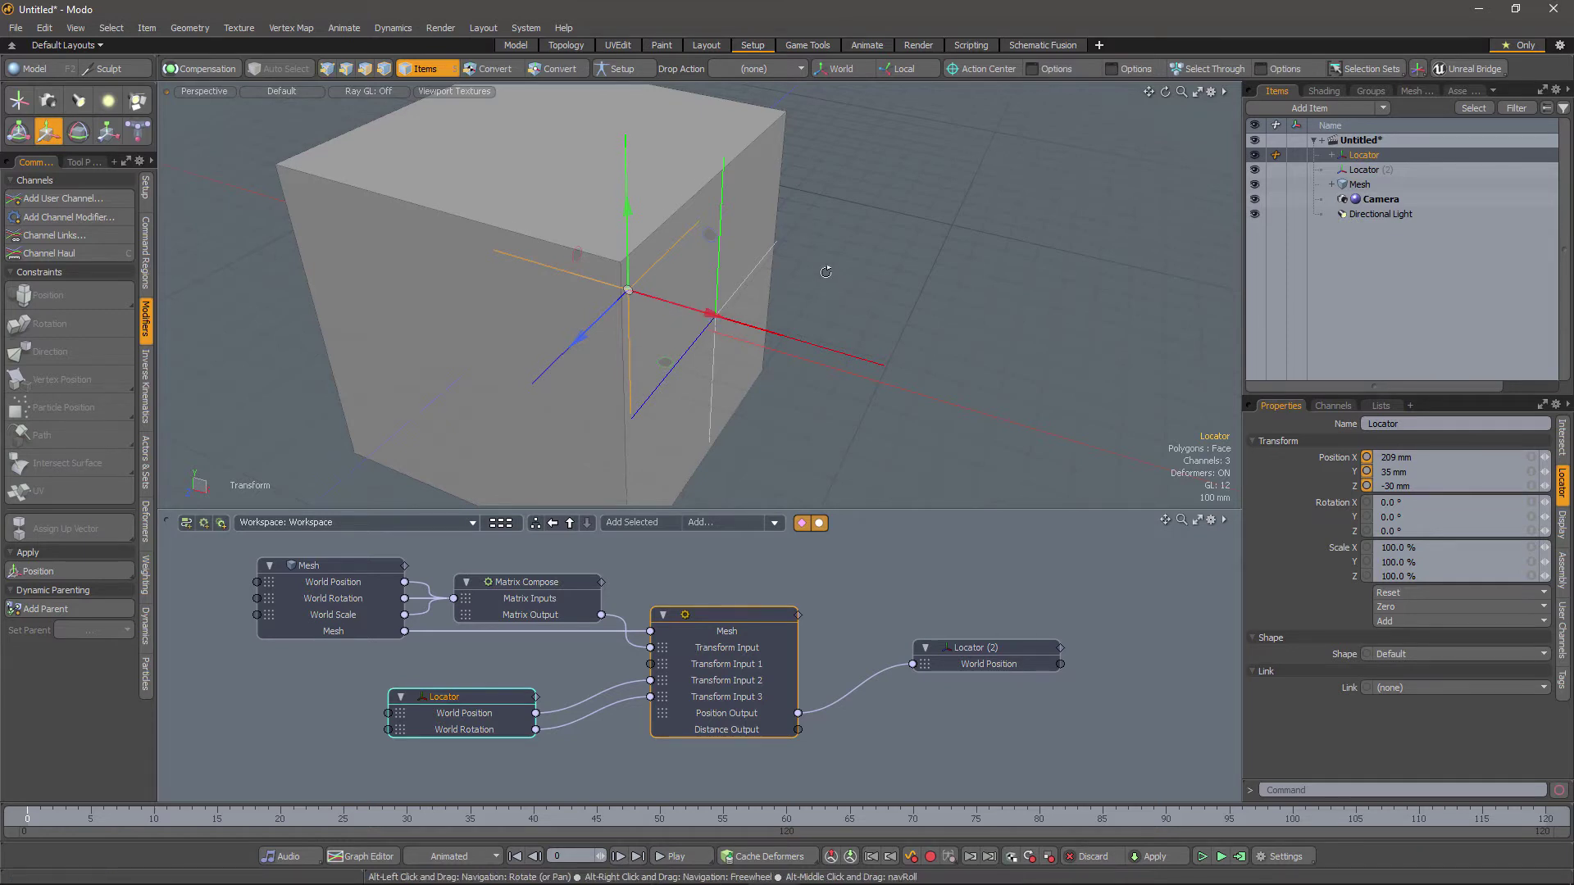
left_click_drag(715, 325, 678, 337, "alt")
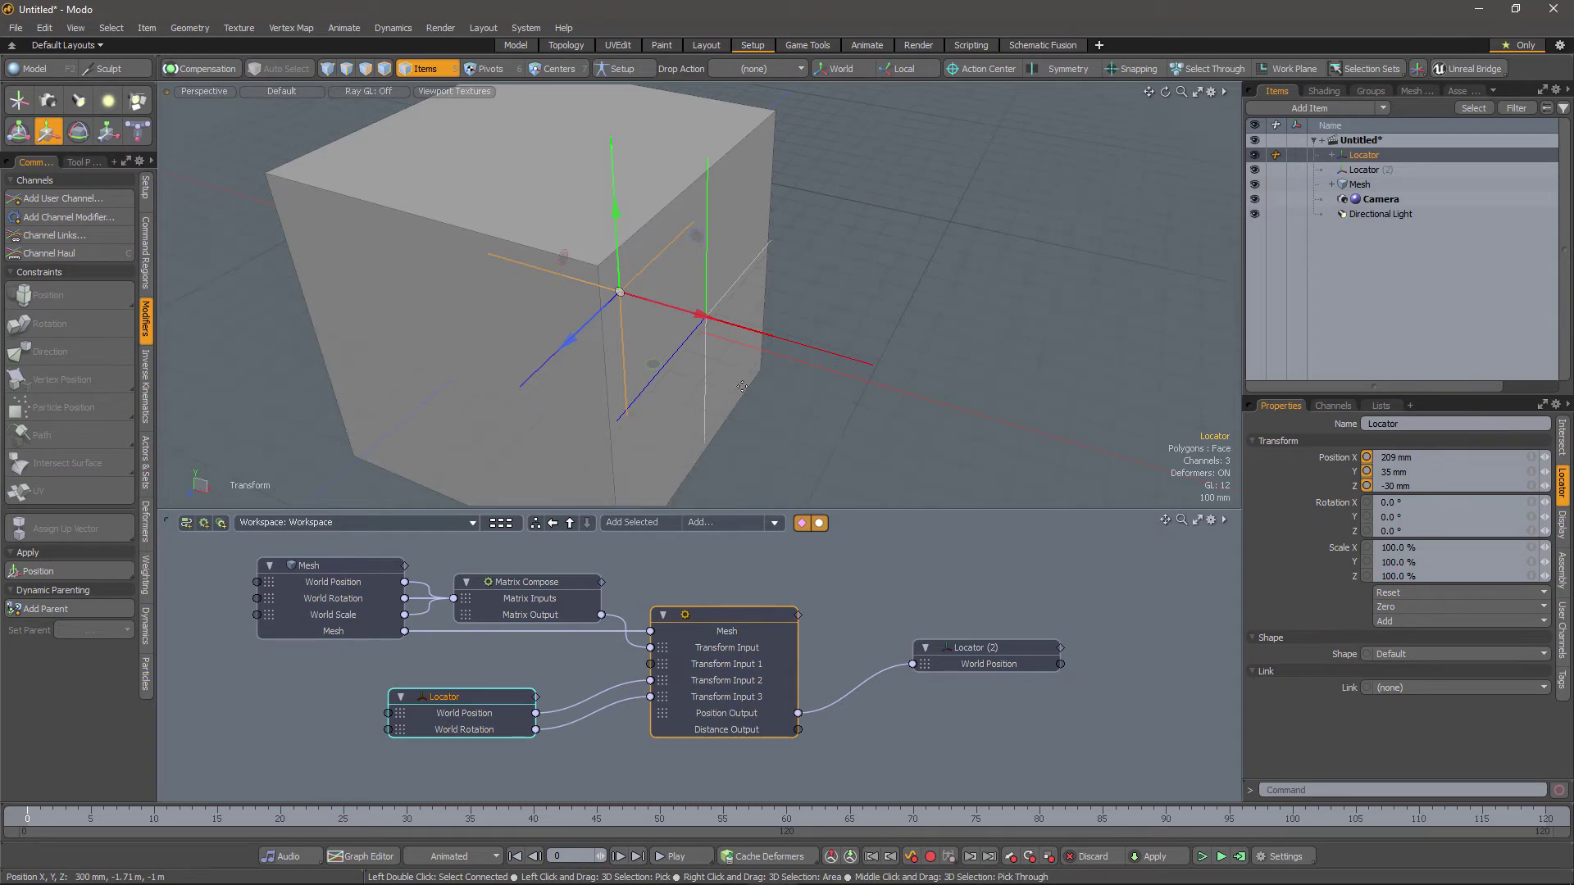
left_click_drag(677, 315, 718, 363)
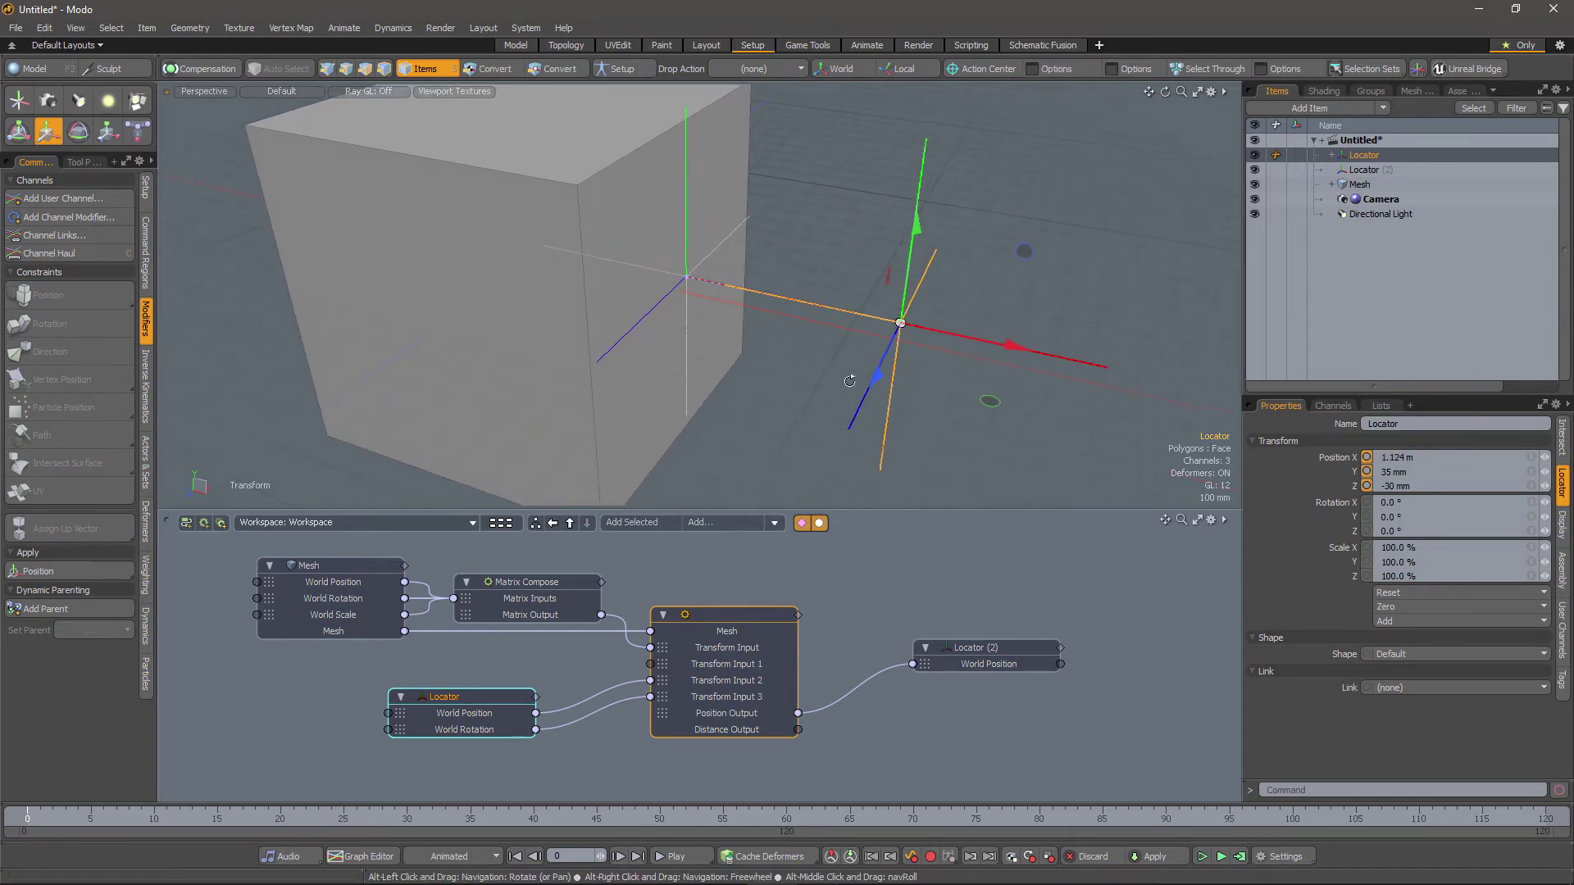
Rename the Intersect node to 'Intersection'
left_click_drag(828, 681, 793, 674, "alt")
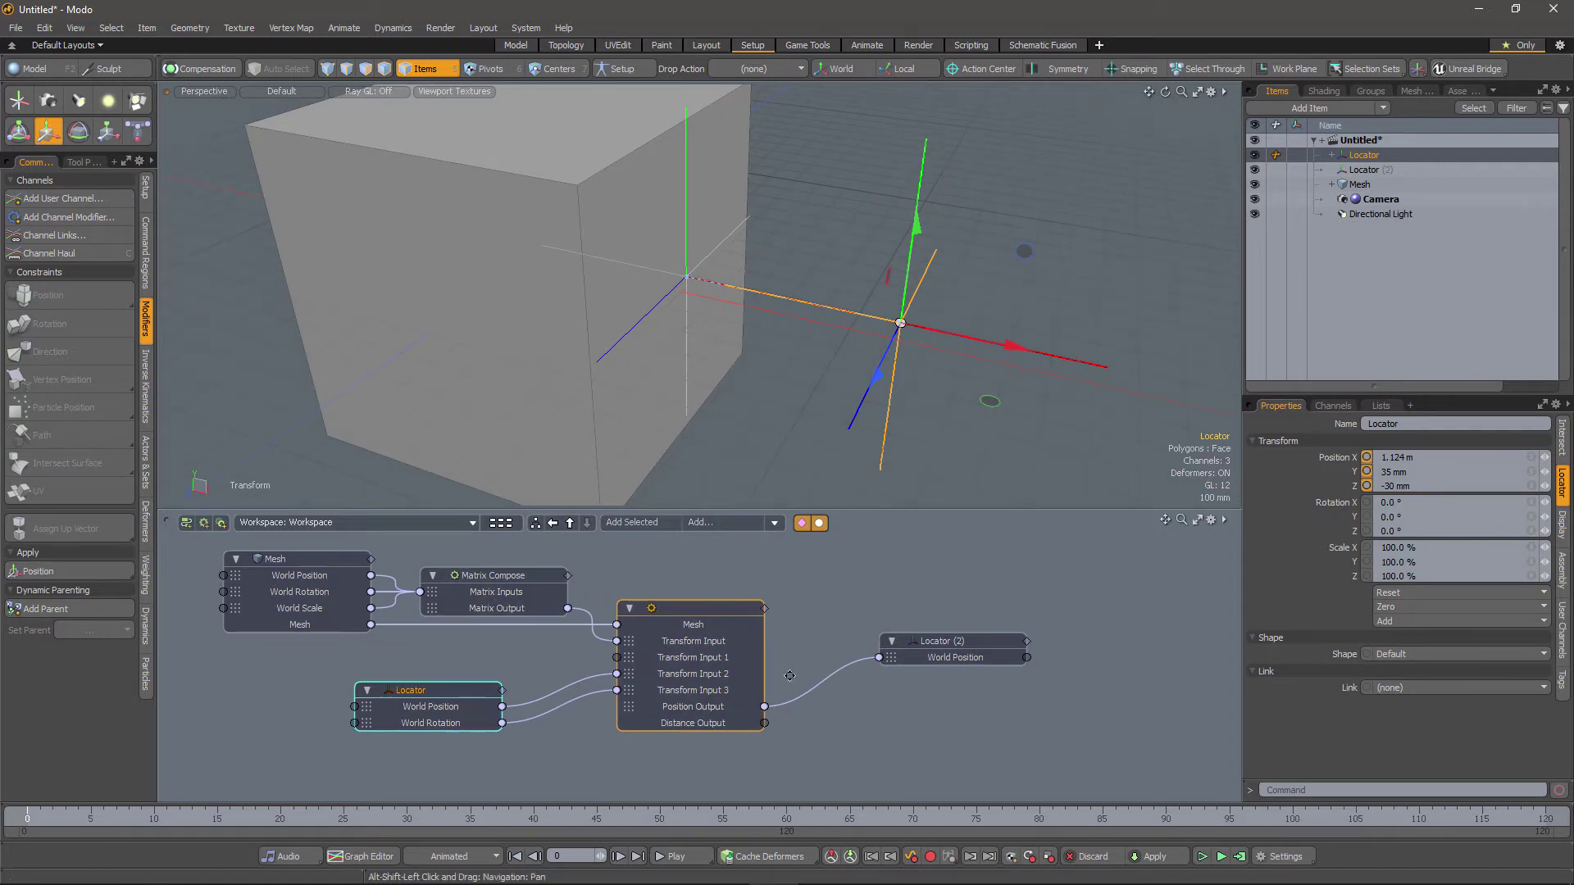
left_click_drag(731, 508, 732, 379)
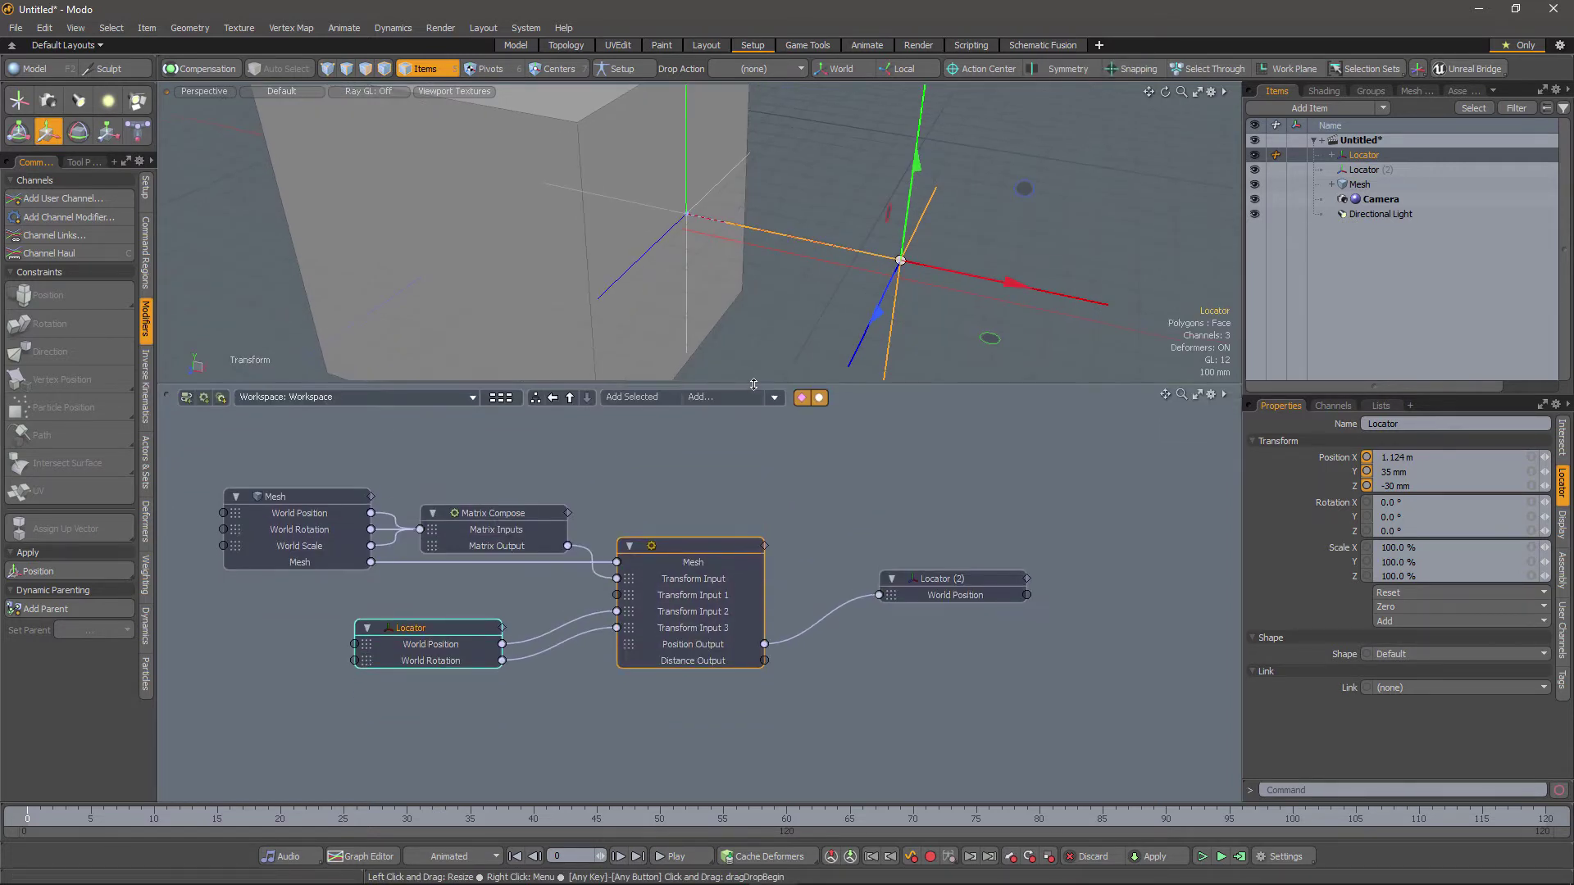
double_click(690, 543)
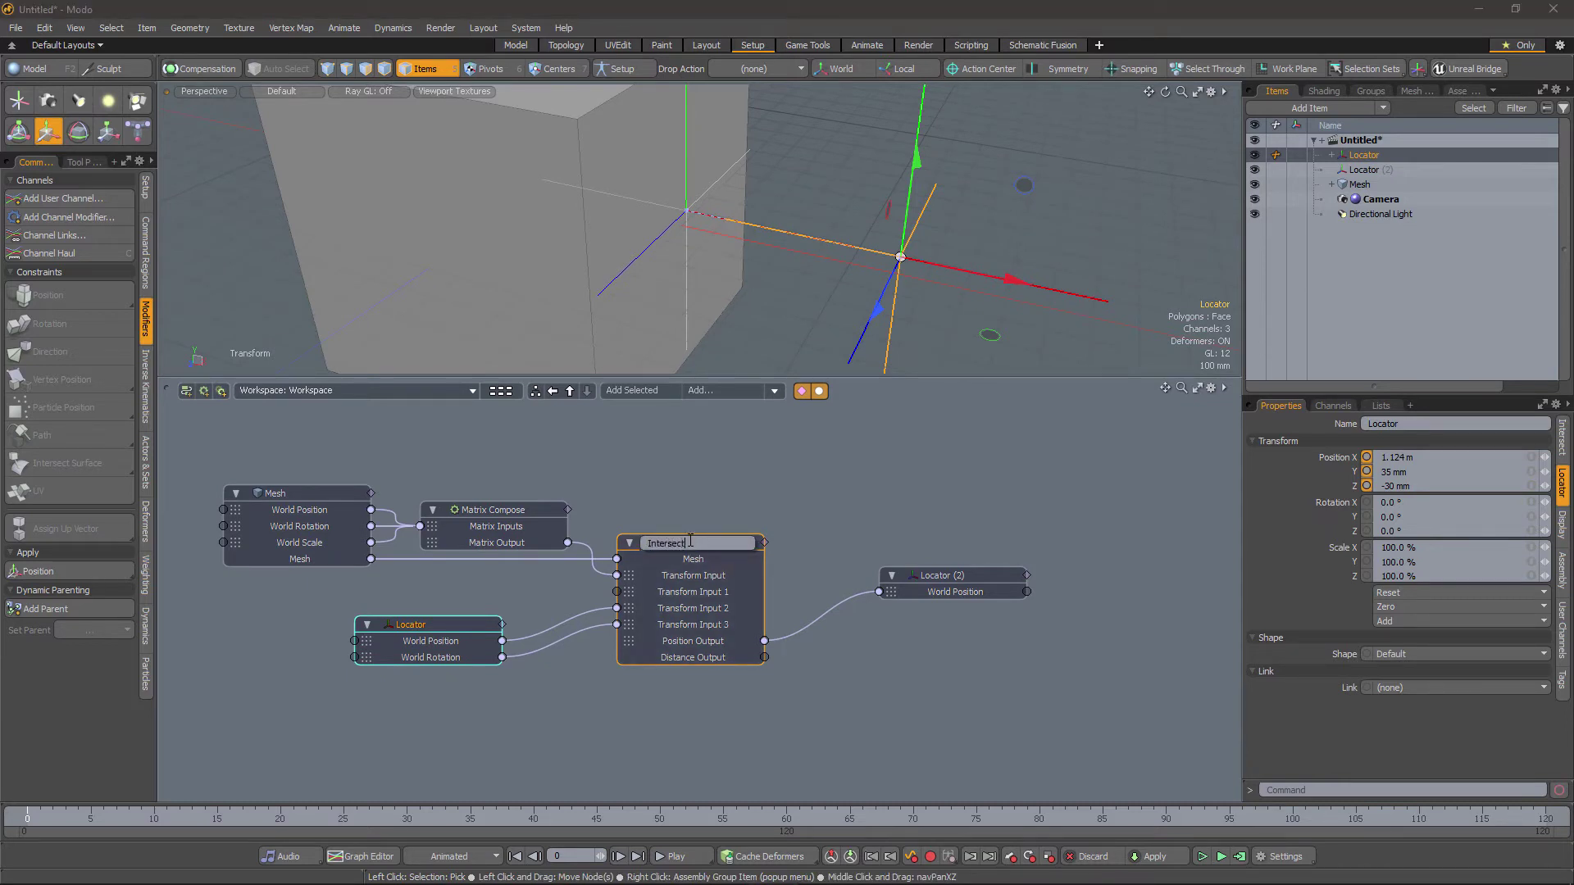
key("Return")
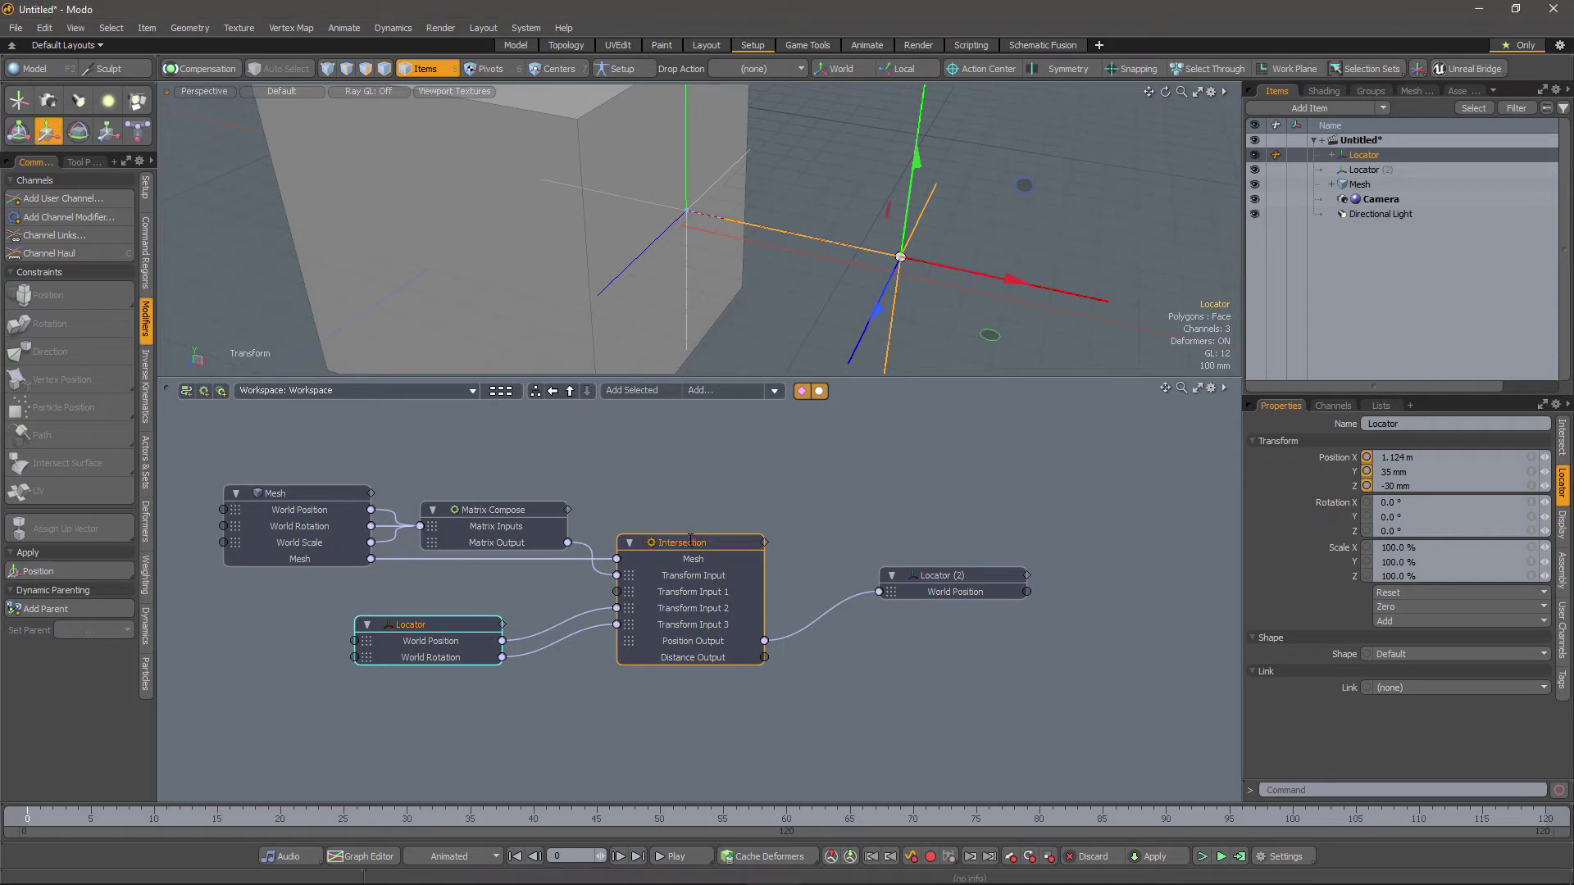
Delete the Locator's World Rotation link and rearrange the Locator and Locator (2) nodes
left_click_drag(890, 716, 772, 703, "alt")
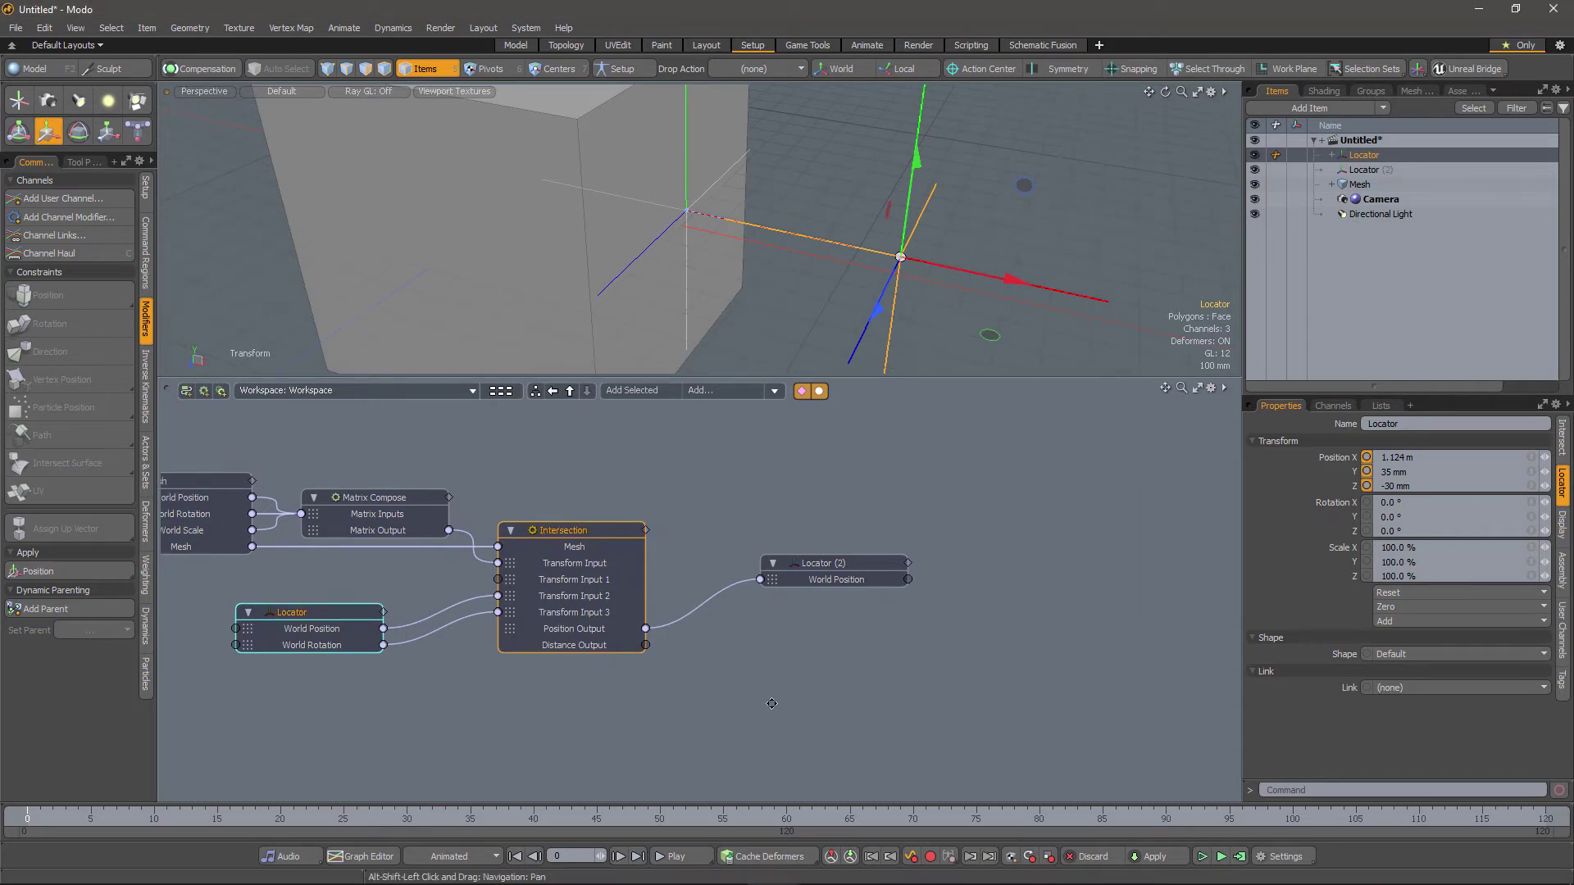
left_click(401, 643)
key("Delete")
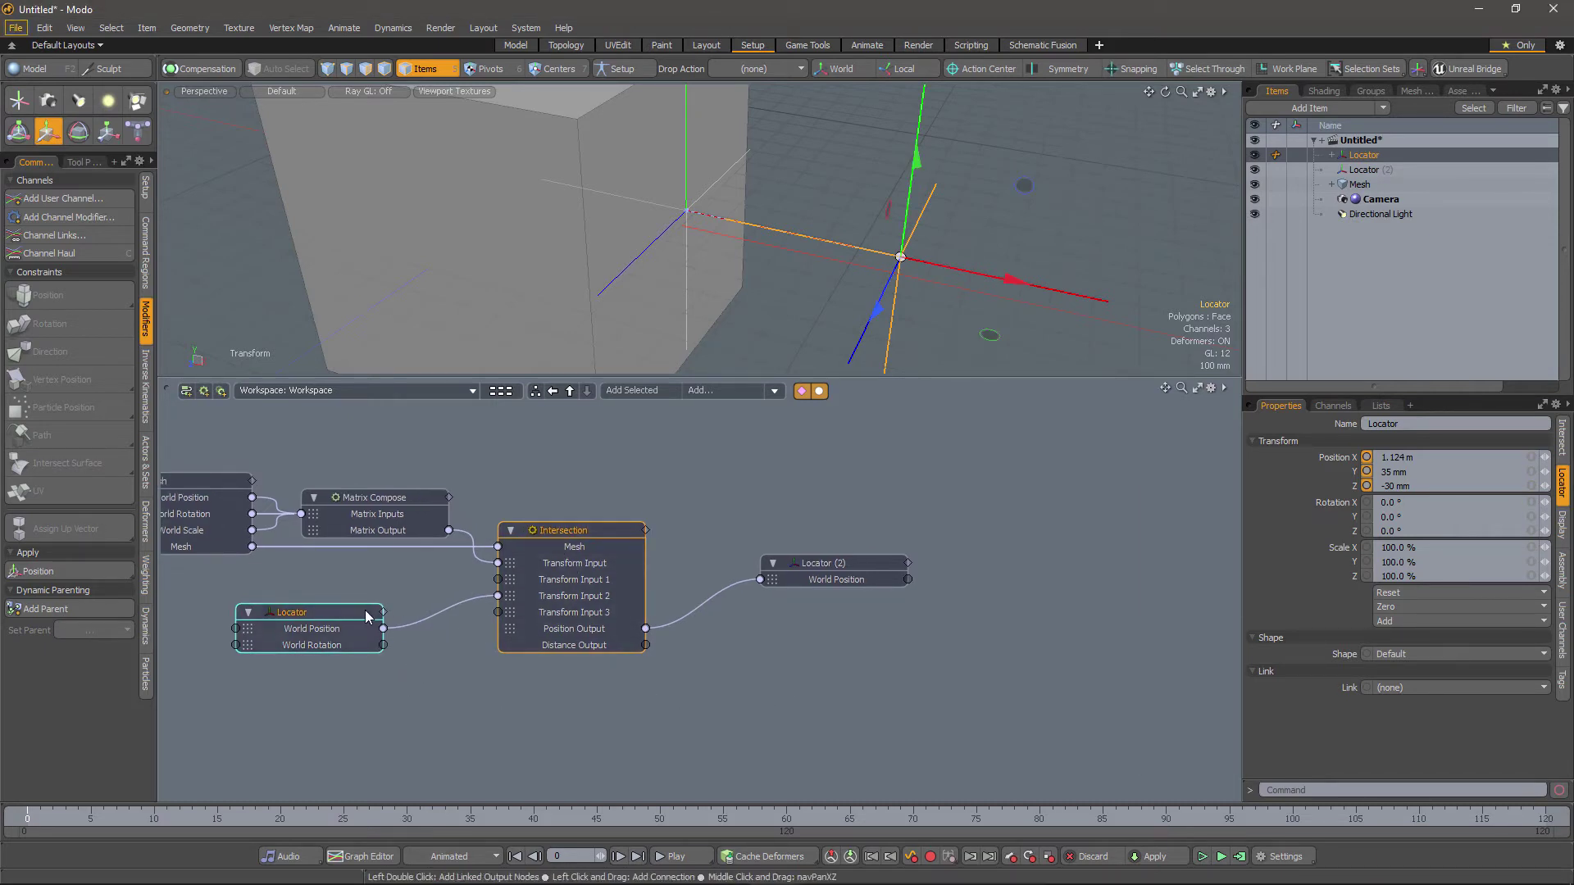
left_click_drag(323, 627, 372, 593)
left_click_drag(824, 566, 772, 632)
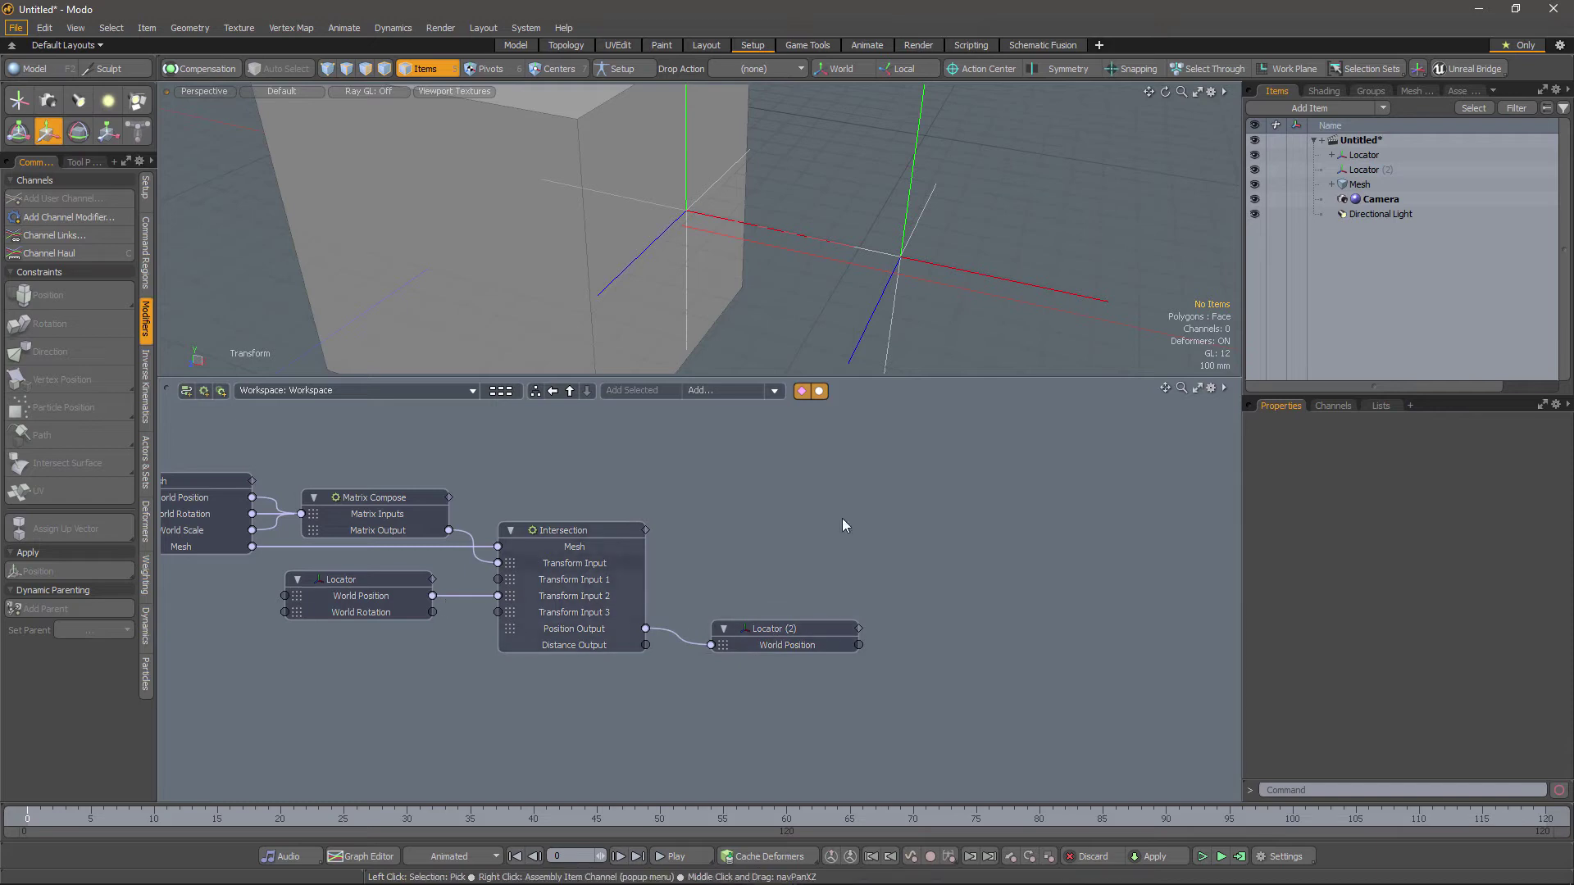
Rename the source Locator to 'Probe'
left_click(1361, 155)
right_click(1361, 156)
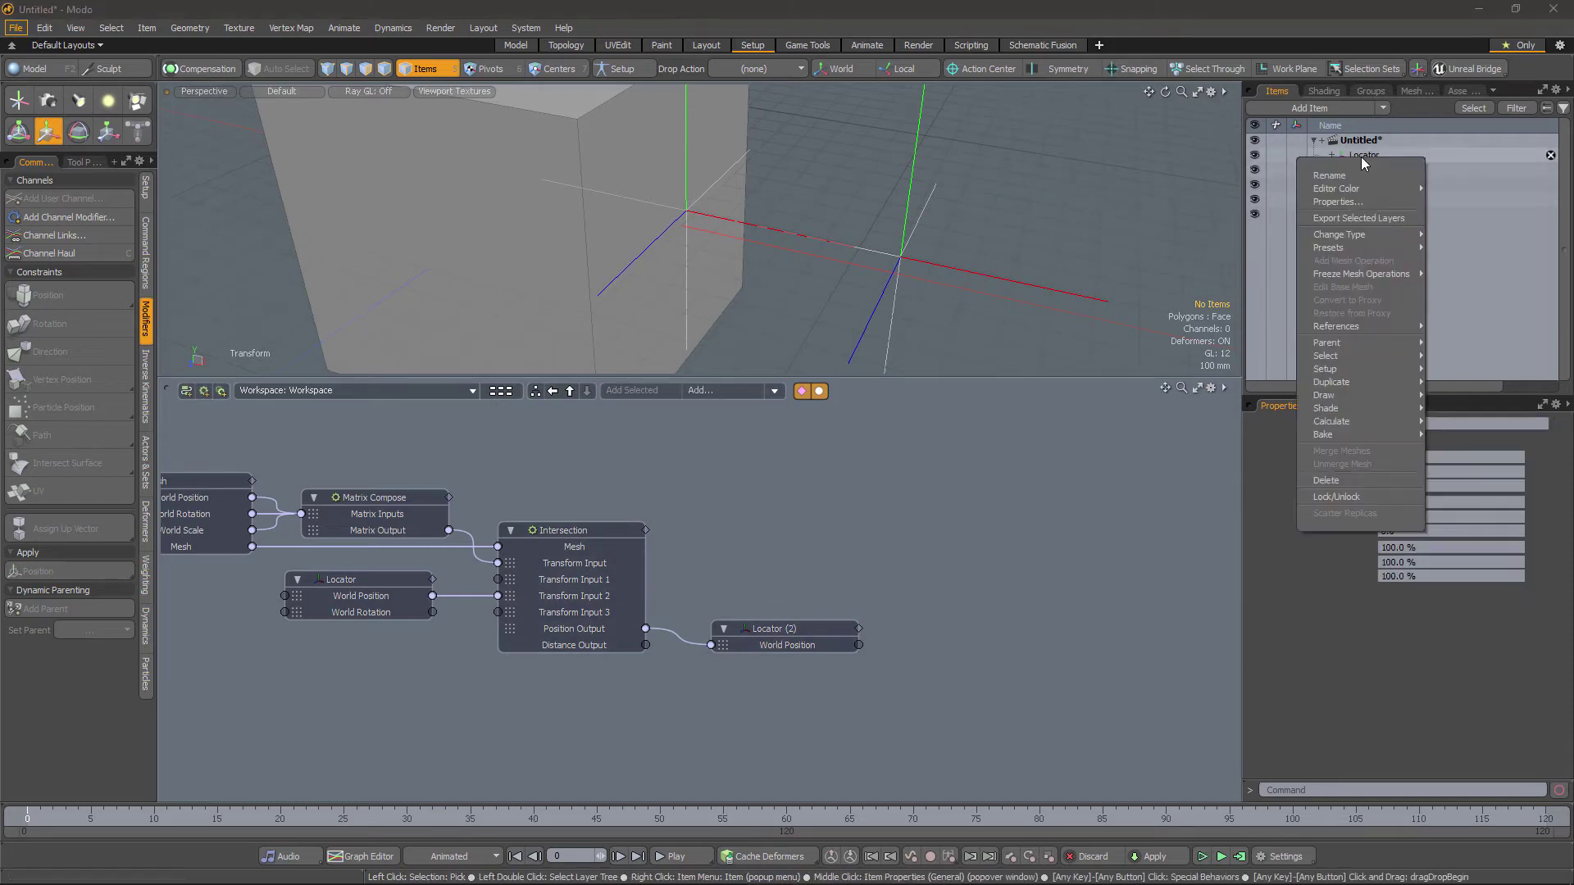
left_click(1332, 175)
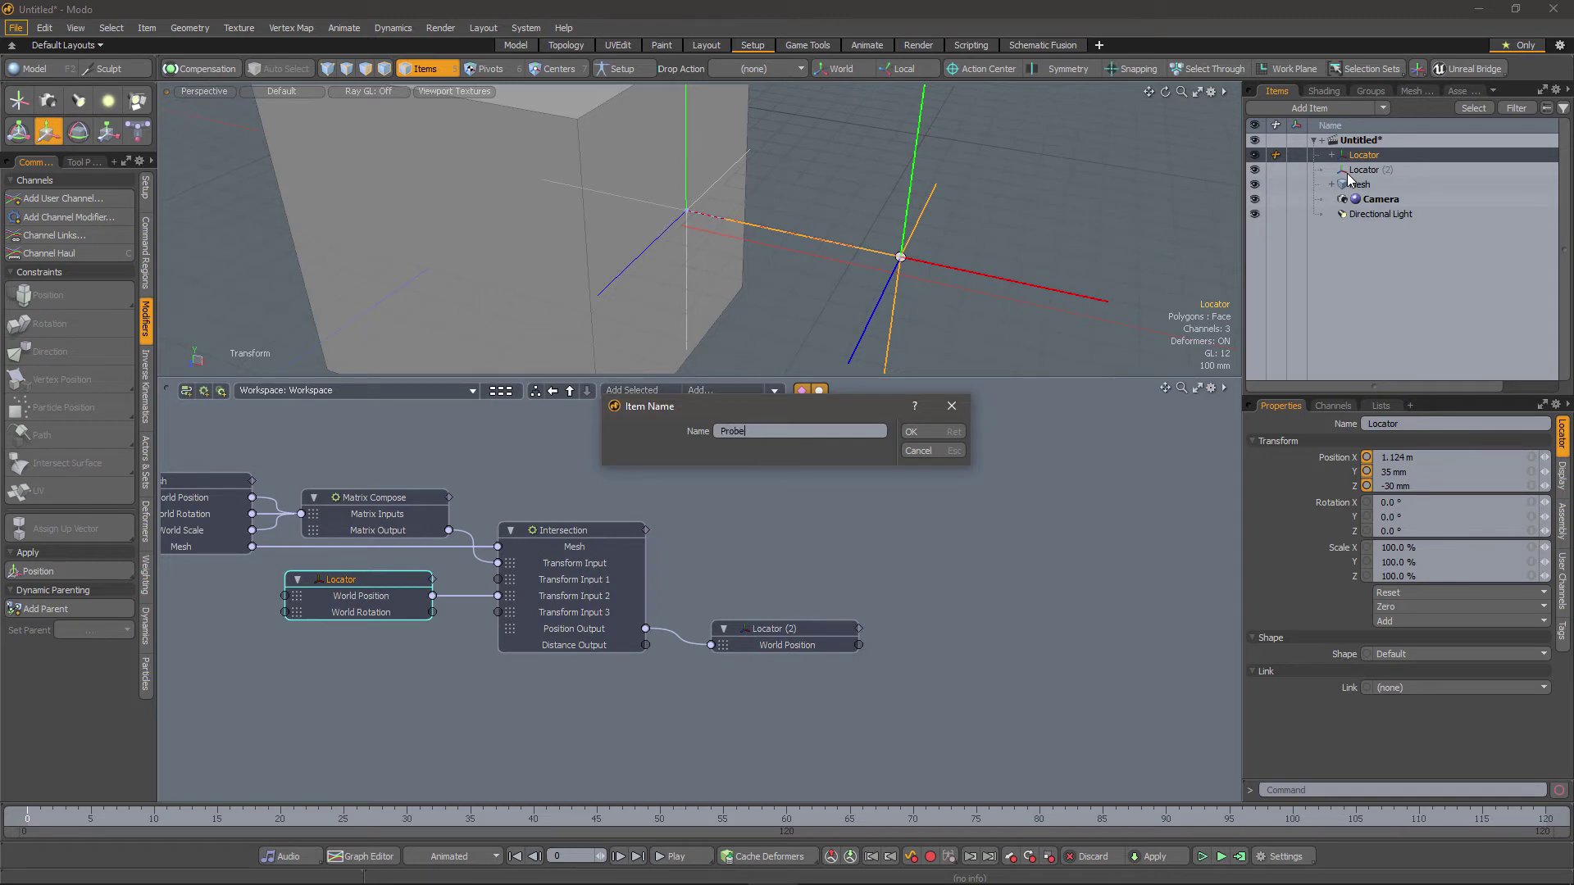
left_click(925, 433)
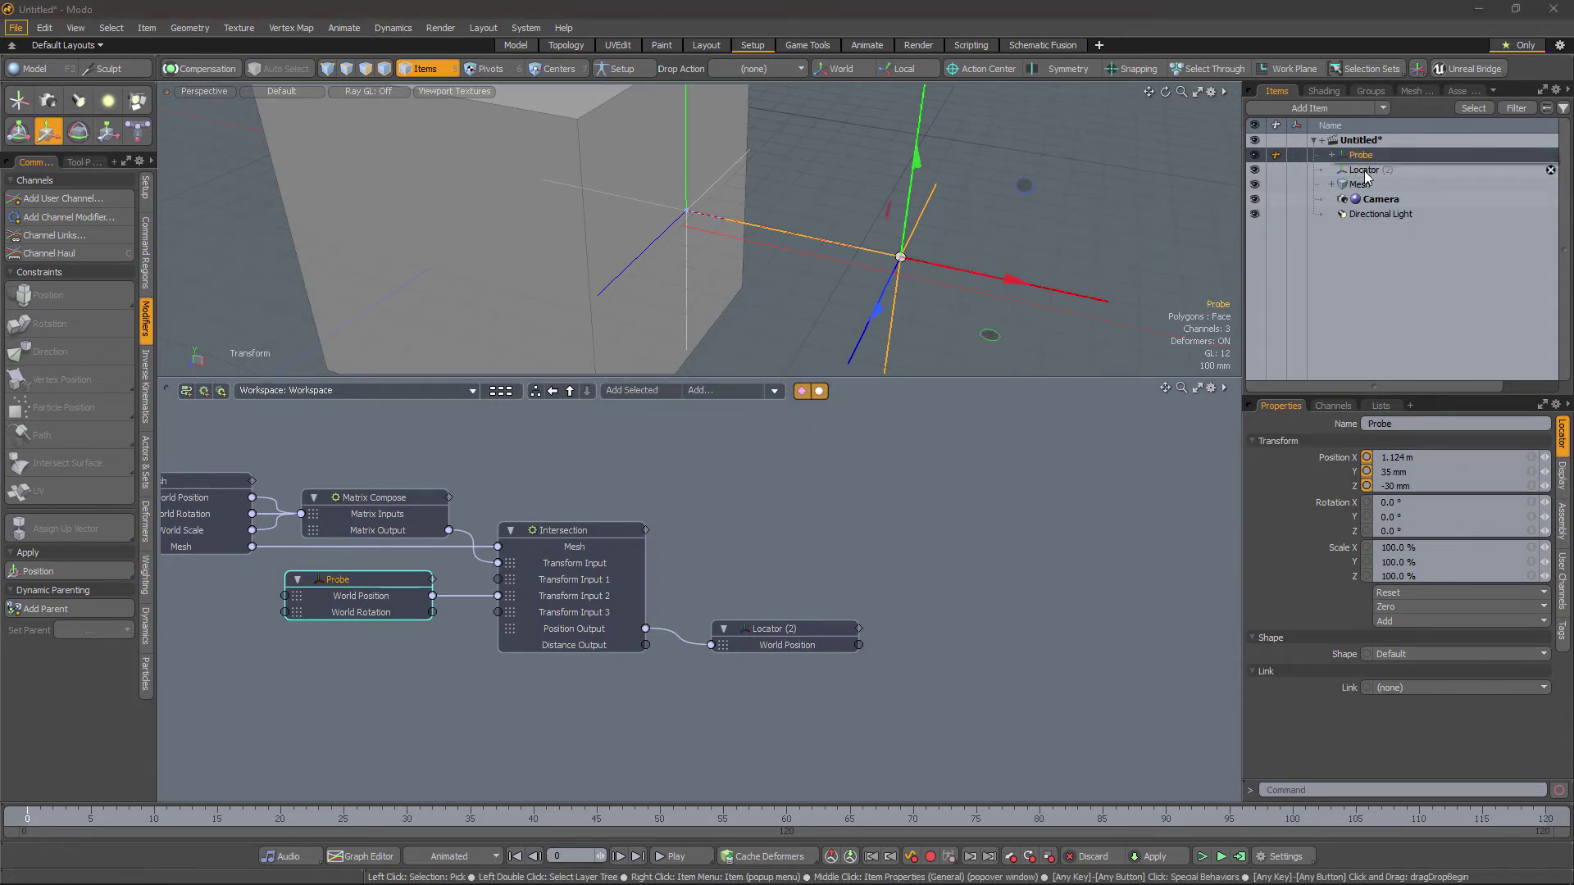
Rename Locator (2) to 'Closest Hit' and reselect the Probe
right_click(1365, 172)
left_click(1353, 189)
type("Hit")
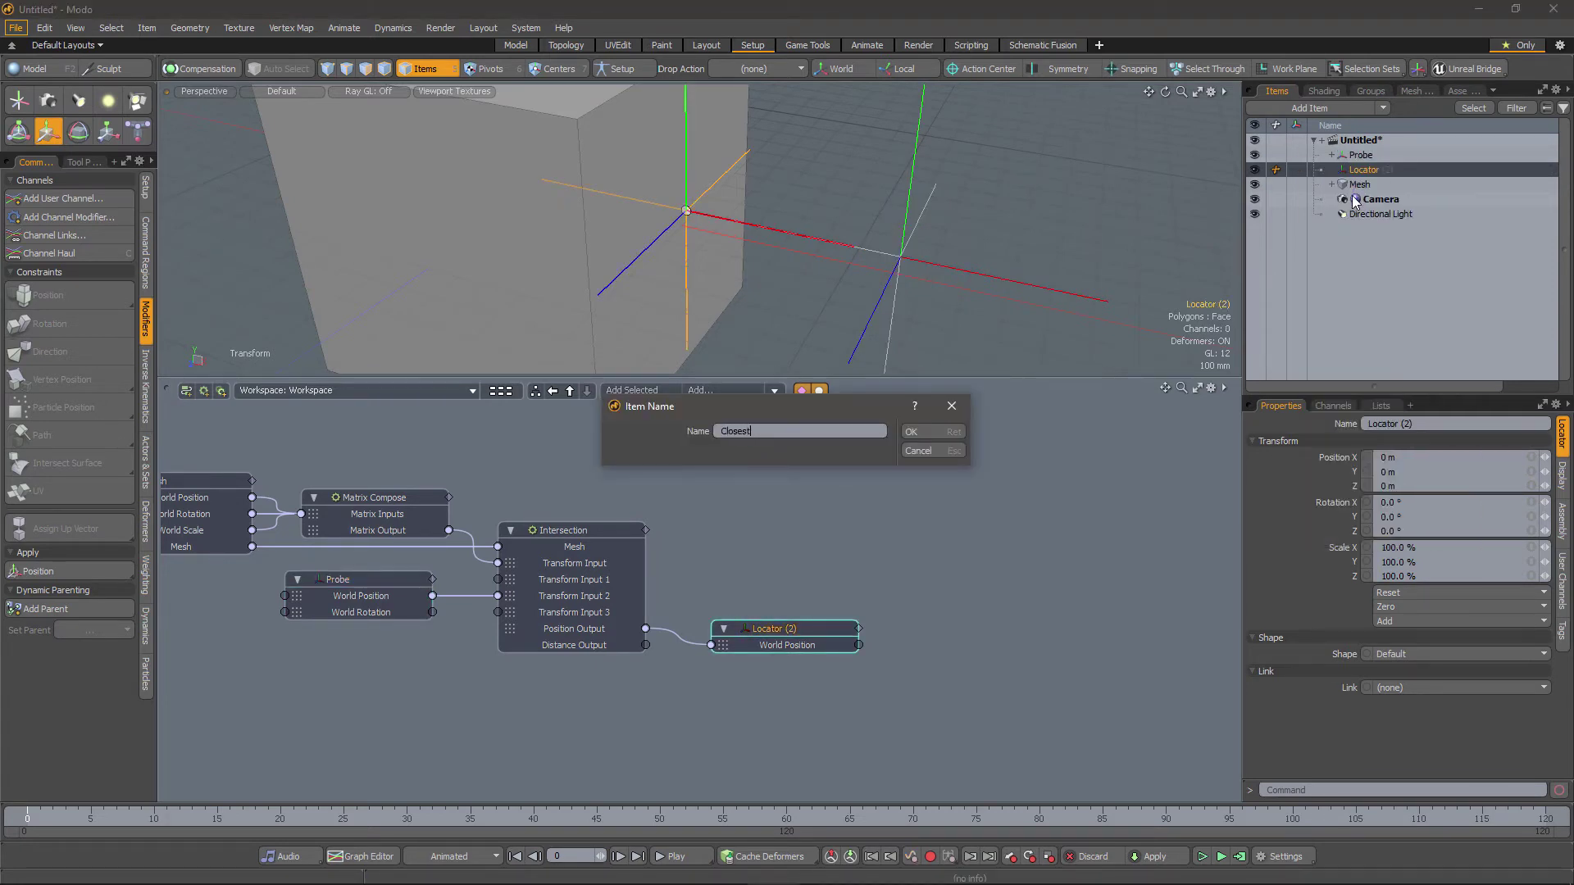
key("Return")
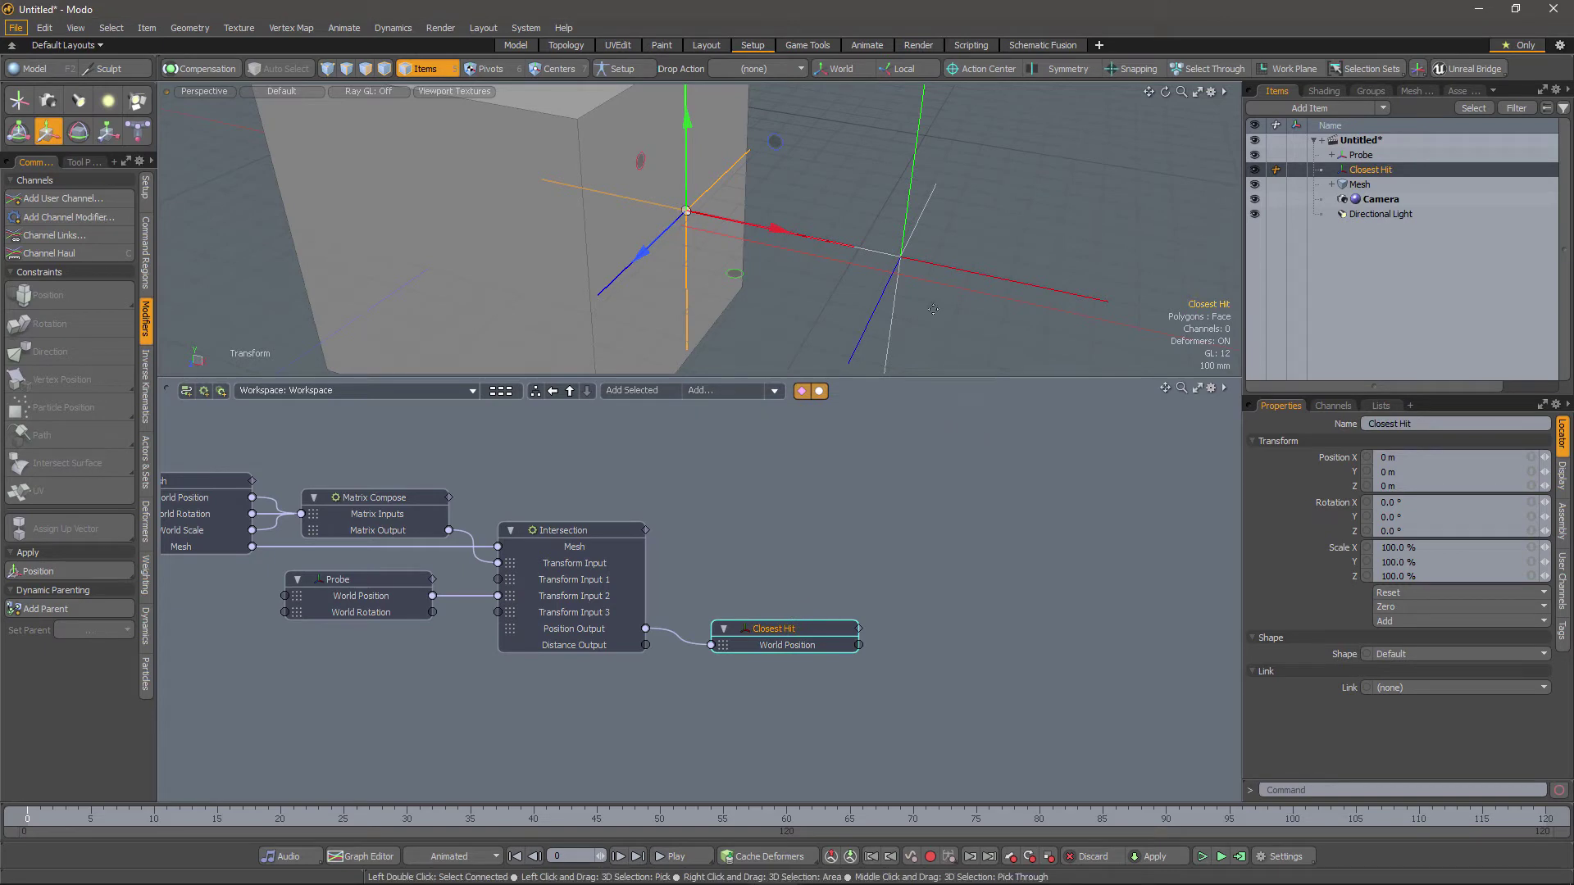
left_click_drag(906, 355, 811, 391, "alt+shift")
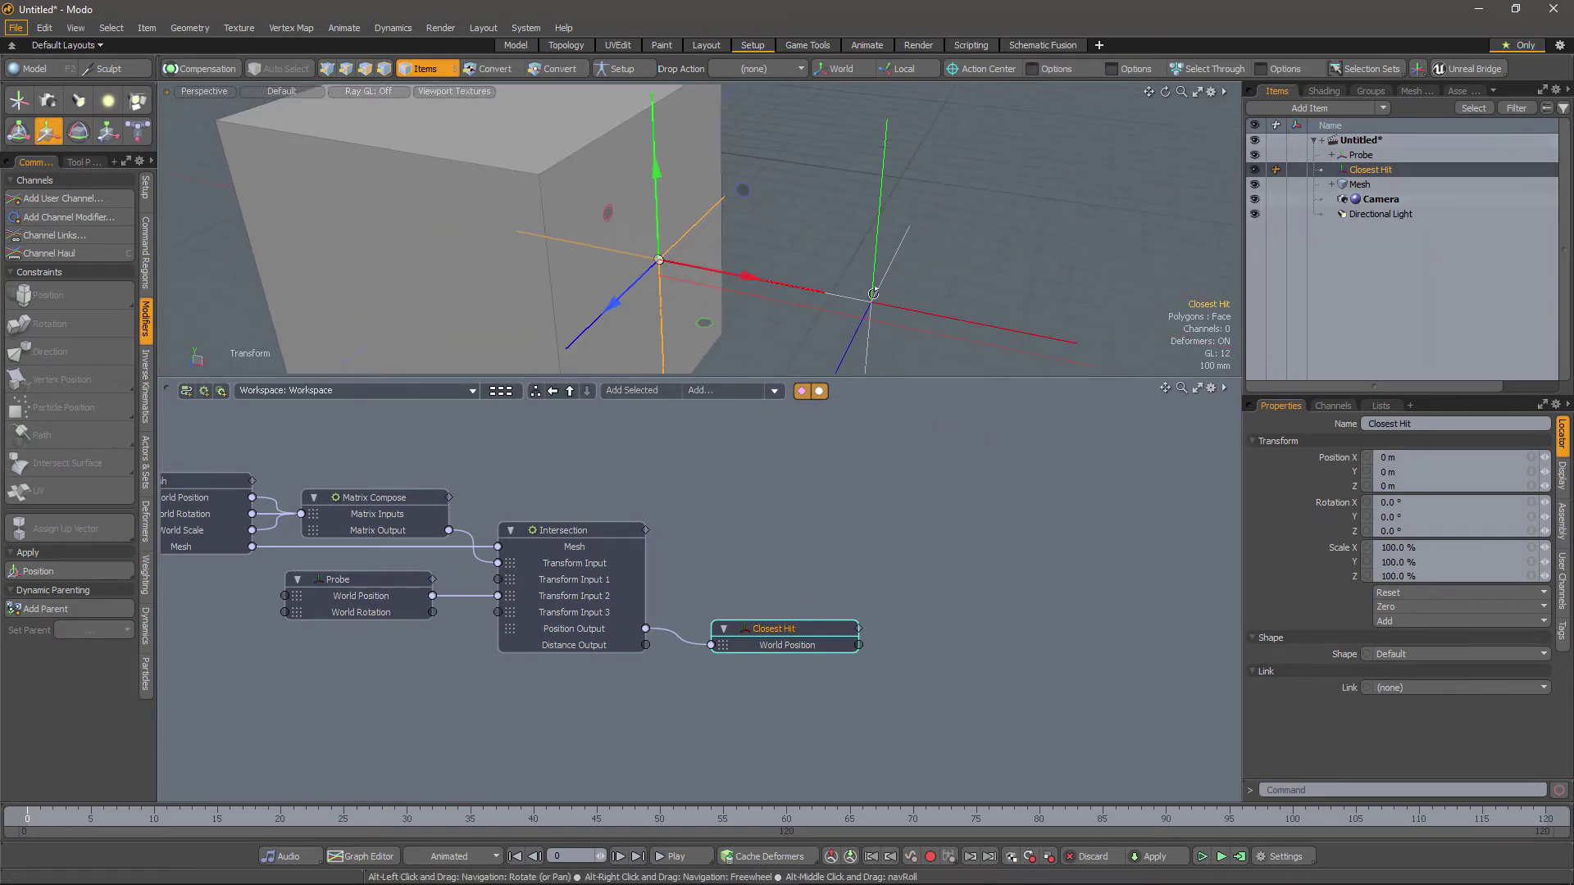
left_click(1361, 155)
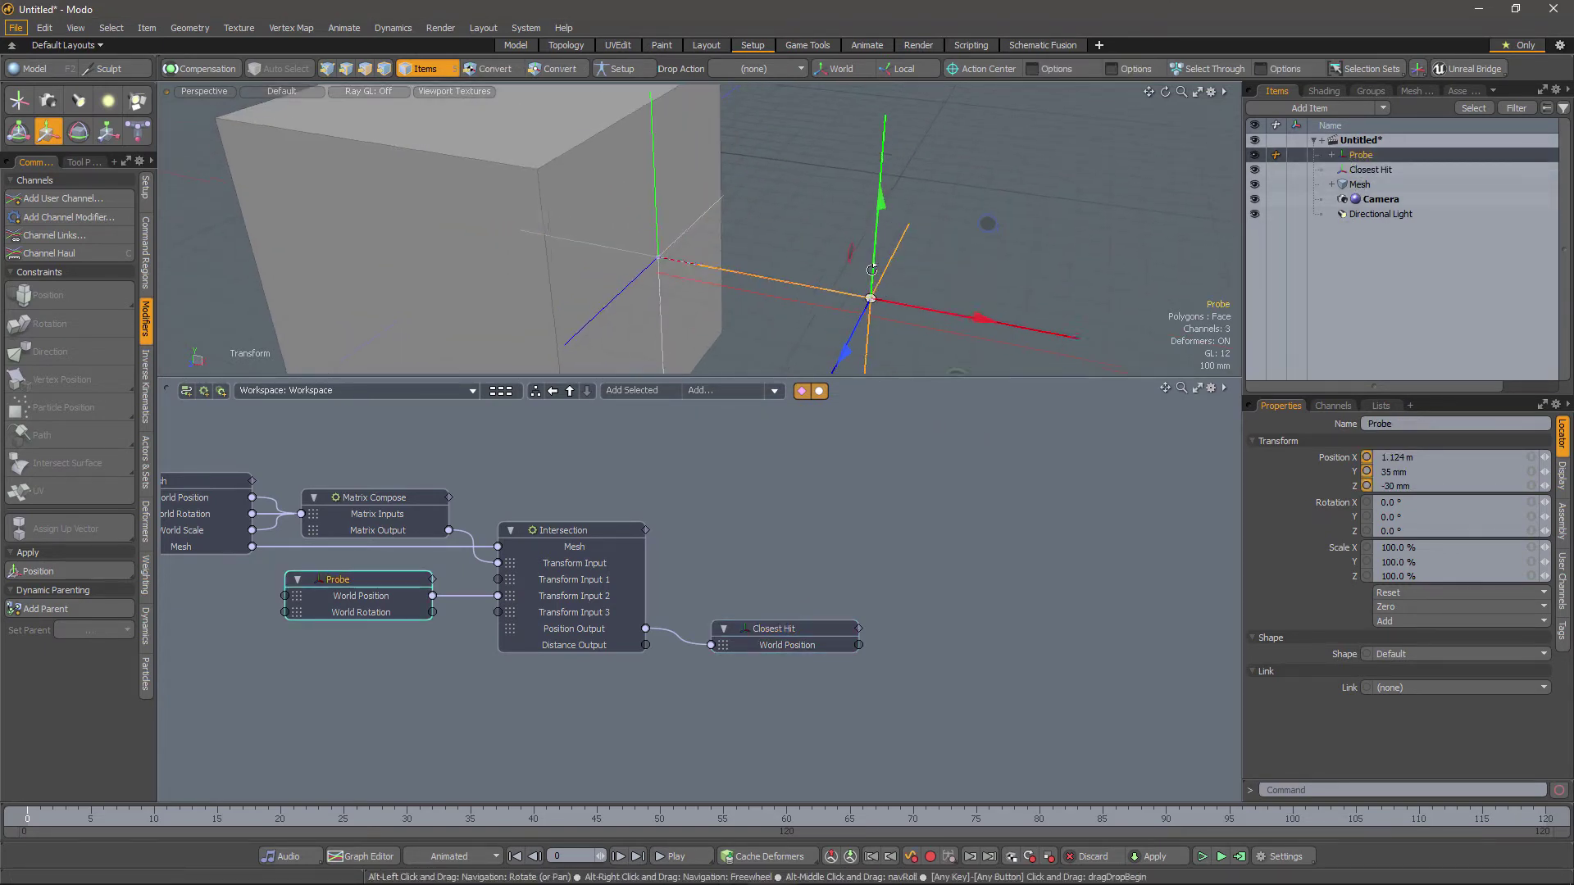
left_click_drag(982, 284, 945, 290, "alt")
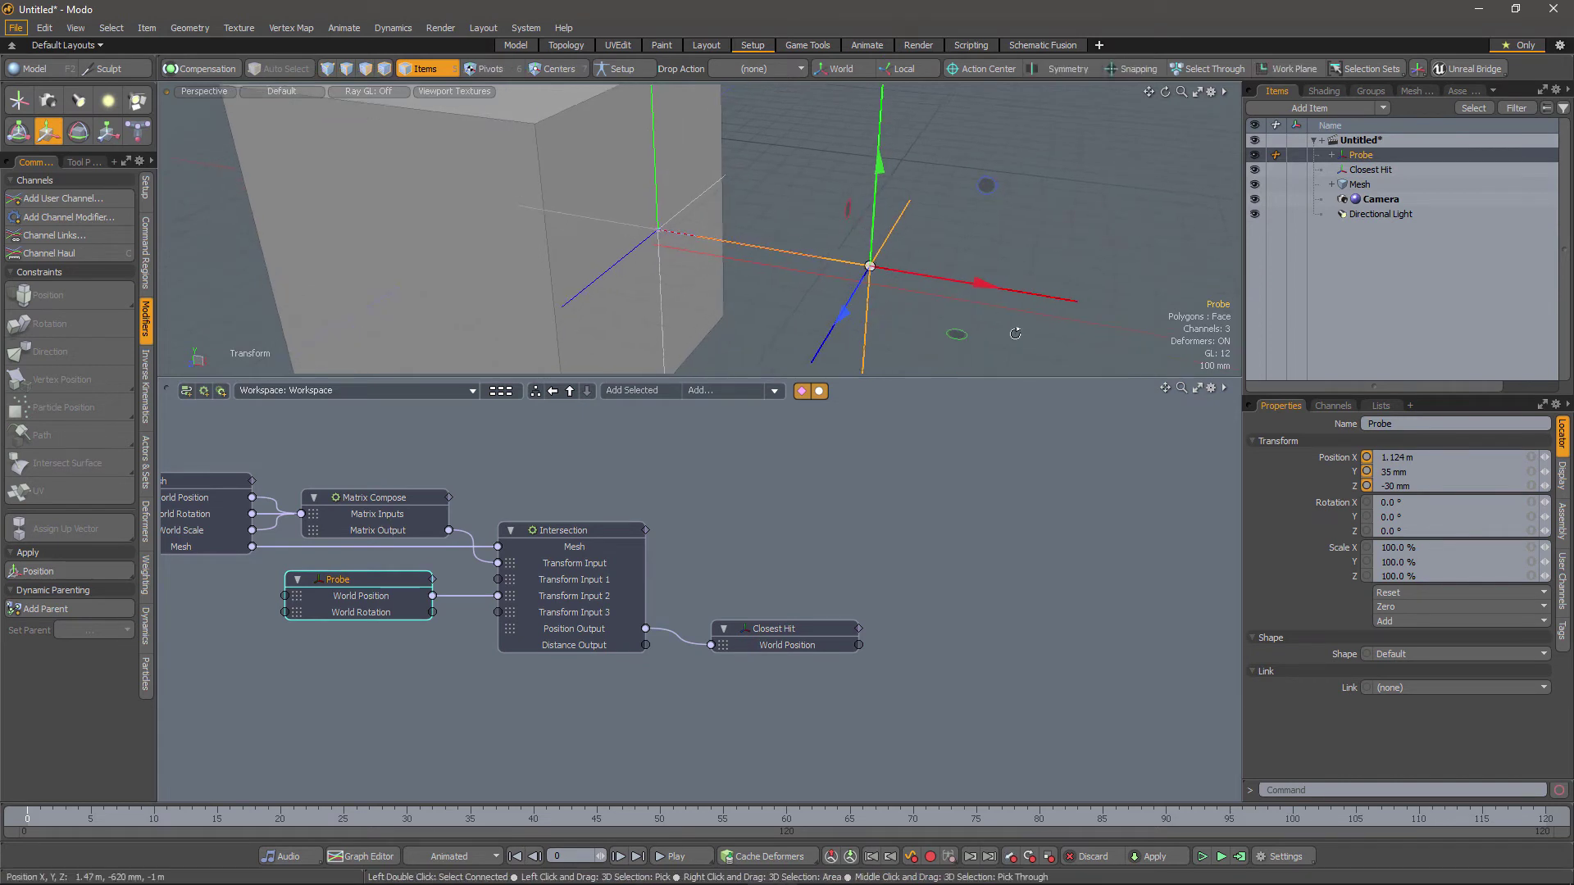
Set the Probe's locator shape to a Custom Cone
left_click(1564, 480)
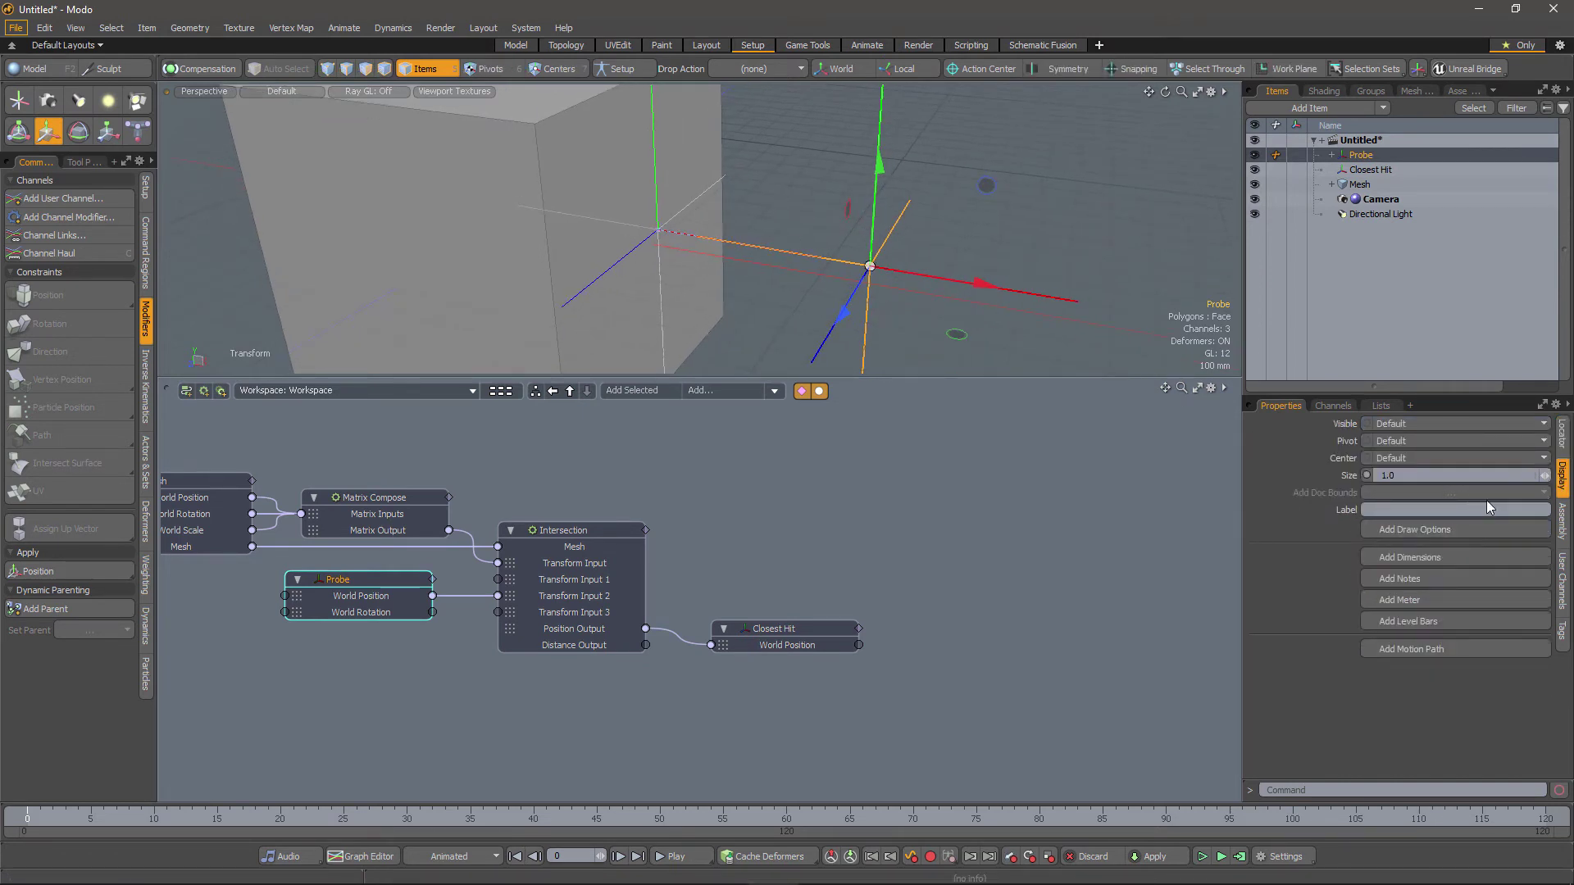
left_click(1563, 435)
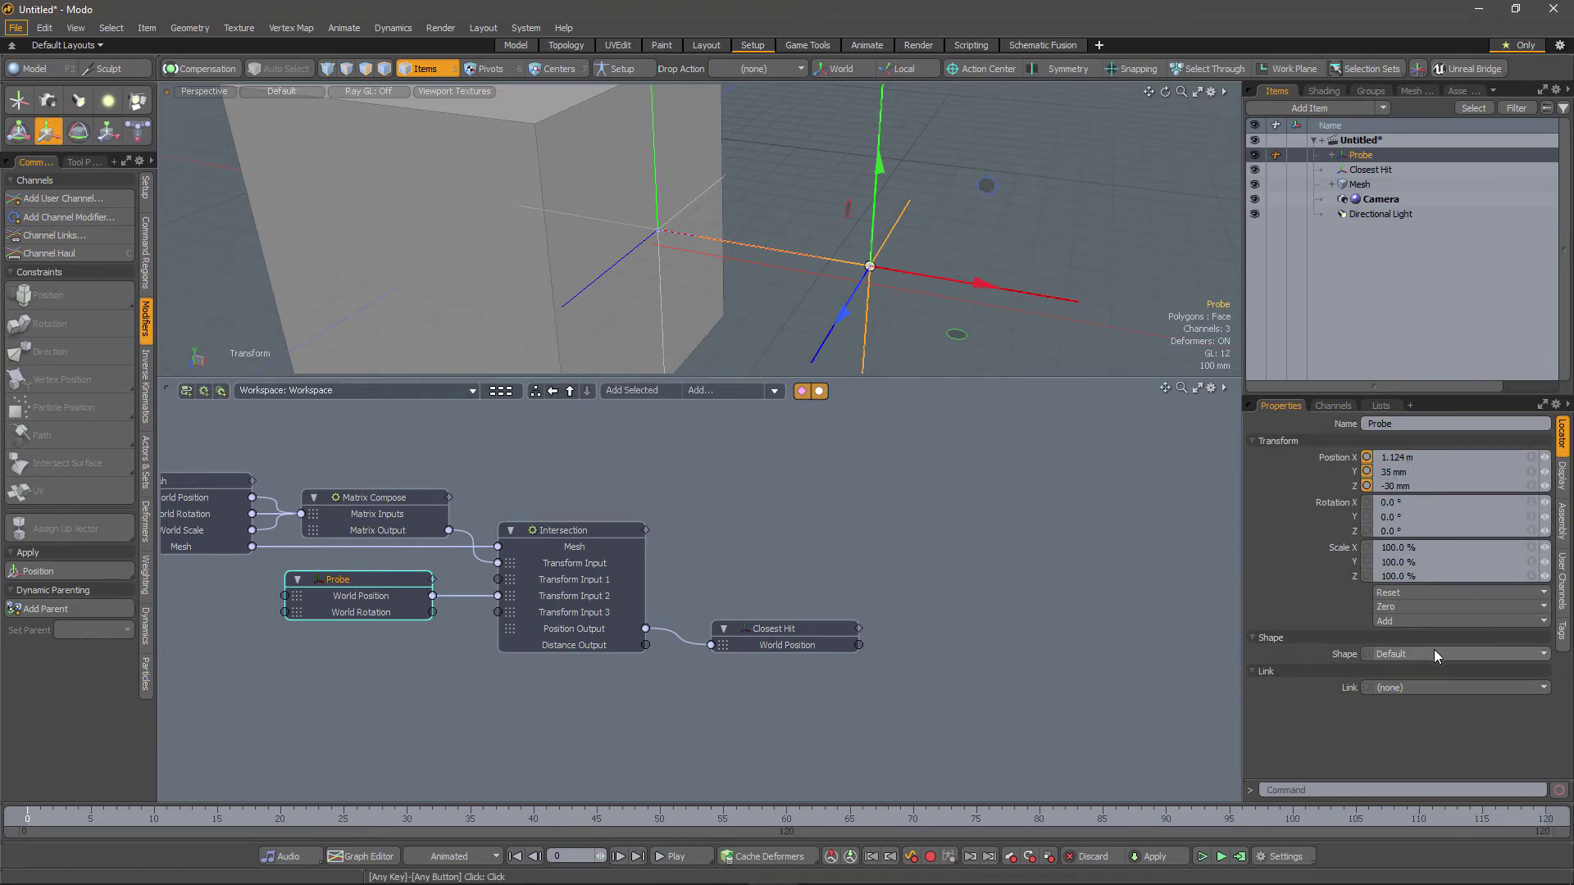
left_click(1434, 650)
left_click(1438, 662)
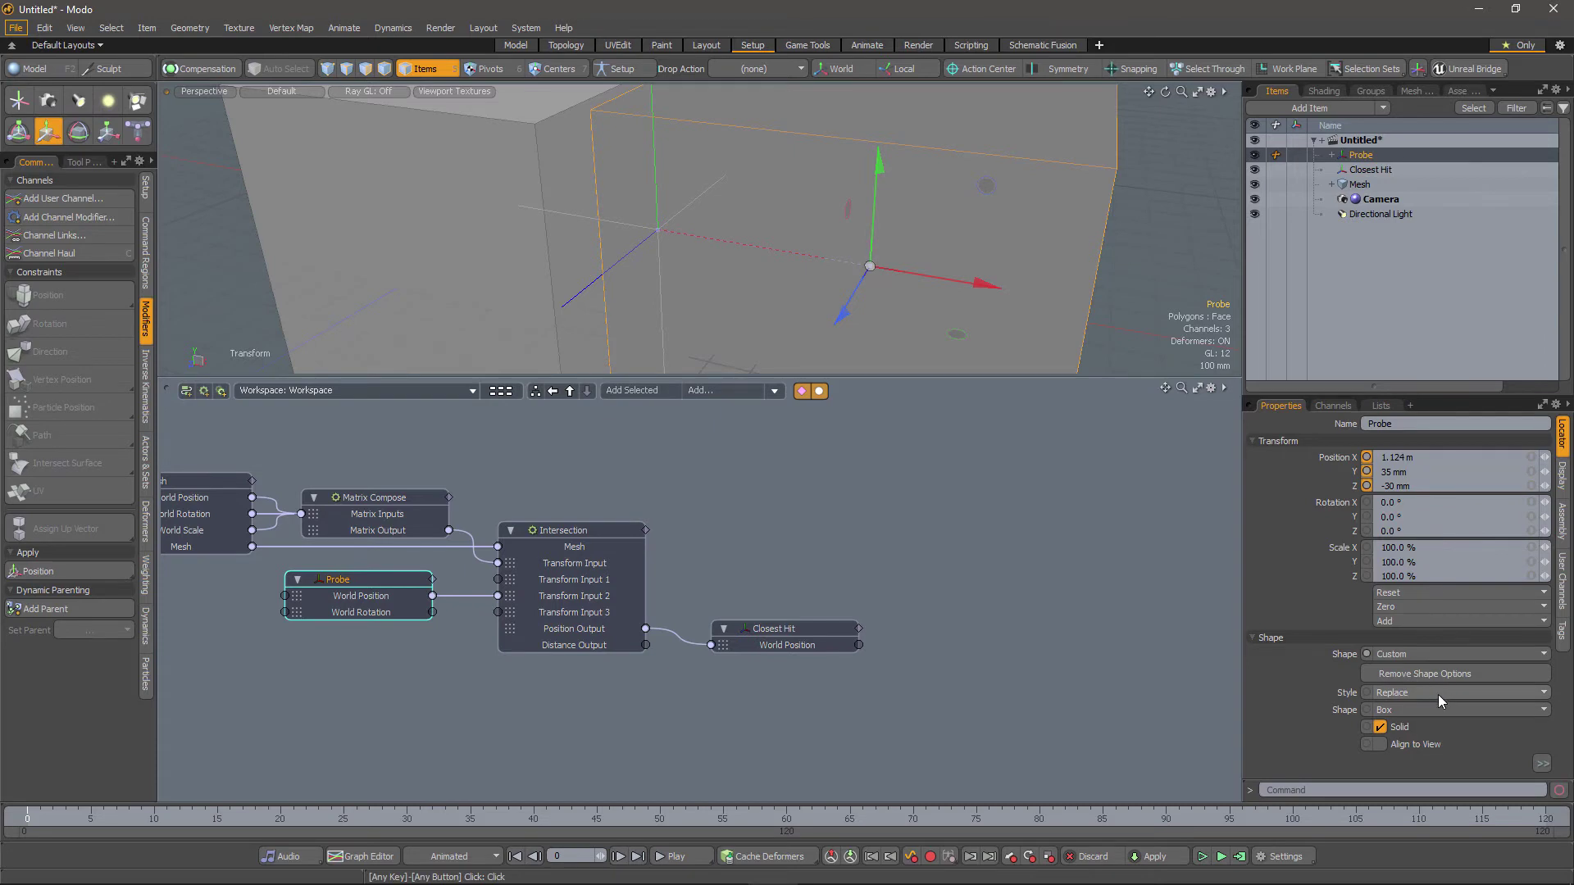
left_click(1428, 713)
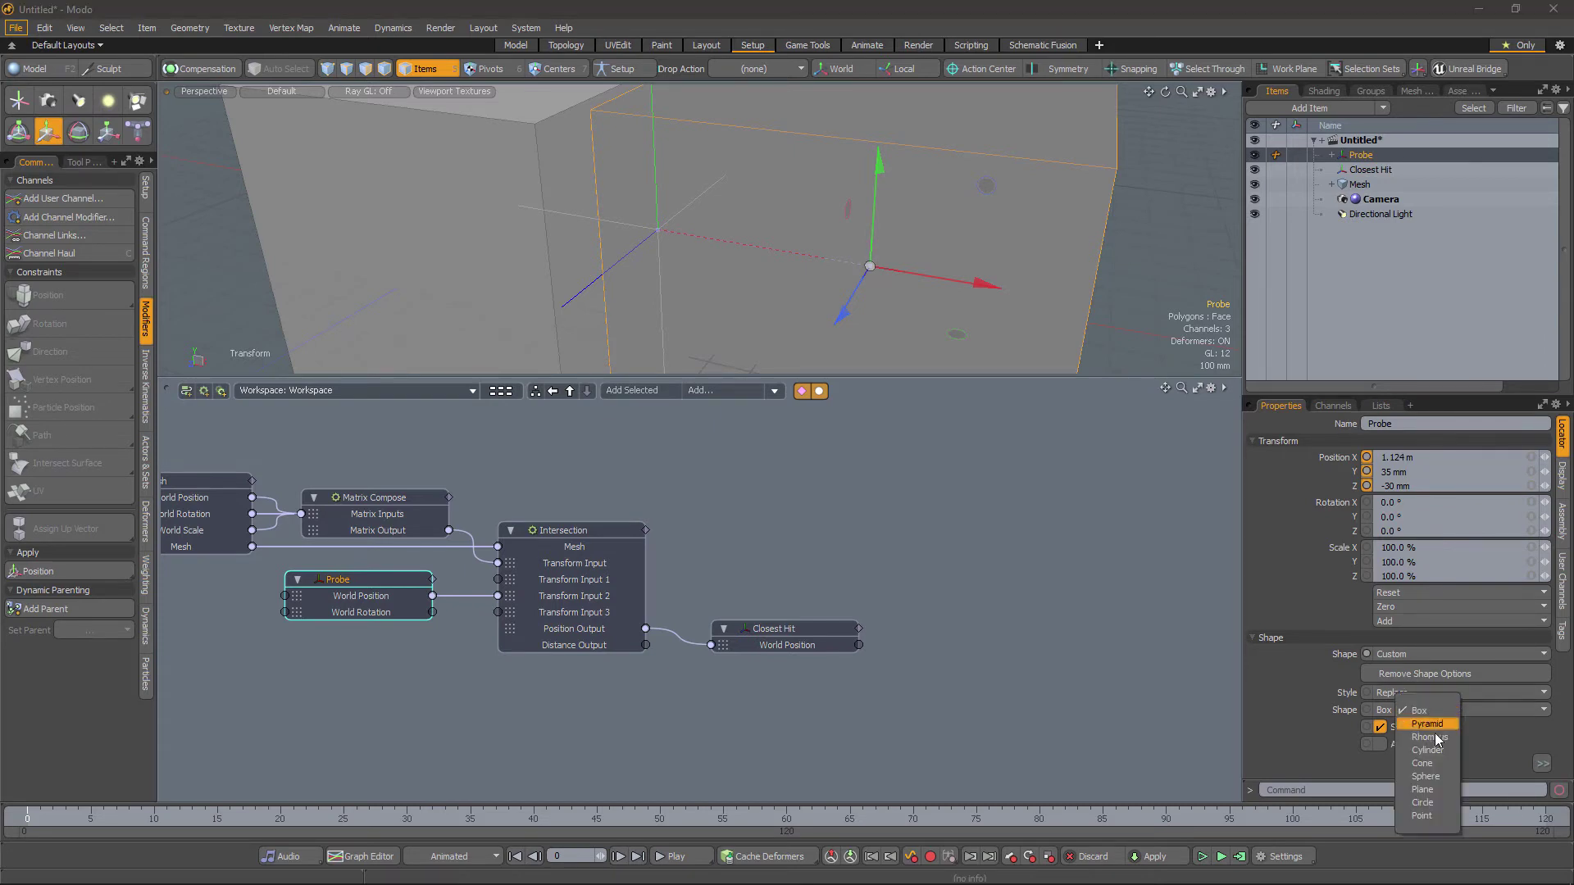
left_click(1427, 751)
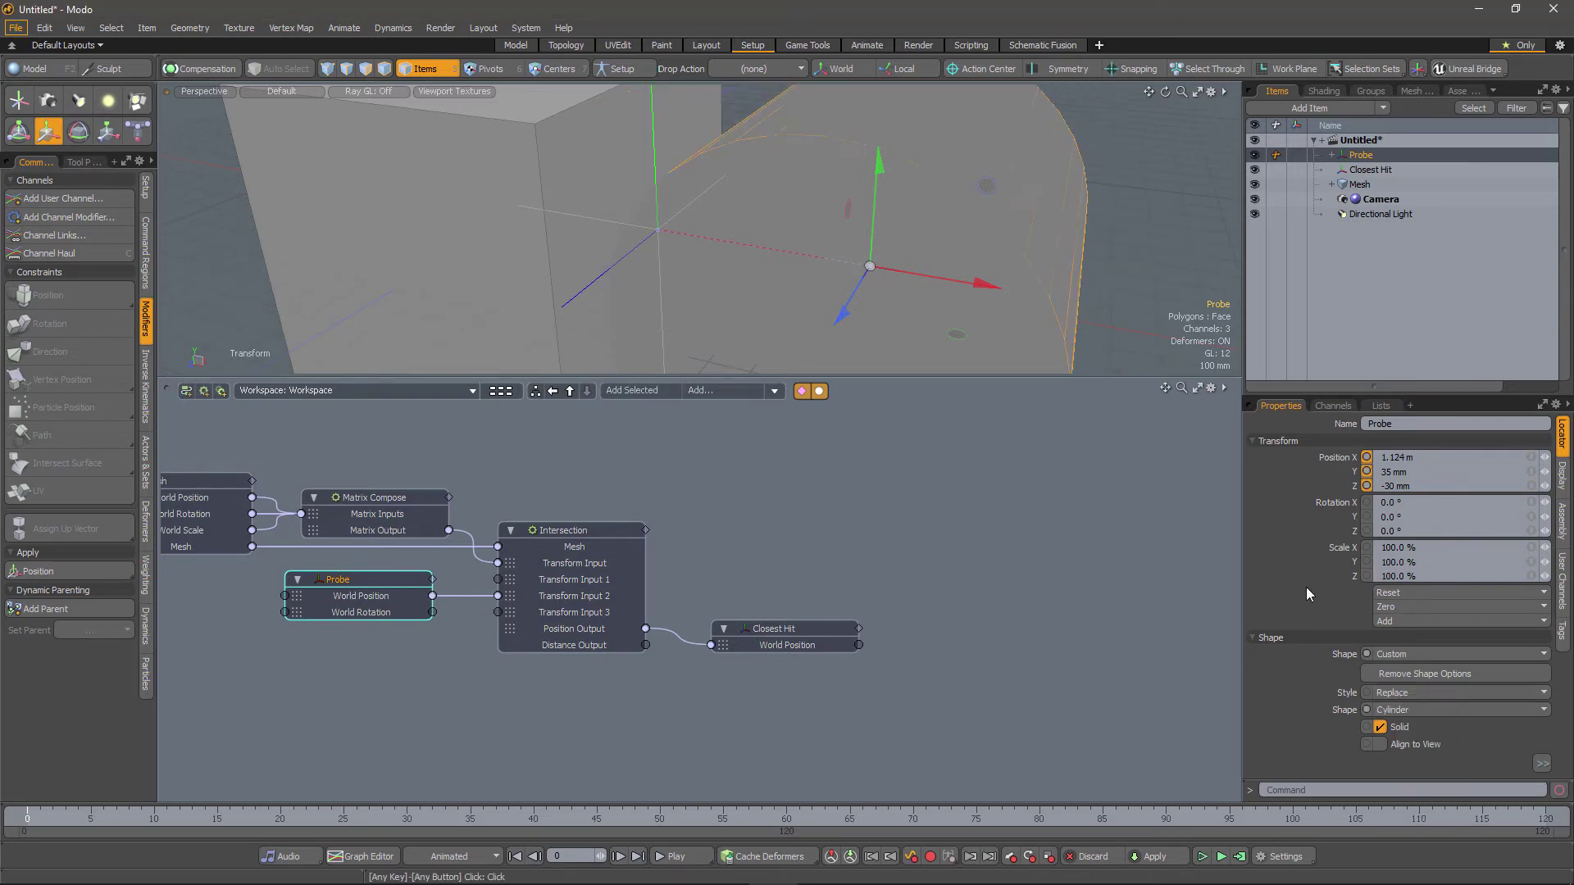
left_click(1433, 712)
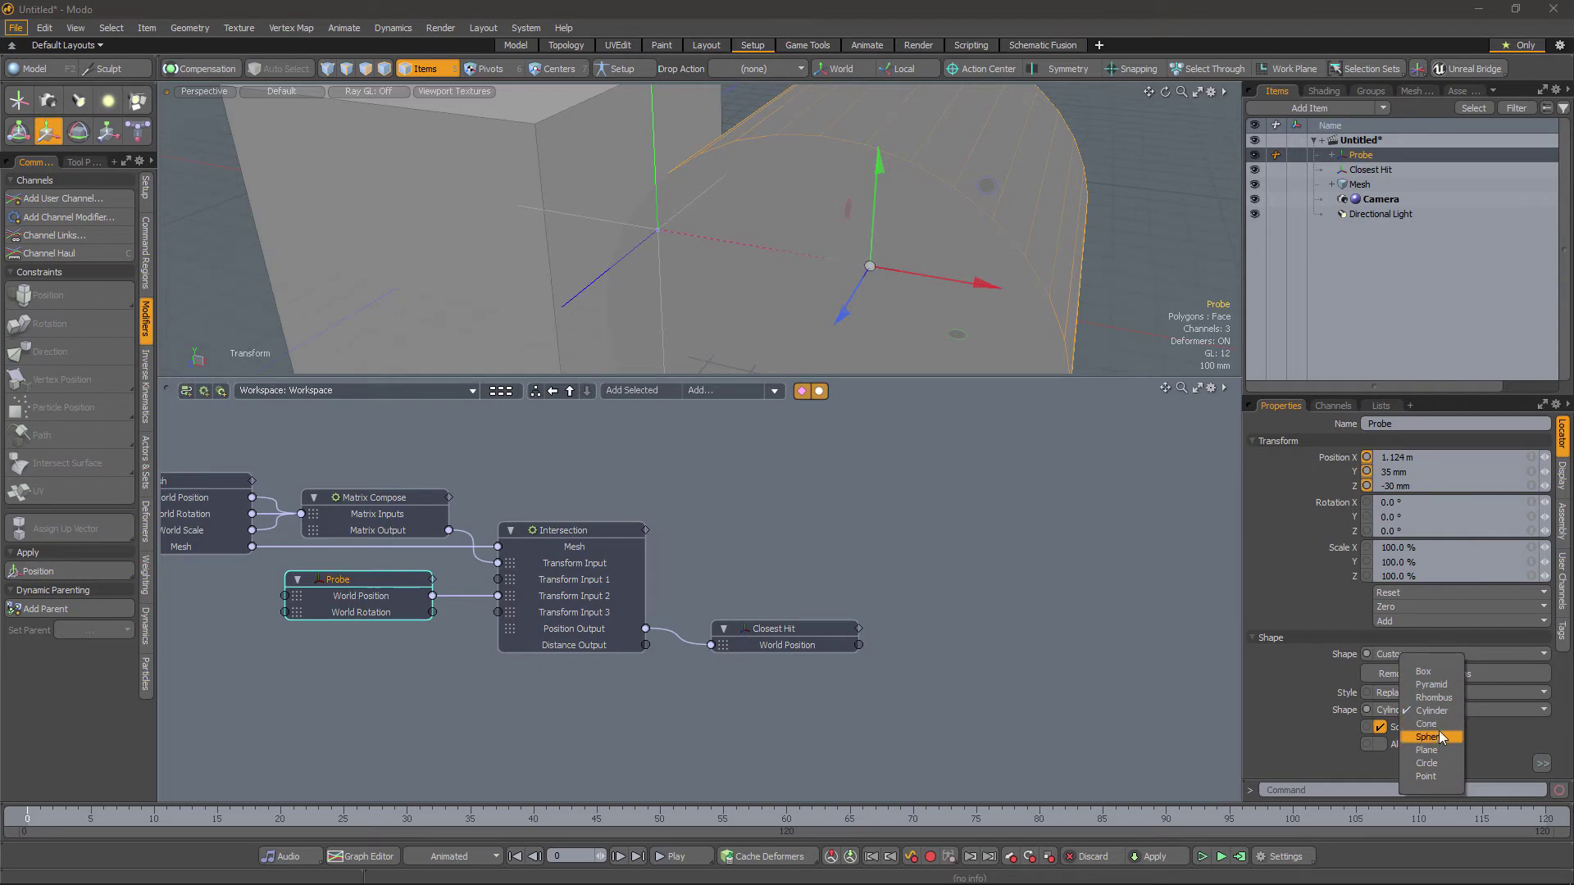
left_click(1429, 724)
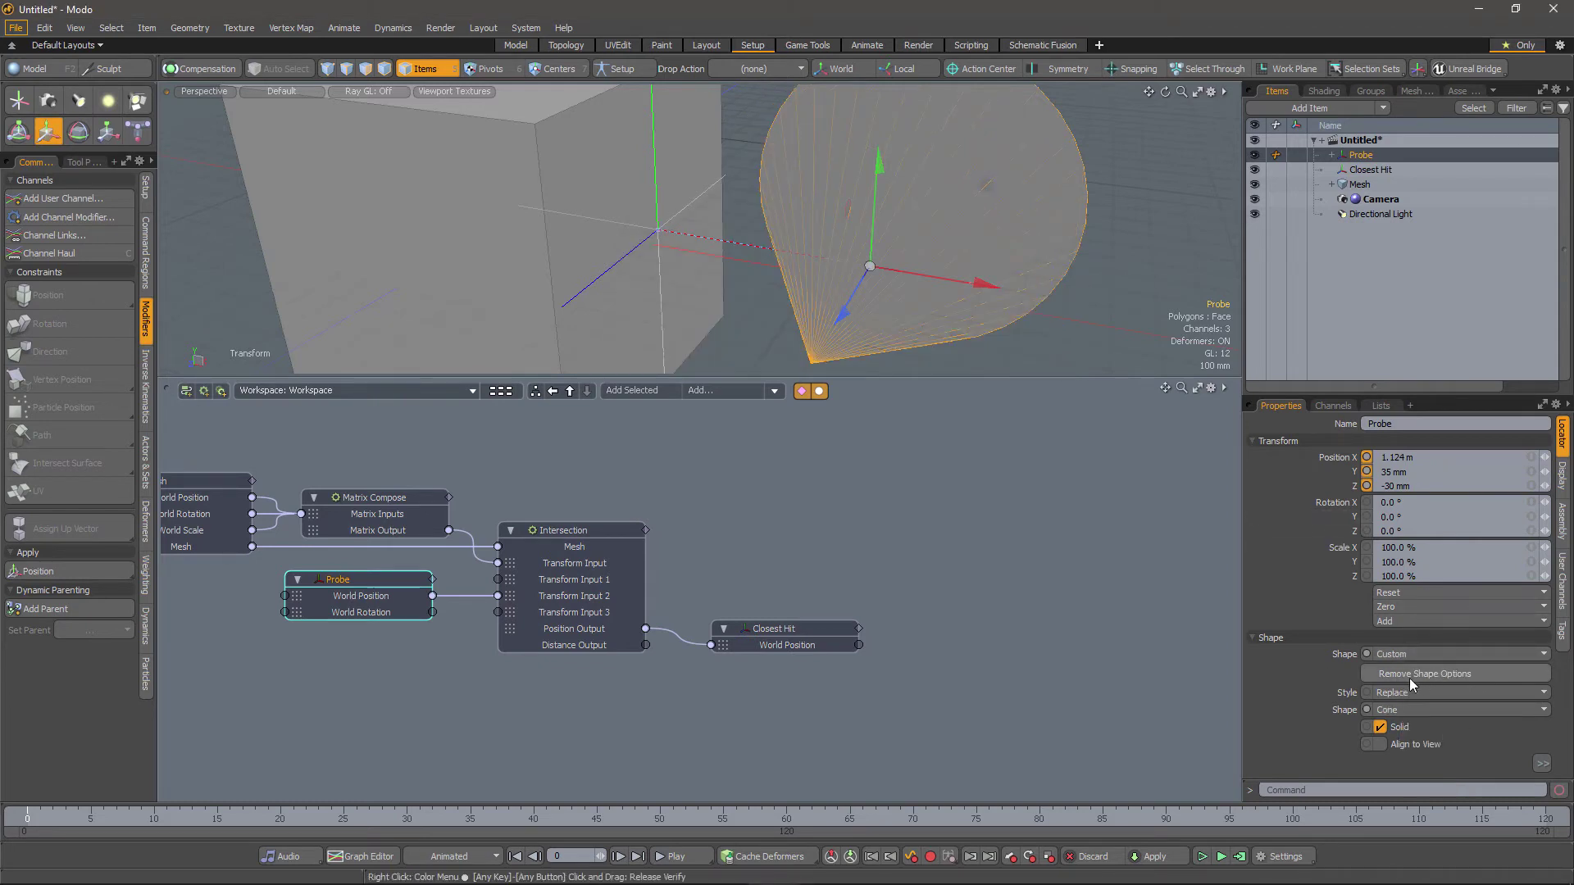
Shrink the cone to 200 mm length along Z with a 62.7 mm radius
left_click_drag(573, 246, 1090, 288, "alt")
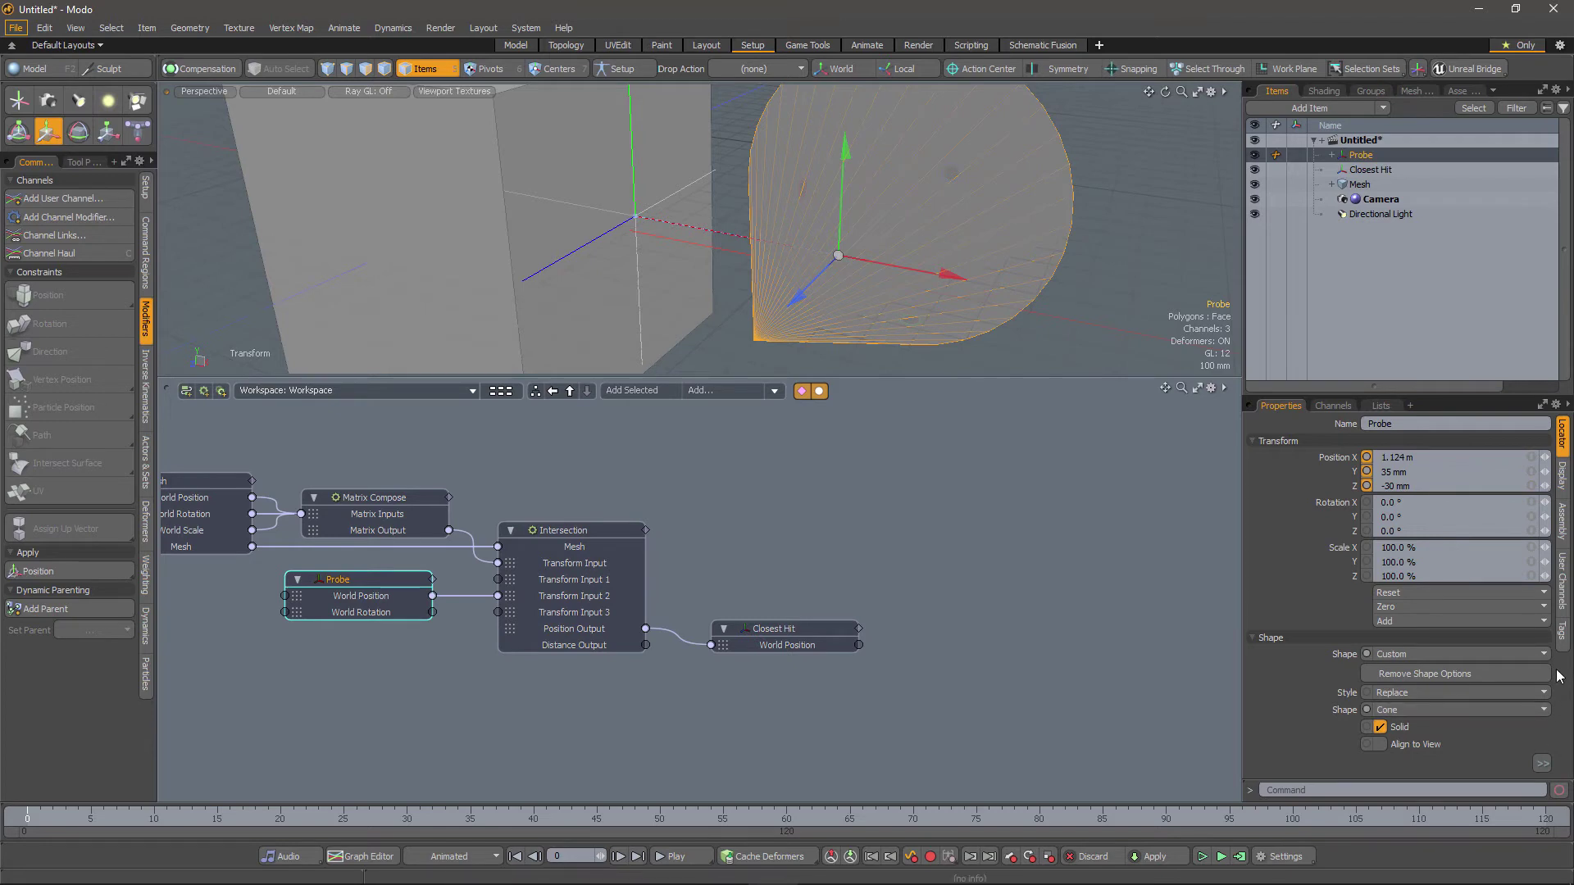
left_click(1541, 763)
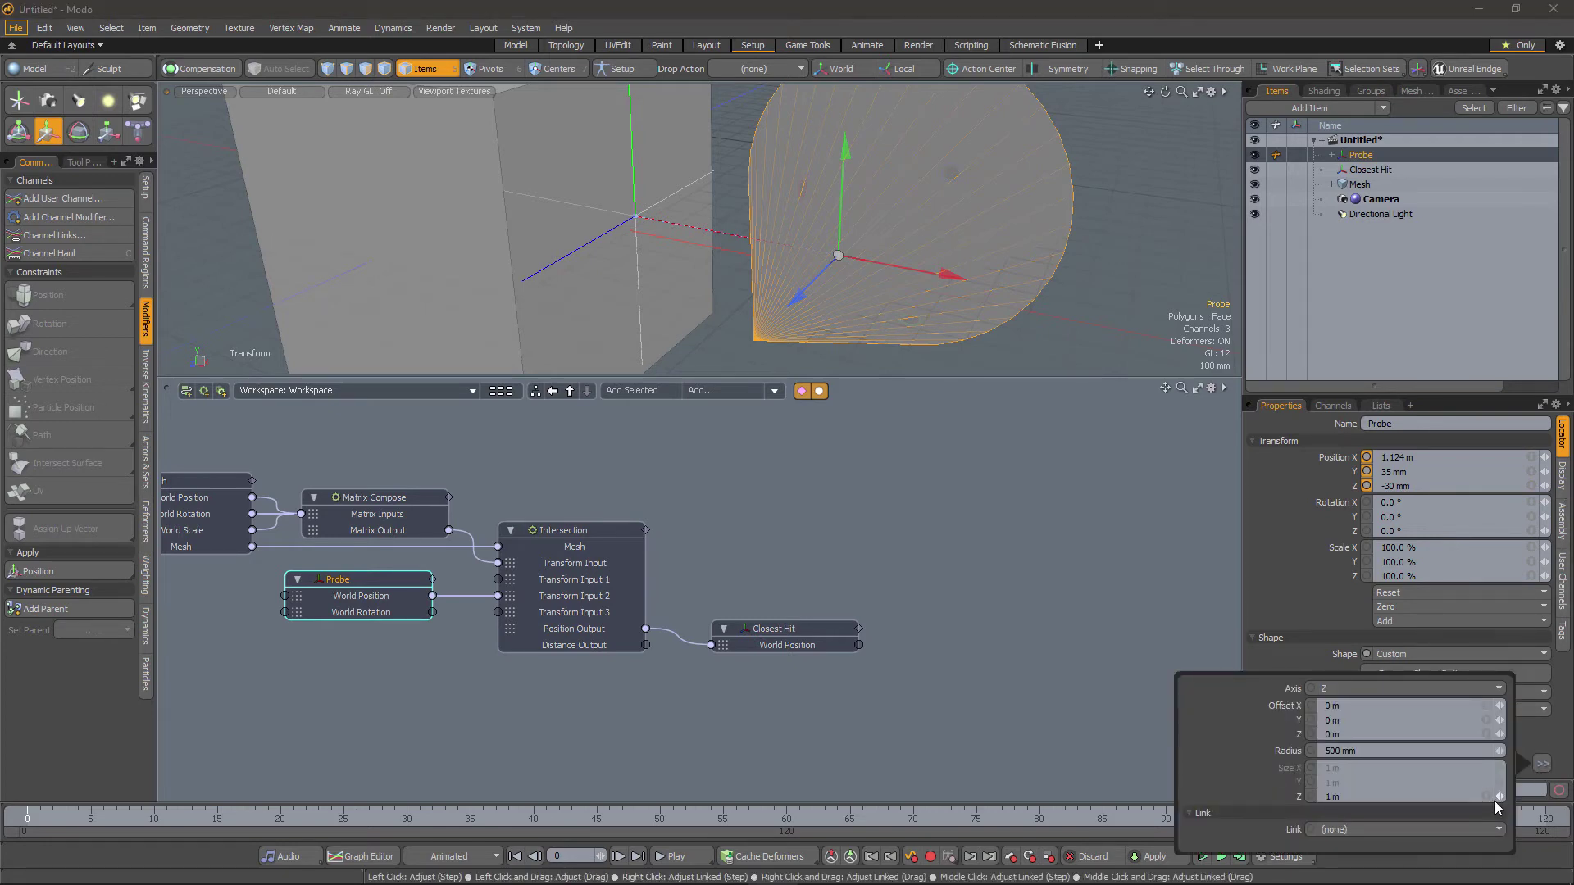
left_click_drag(1501, 801, 1497, 756)
key("space")
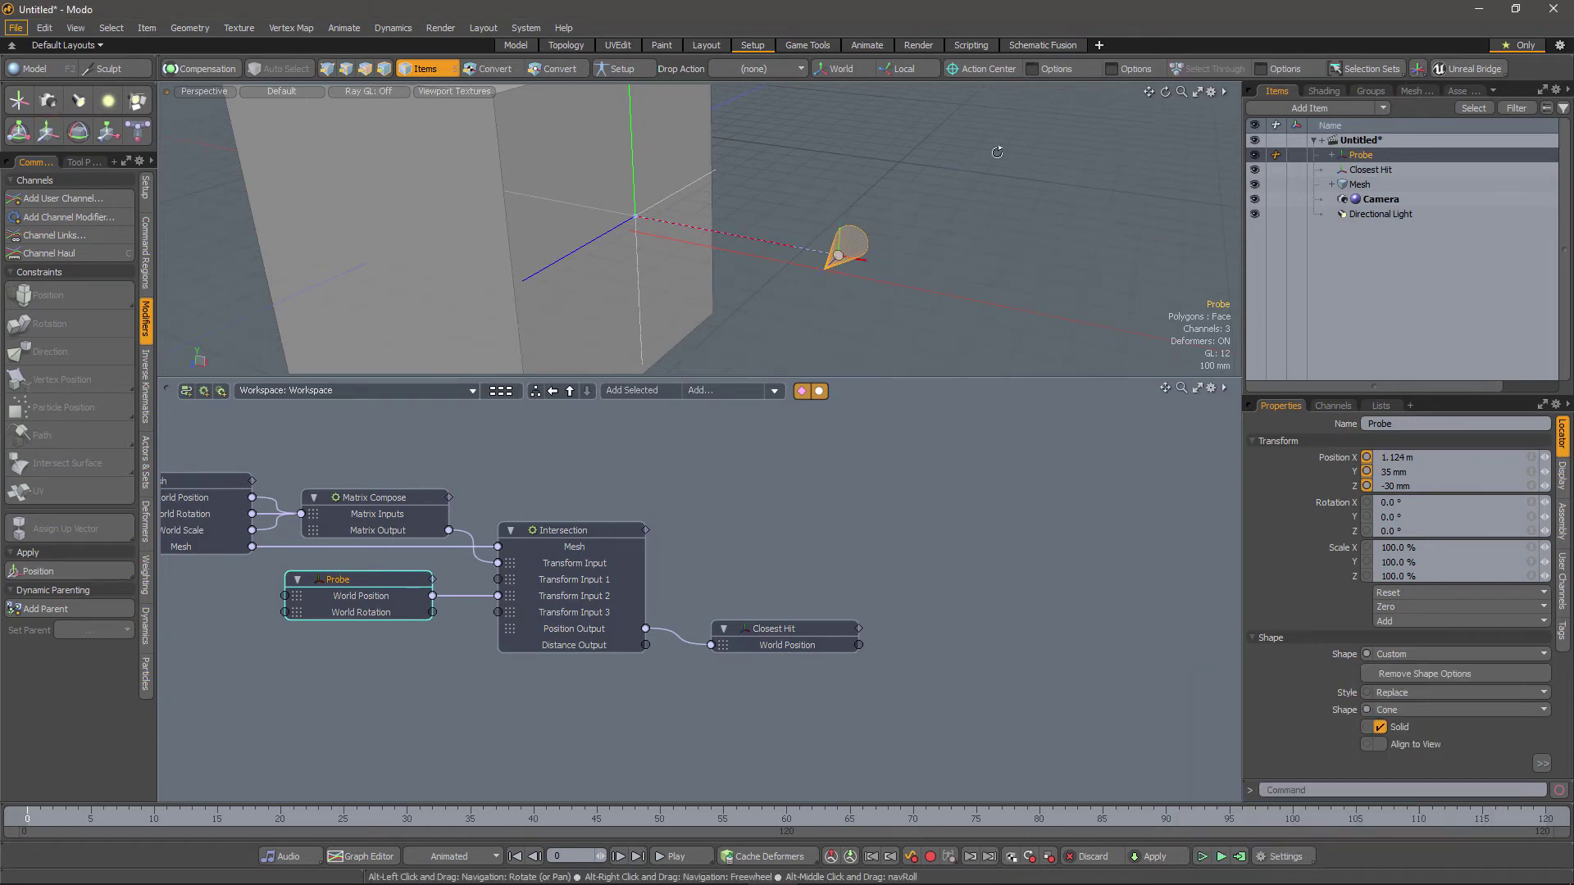
Add Closest Hit to the Probe selection after reframing the viewport and schematic
left_click_drag(941, 310, 840, 444, "alt")
mouse_move(853, 610)
left_mouse_down("alt+shift")
mouse_move(897, 599)
mouse_move(883, 612)
left_mouse_up("alt+shift")
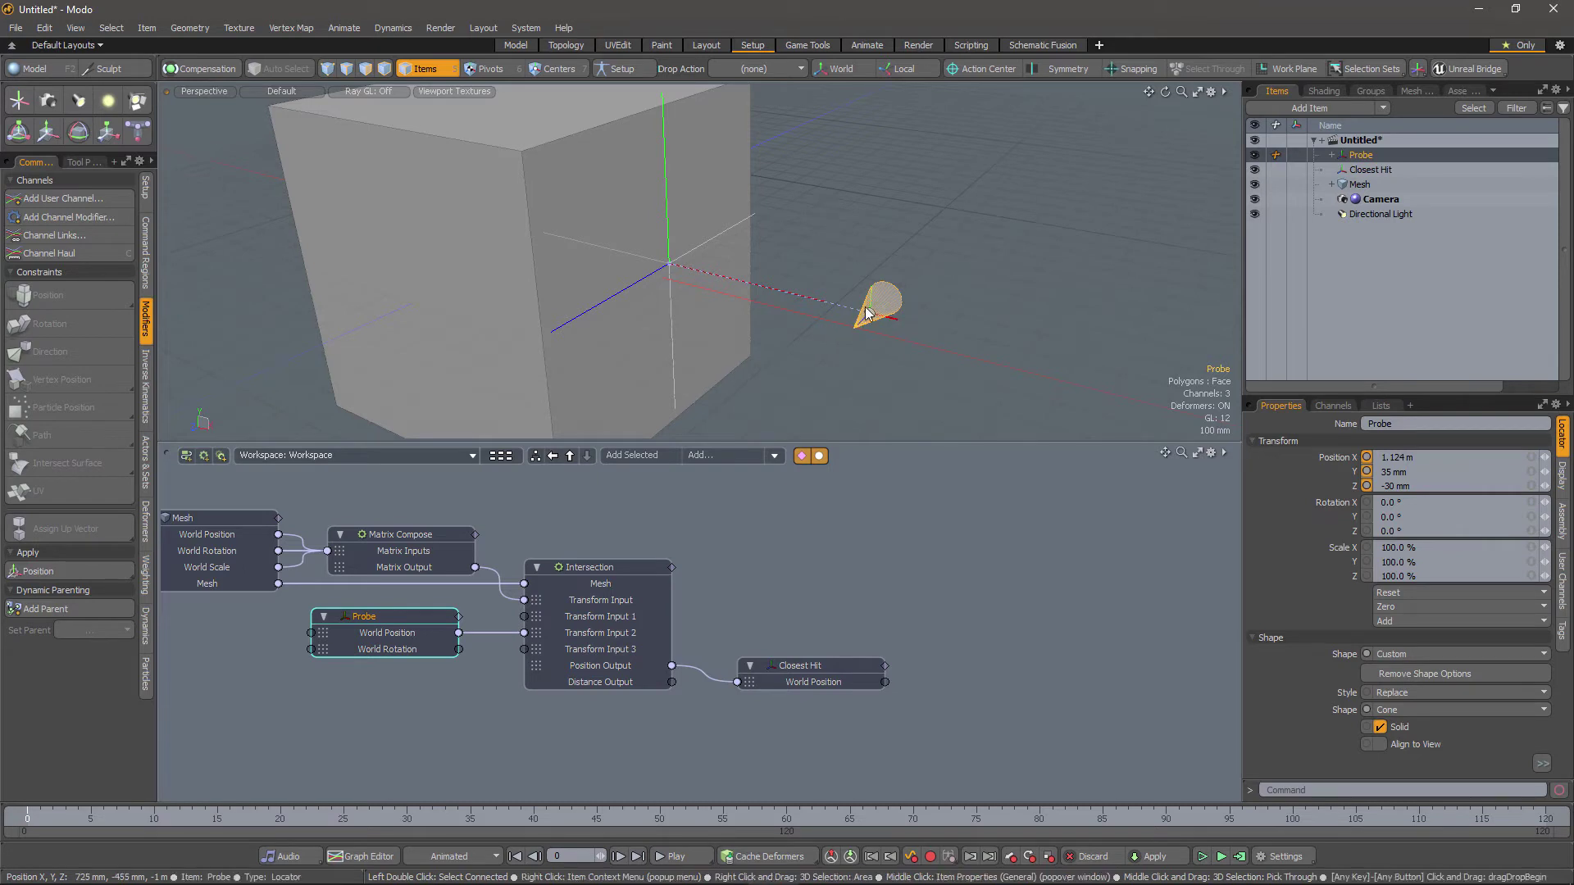
left_click_drag(907, 361, 910, 339, "alt")
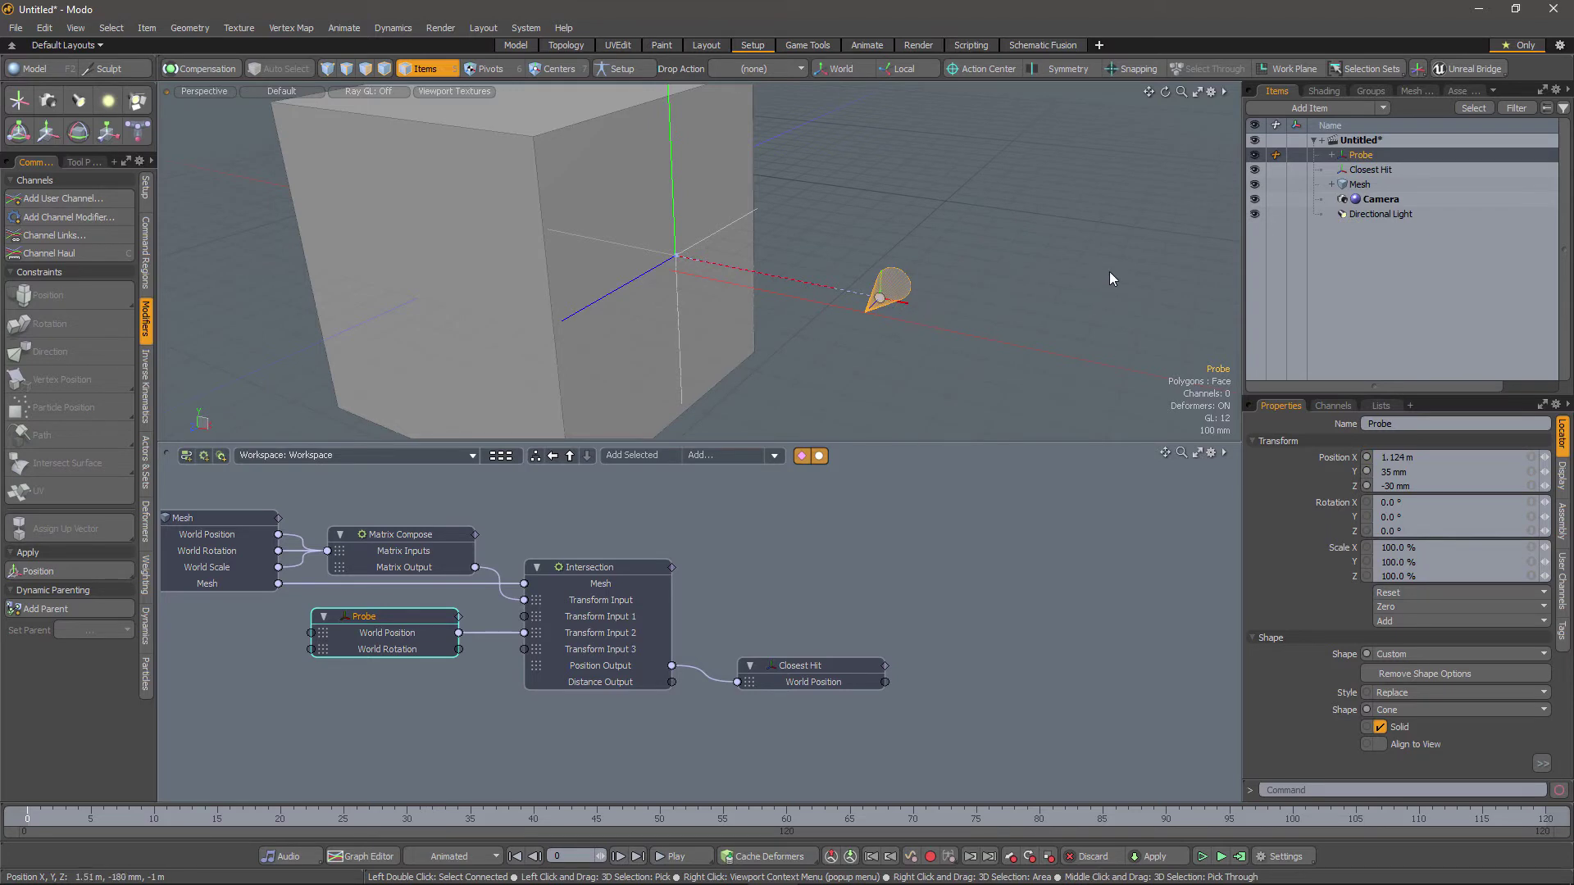
left_click(1370, 169, "ctrl")
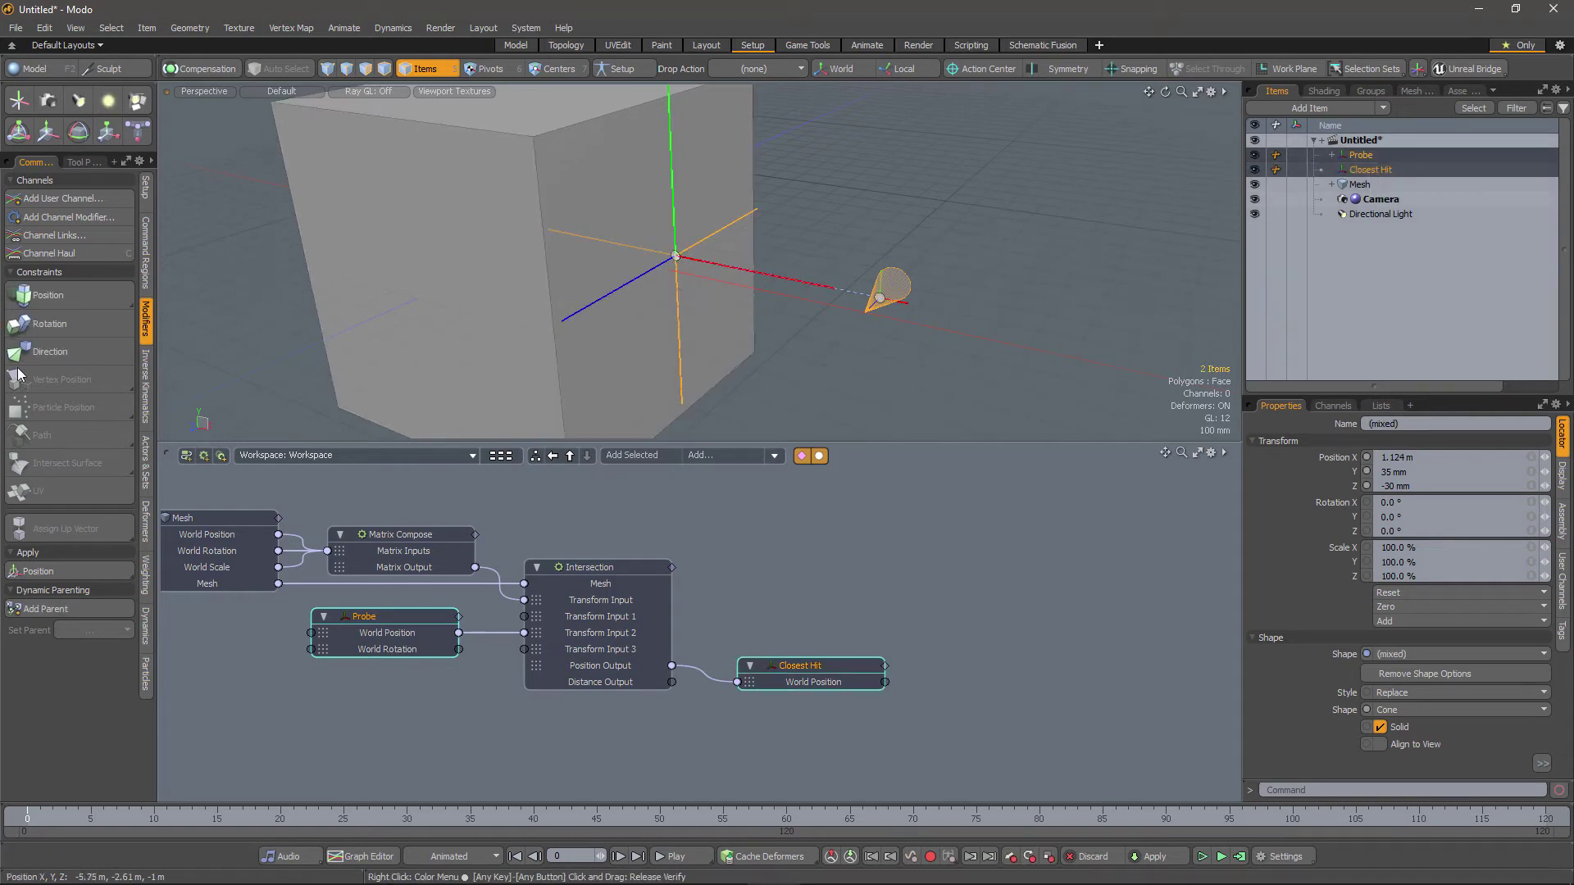
Add a Direction constraint so Probe points at Closest Hit, then raise the Probe in Y
left_click(59, 355)
left_click_drag(840, 352, 896, 366, "alt")
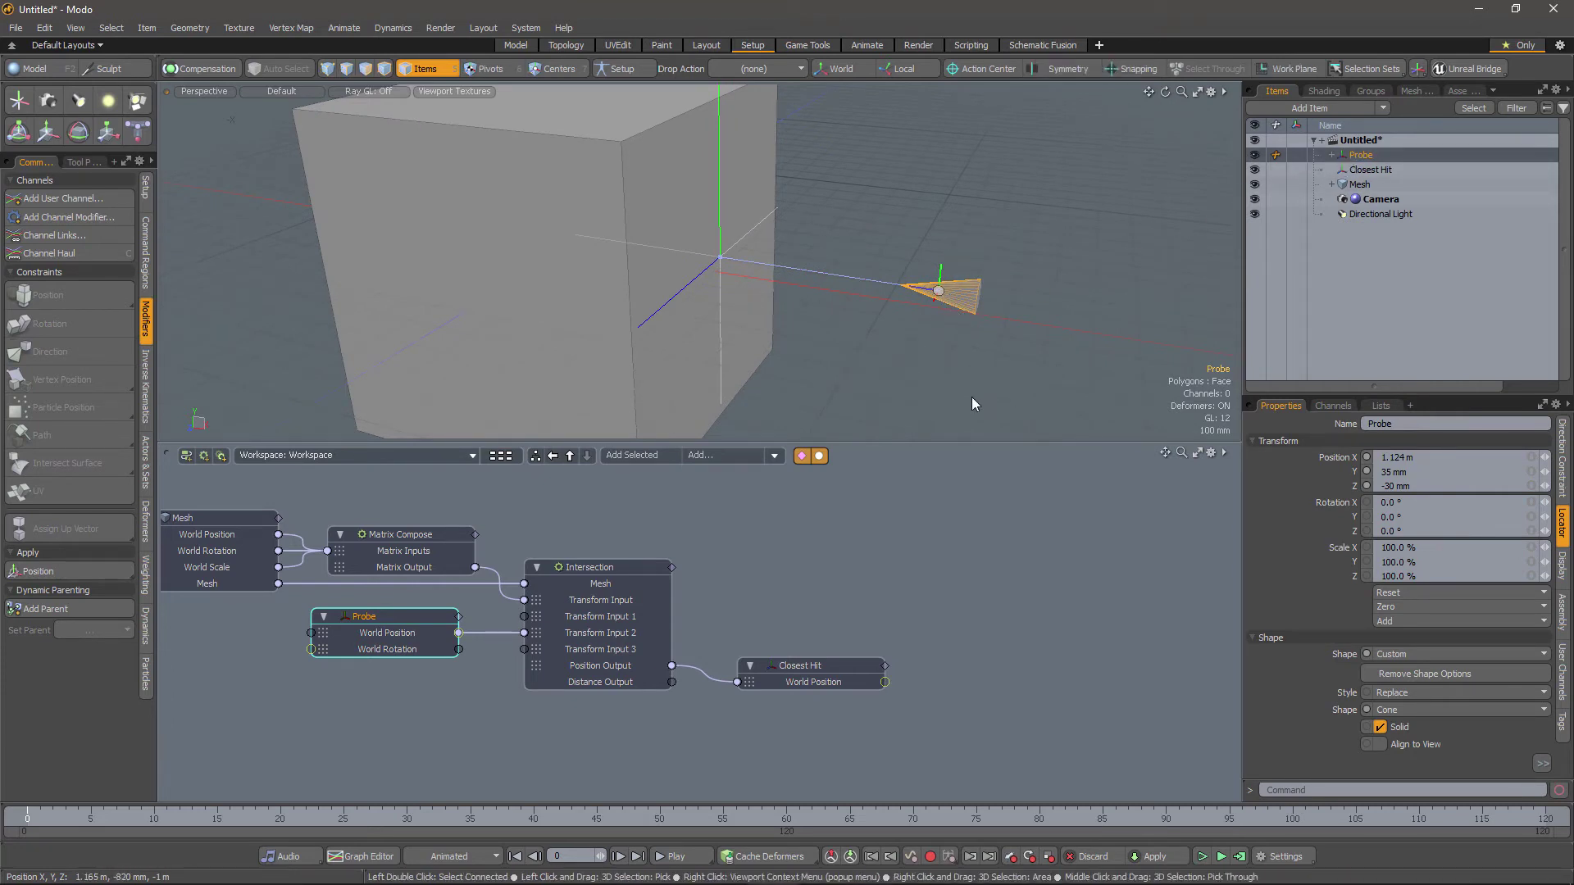
key("w")
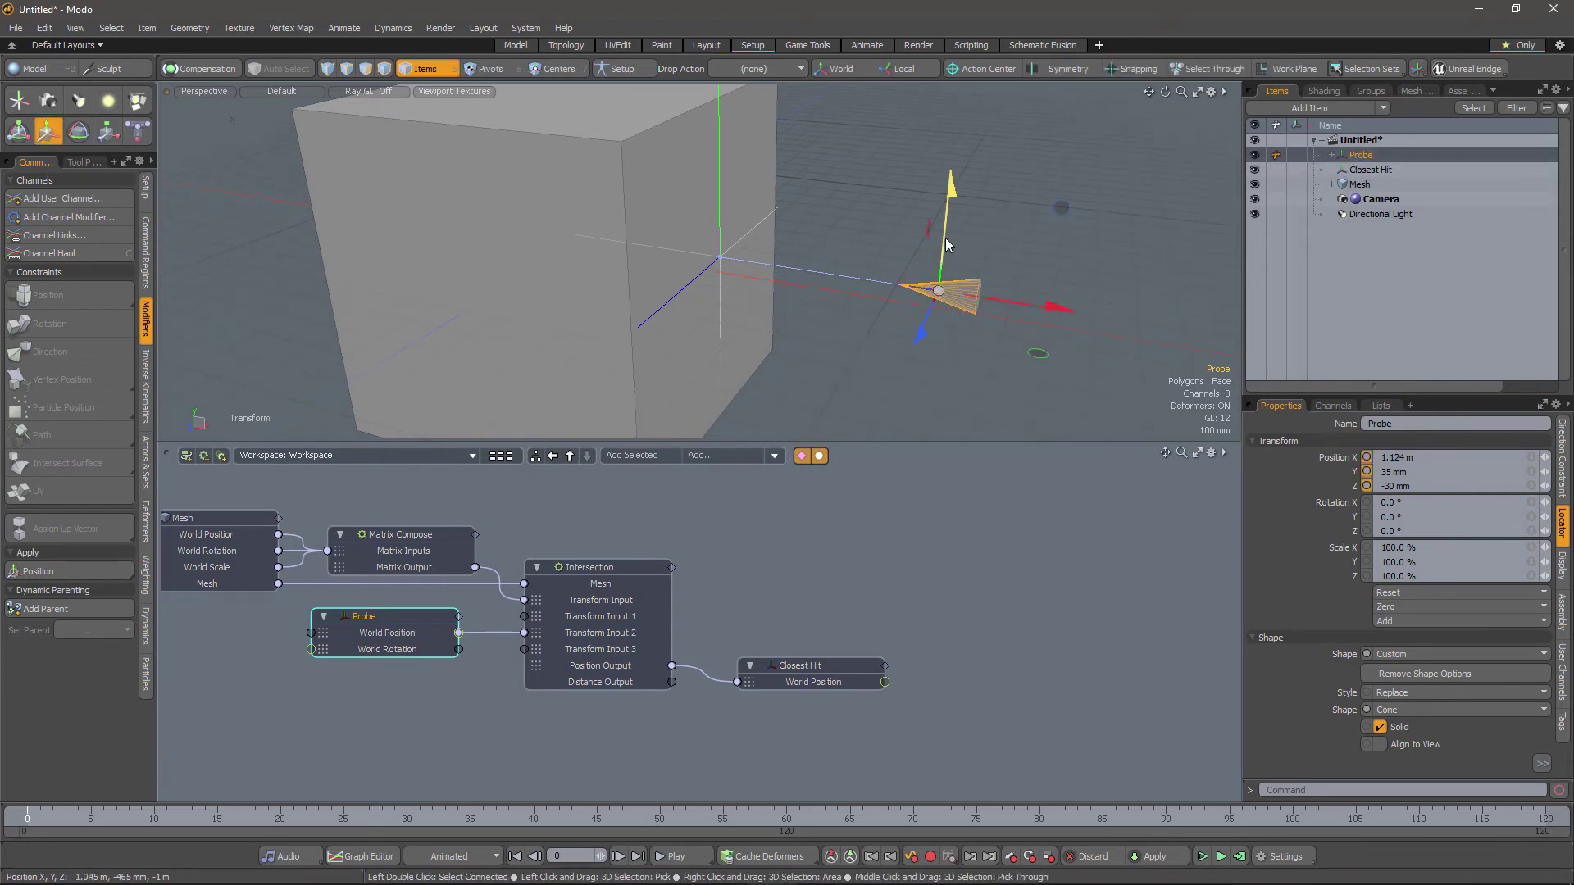
left_click_drag(947, 247, 958, 136)
left_click_drag(918, 305, 865, 388, "alt+shift")
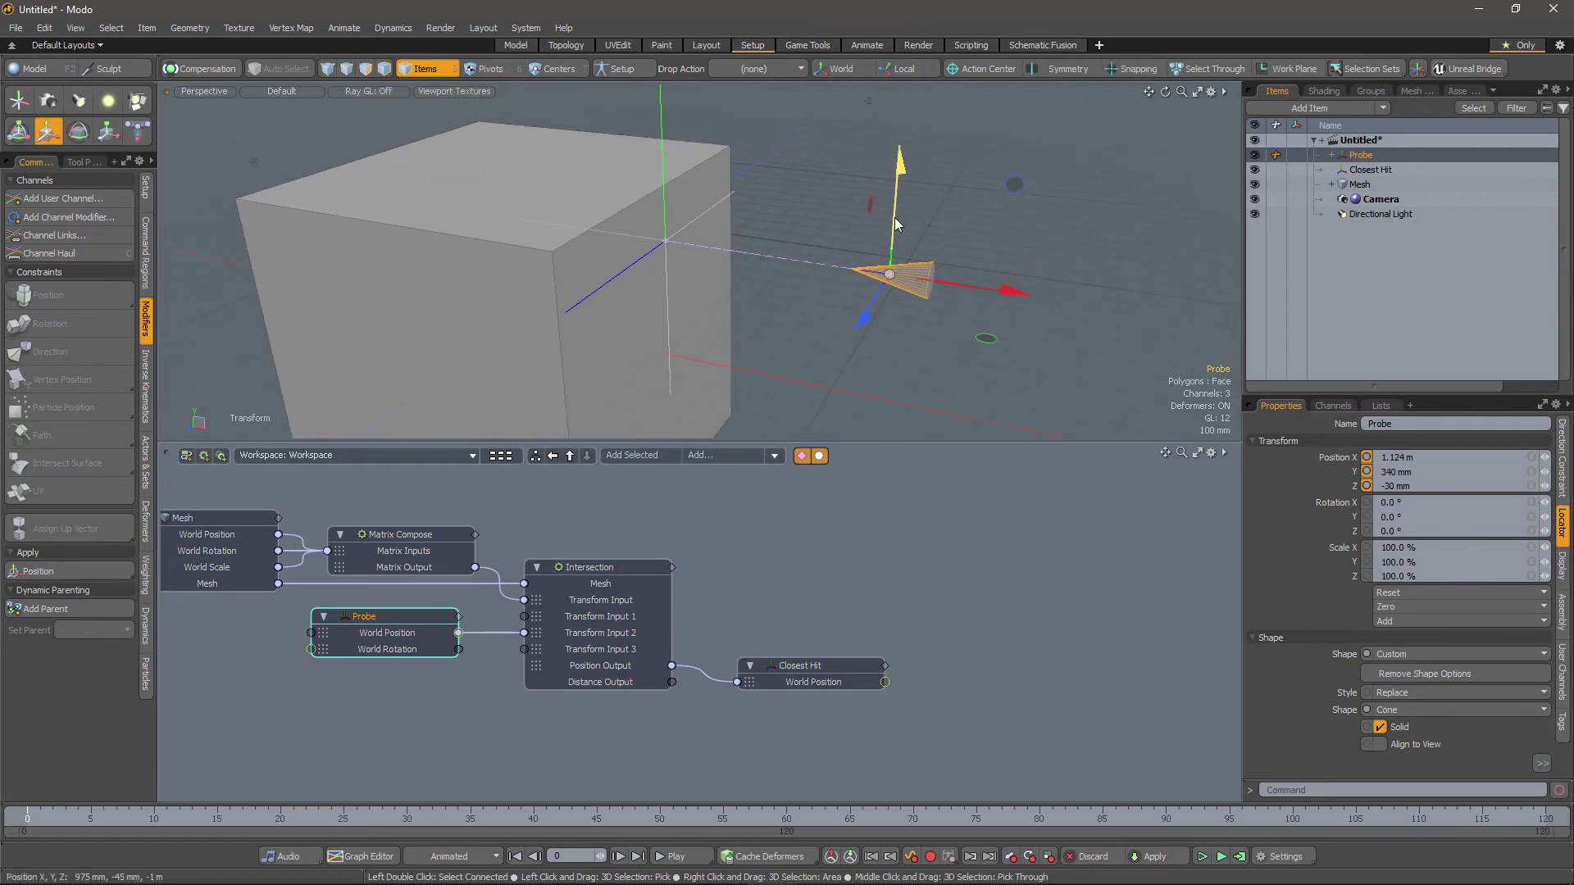
left_click_drag(900, 223, 907, 74)
left_click_drag(901, 184, 794, 331, "alt+shift")
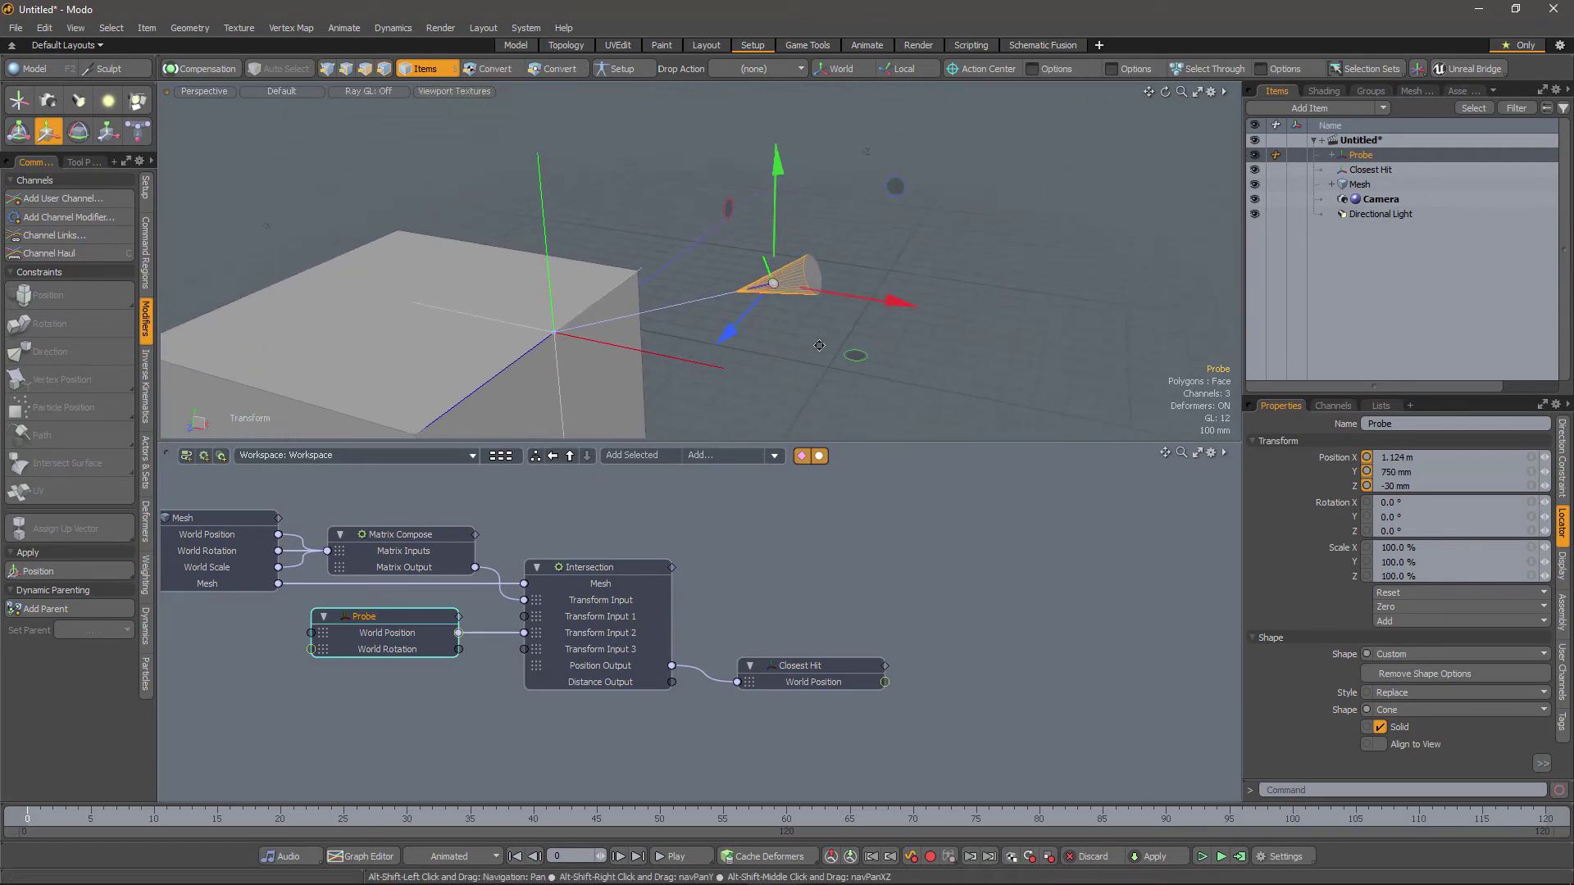
left_click_drag(778, 171, 779, 36)
left_click_drag(776, 99, 778, 136)
Lower the Probe to 125 mm in Y and show the Direction Constraint node in the schematic
left_click_drag(858, 287, 799, 263, "alt")
left_click_drag(866, 115, 847, 370)
left_click_drag(752, 366, 762, 195, "alt+shift")
left_click_drag(764, 402, 822, 351, "alt")
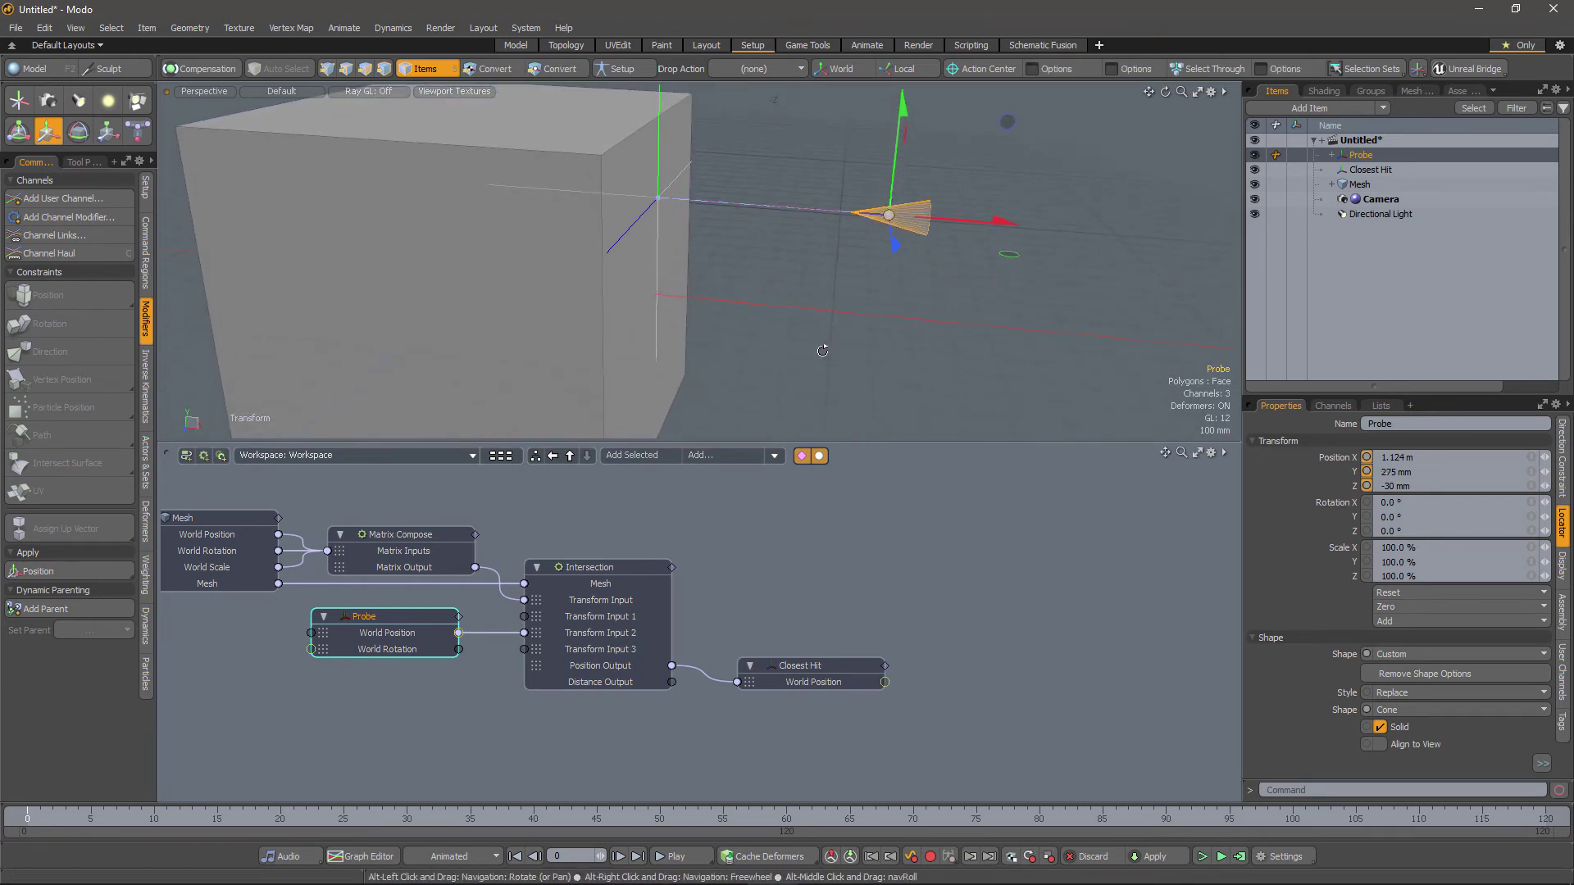
left_click_drag(902, 113, 894, 201)
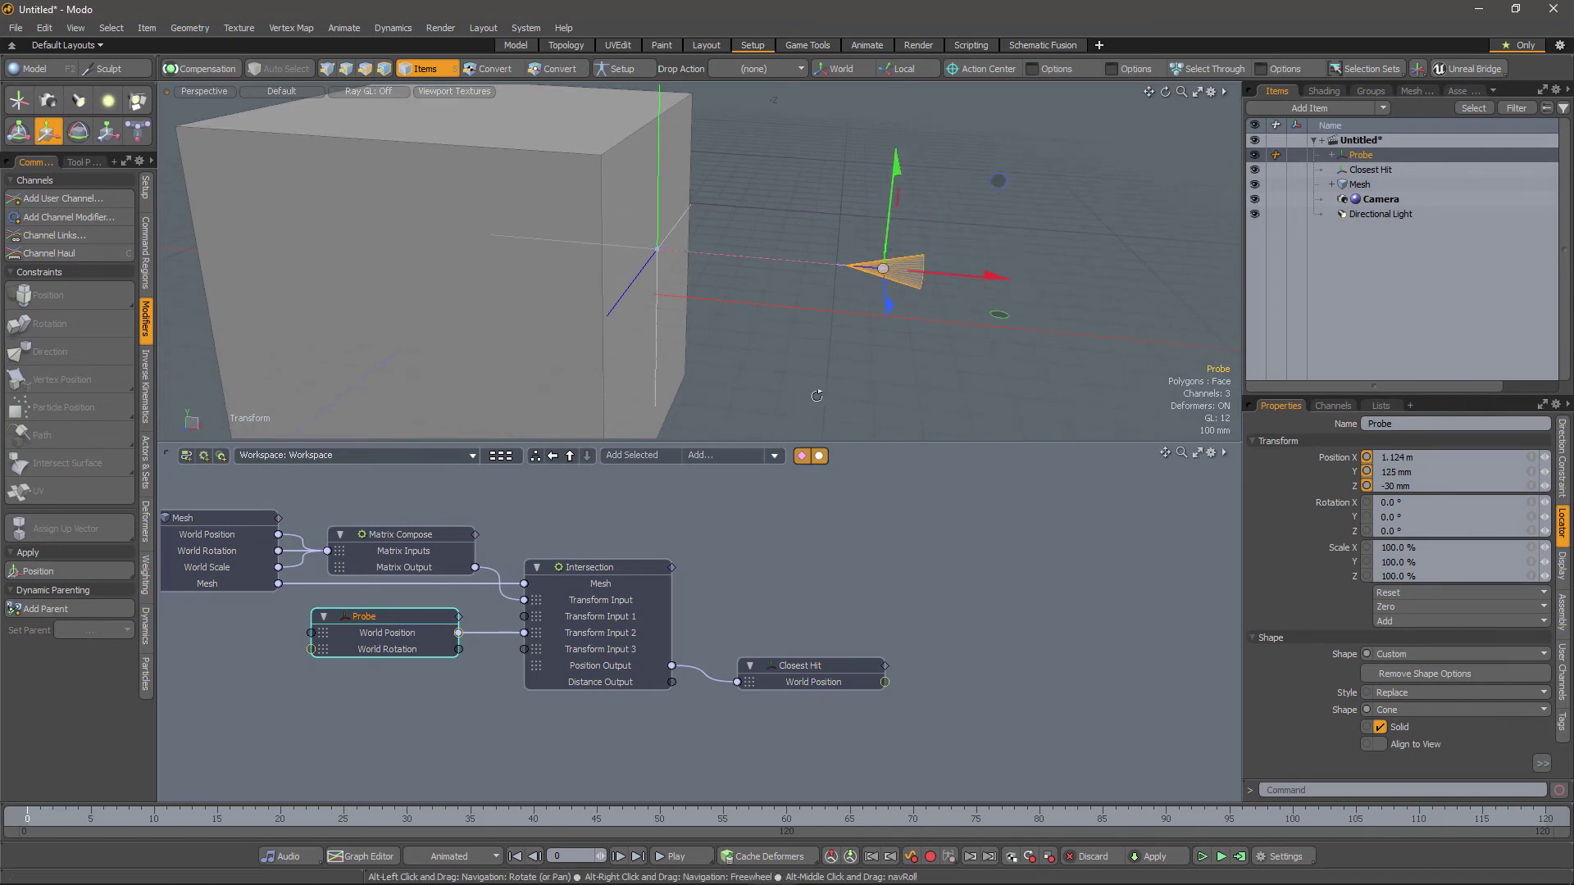
left_click_drag(812, 389, 750, 388, "alt+shift")
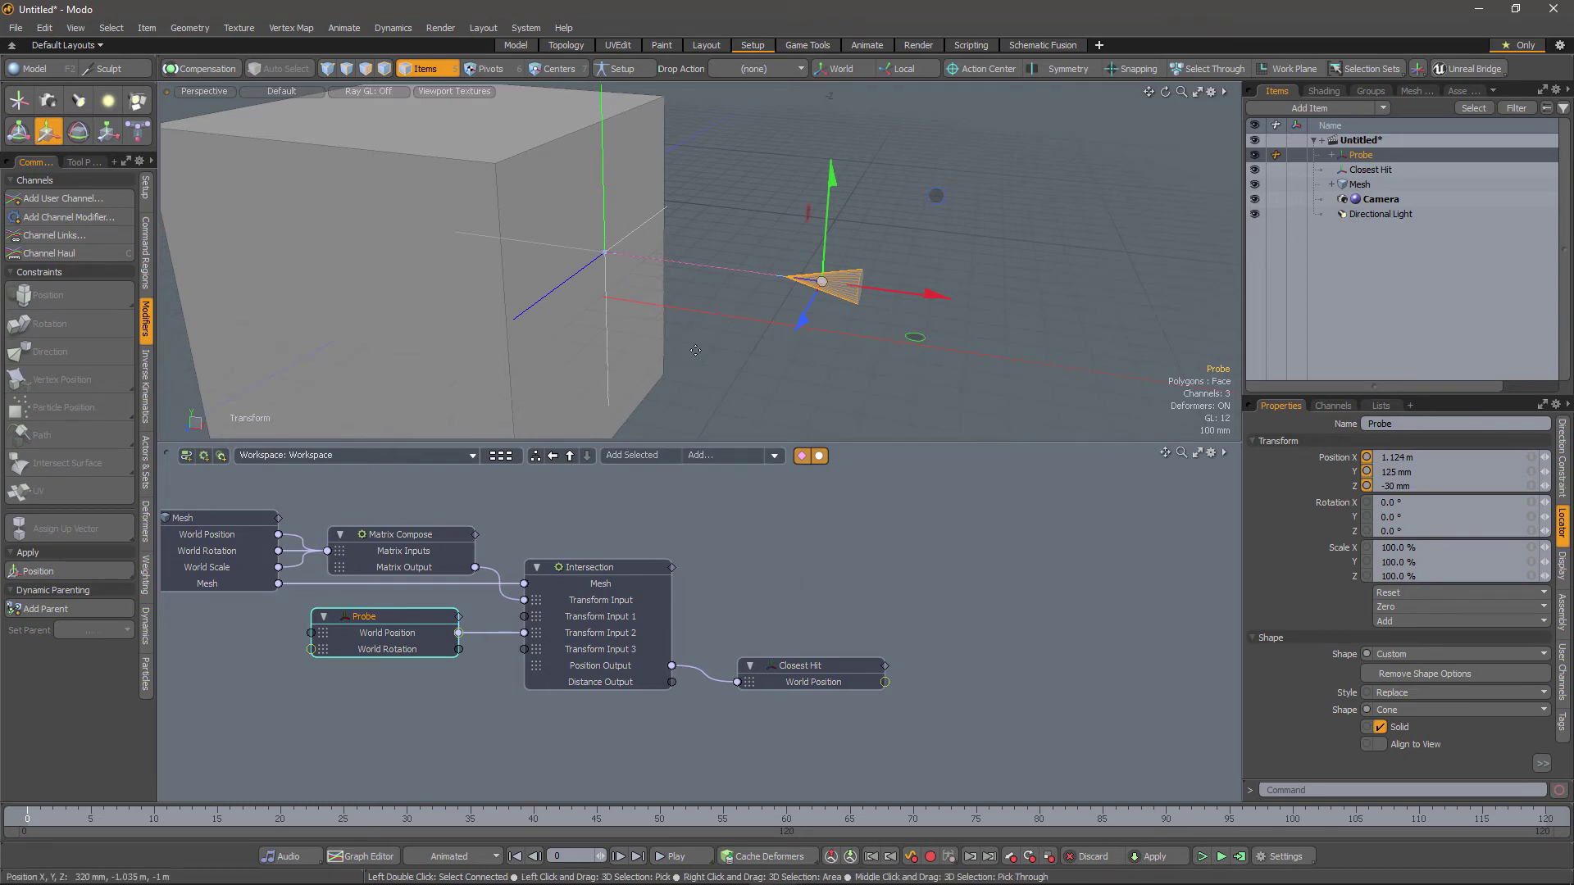
left_click_drag(906, 359, 855, 388, "alt")
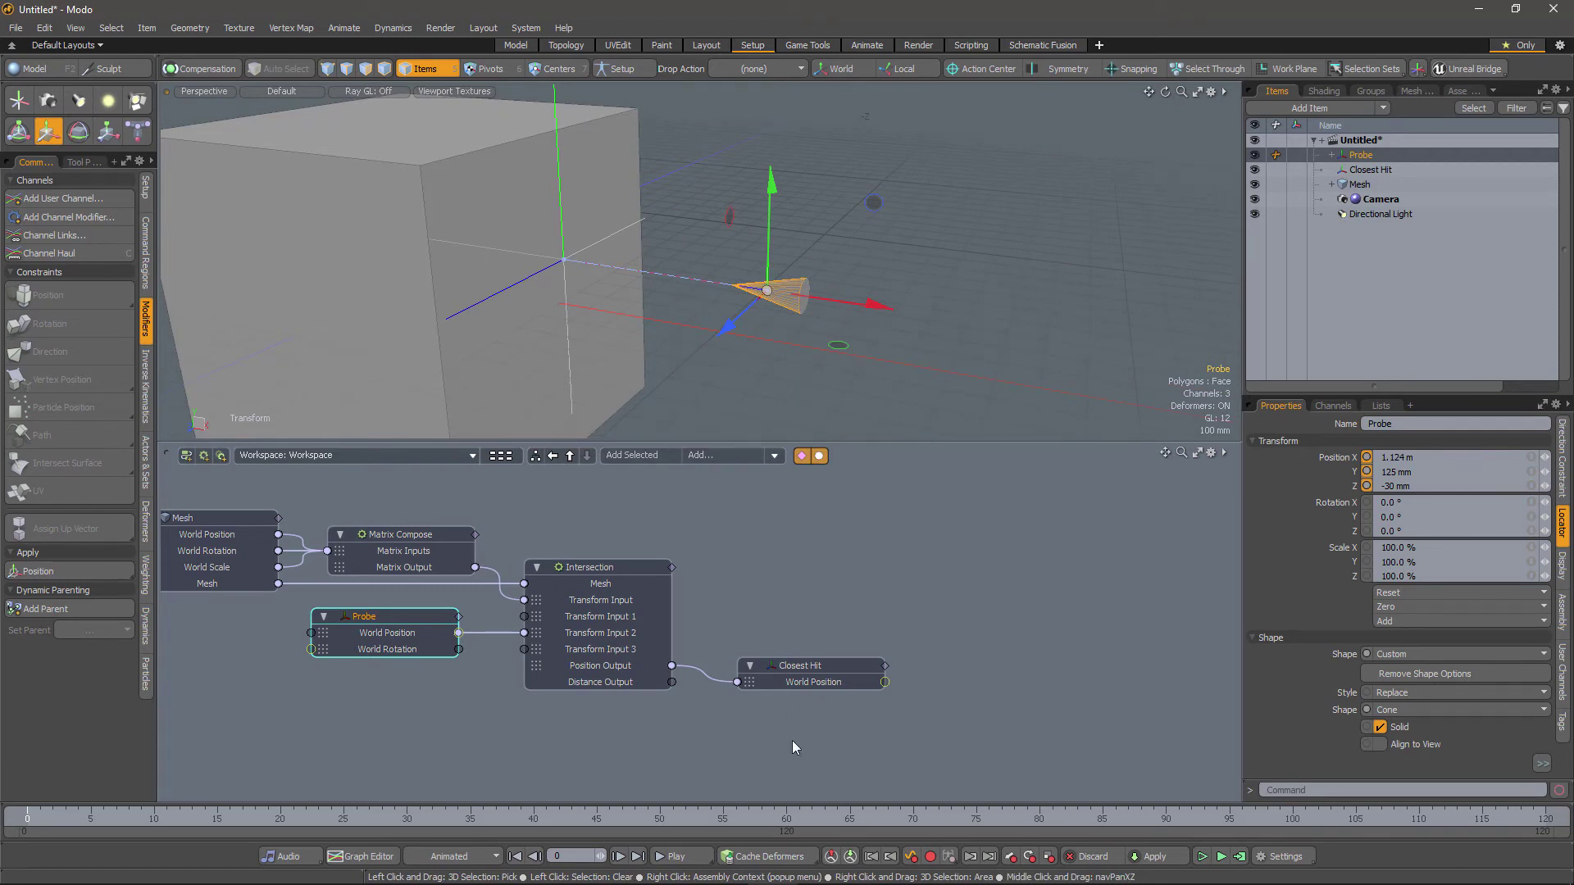
double_click(886, 684)
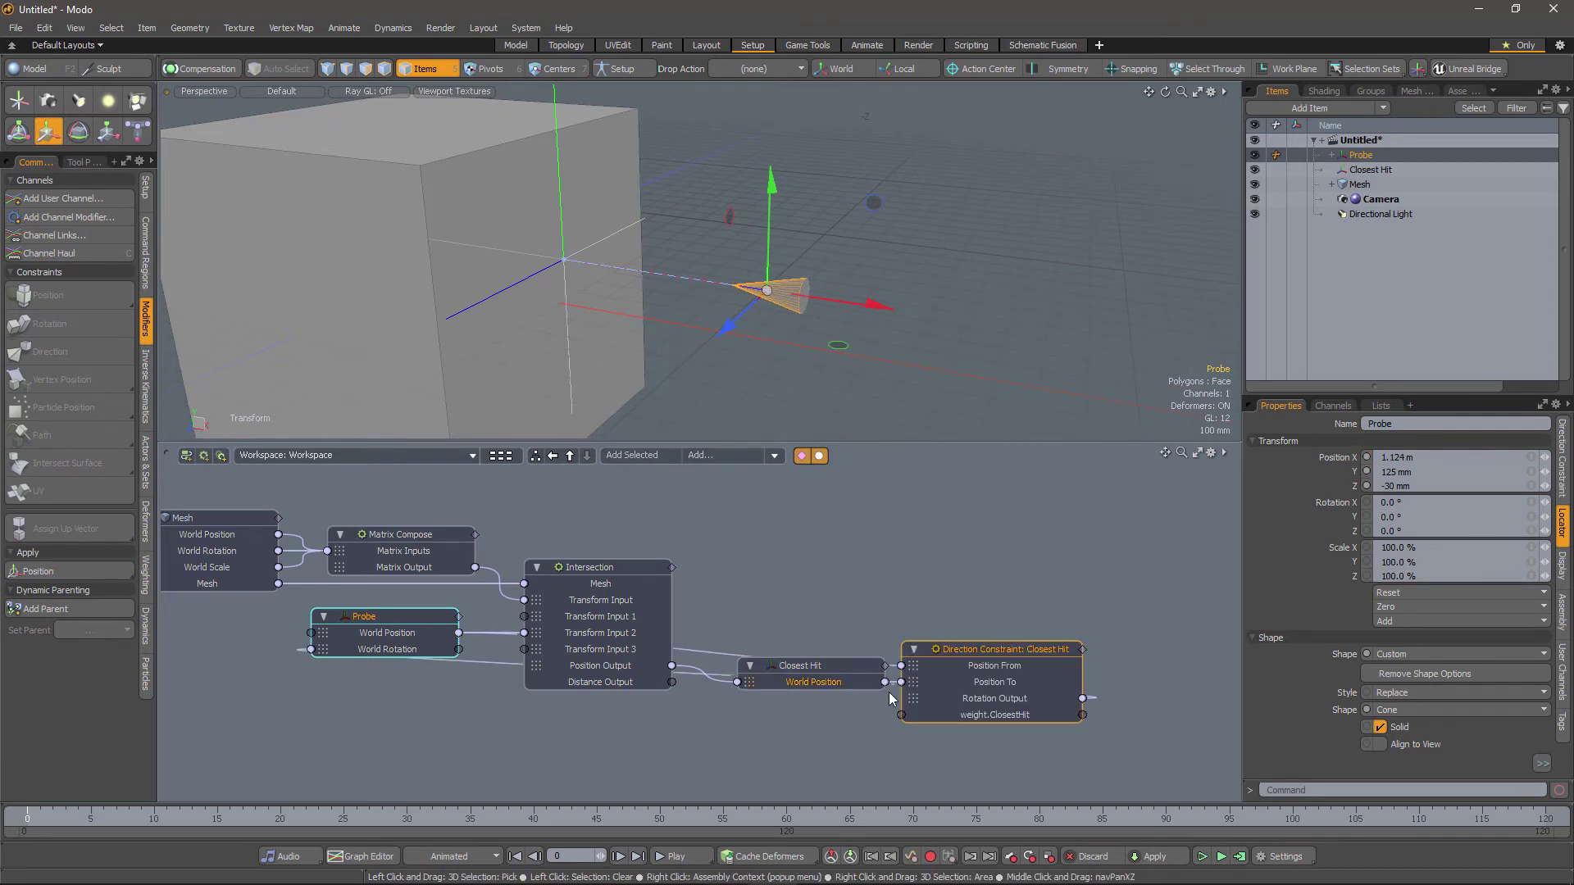
Align the Direction Constraint node with Intersection, then add an Intersect Surface locator for Probe and Mesh
left_click_drag(959, 649, 964, 572)
left_click_drag(870, 717, 654, 720)
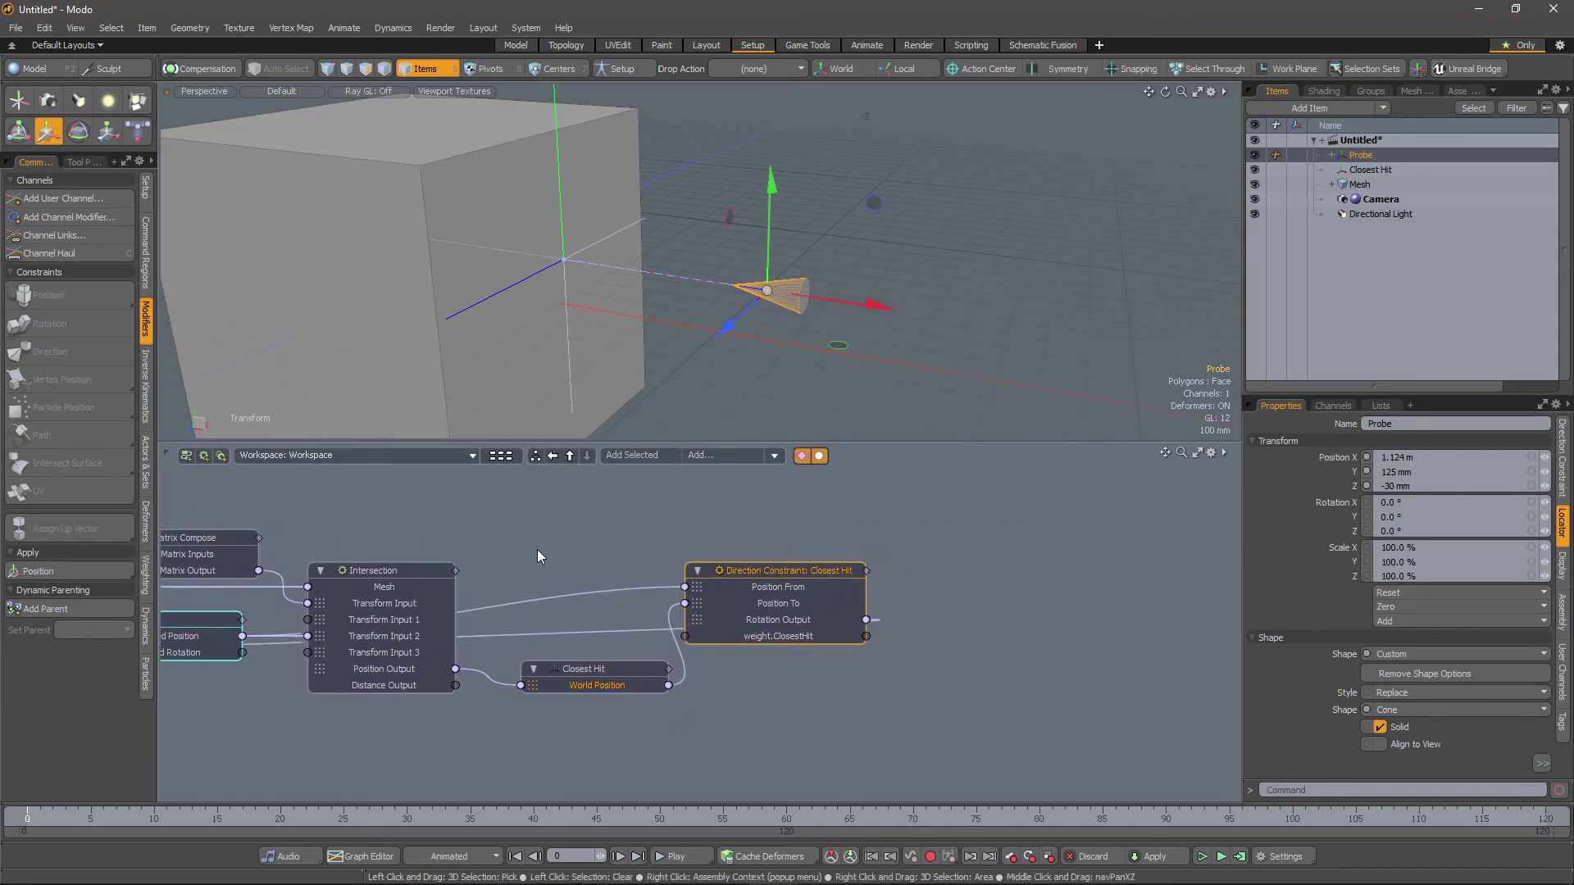
left_click(538, 551)
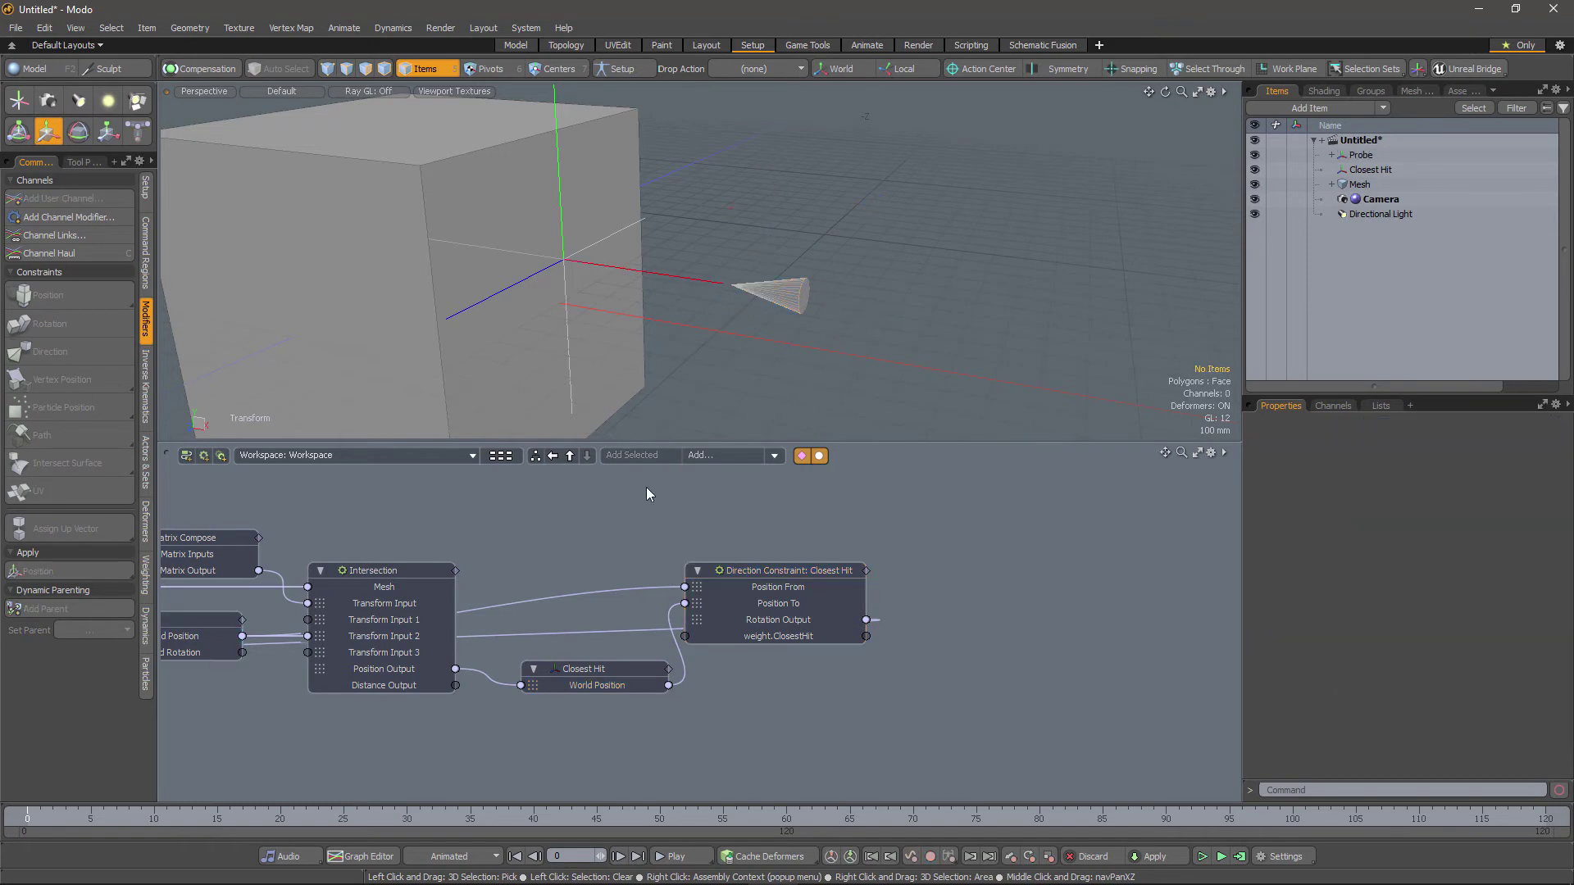
left_click(1361, 155)
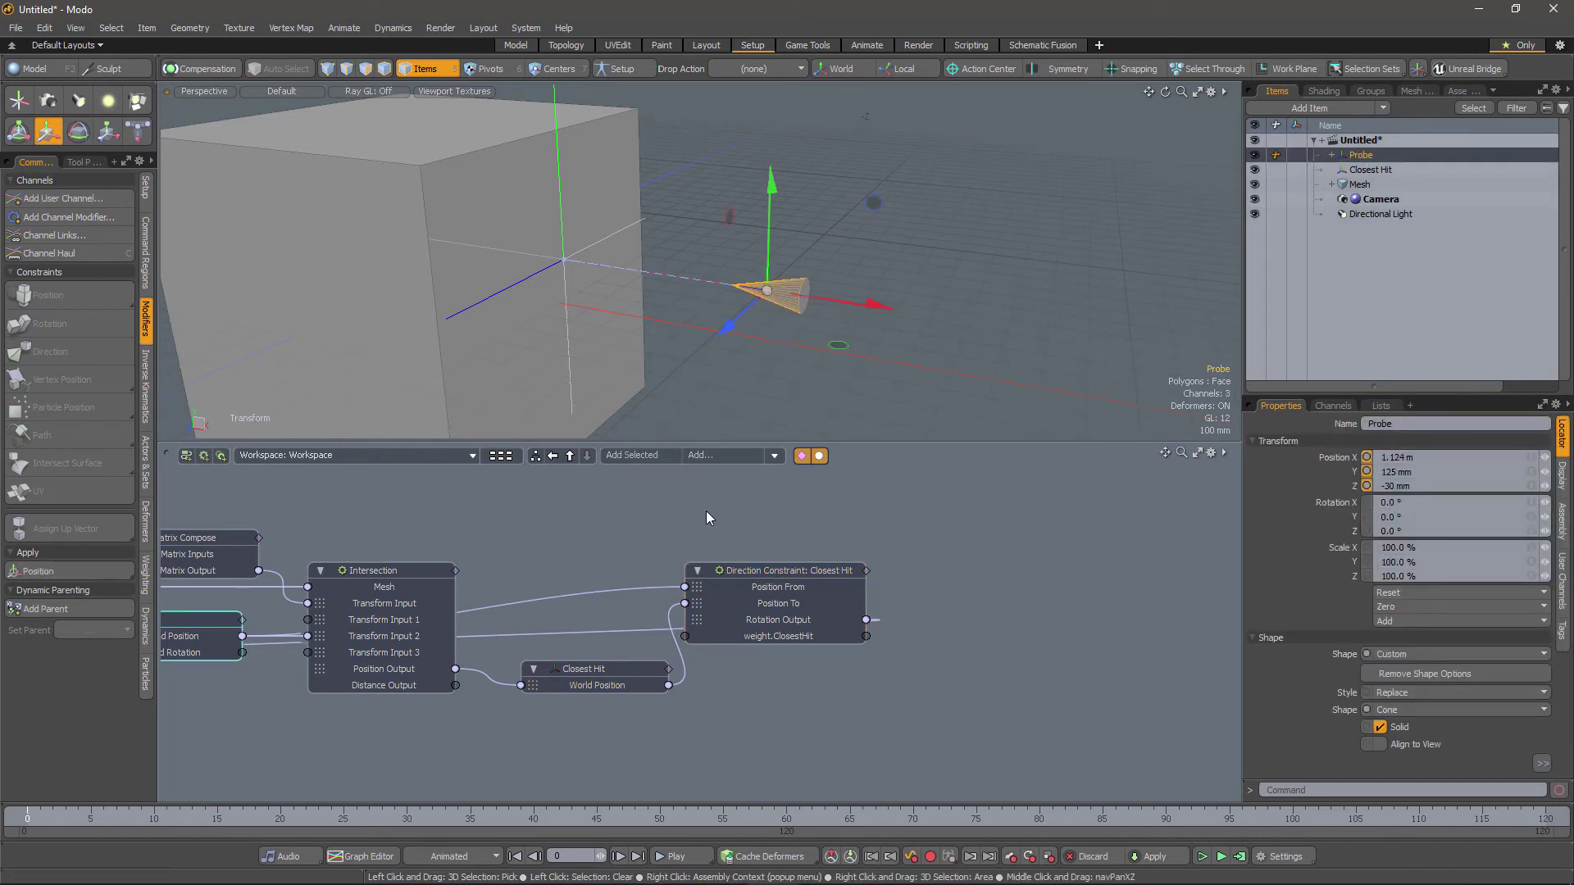
left_click(490, 241, "shift")
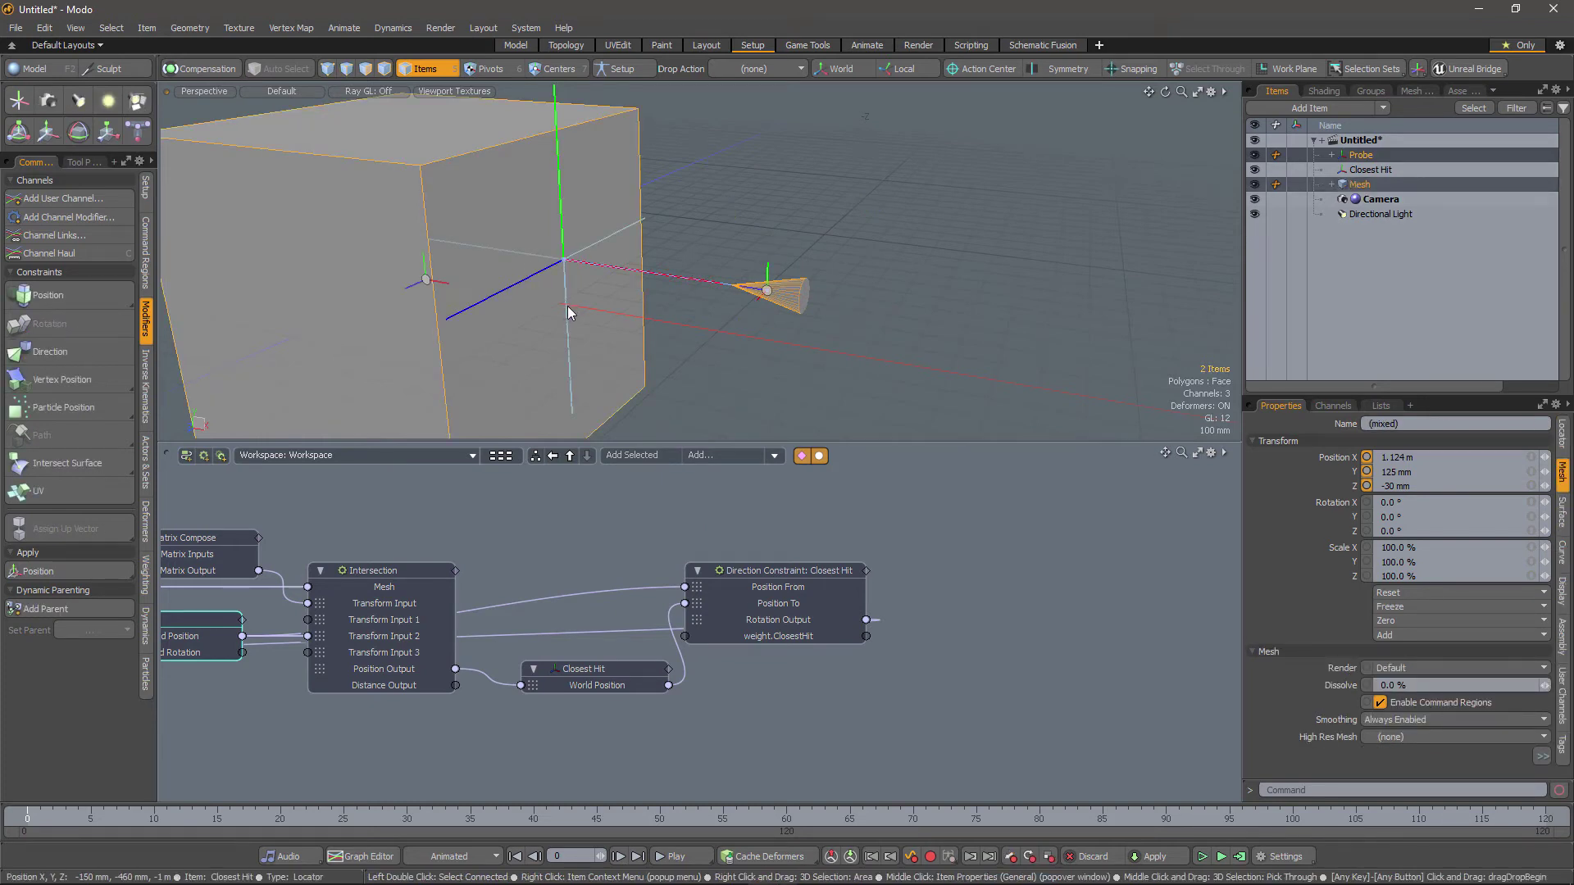
left_click(59, 462)
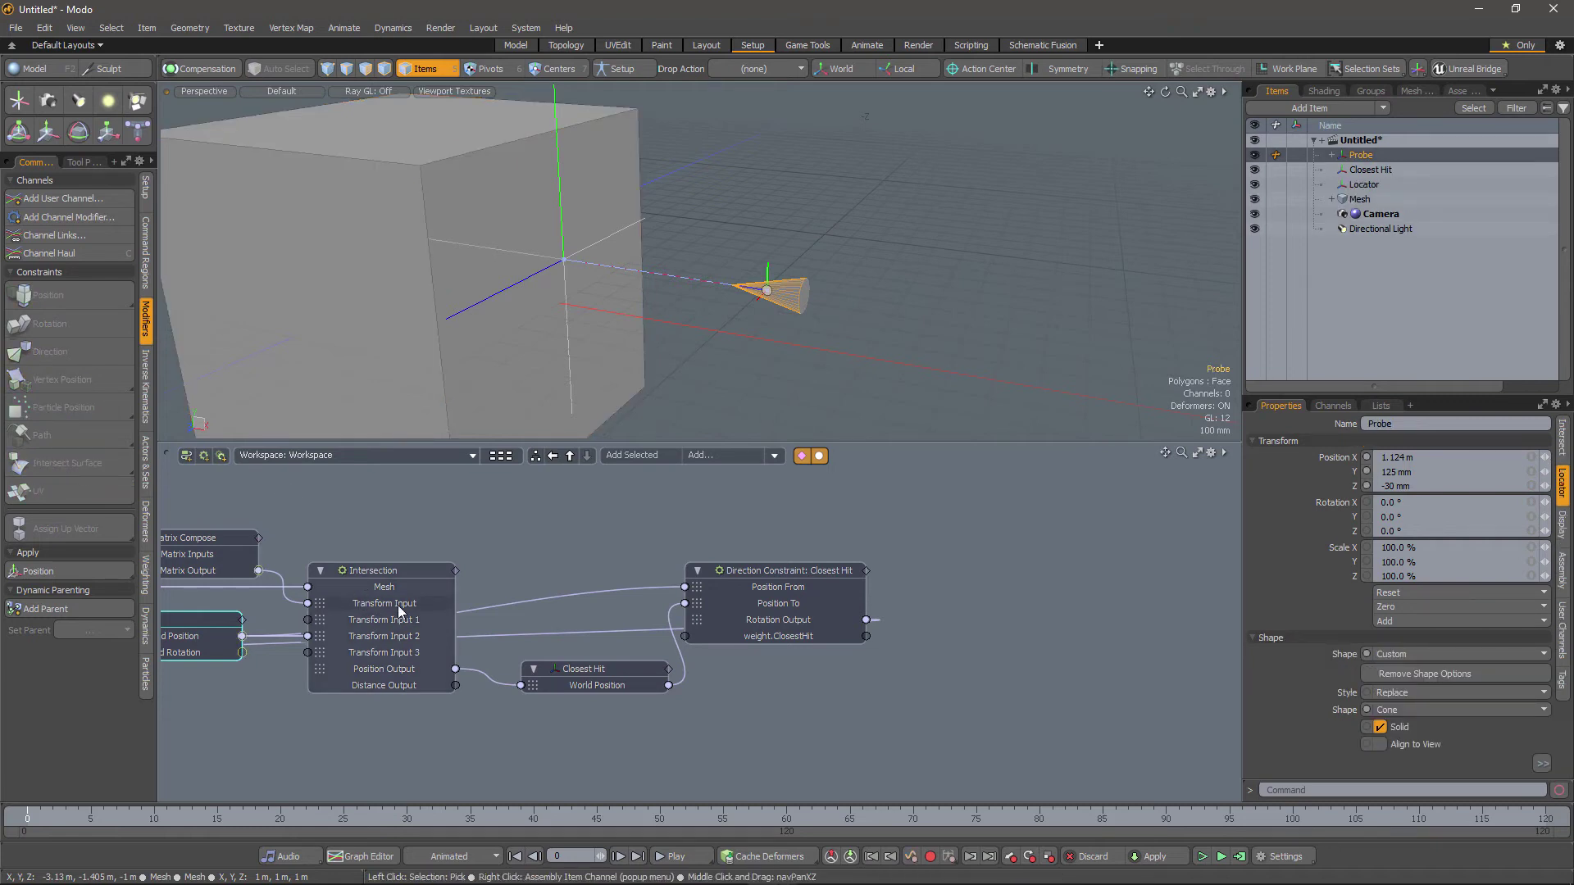
Place the new Intersect node in the schematic and set its Mode to Ray
left_click(627, 455)
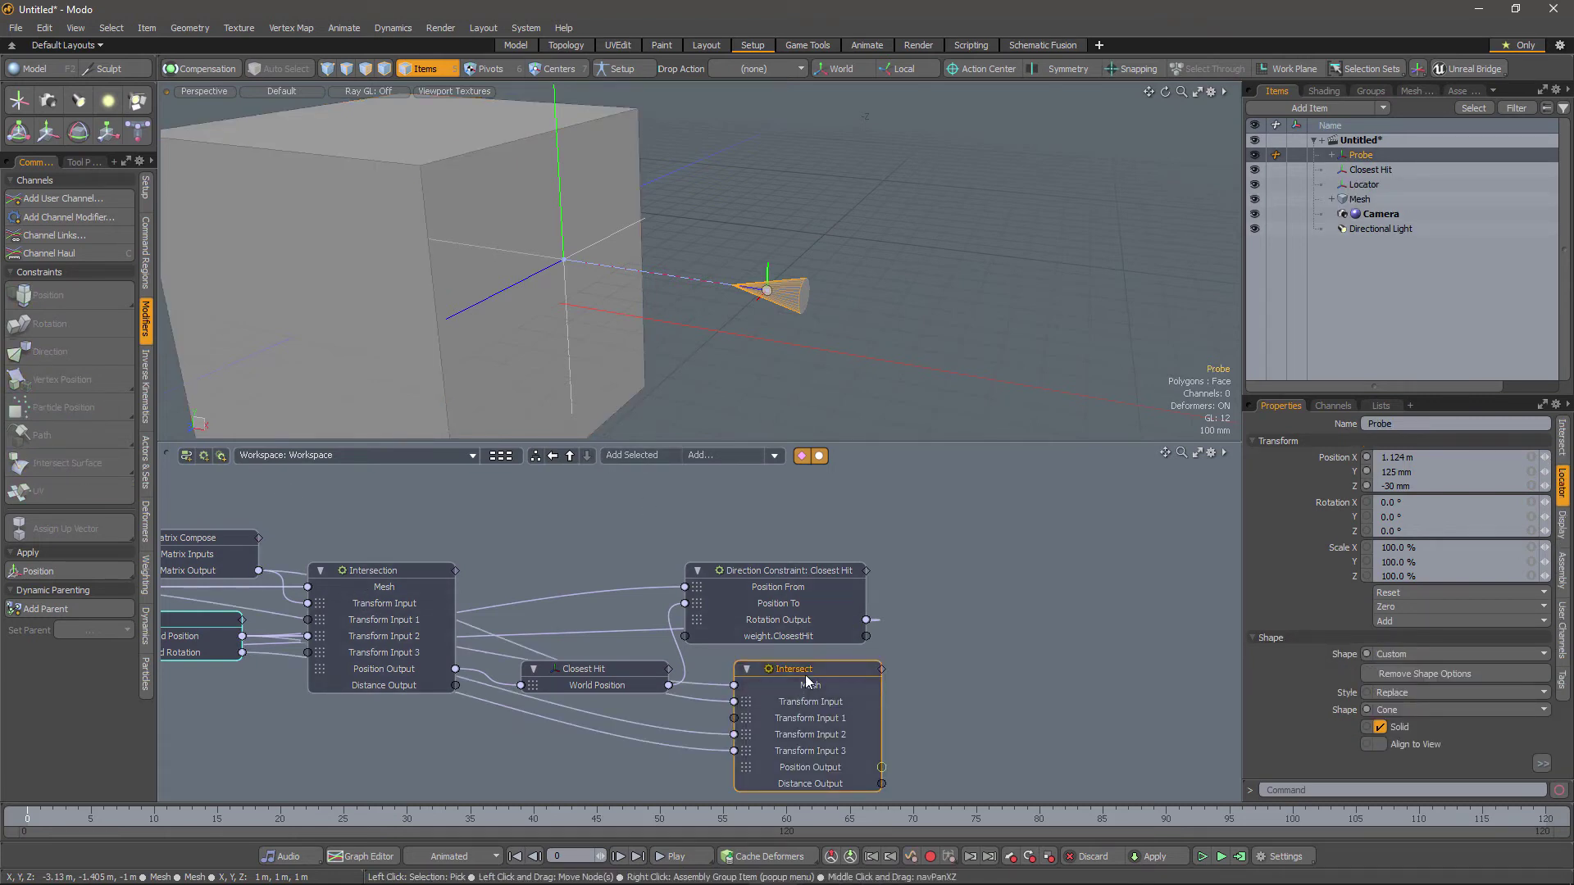
left_click_drag(807, 678, 958, 655)
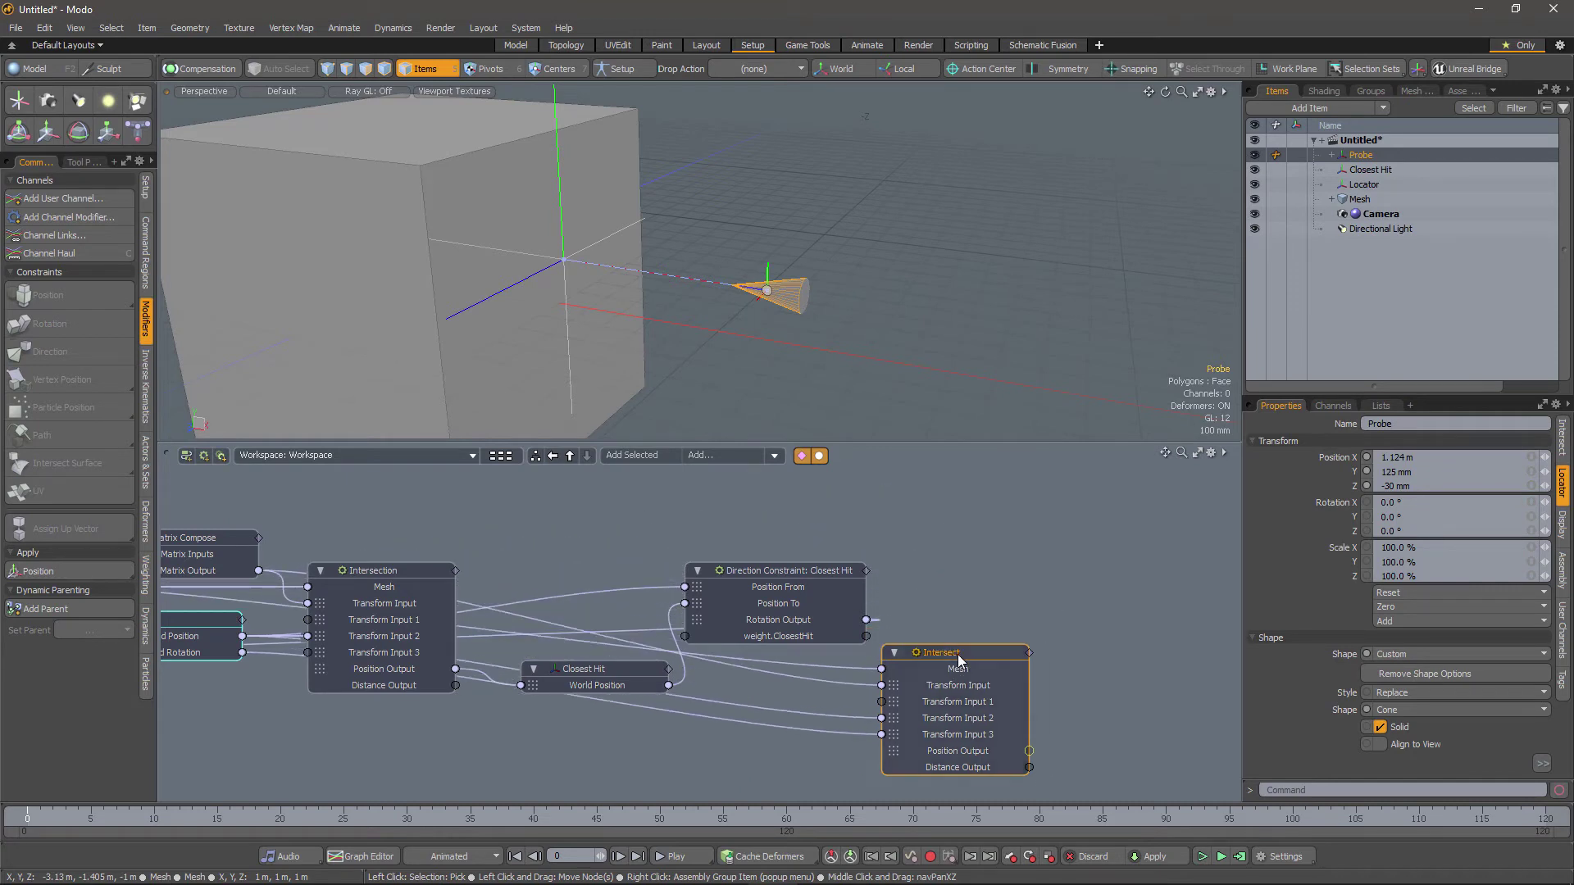
left_click(1563, 444)
left_click(1469, 422)
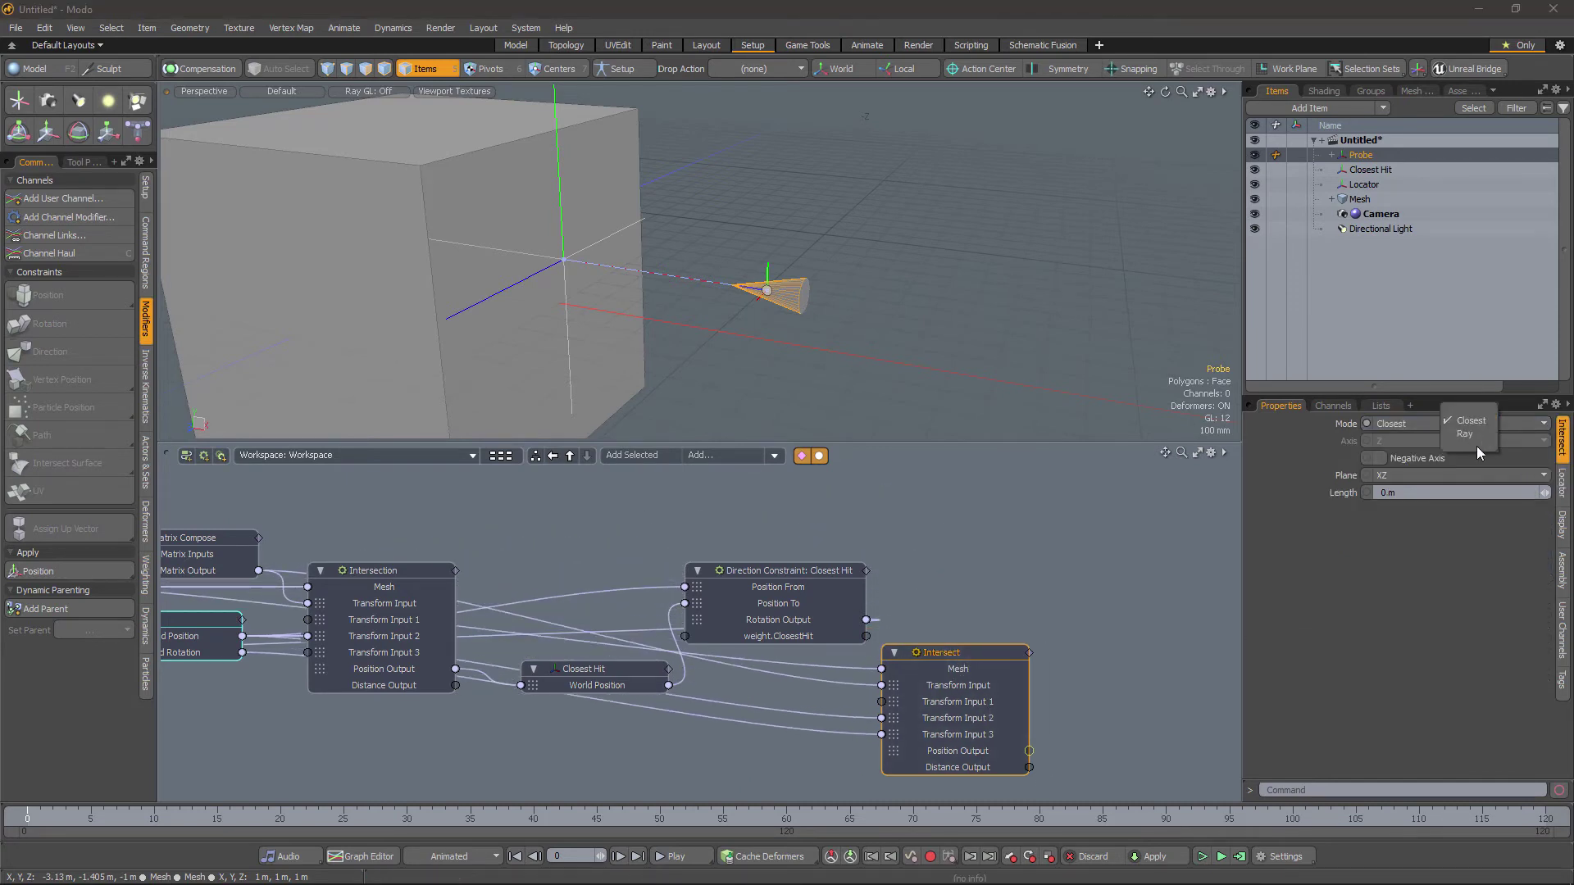
left_click(1471, 437)
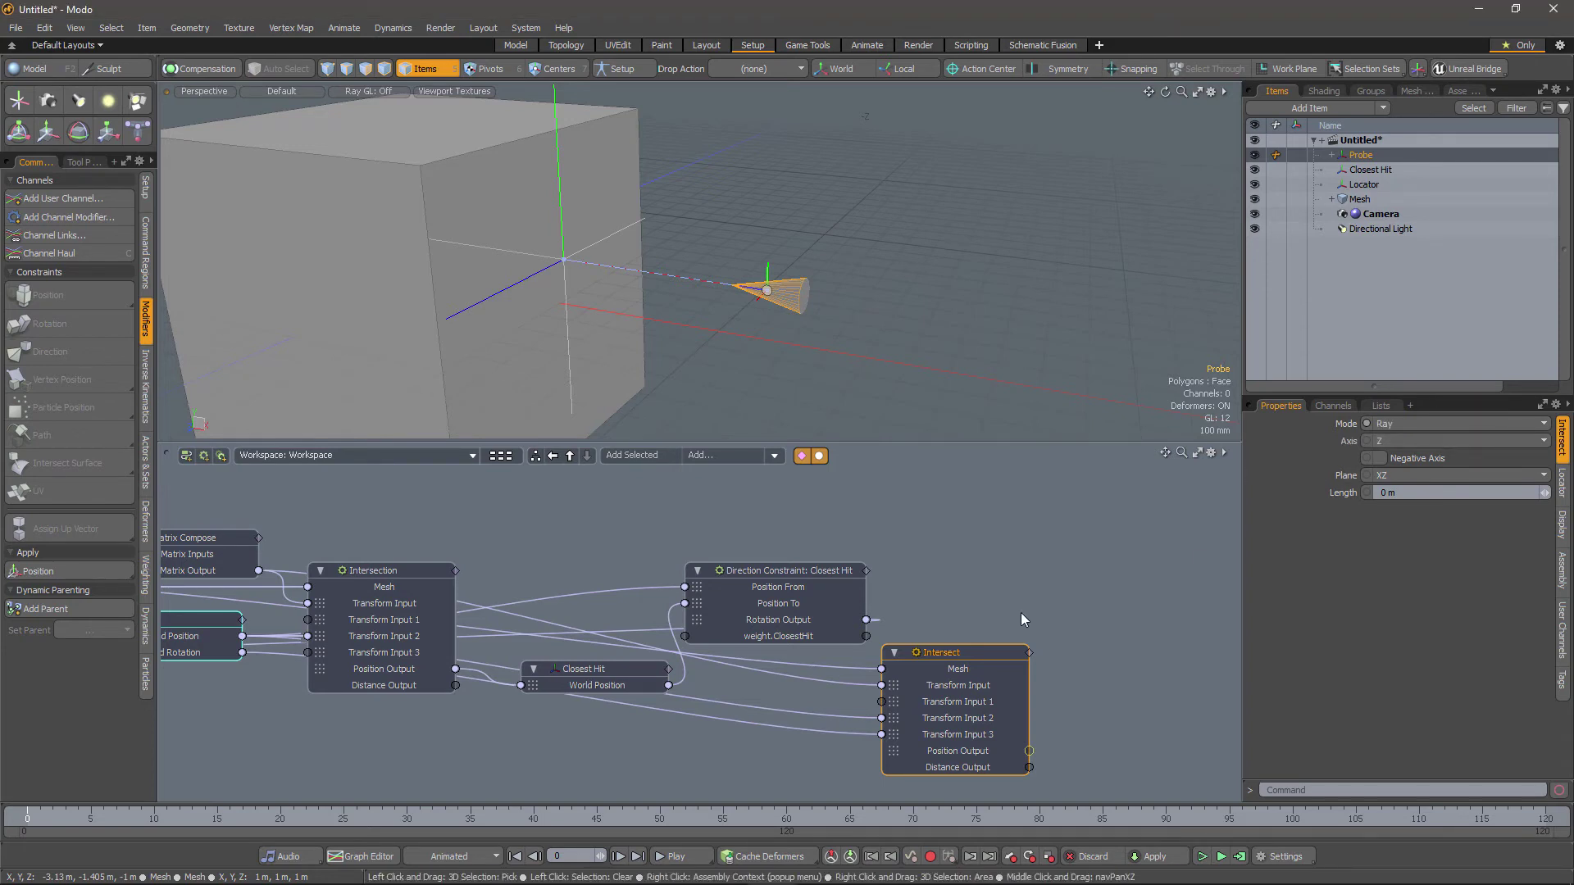
Reveal the Locator driven by Position Output and place it right of Intersect
middle_click_drag(1013, 594, 771, 545)
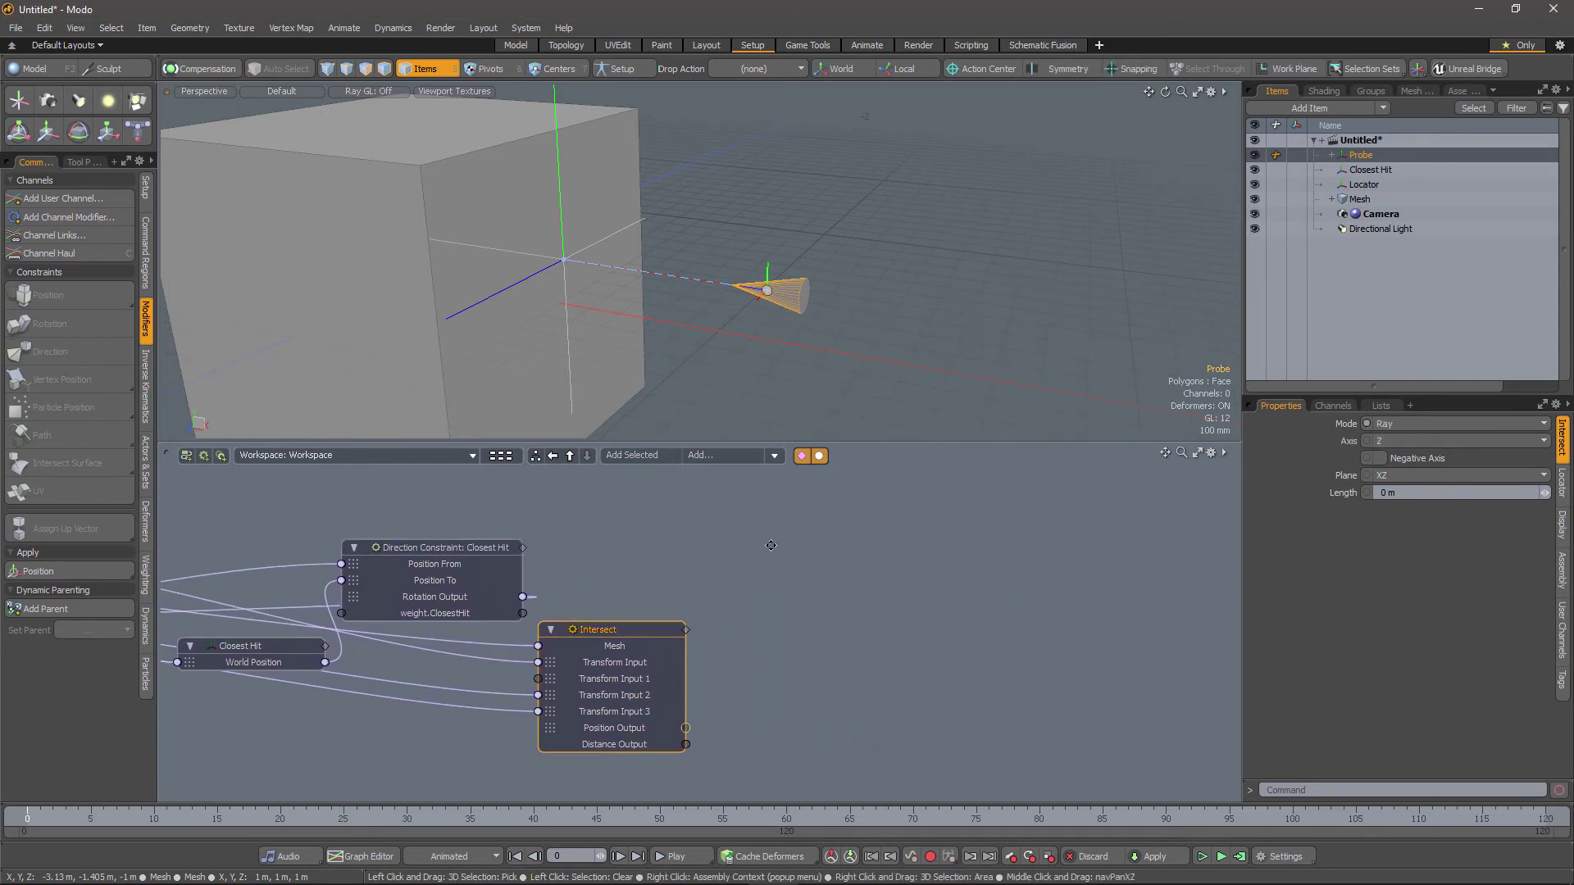
double_click(687, 727)
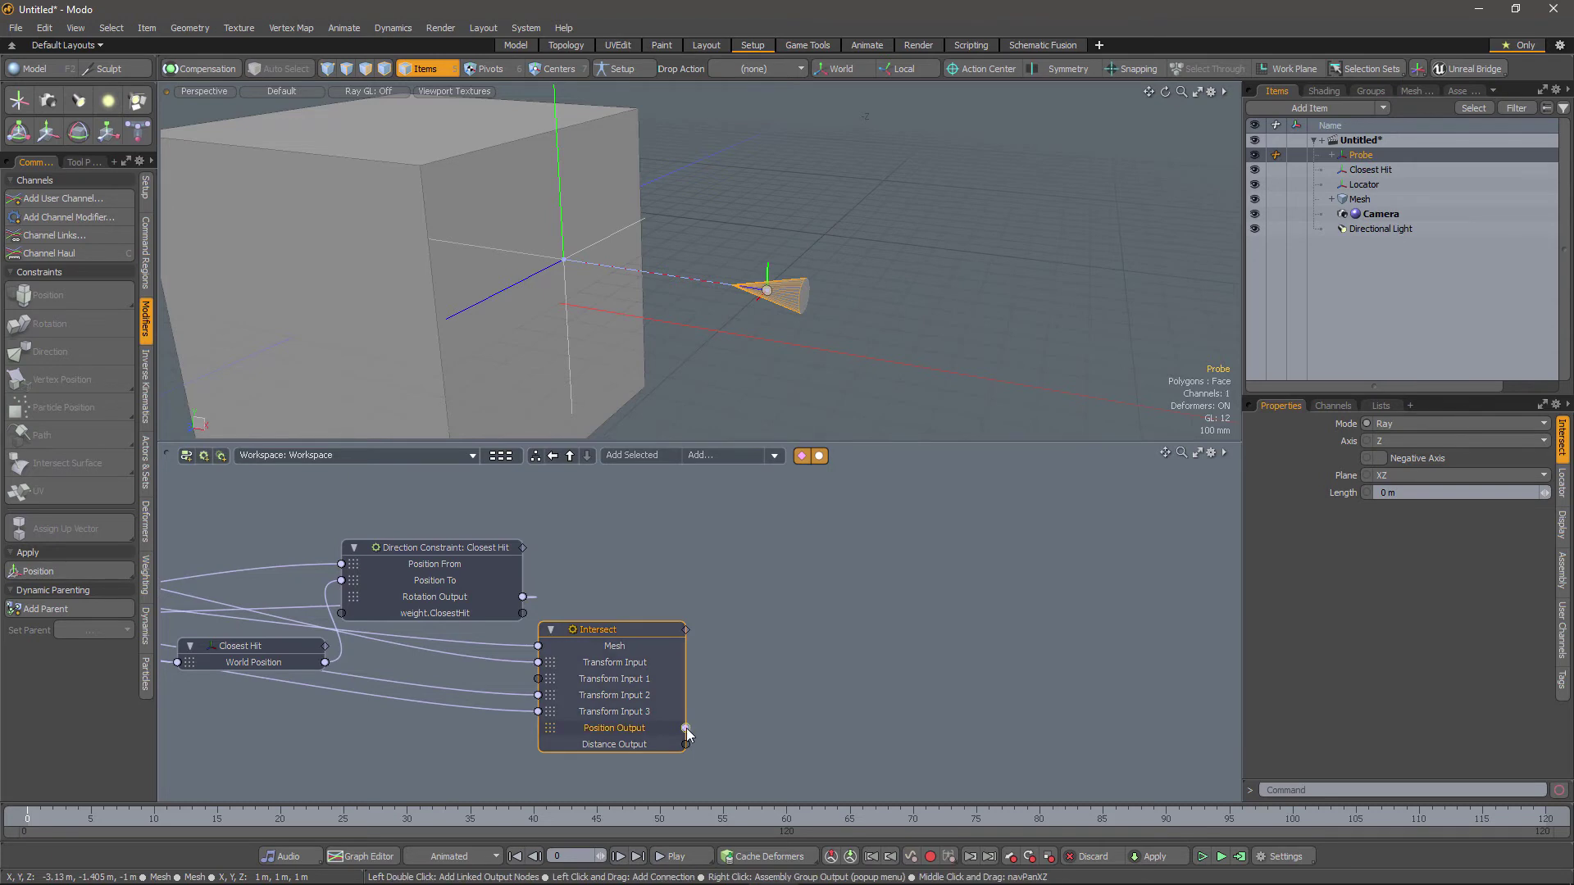
left_click_drag(780, 711, 890, 623)
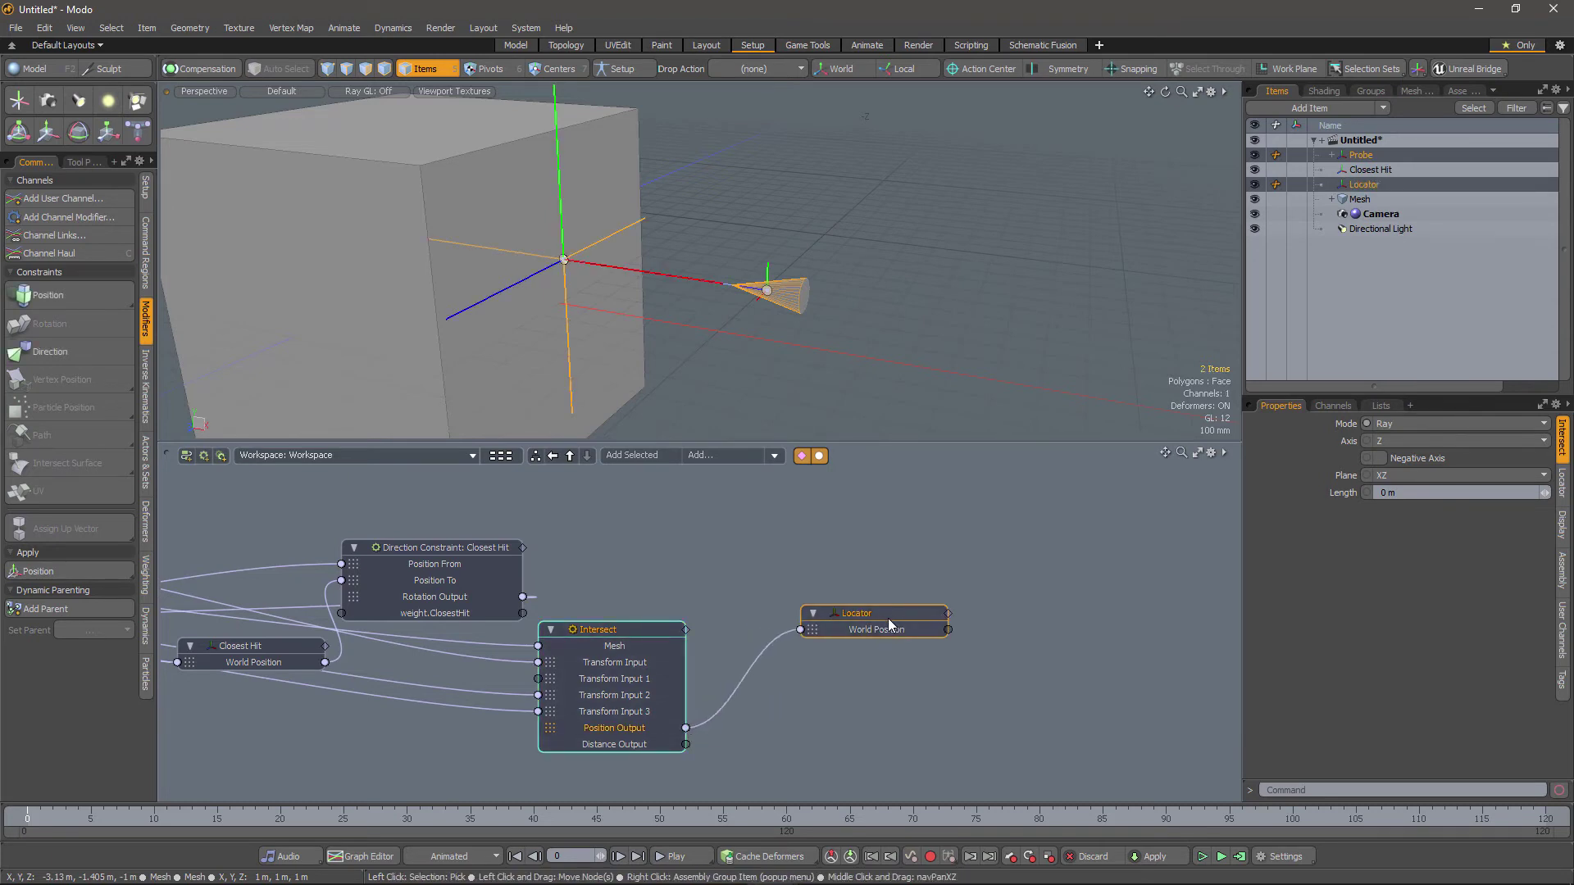
Rename the Locator item to 'Ray Hit'
right_click(1370, 182)
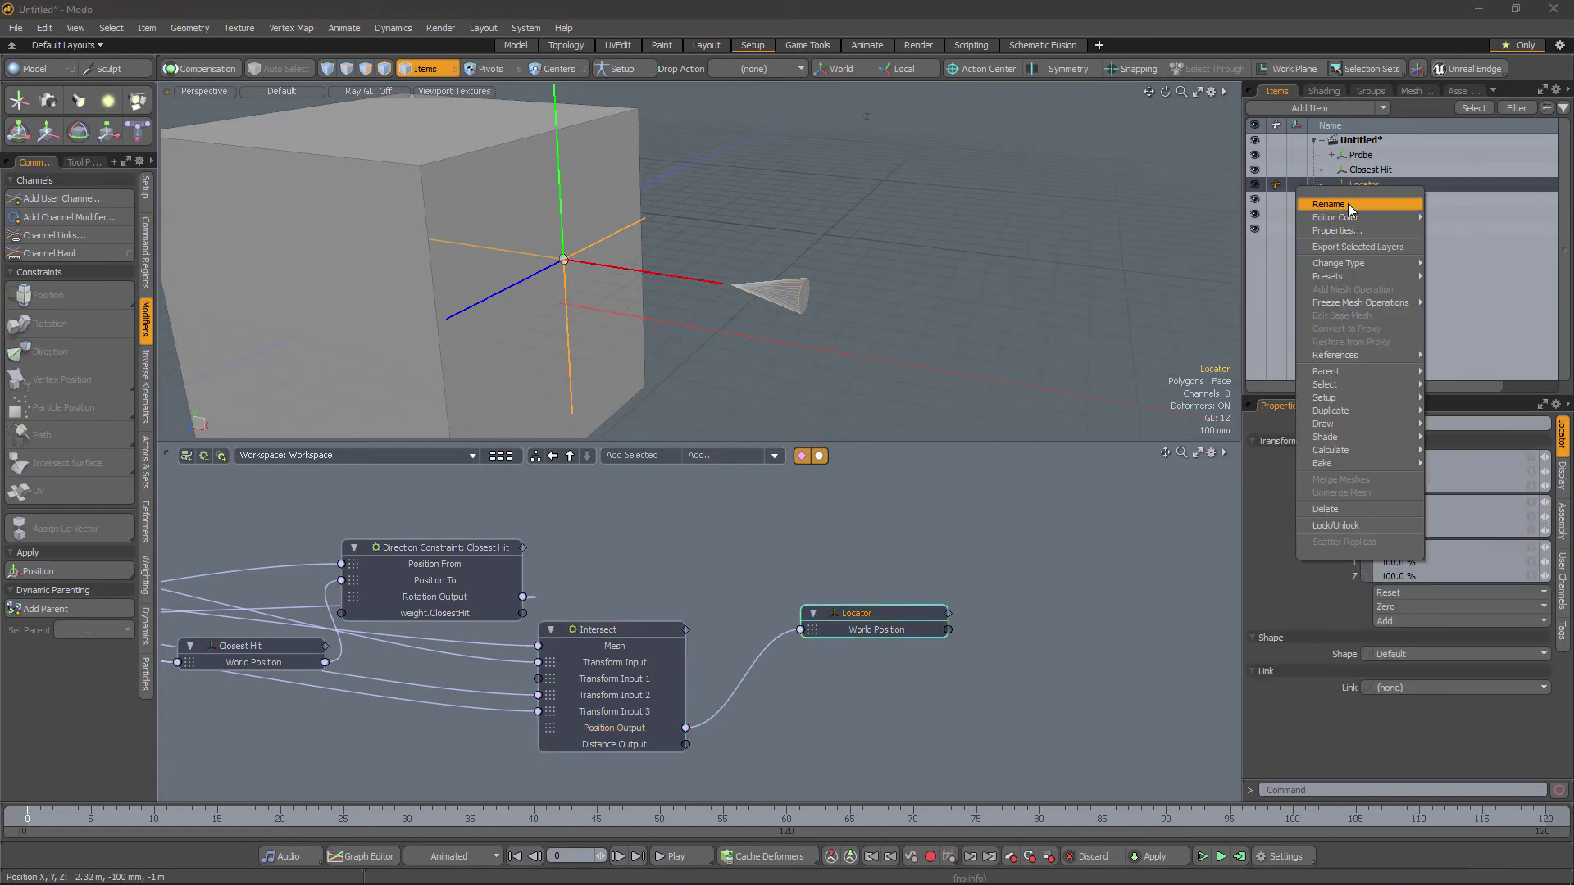
left_click(1349, 206)
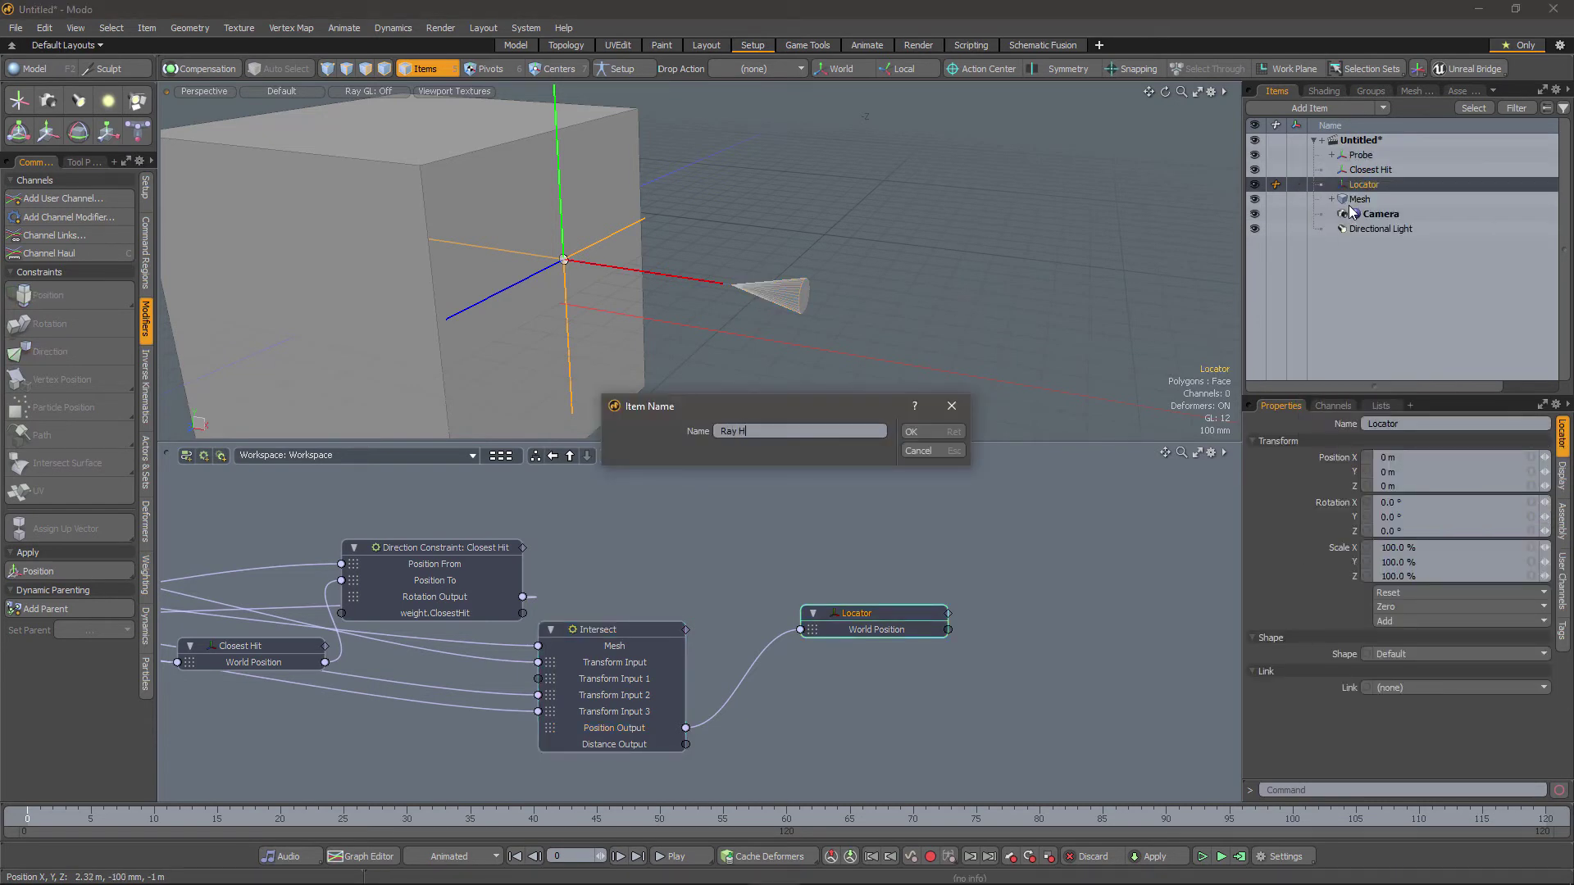
key("Return")
Pan the node graph, move the Intersection node lower, and select the Probe cone
middle_click_drag(717, 596, 830, 592)
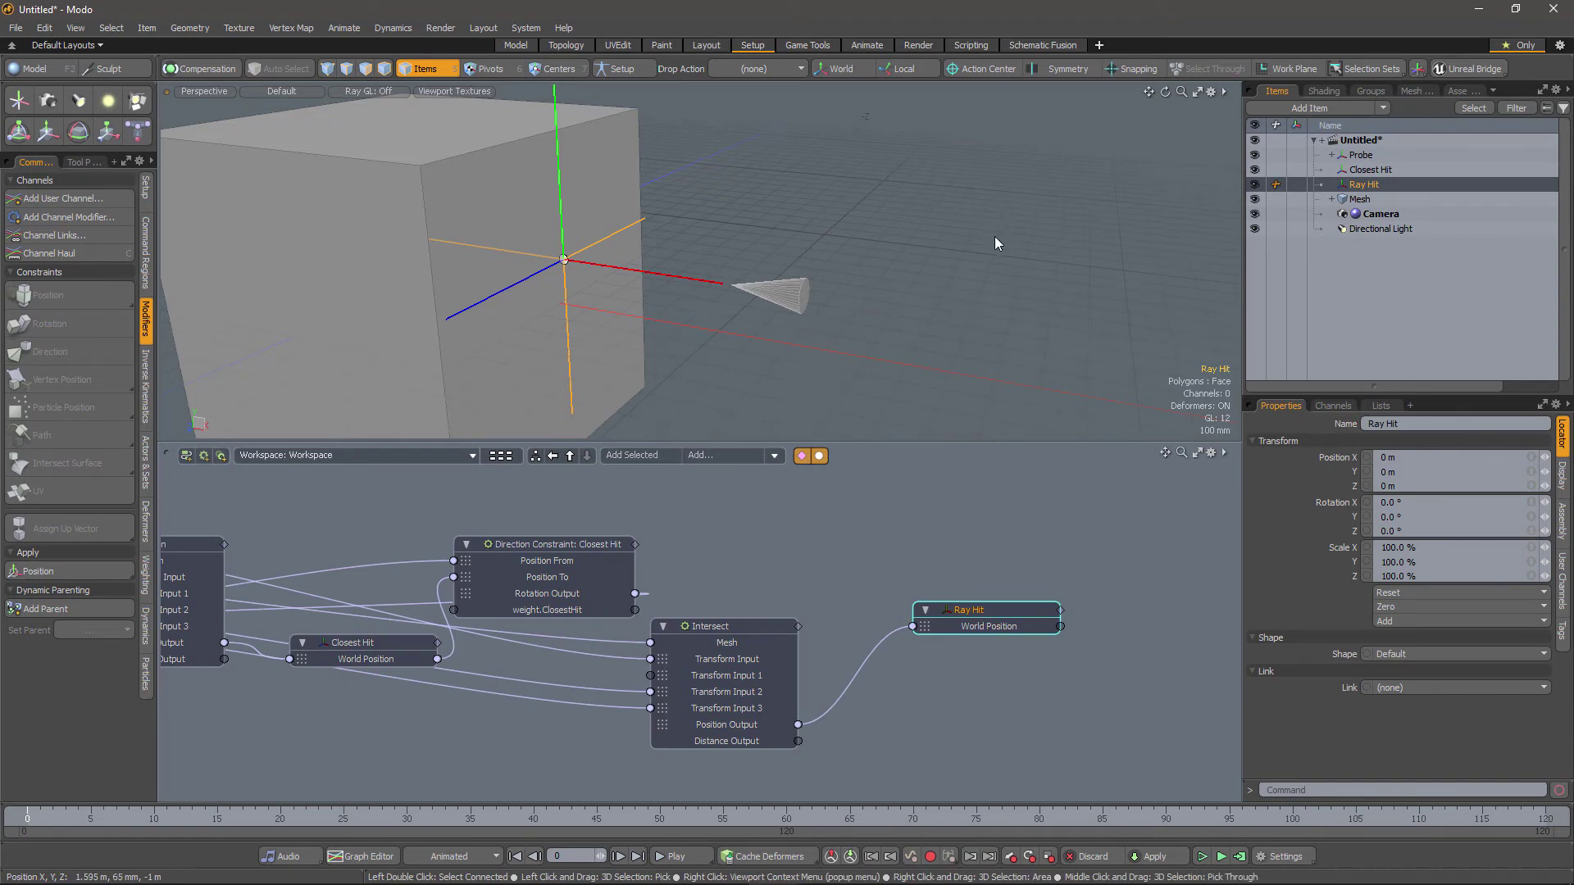
middle_click_drag(769, 592, 853, 548)
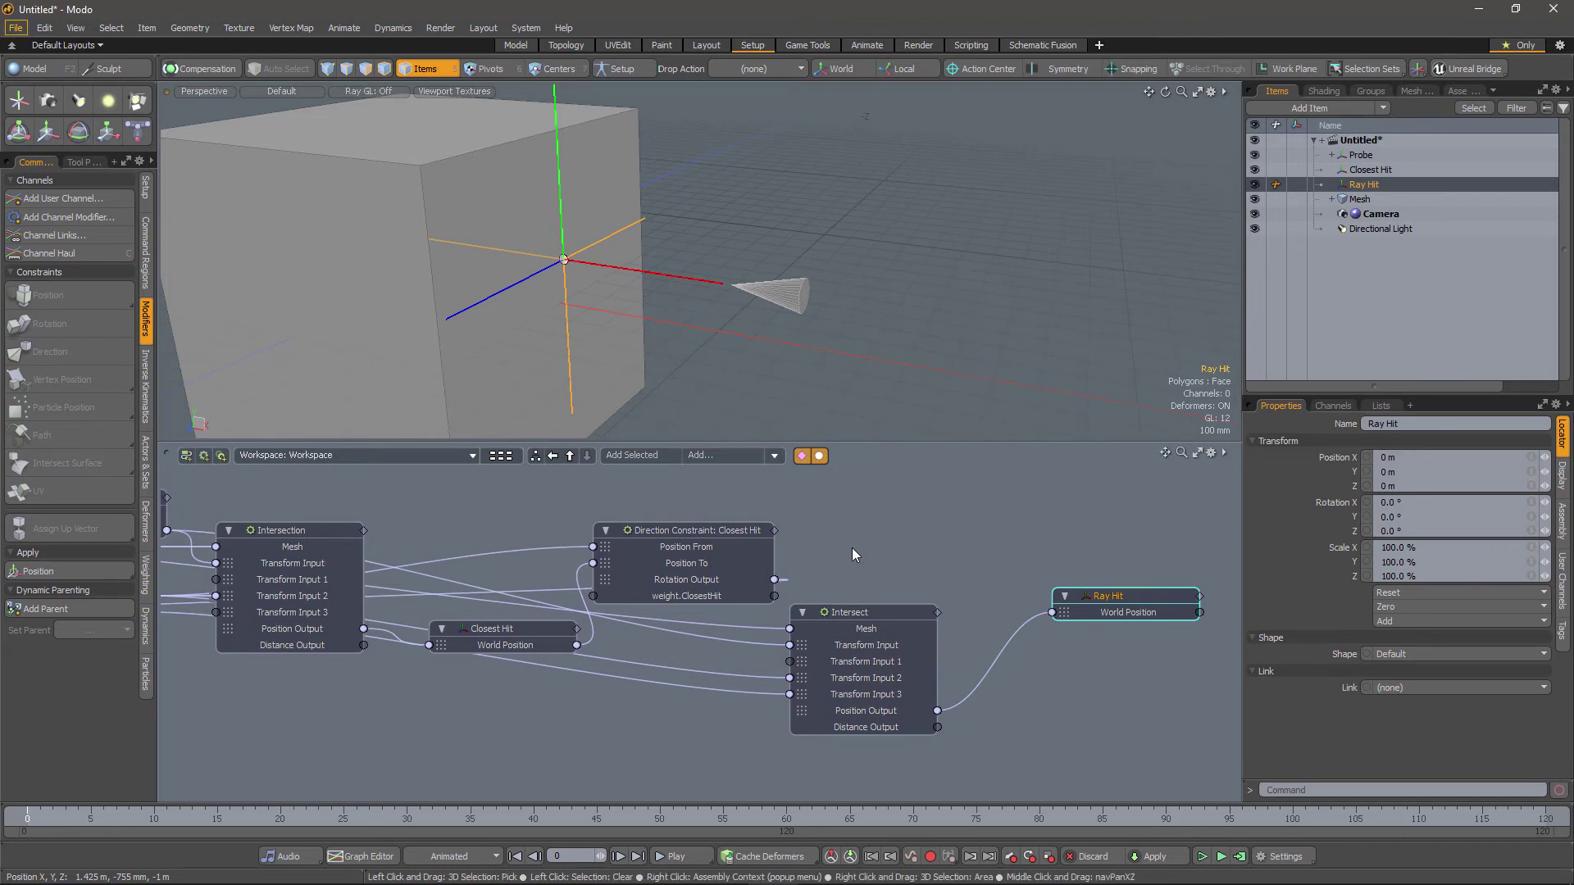
left_click_drag(278, 529, 302, 643)
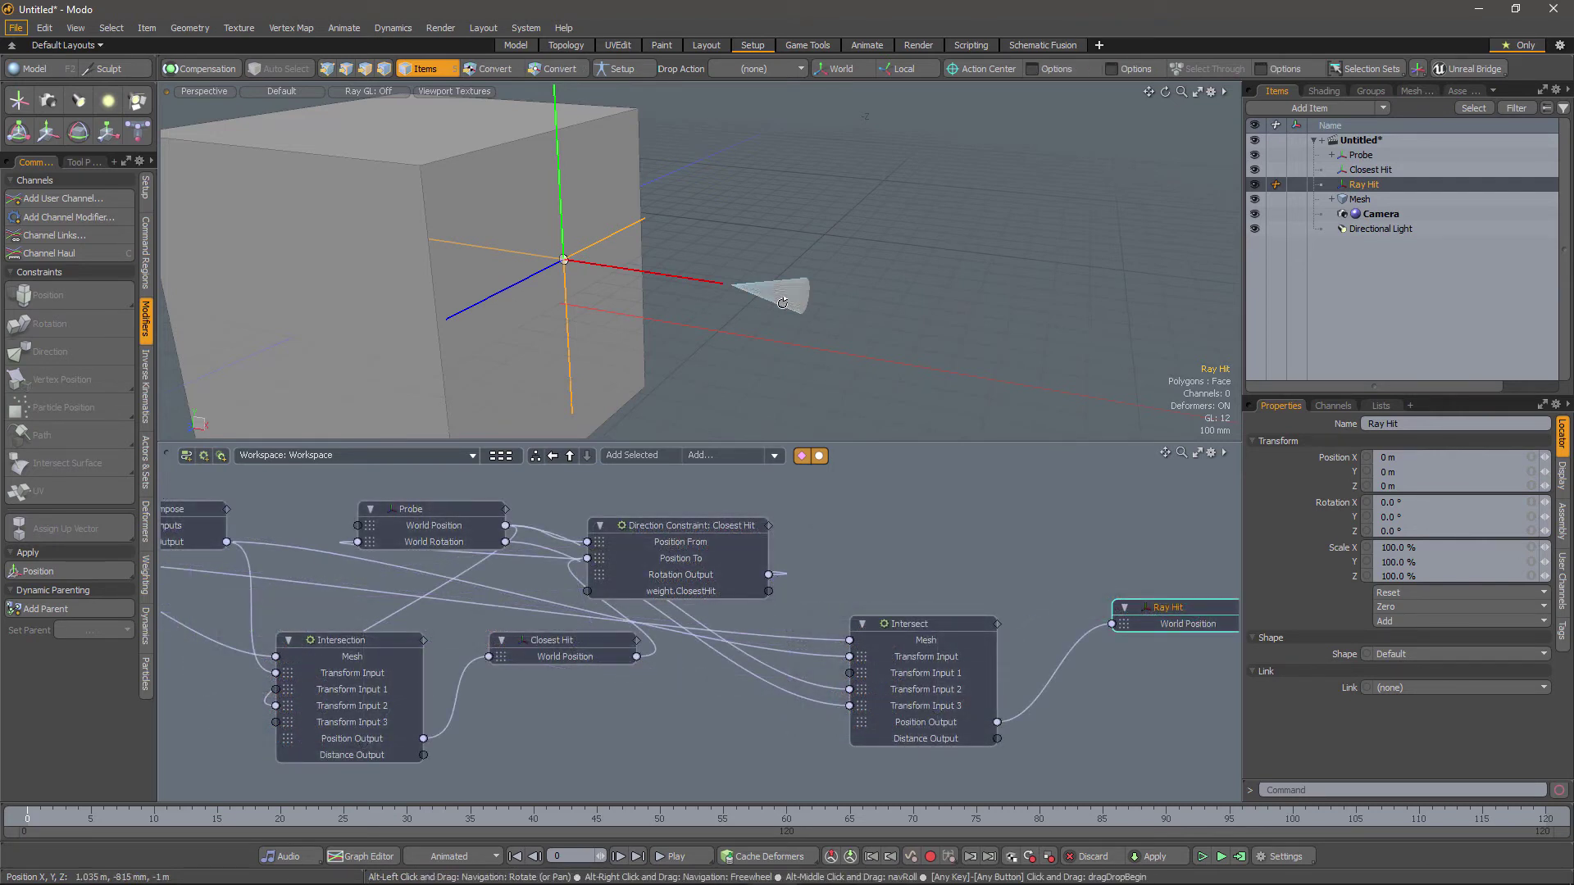
left_click(792, 303)
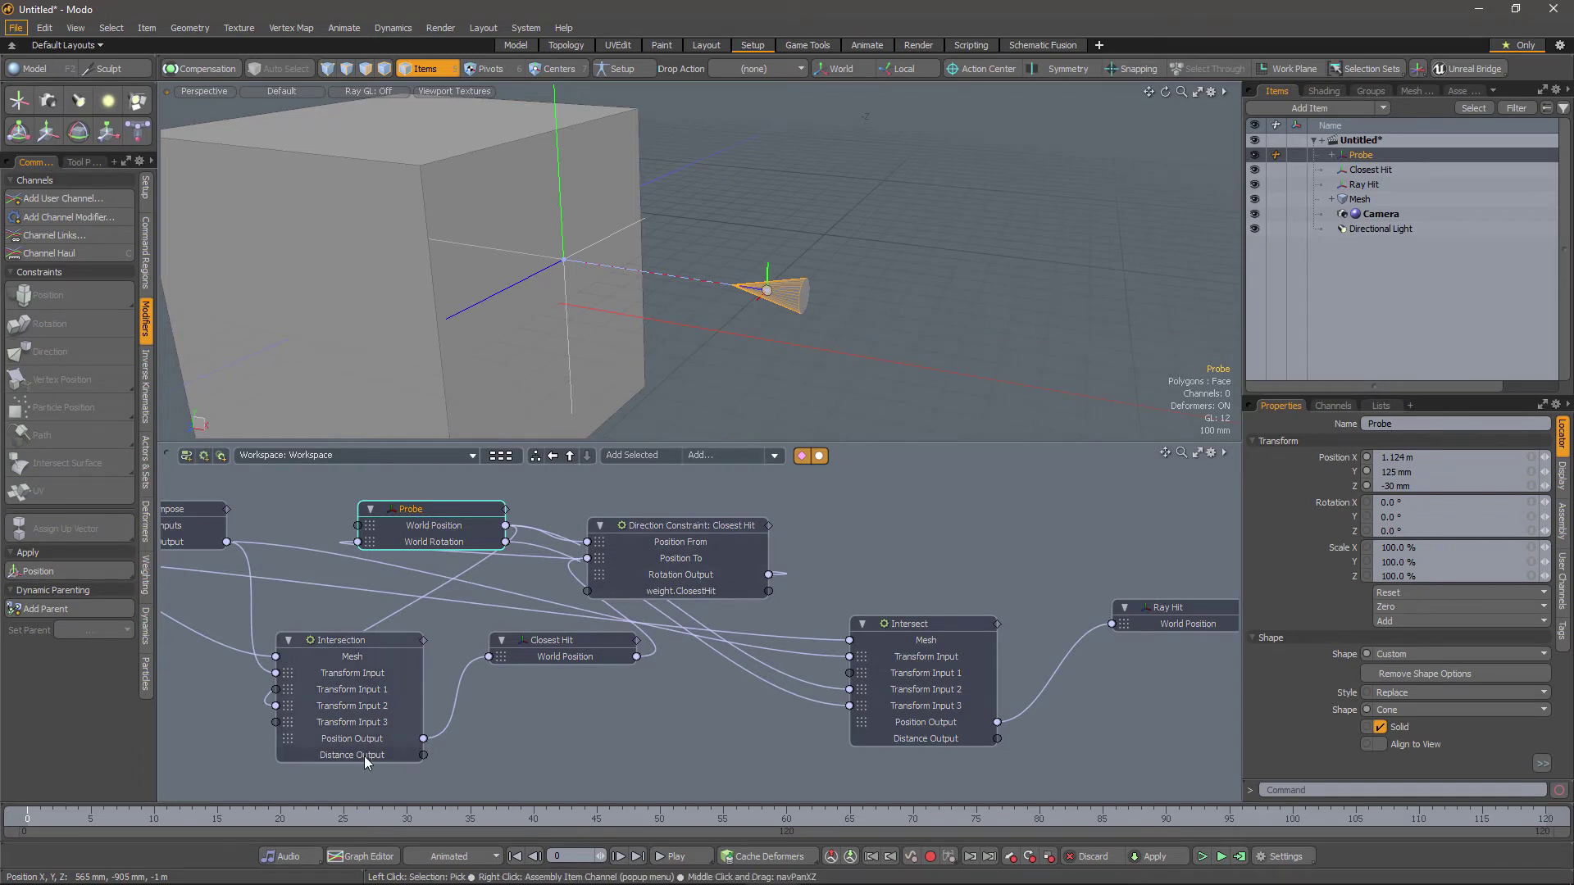
mouse_move(364, 756)
mouse_move(910, 740)
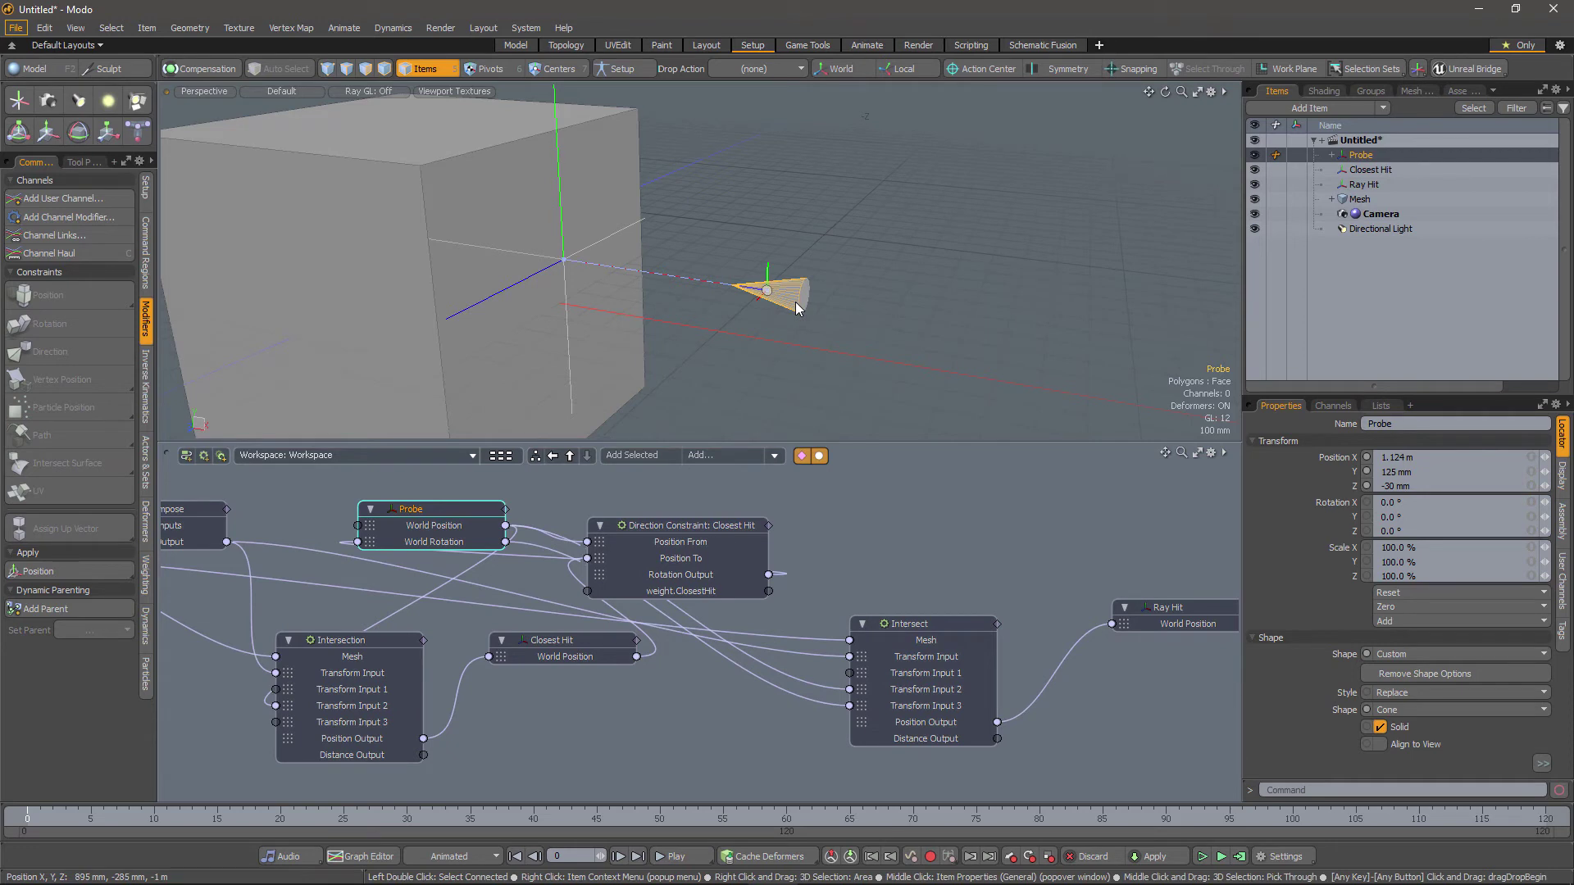
Move the Probe along X to 74 mm so it touches the cube
key("w")
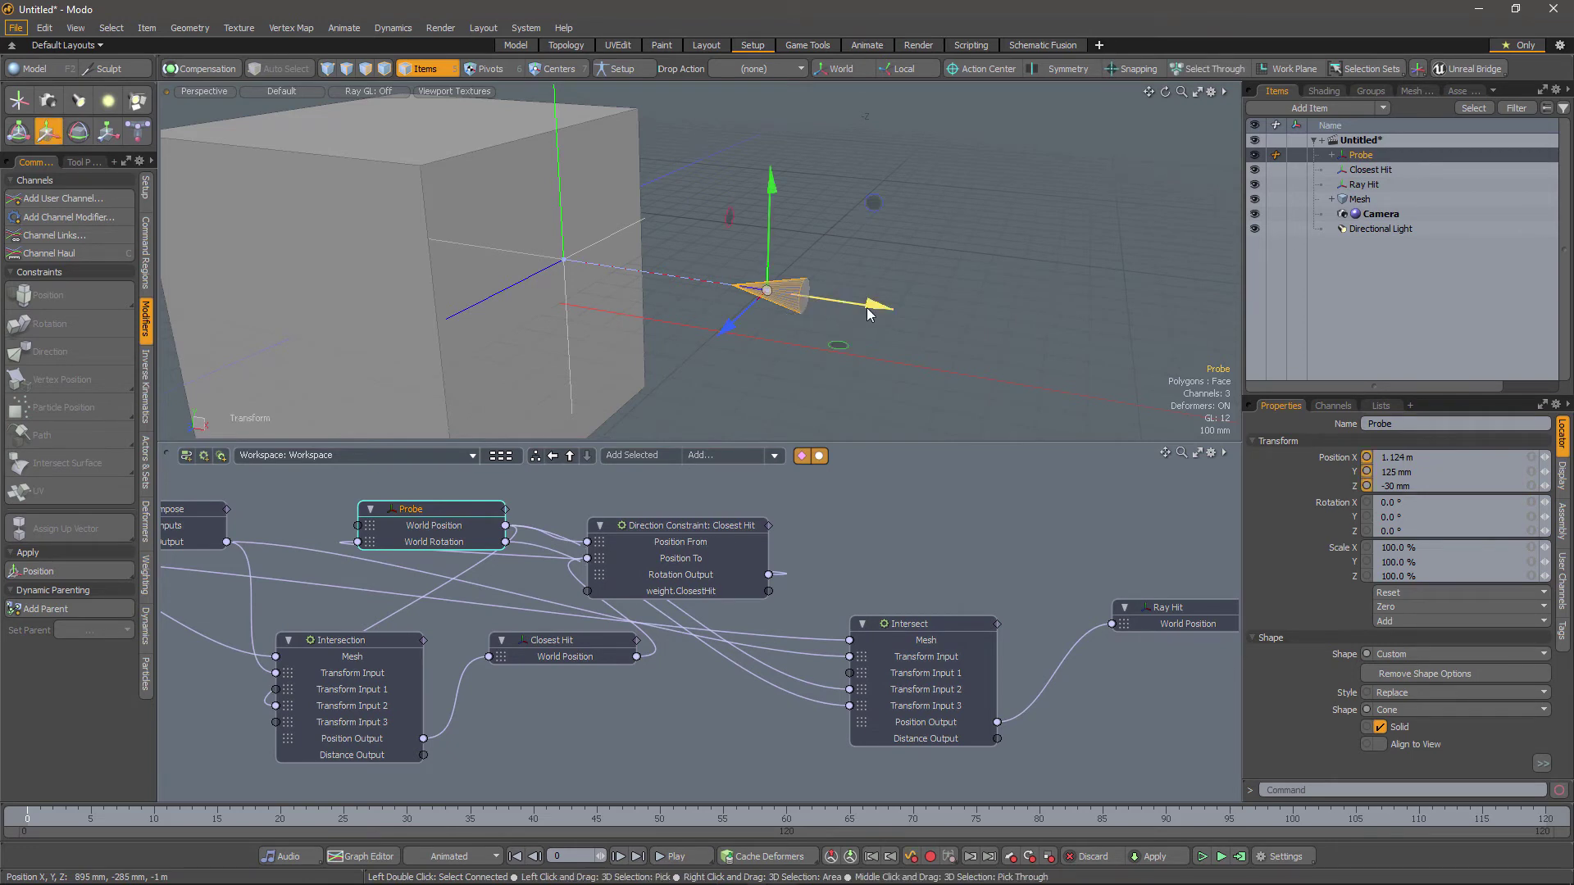
left_click_drag(796, 307, 520, 256)
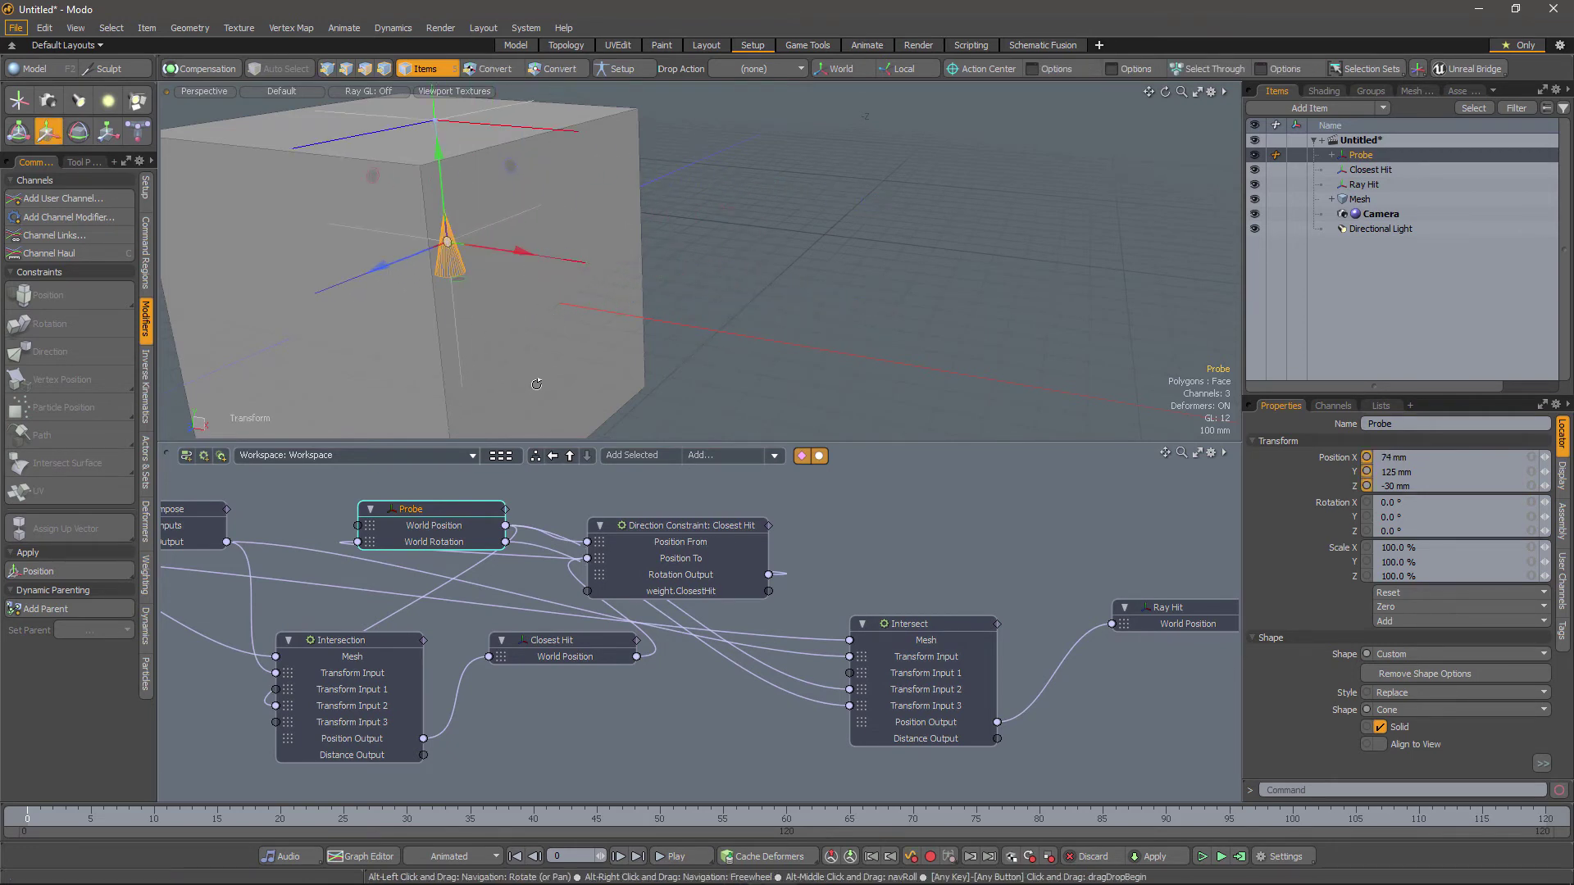
left_click_drag(538, 361, 714, 389, "alt")
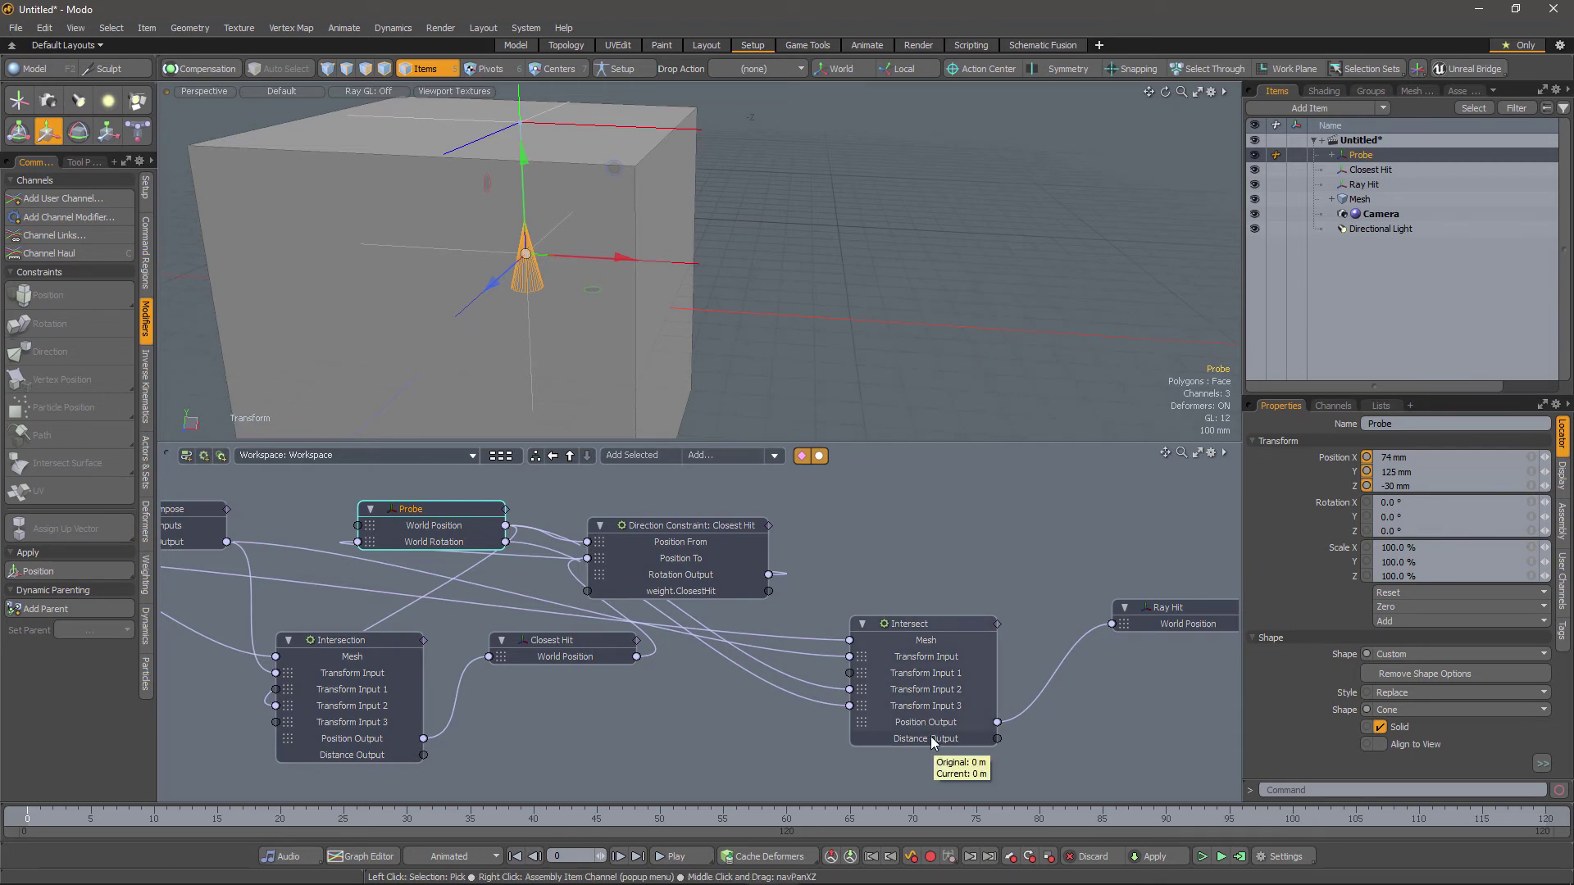
Pan and orbit the views to check that the Intersect distance reads 0 m
middle_click_drag(669, 730, 703, 740)
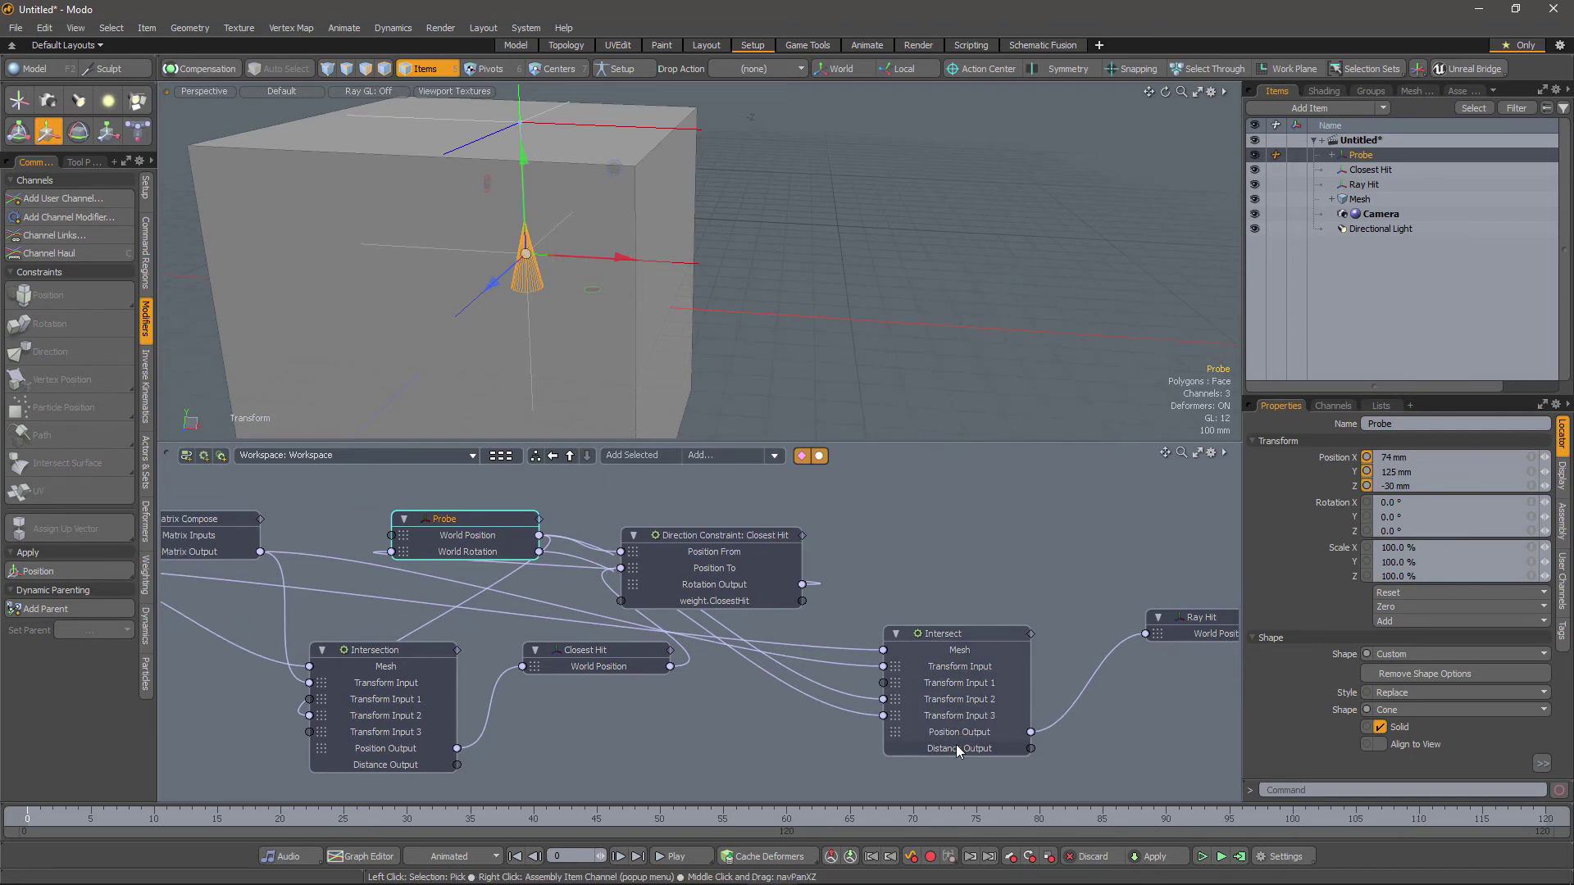
mouse_move(956, 746)
left_click_drag(494, 100, 538, 247, "alt+shift")
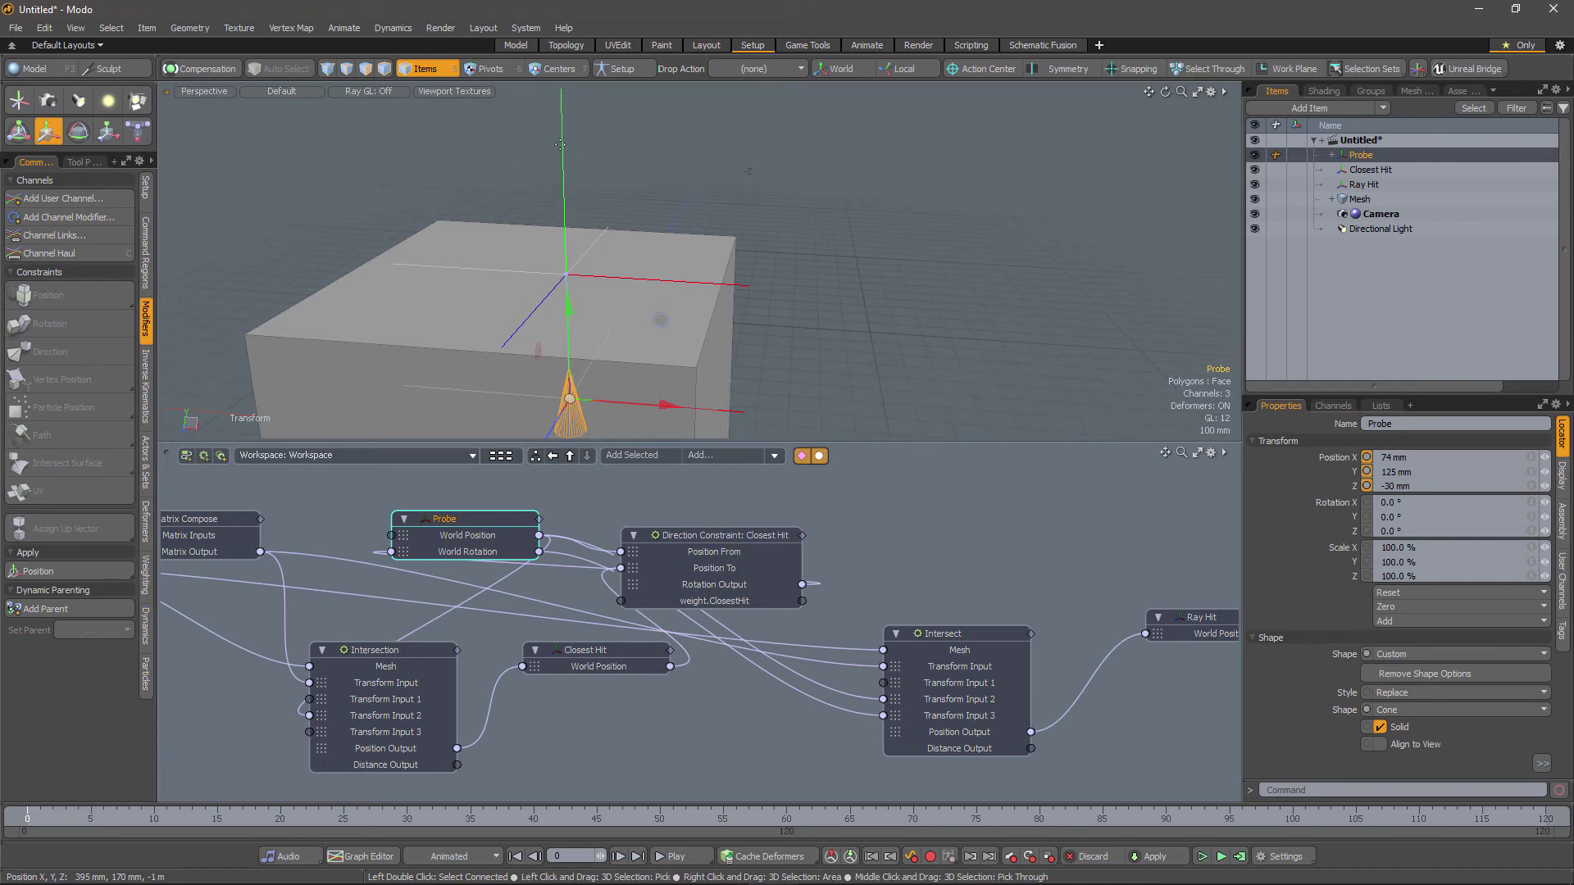
left_click_drag(634, 260, 616, 246, "alt")
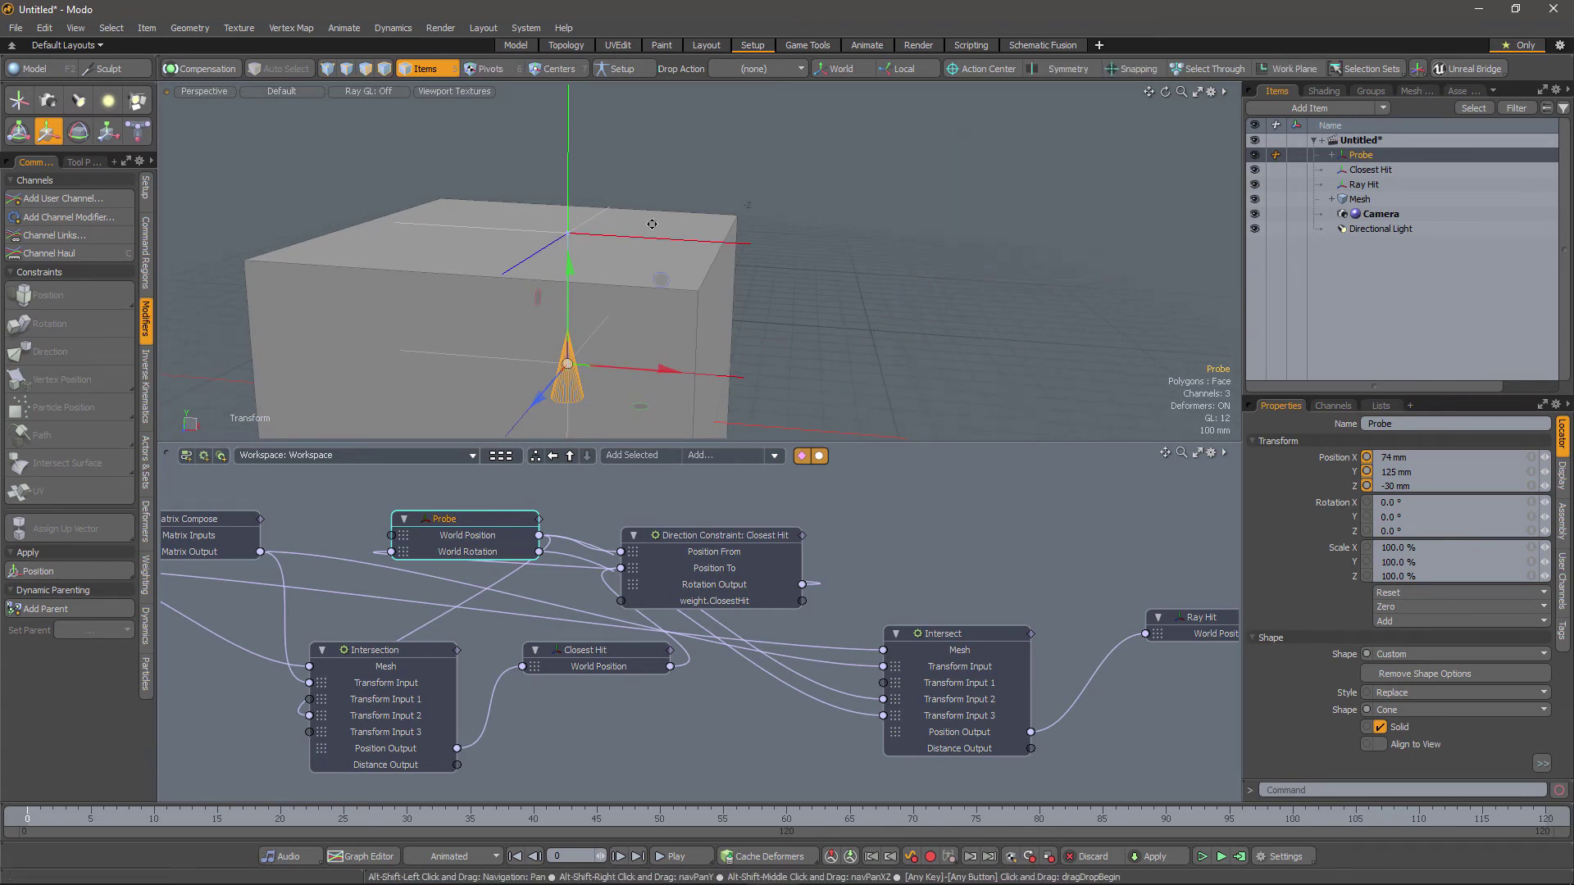
left_click_drag(560, 238, 604, 171, "alt")
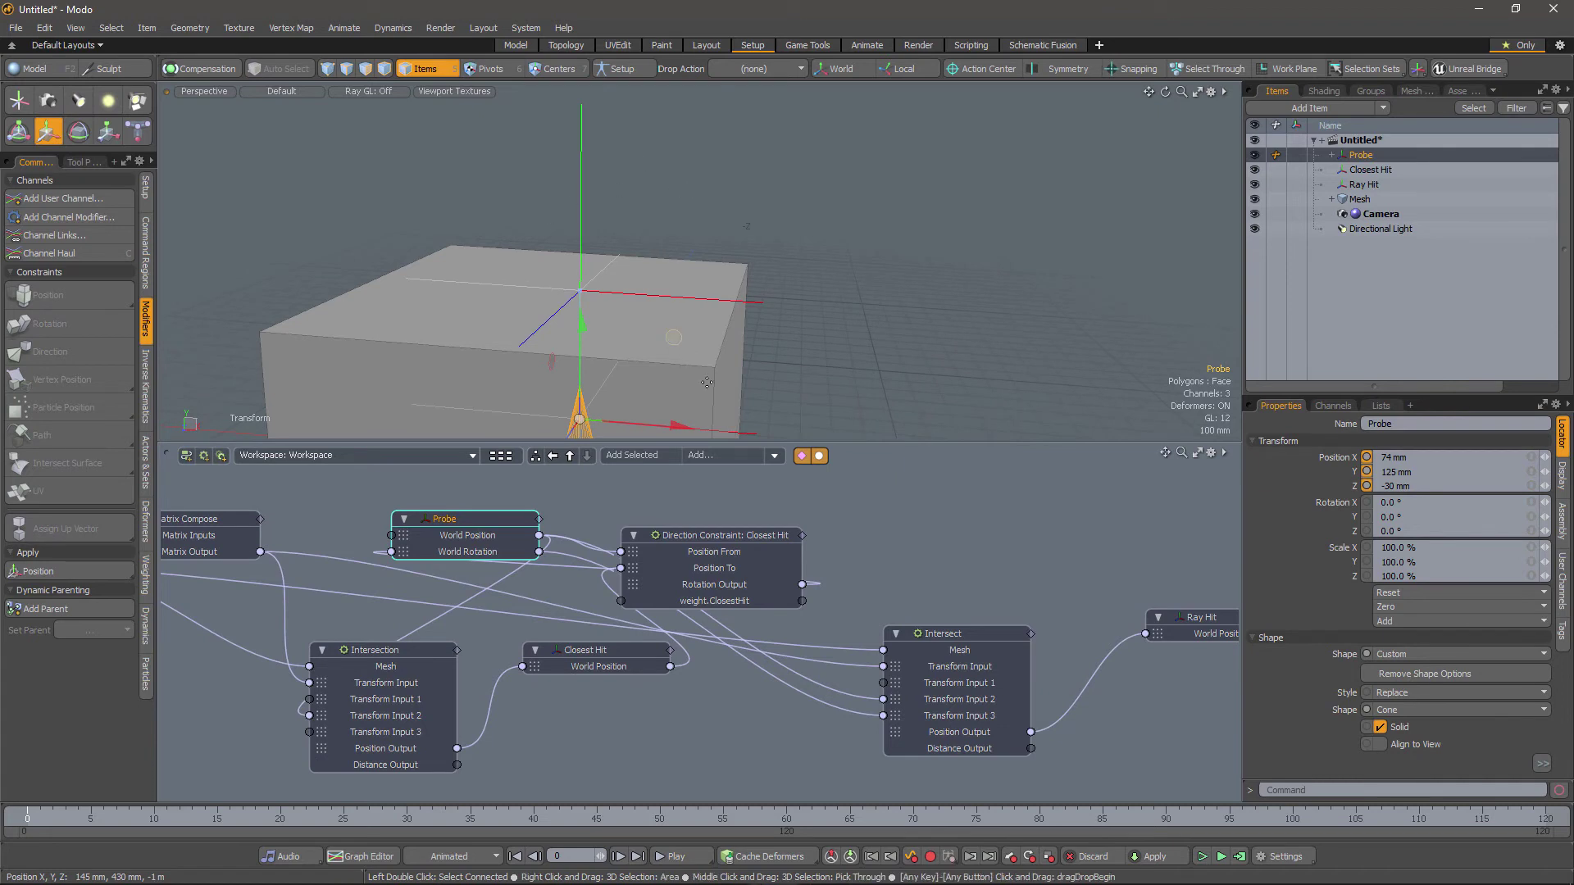
left_click_drag(712, 389, 674, 277, "alt+shift")
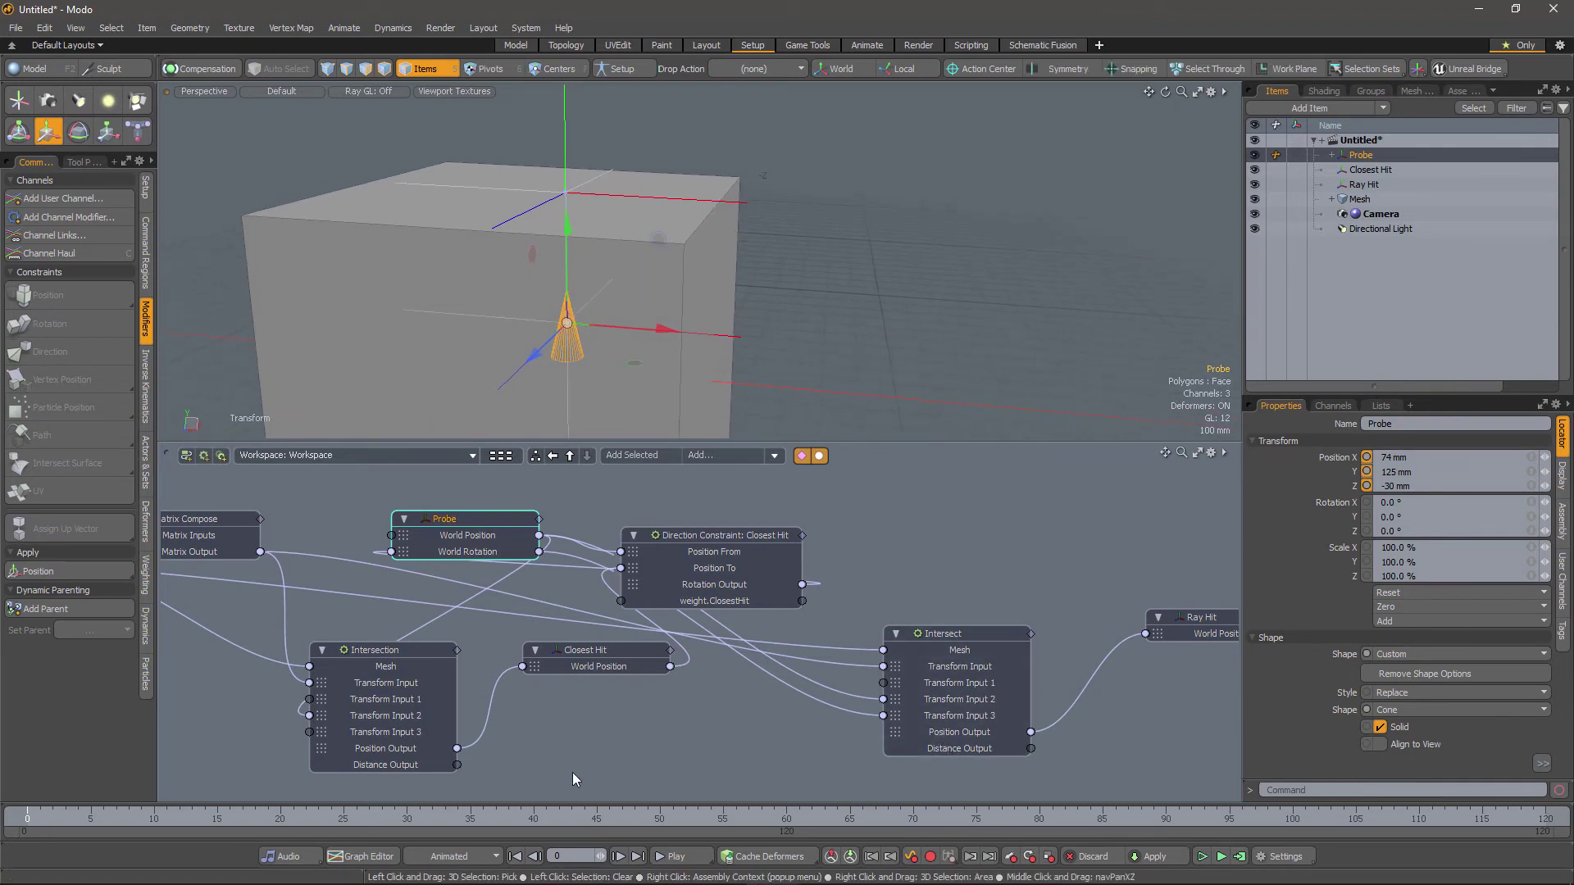
middle_click_drag(794, 659, 746, 596)
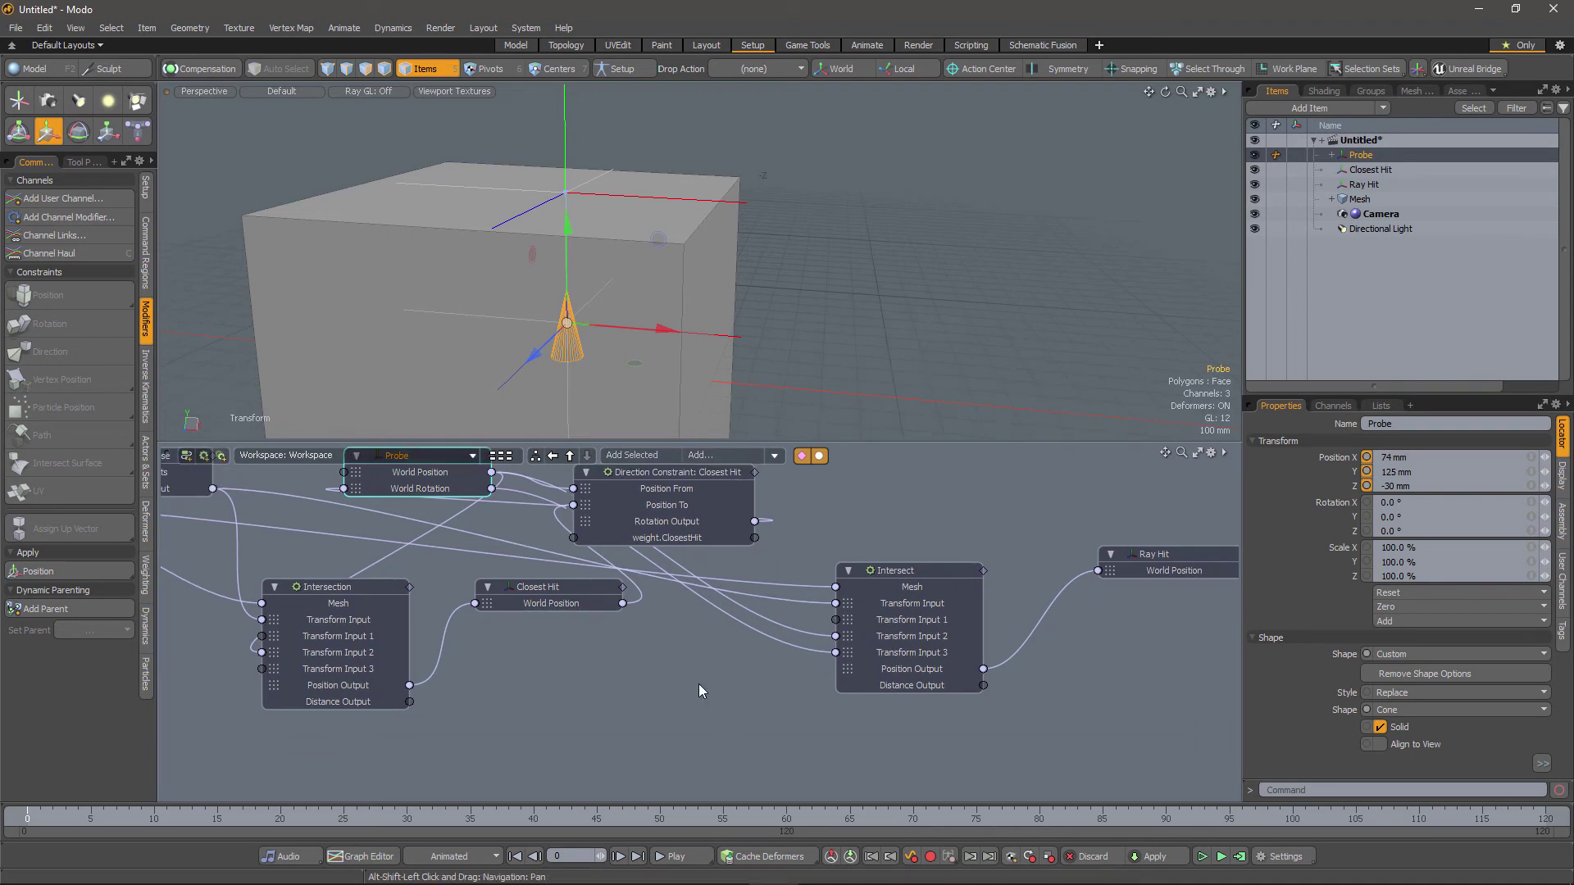
Add an 'A is not equal to B' logic node, found by searching 'equal', at lower right
left_click(738, 458)
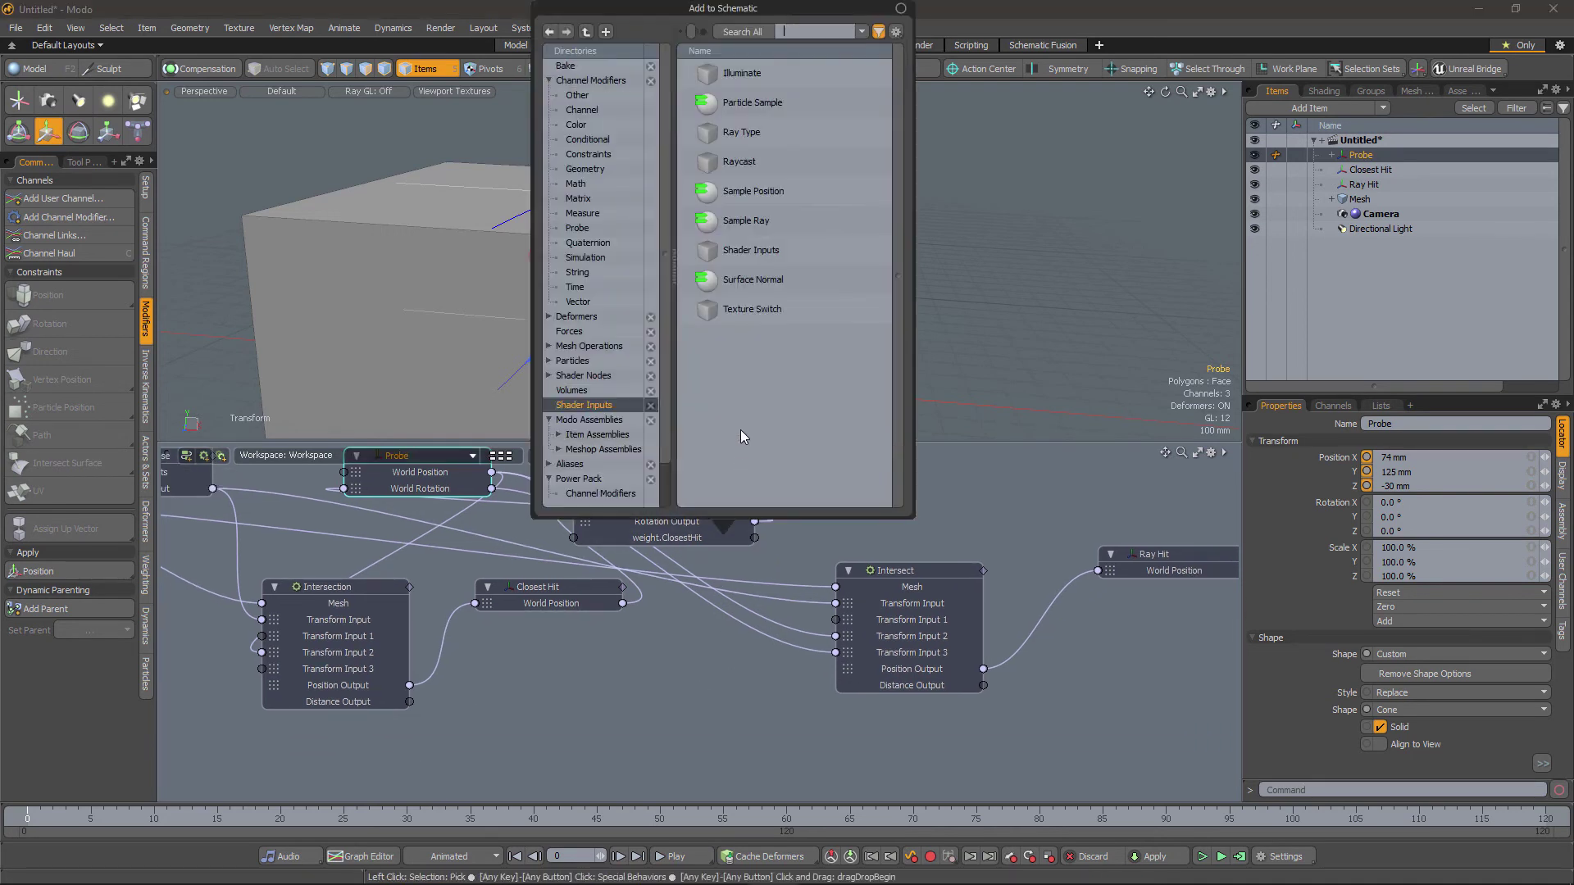
type("eq")
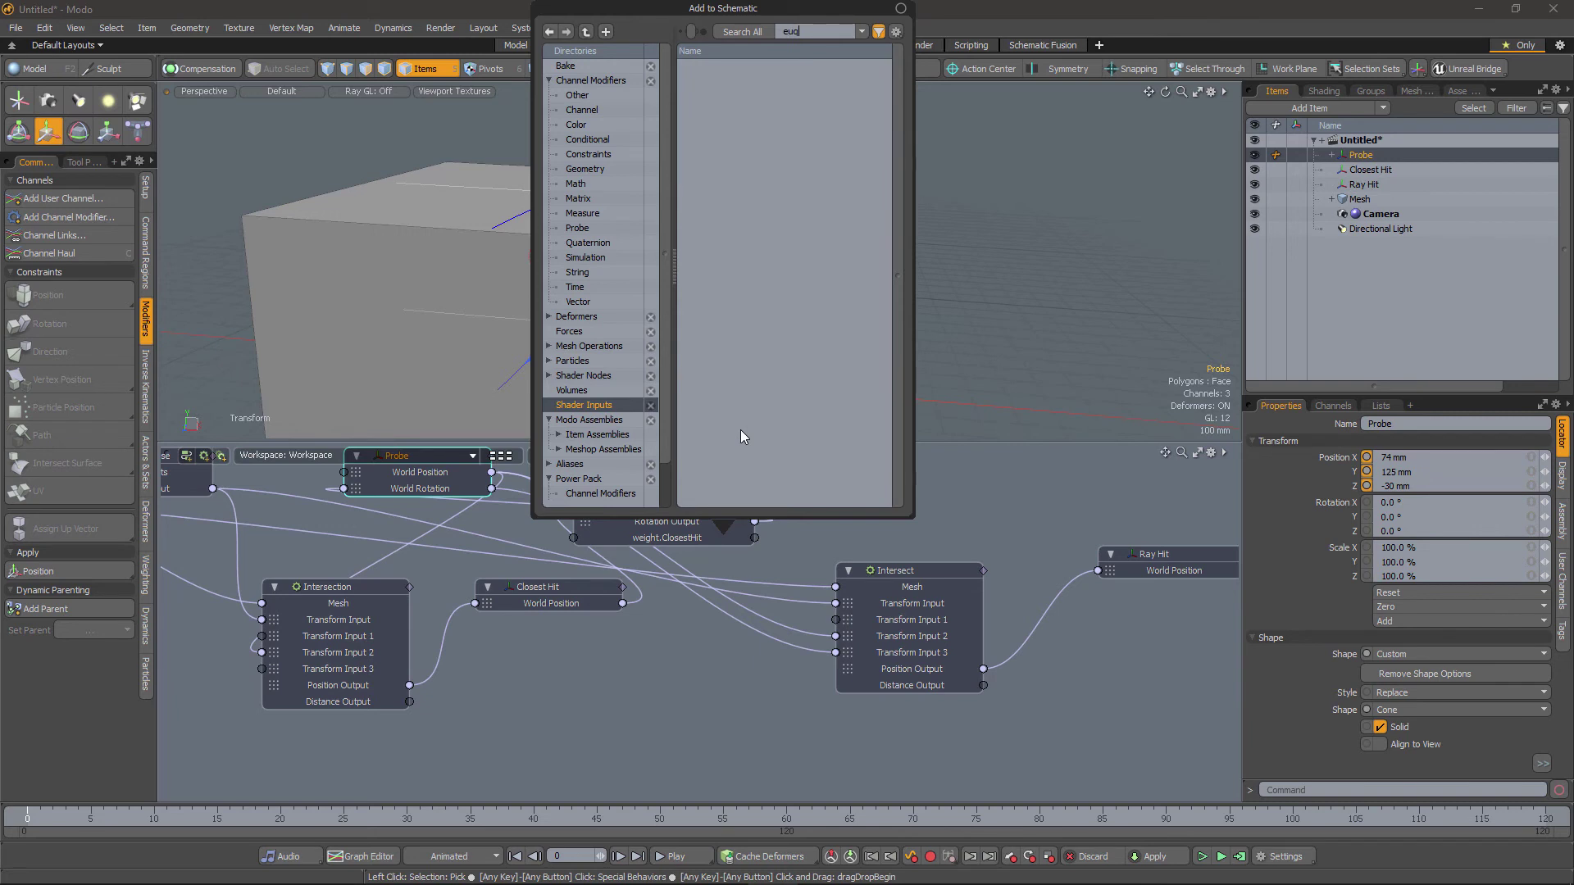
type("ual")
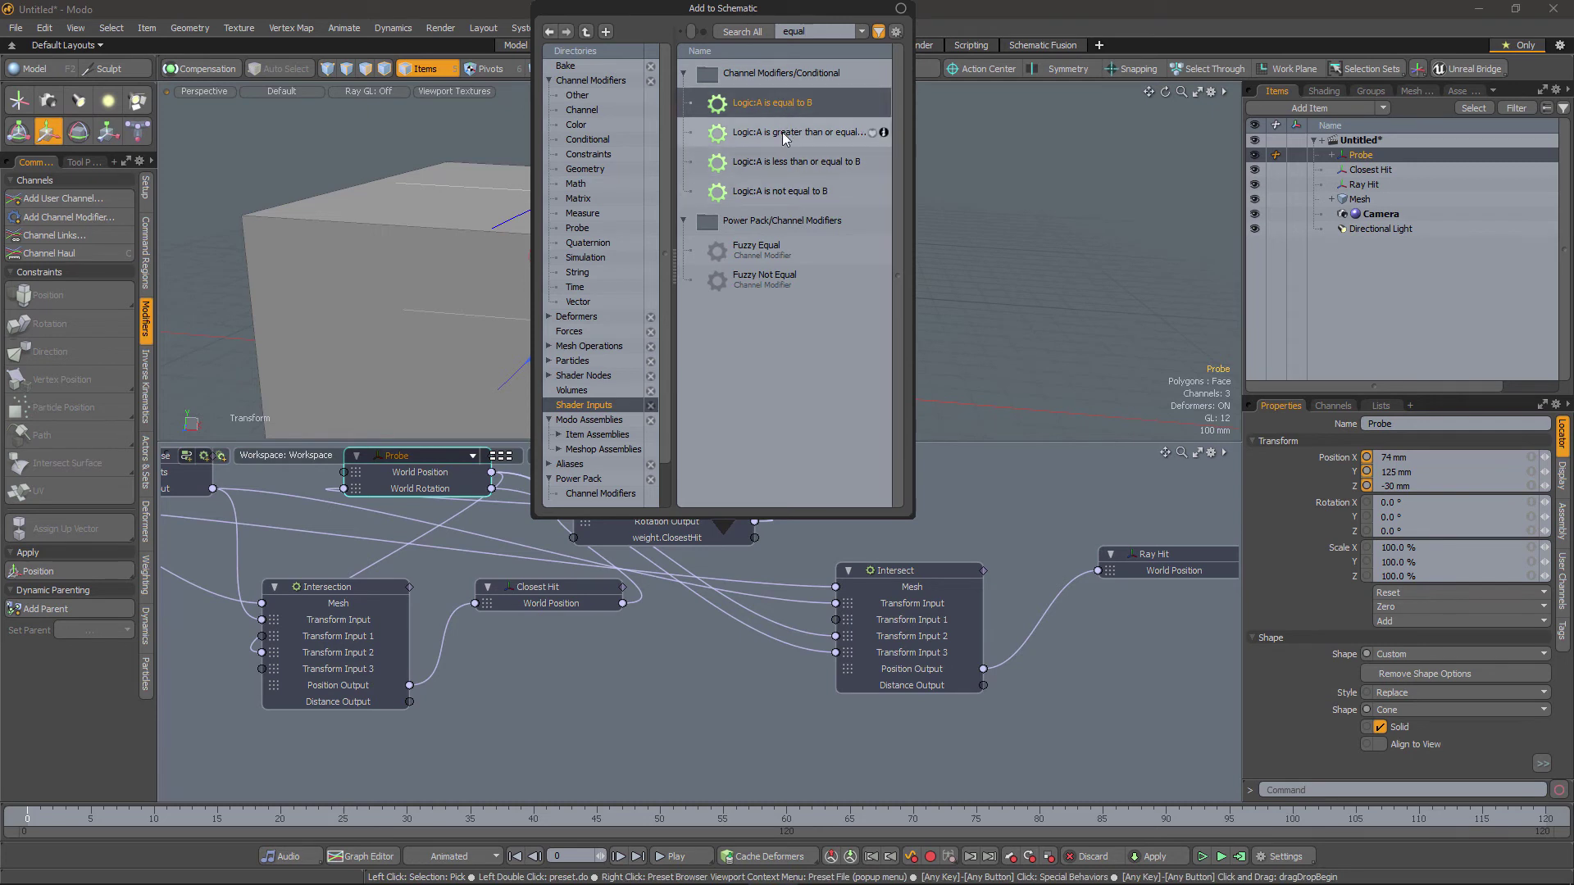
double_click(780, 192)
left_click_drag(770, 636, 1082, 686)
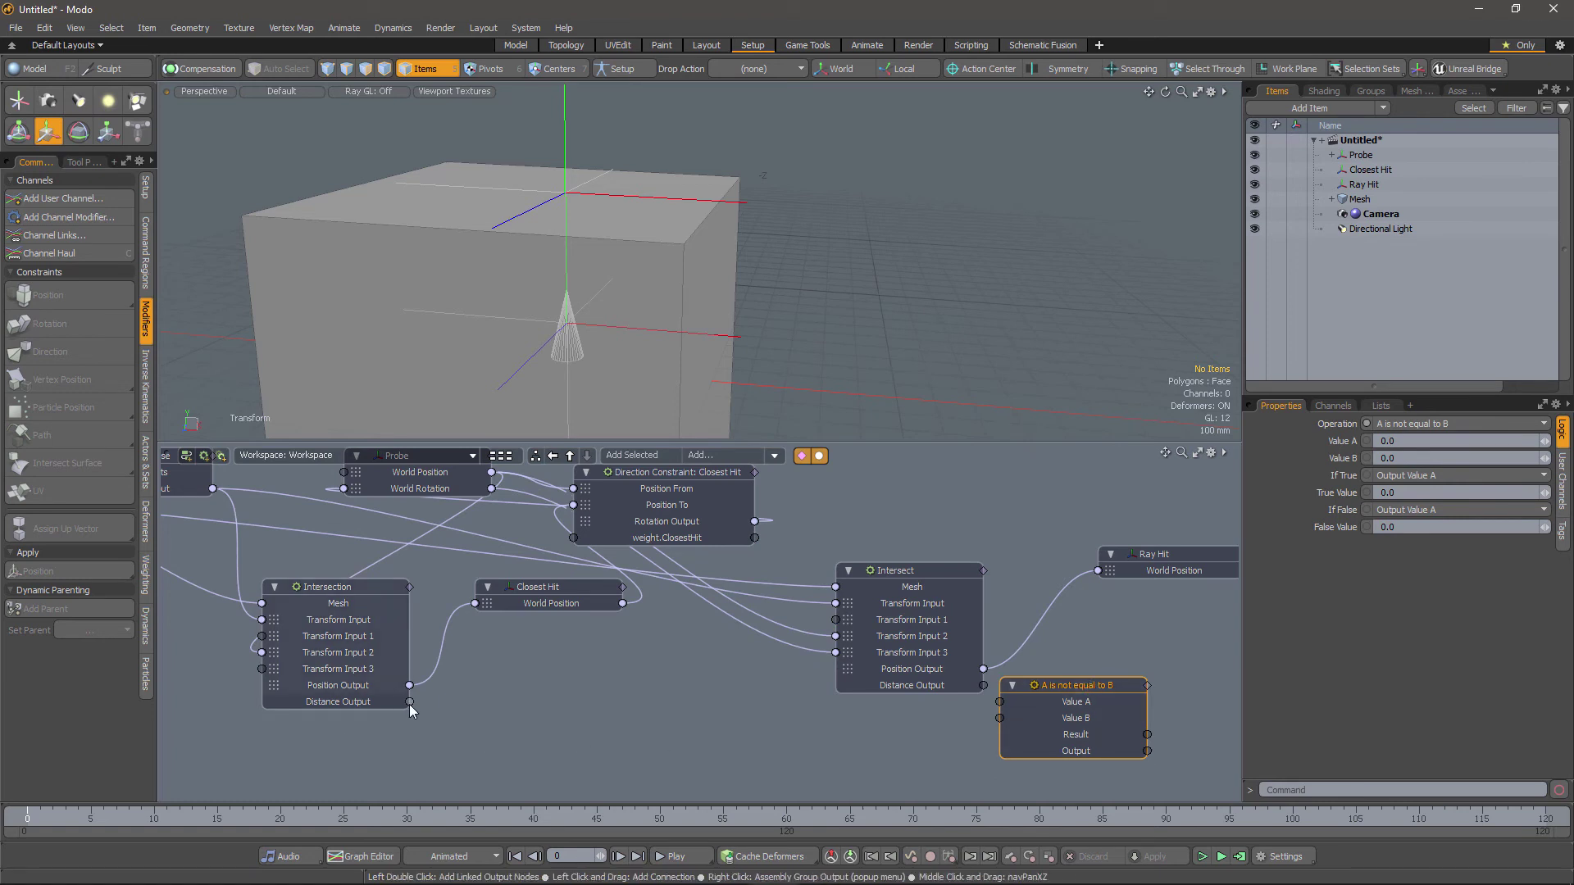
Wire Intersect's distance into Value A and Intersection's distance into Value B
left_click_drag(831, 779, 999, 702)
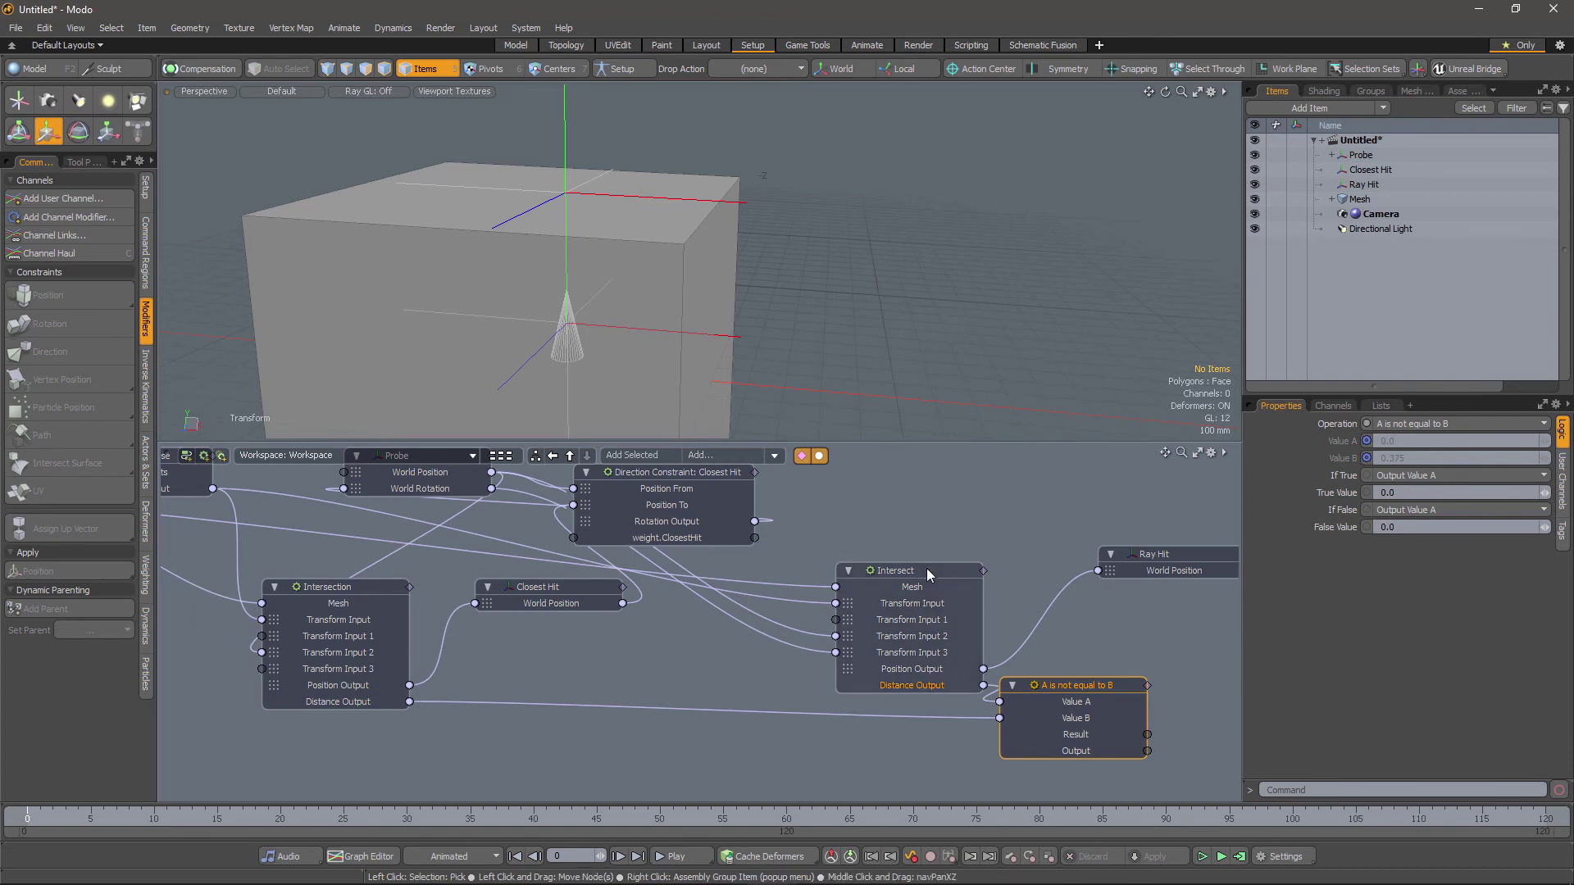
left_click_drag(927, 571, 812, 574)
left_click(1066, 684)
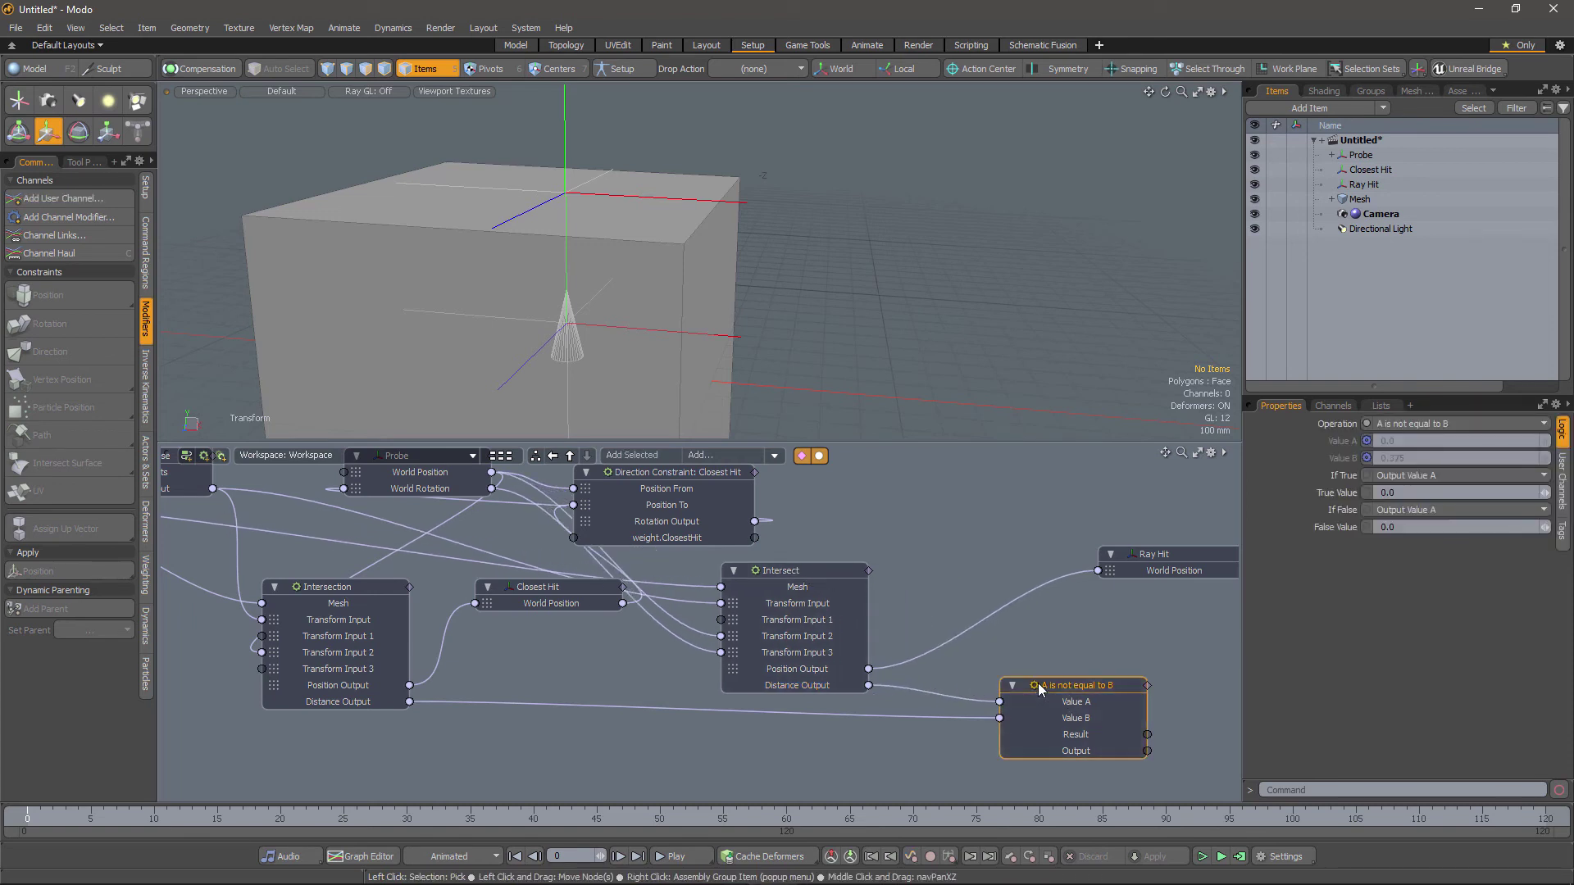
left_click_drag(1054, 688, 1004, 672)
left_click_drag(1148, 669, 816, 631, "alt+shift")
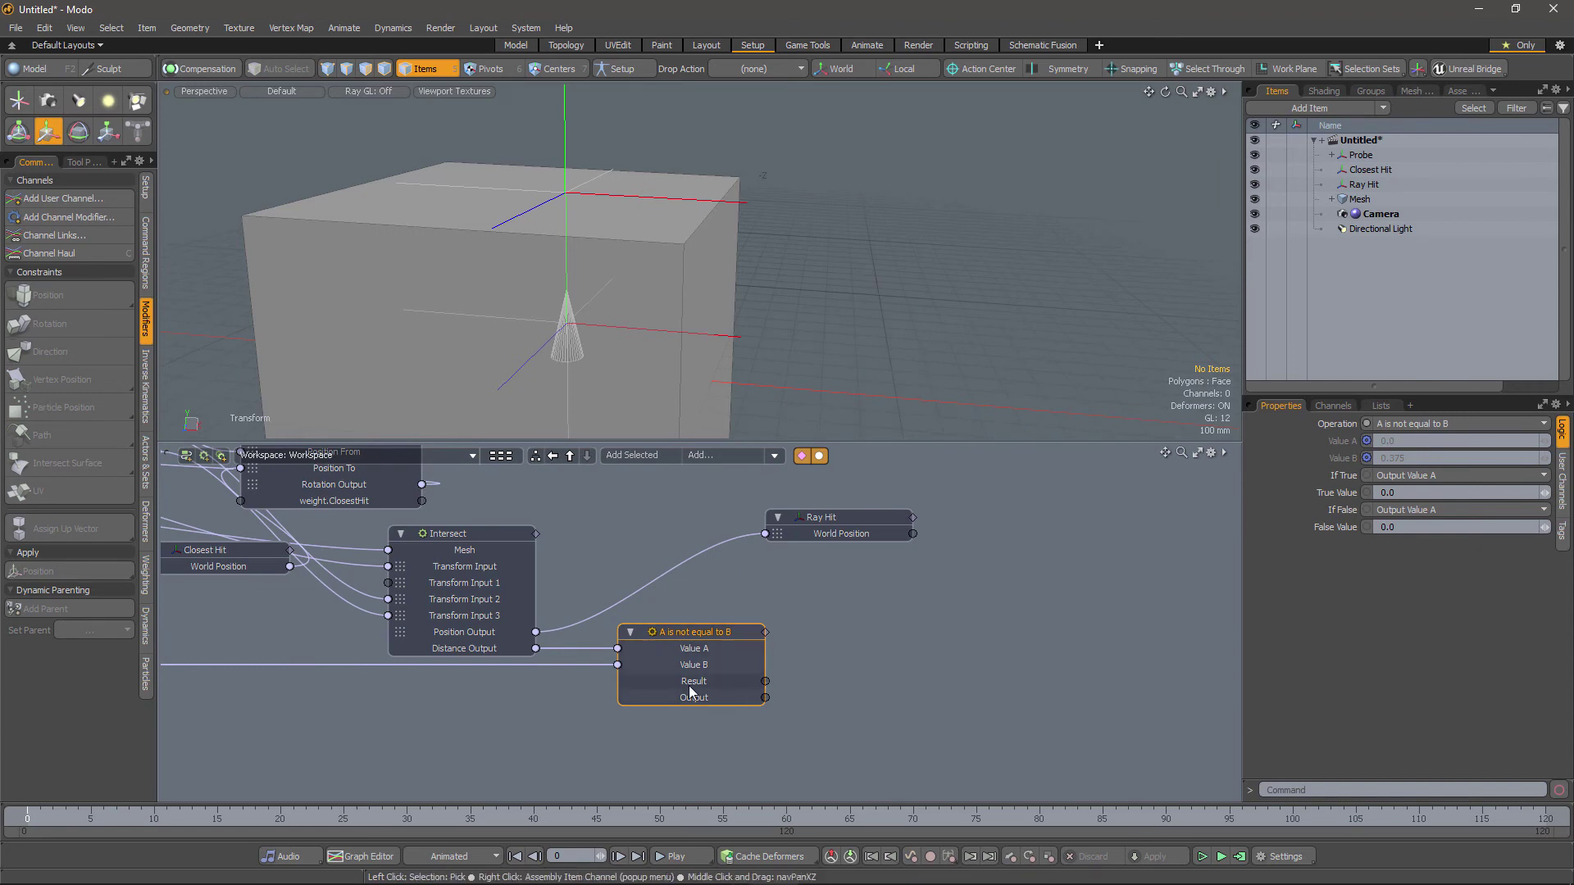
mouse_move(695, 683)
Remove the Output channel from the comparison node and shift the Ray Hit node left
right_click(702, 699)
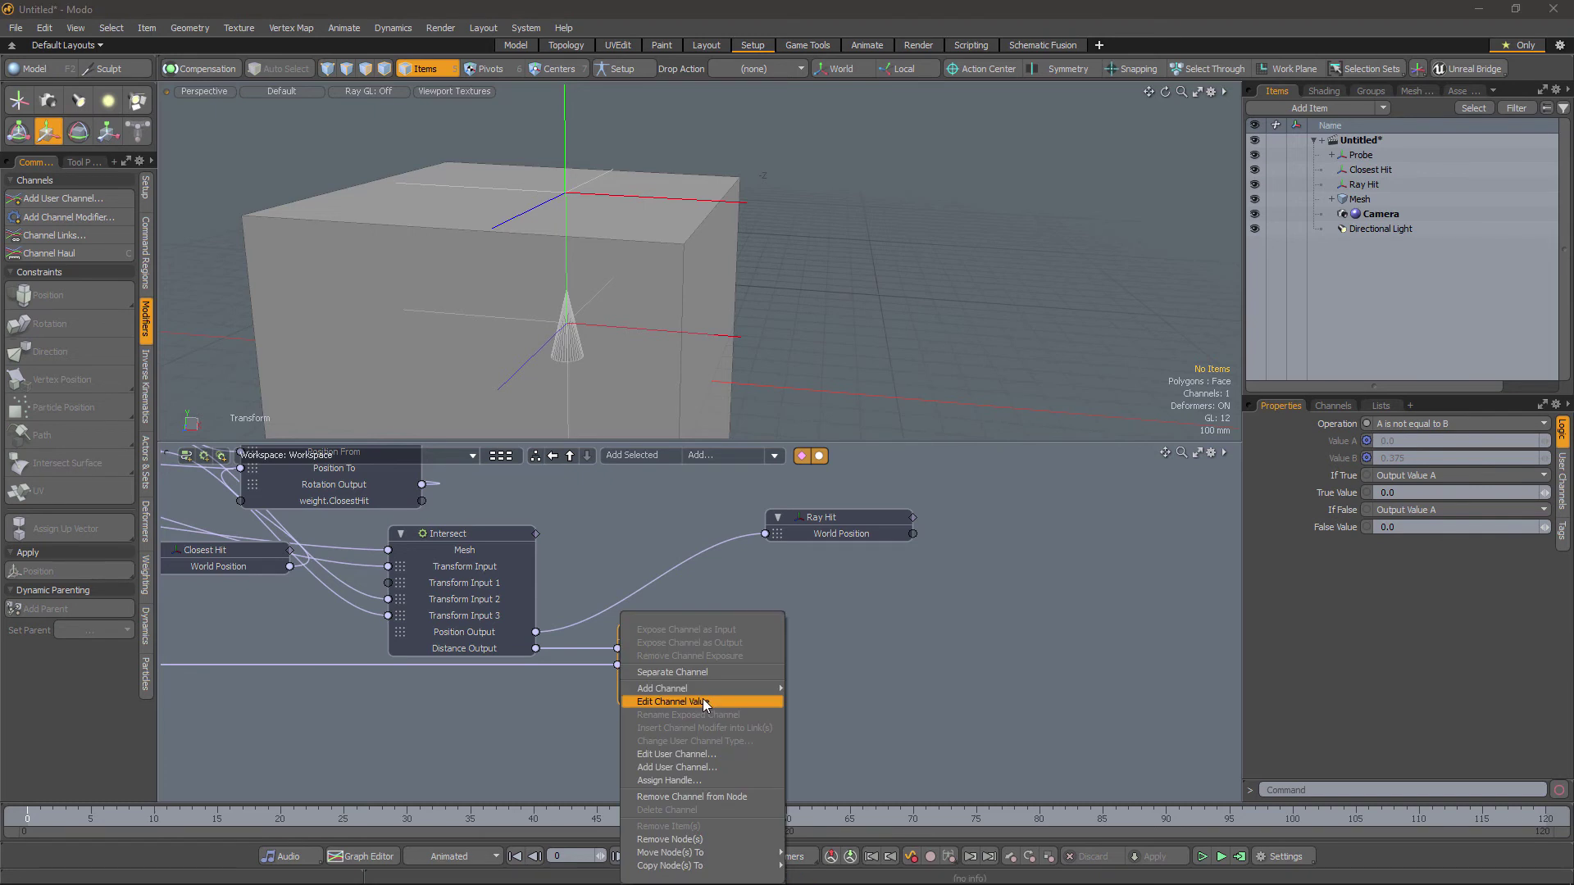
left_click(698, 798)
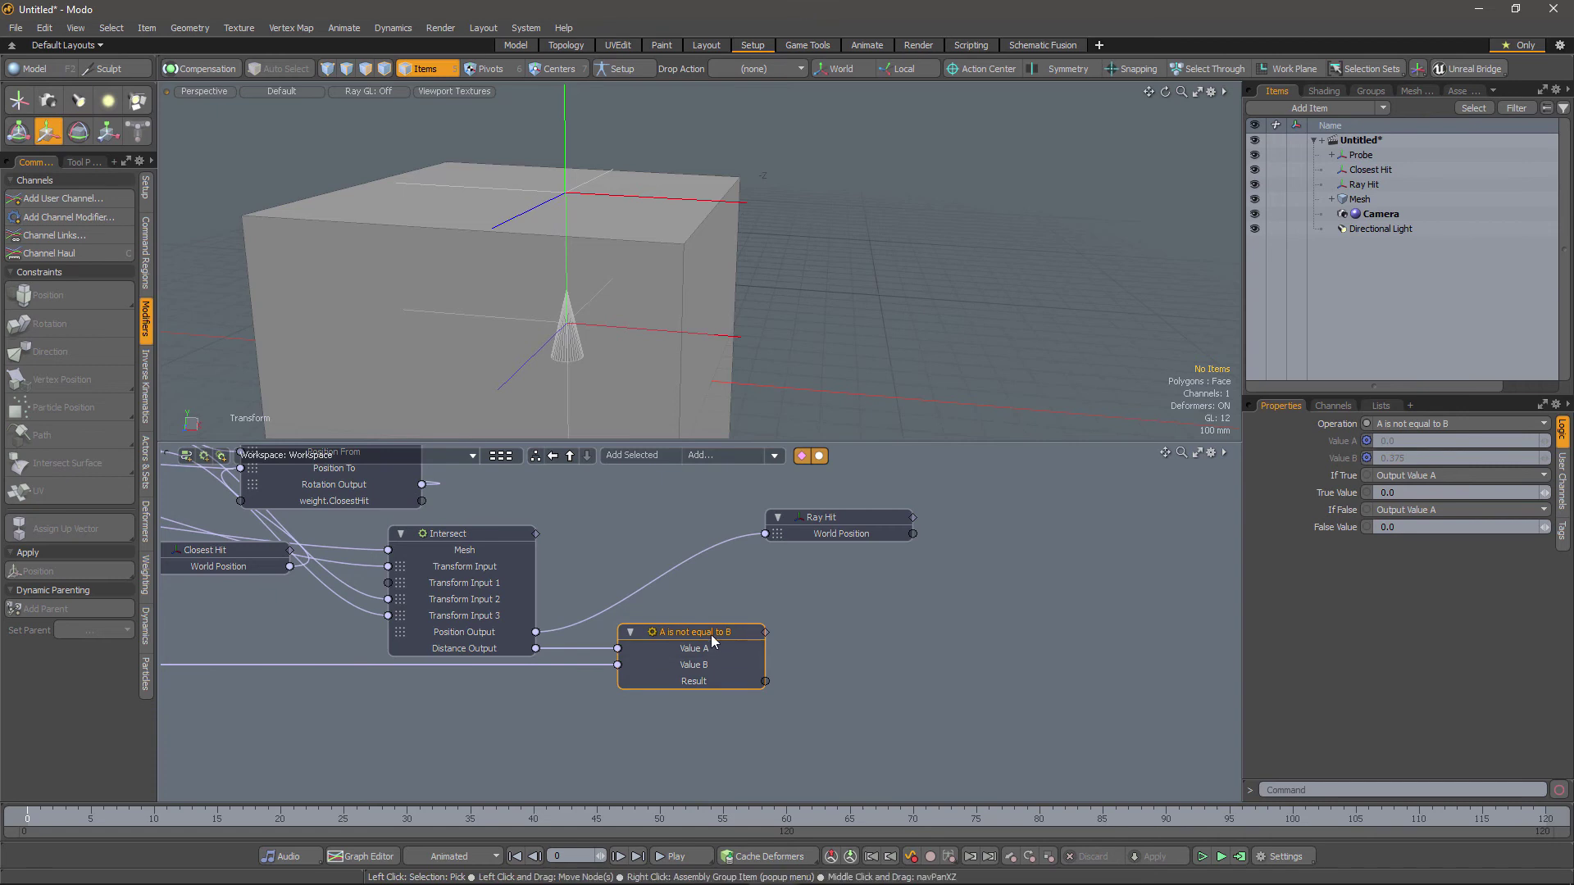
left_click(710, 528)
left_click_drag(821, 531, 689, 549)
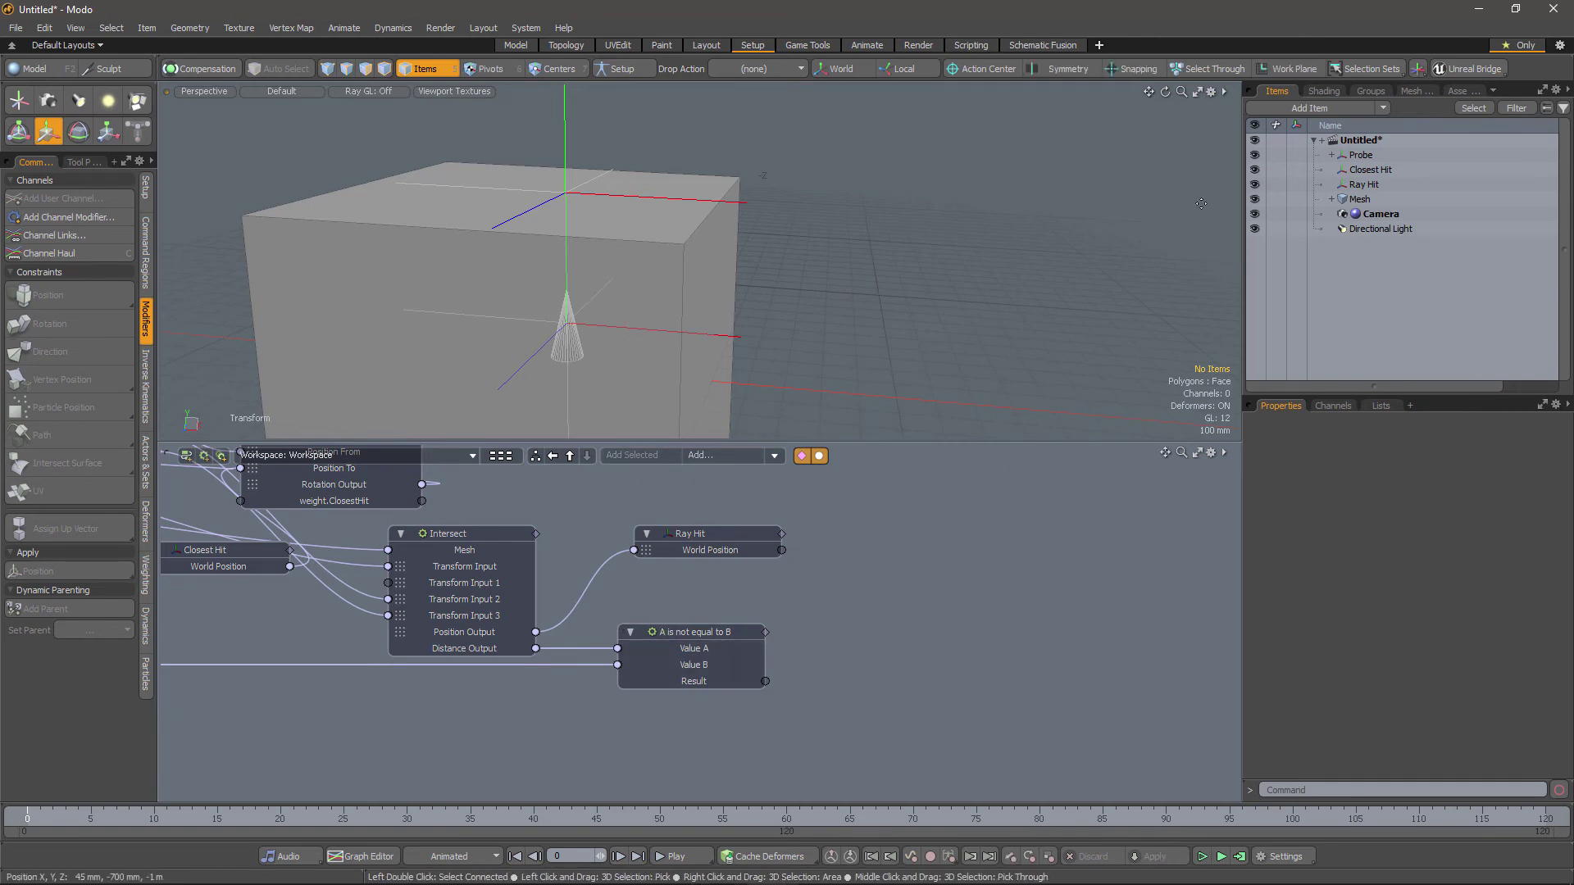
Select the Probe and pan the Intersection, Closest Hit, Probe and Direction Constraint nodes into view
left_click(1358, 157)
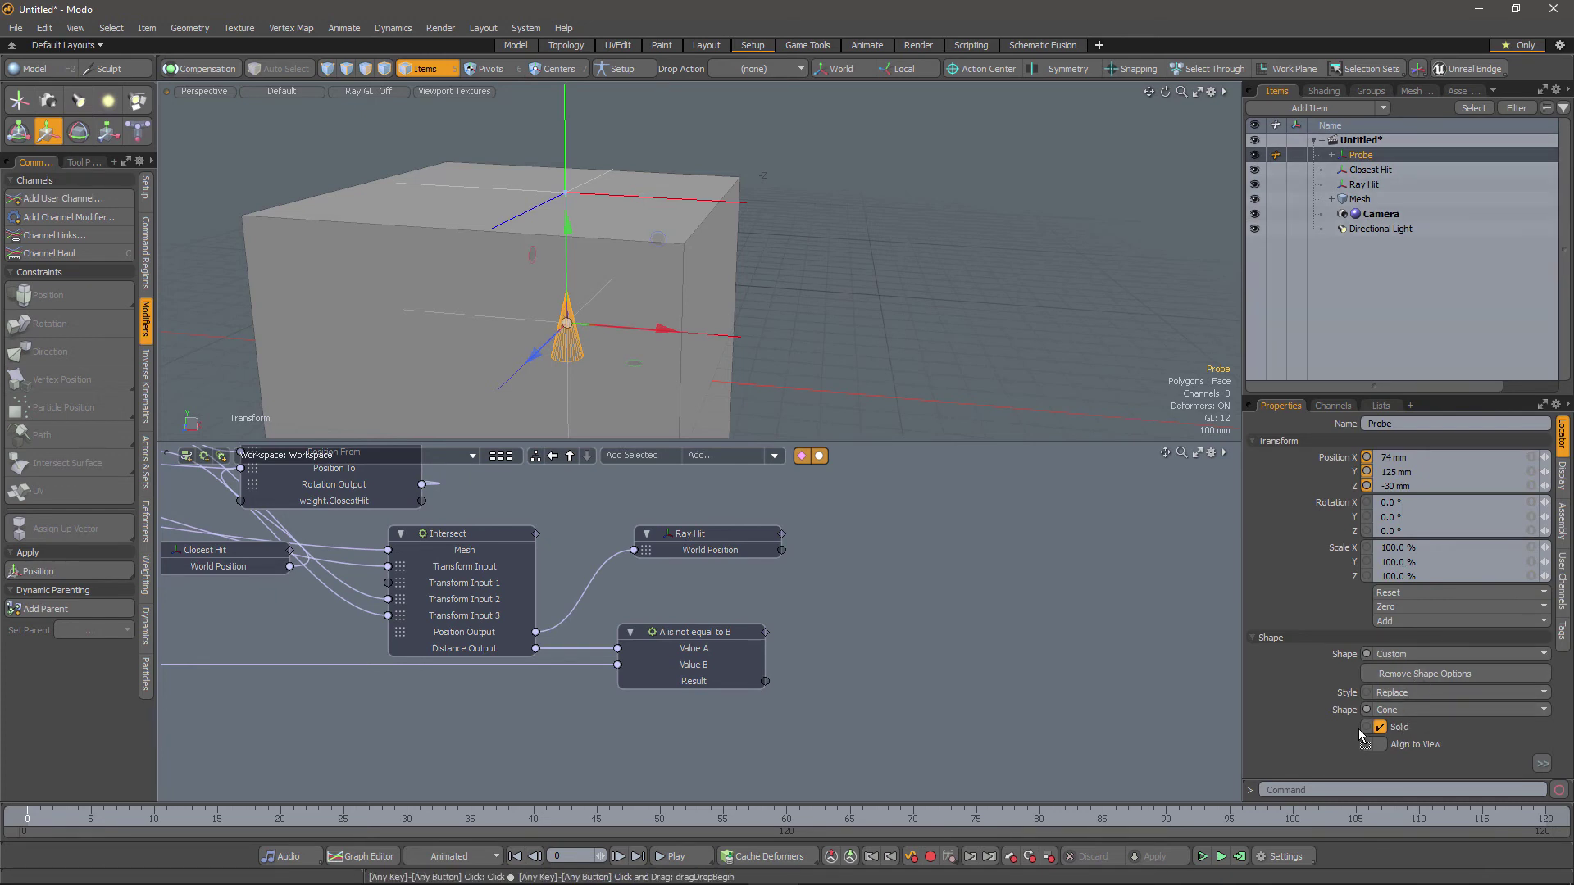
middle_click_drag(480, 699, 996, 703)
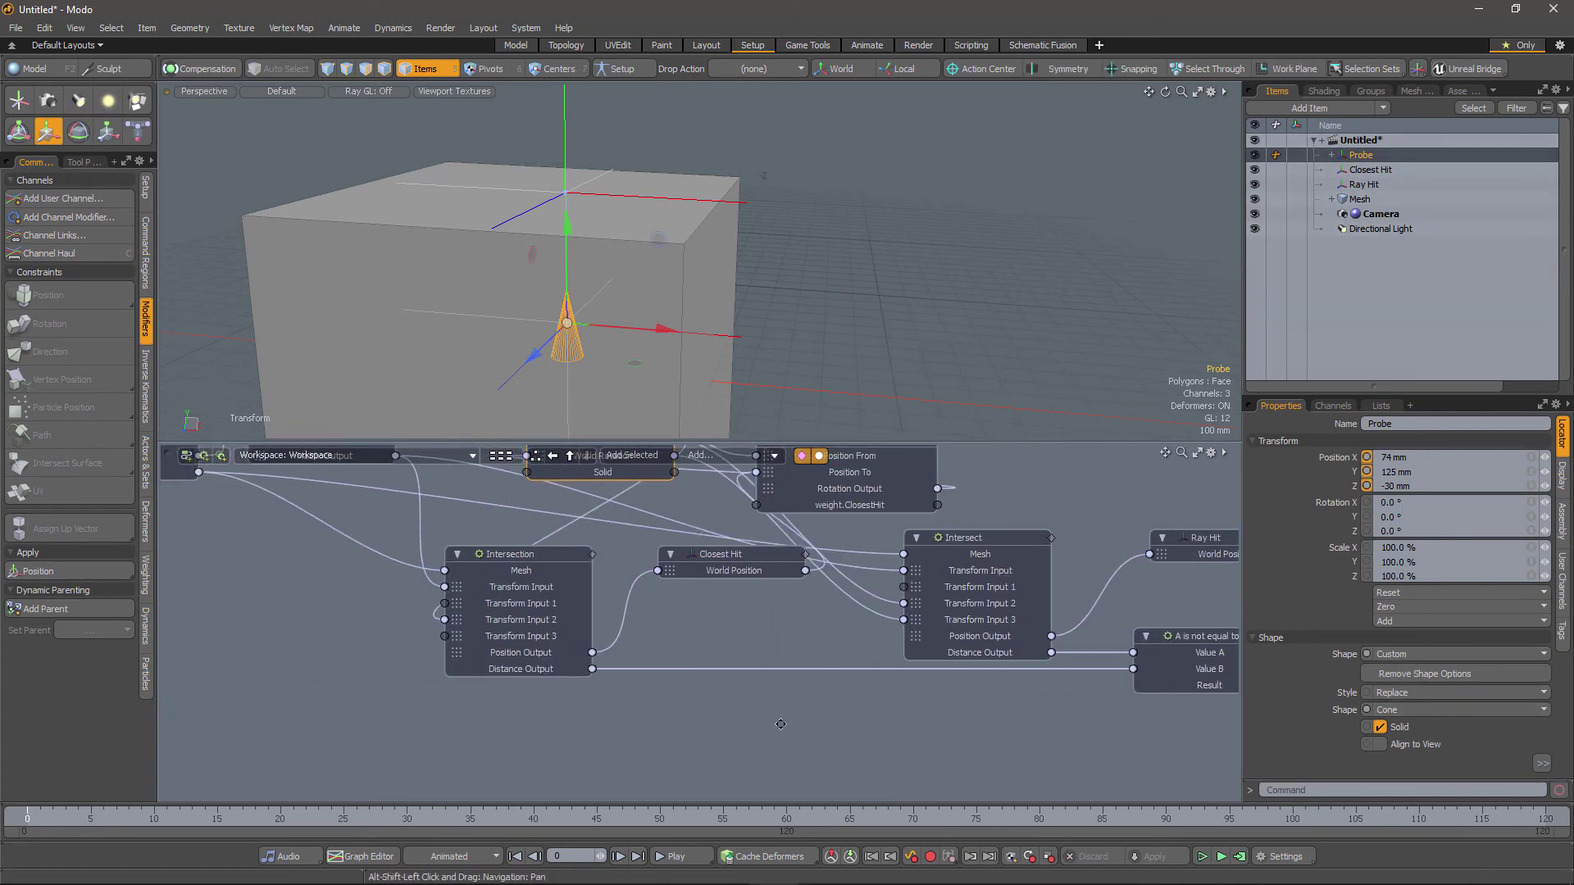
middle_click_drag(729, 590, 672, 669)
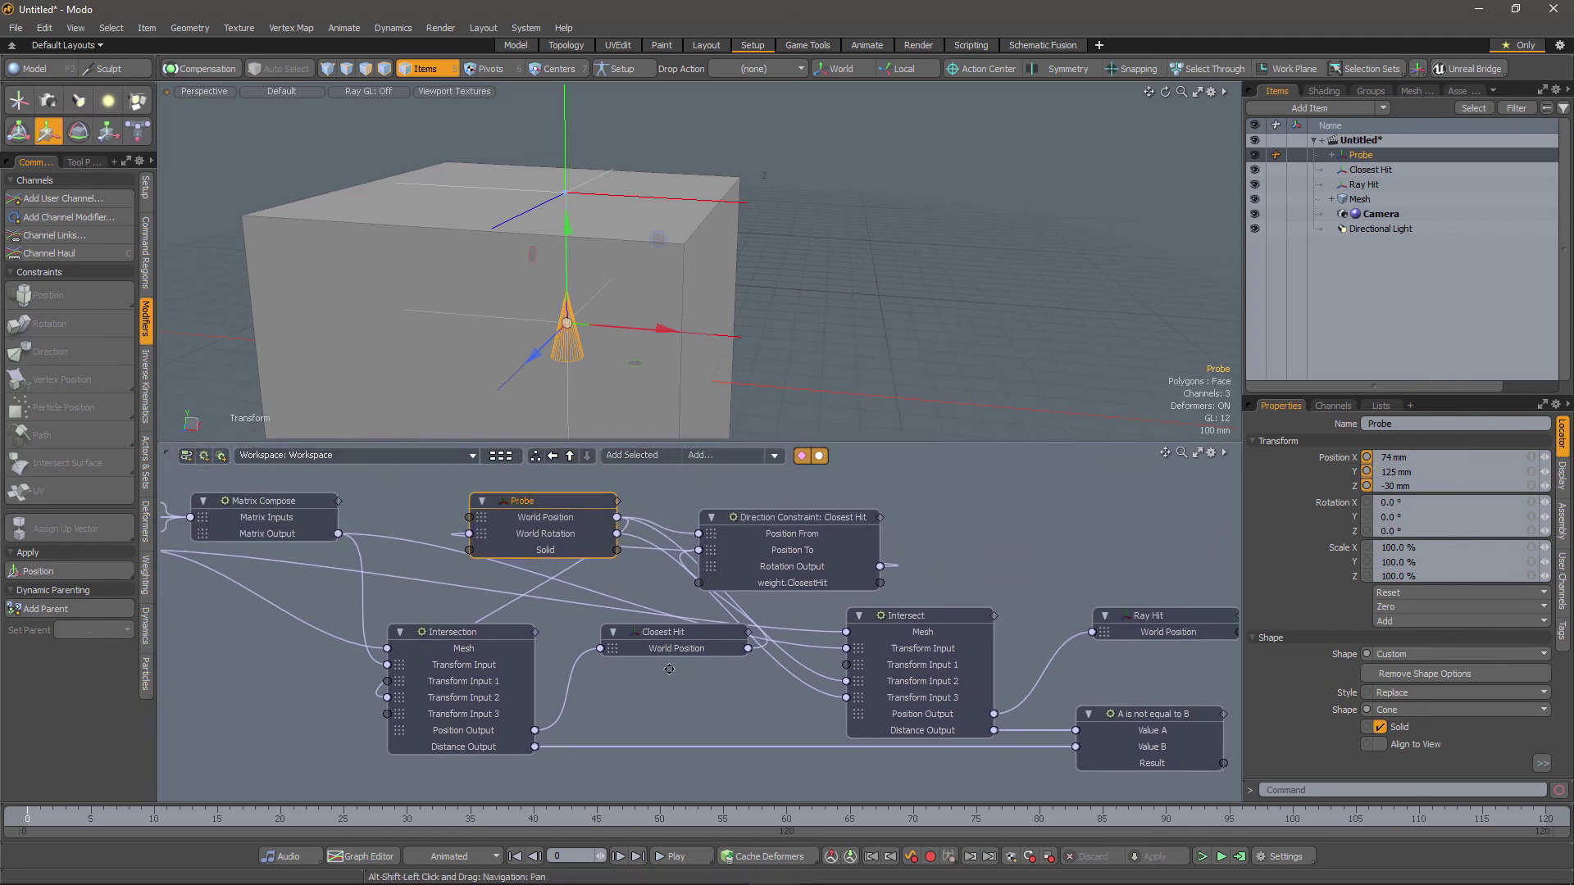
Separate the Probe's Solid channel into its own node, placed beside the comparison node
right_click(549, 557)
left_click(548, 612)
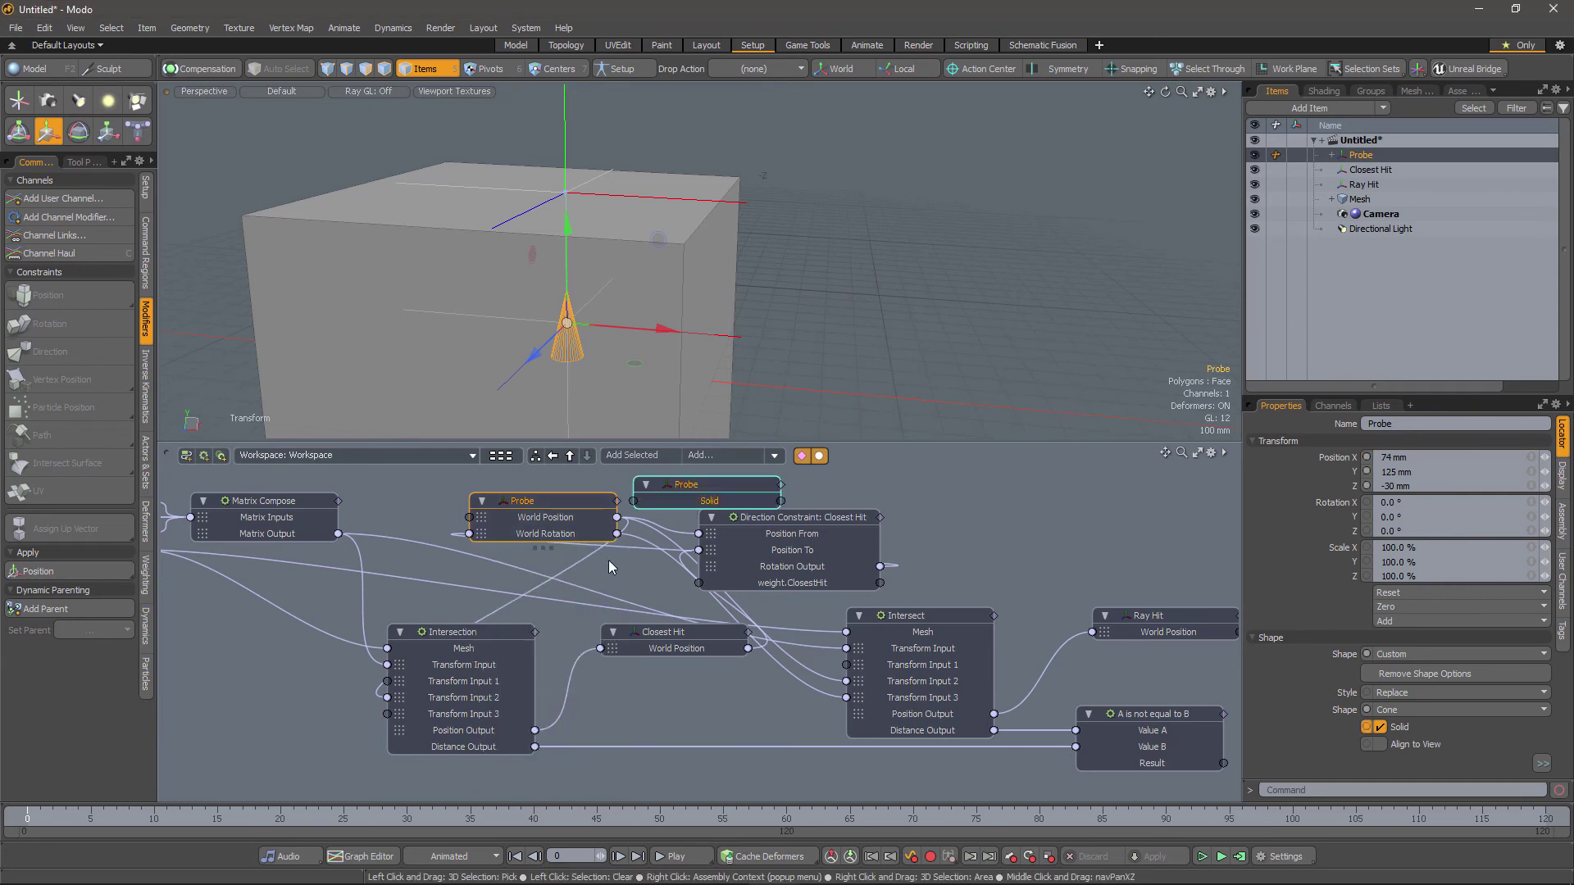
left_click_drag(690, 490, 1090, 527)
middle_click_drag(1090, 527, 574, 533)
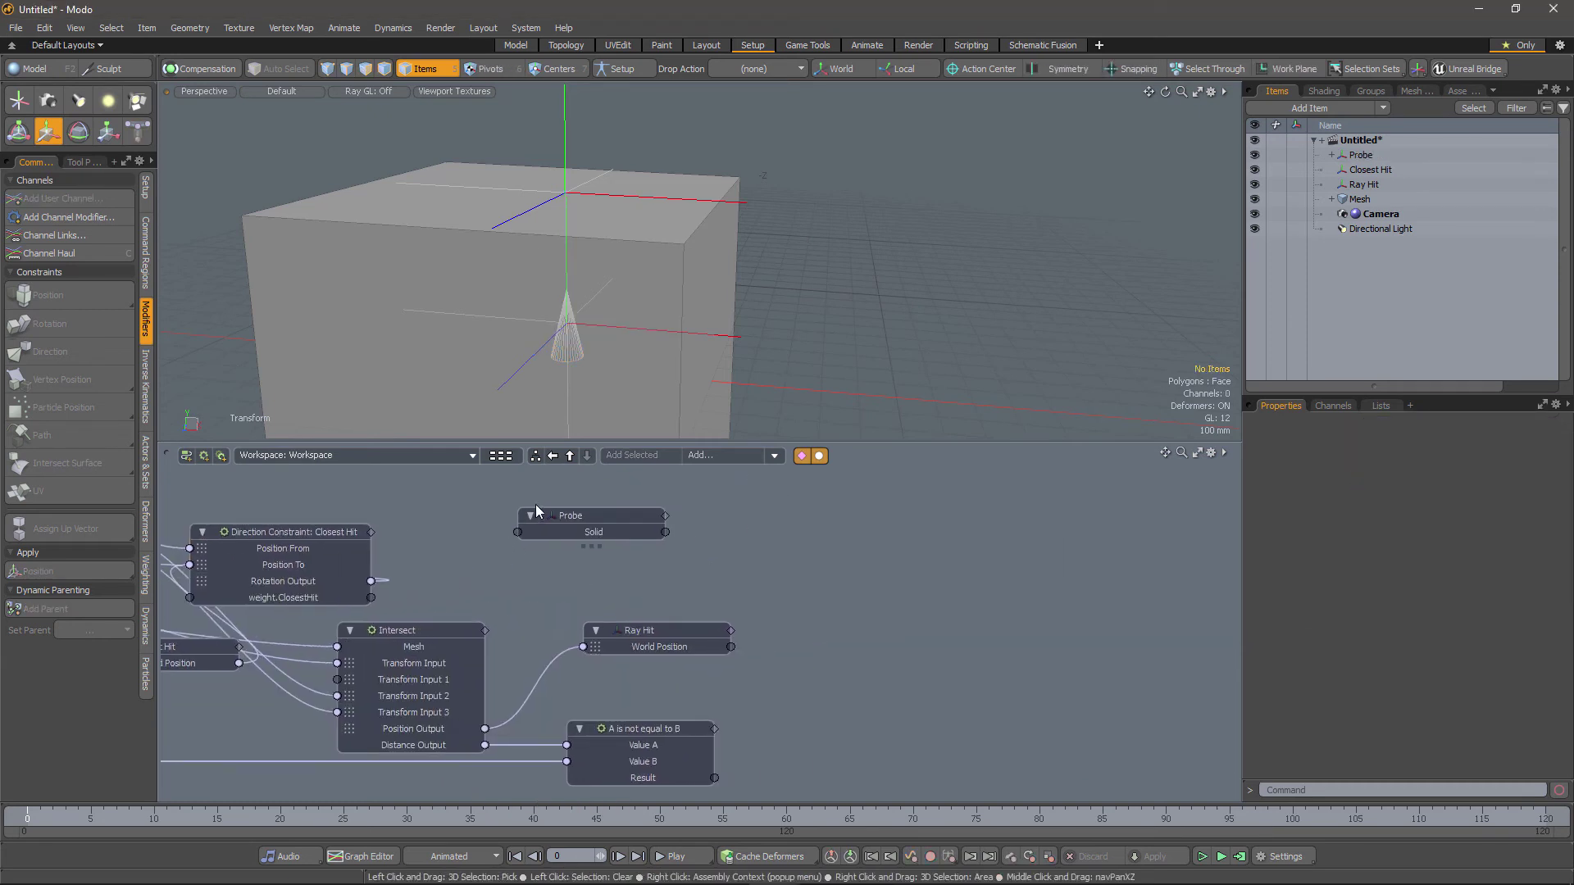
left_click_drag(569, 532, 816, 728)
middle_click_drag(816, 728, 805, 690)
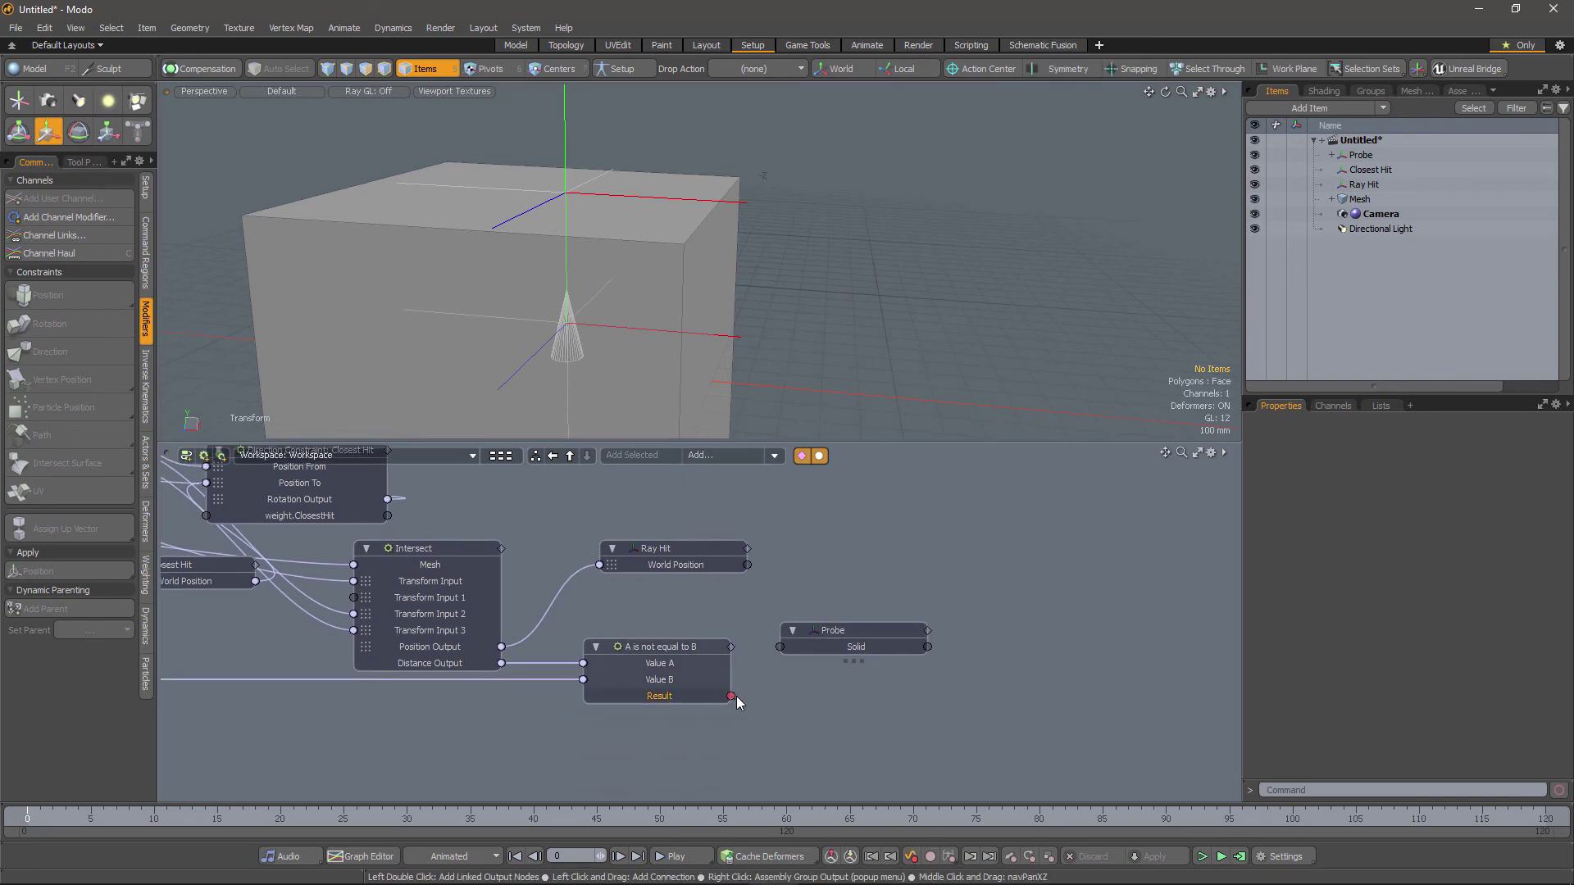
Wire the comparison Result into the Probe's Solid and slide the Probe to X 179 mm
left_click_drag(734, 696, 844, 639)
left_click_drag(668, 322, 771, 329)
left_click_drag(752, 238, 730, 332, "alt")
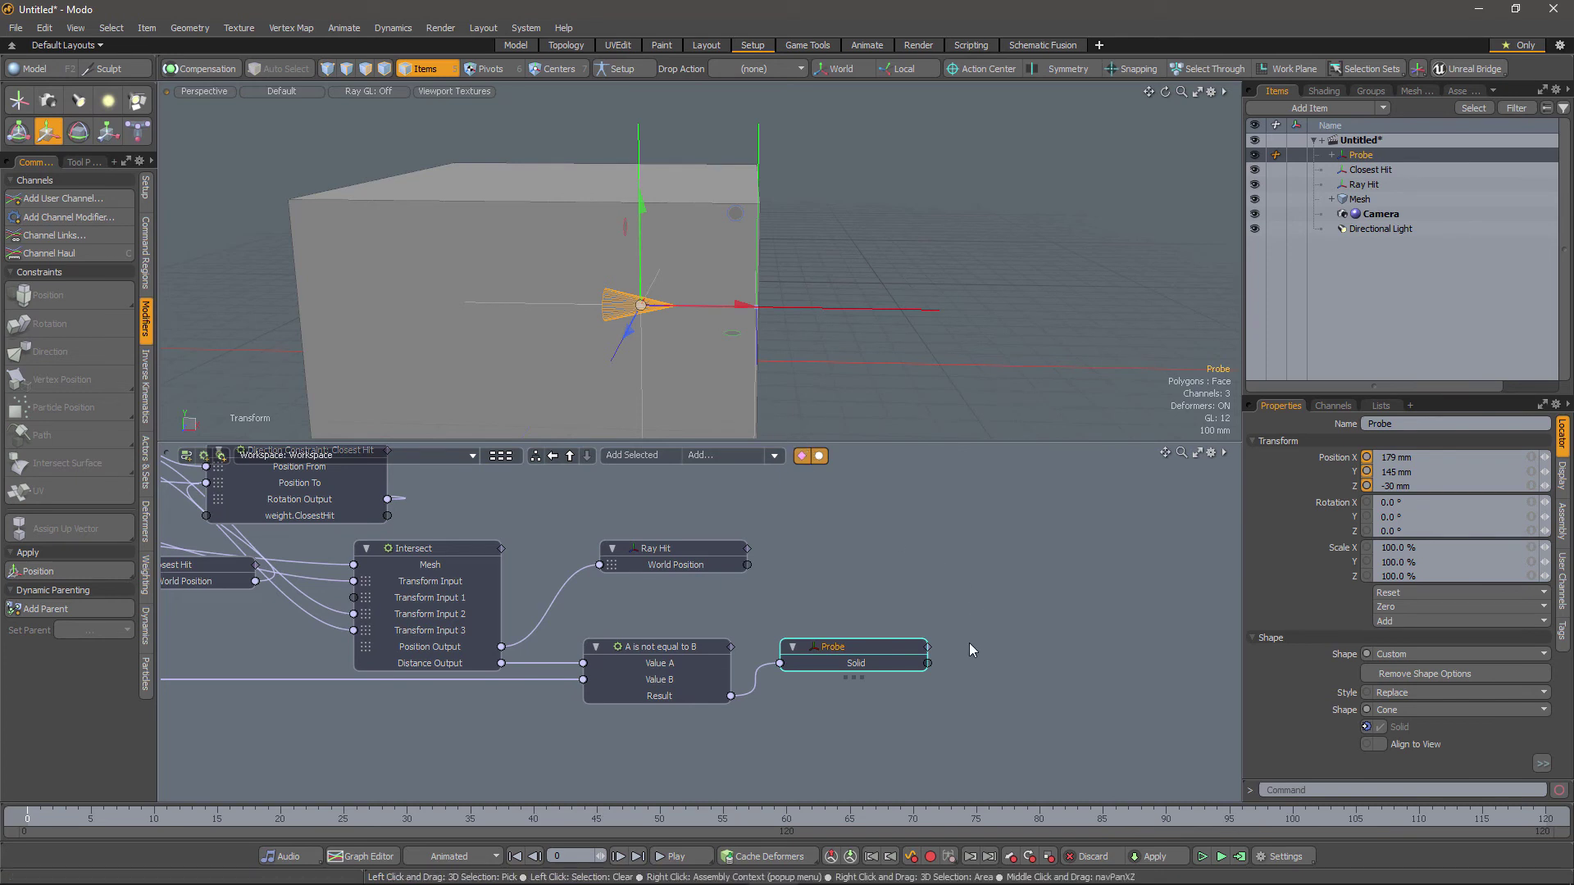
Add draw options to the Probe with Fill set to User (1.0, 1.0, 1.0)
left_click(1563, 475)
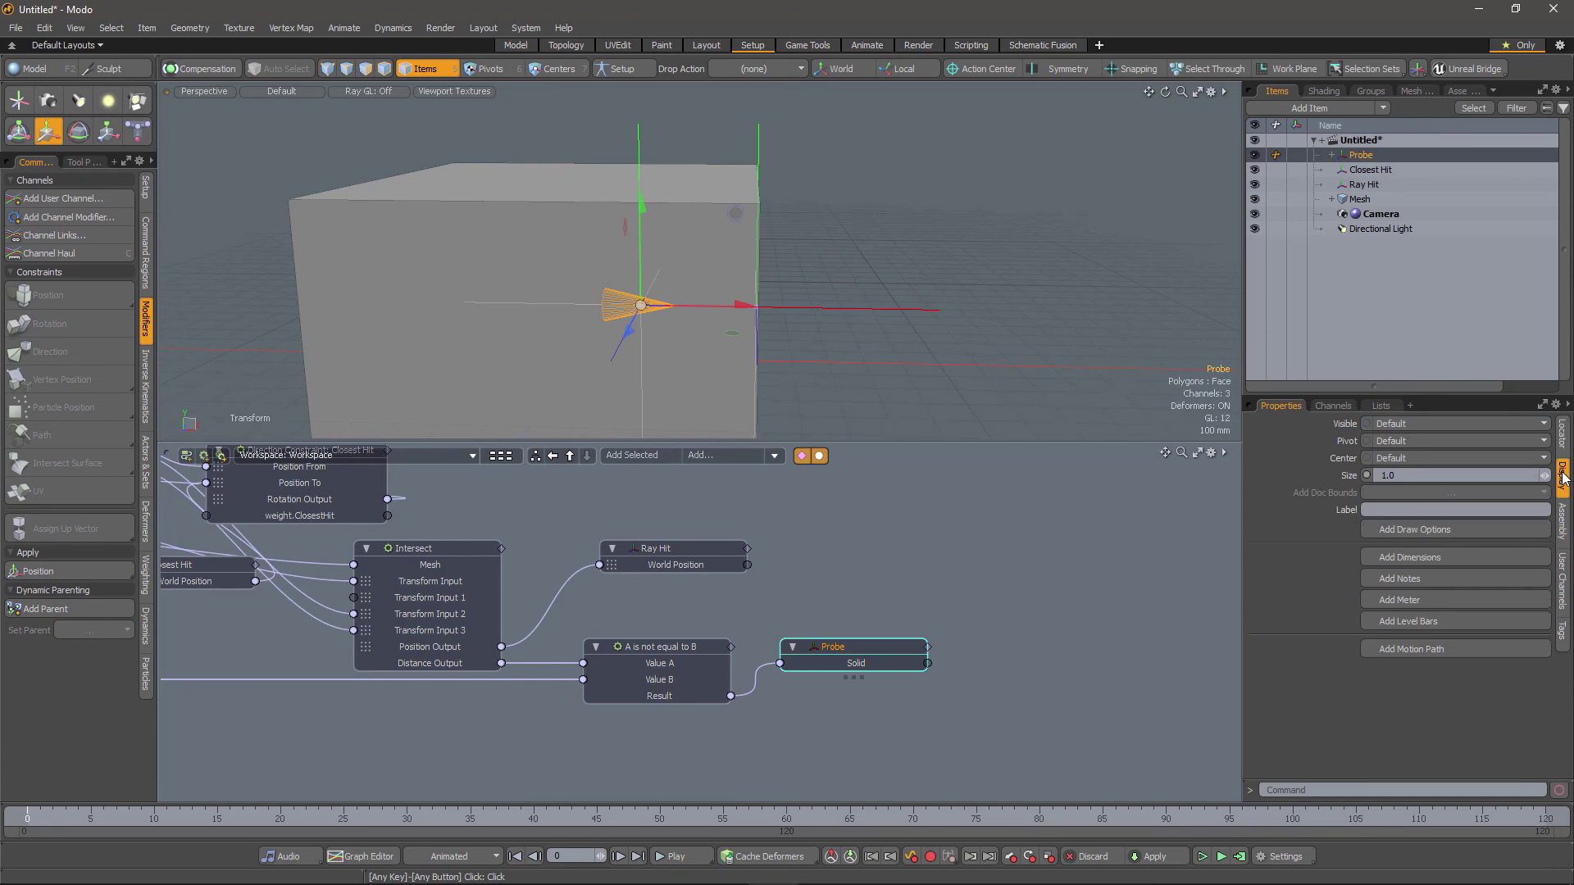
left_click(1445, 531)
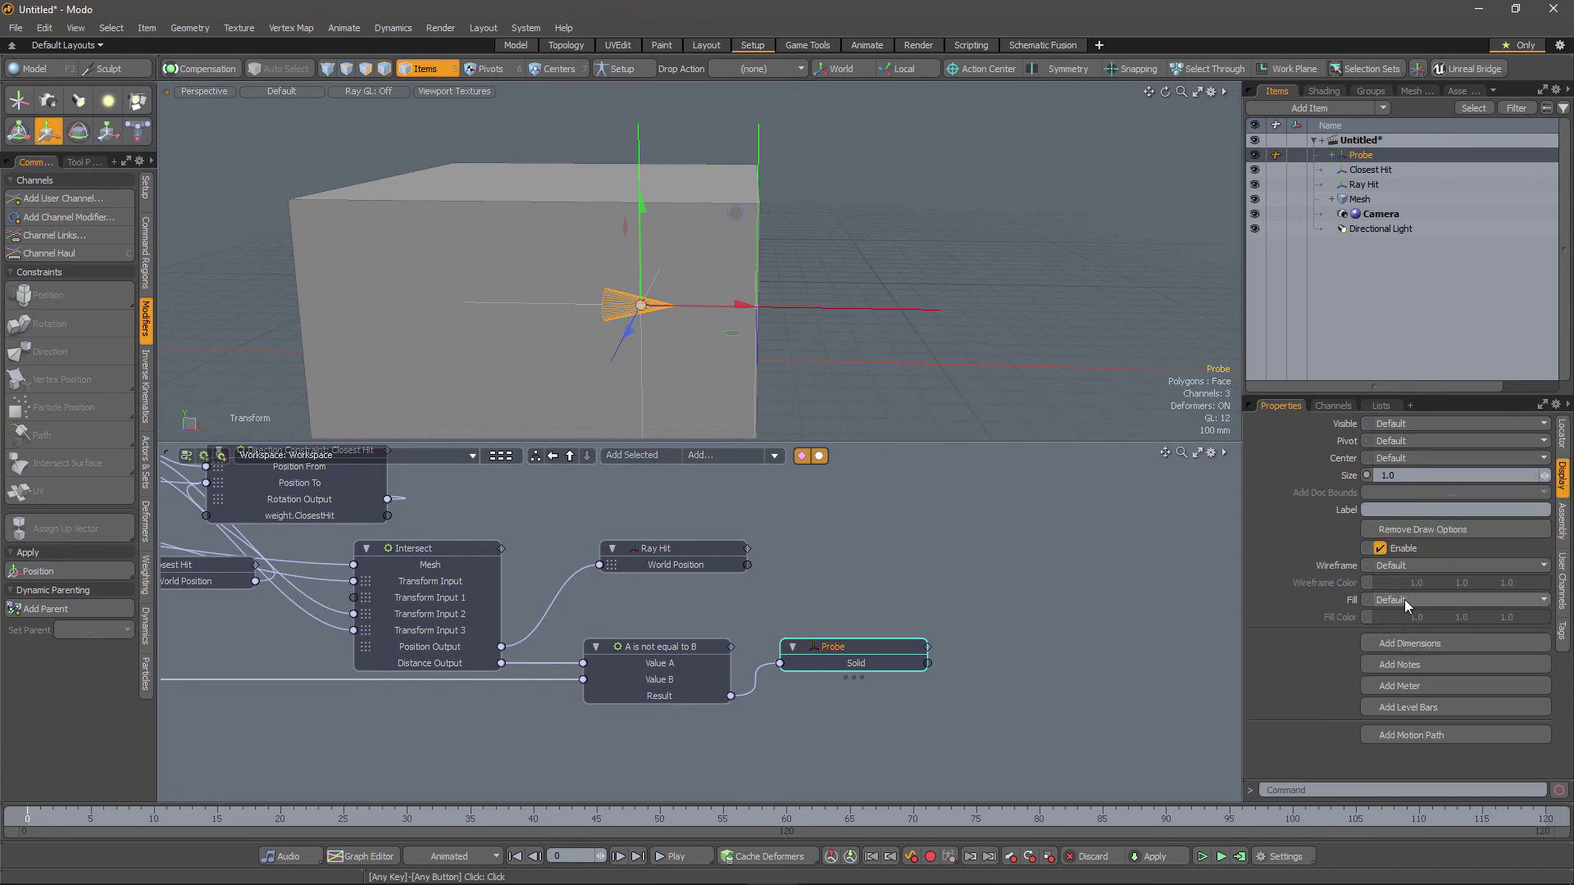
left_click(1405, 599)
left_click(1406, 613)
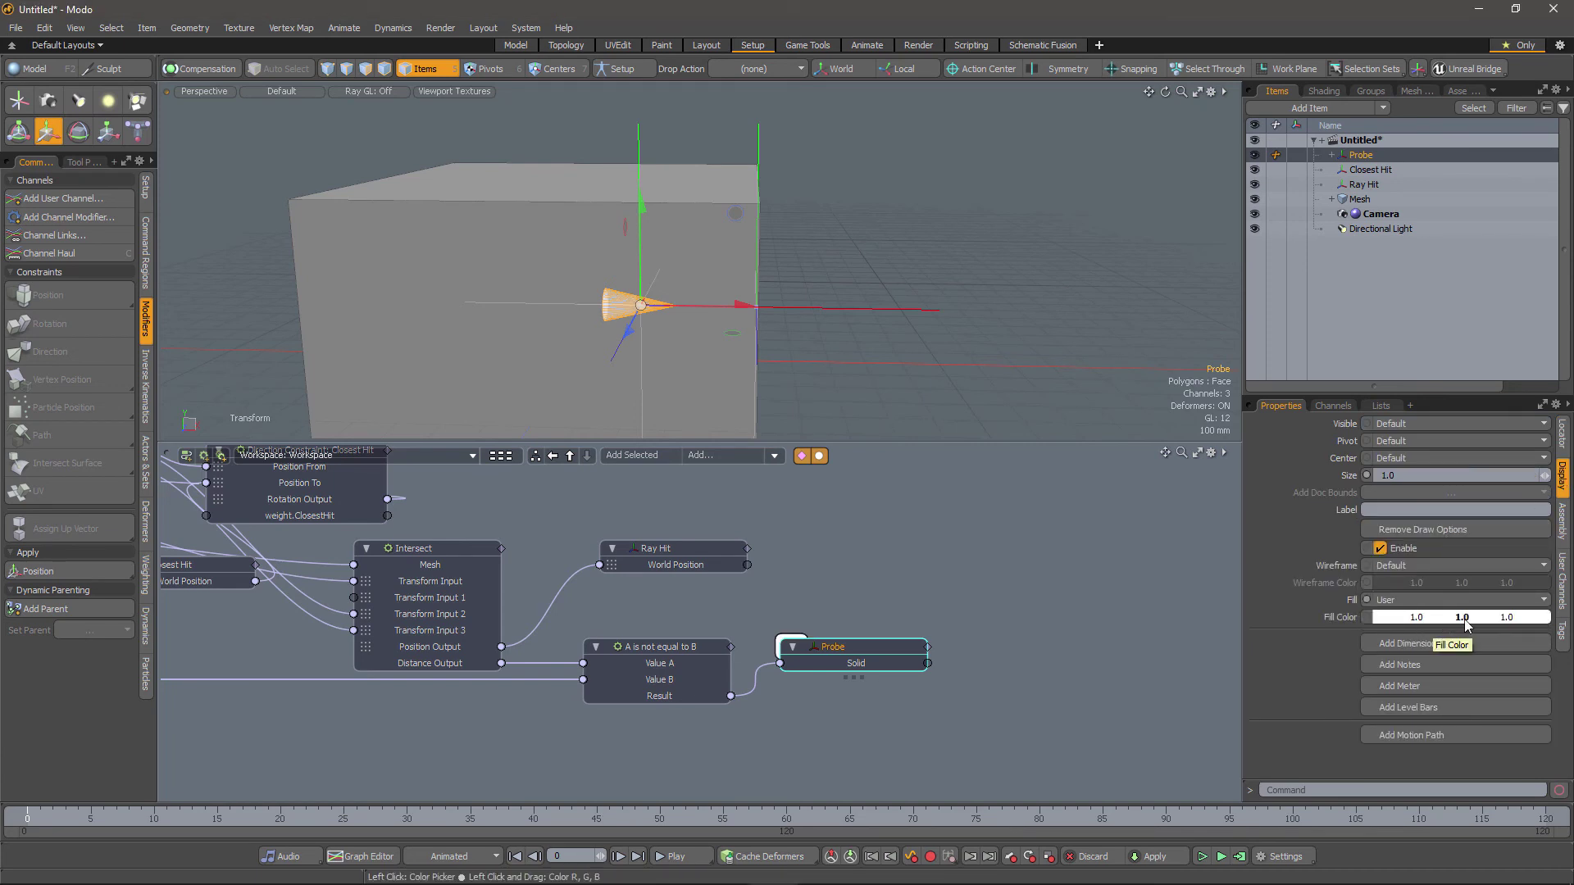
Orbit to a side-on view and move the Probe right along X
left_click_drag(780, 369, 692, 274, "alt")
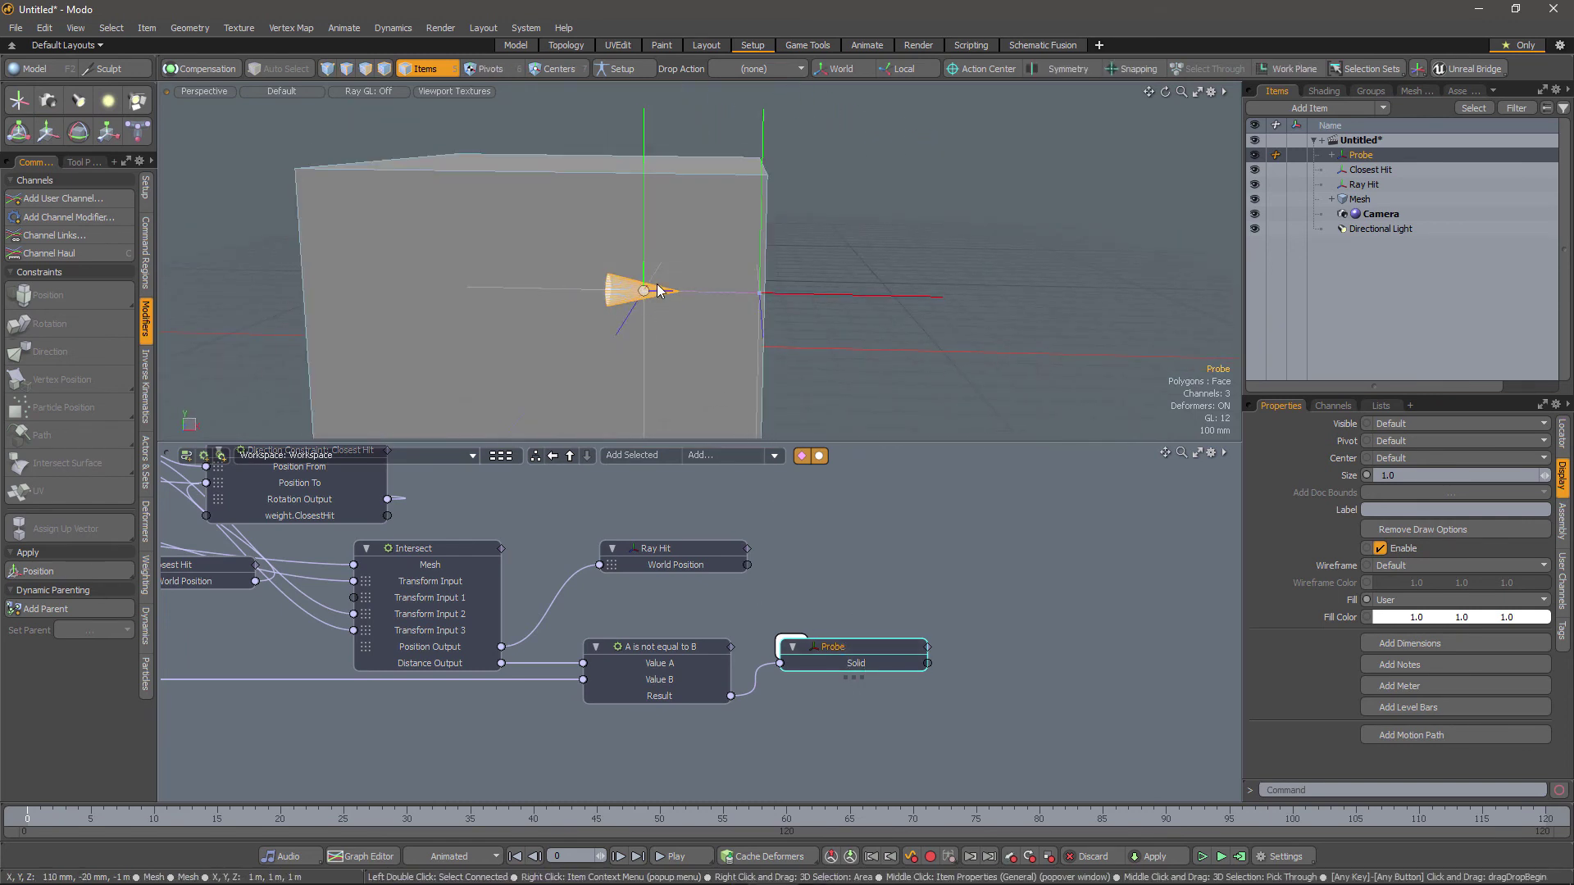
key("w")
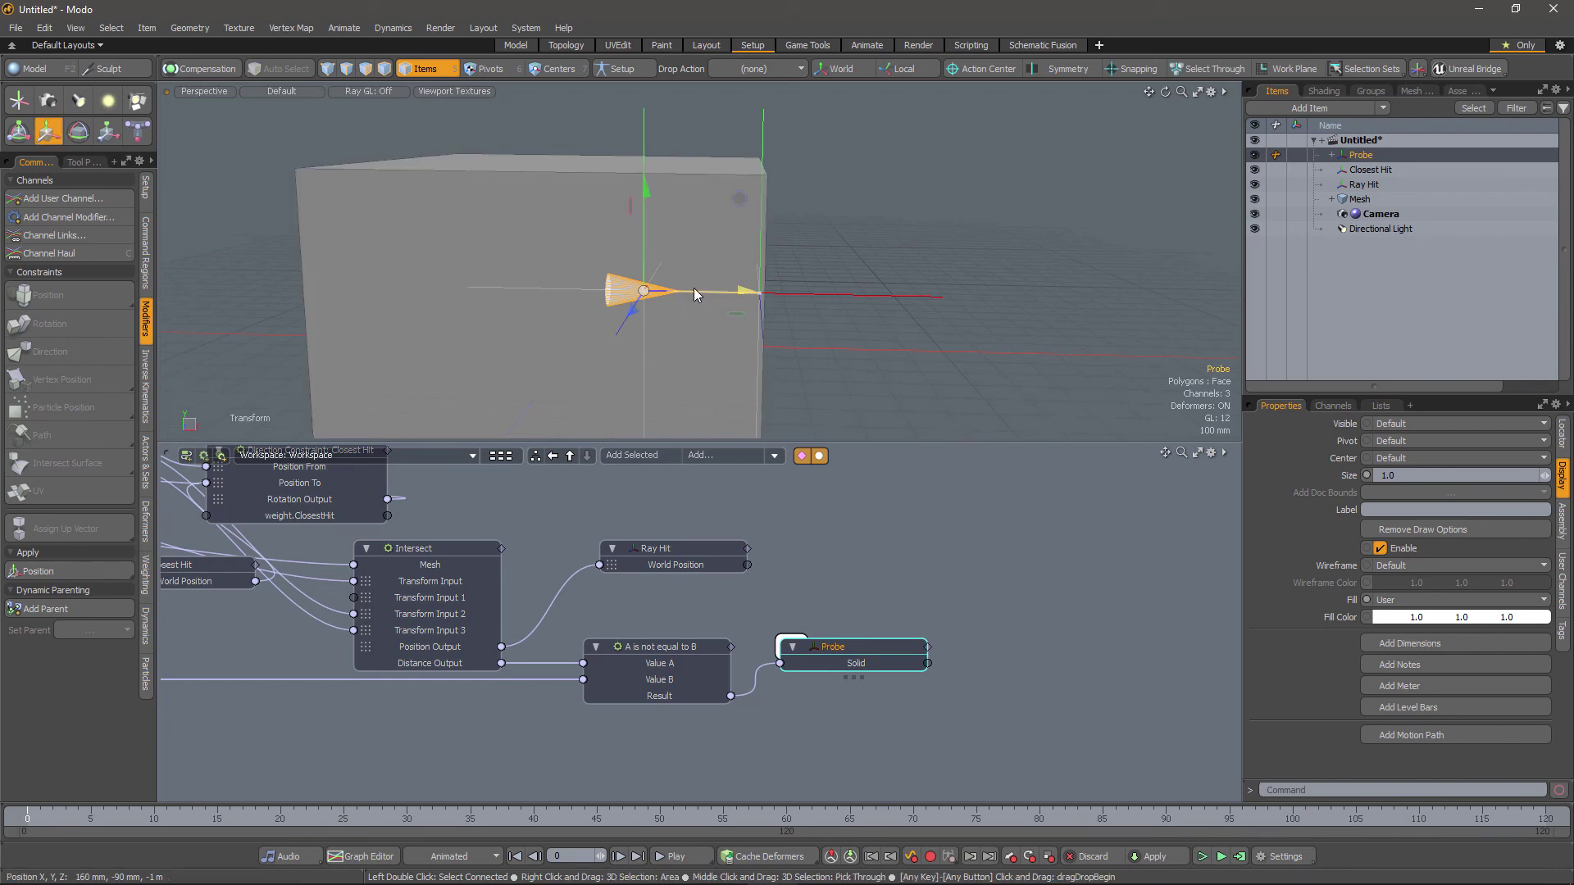
left_click_drag(693, 288, 497, 308)
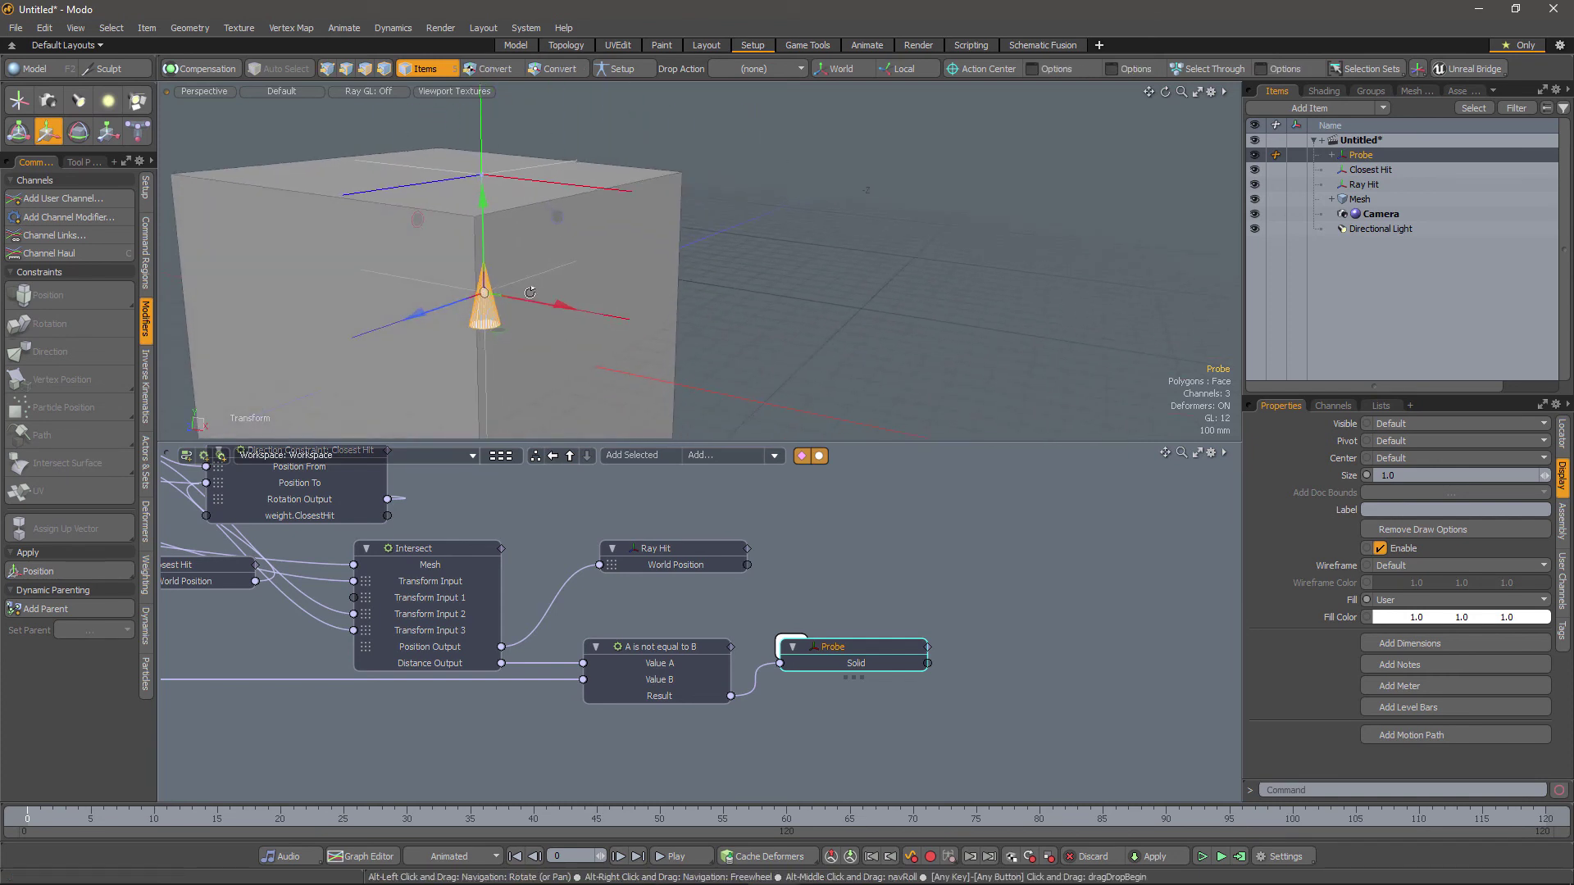
Slide the Probe into the box to check that it turns solid
mouse_move(485, 239)
left_mouse_down()
mouse_move(482, 74)
mouse_move(484, 239)
left_mouse_up()
left_click_drag(529, 326, 924, 326, "alt")
left_click_drag(1060, 310, 483, 385)
Zoom out the schematic and reposition the Probe and Direction Constraint nodes
left_click_drag(449, 550, 742, 588, "alt+shift")
scroll(500, 636, "down", 3)
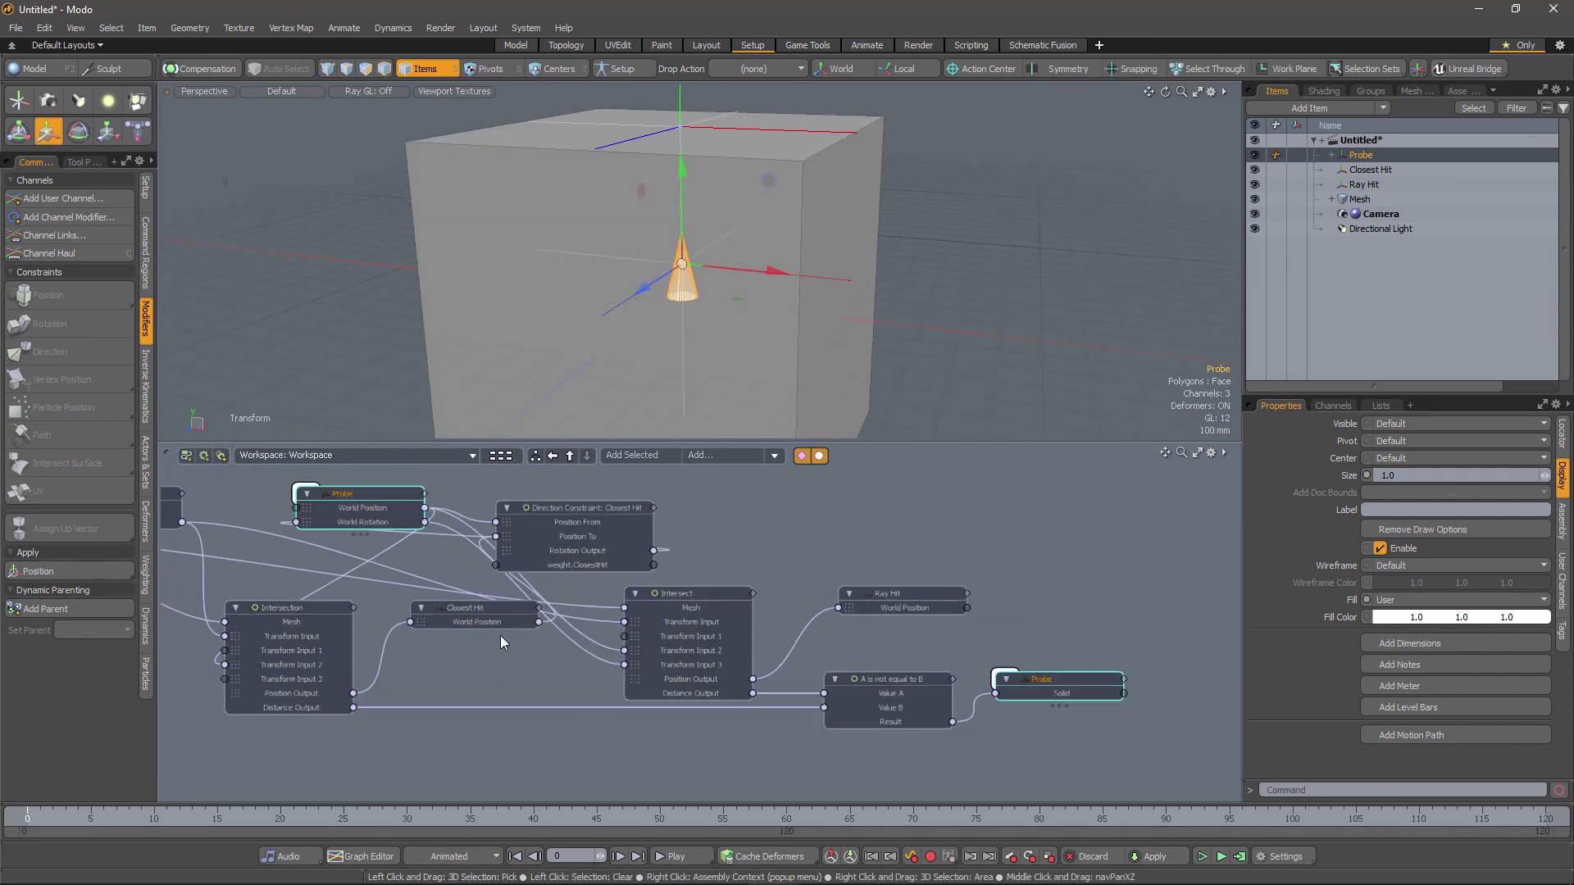
left_click_drag(462, 633, 655, 651, "alt+shift")
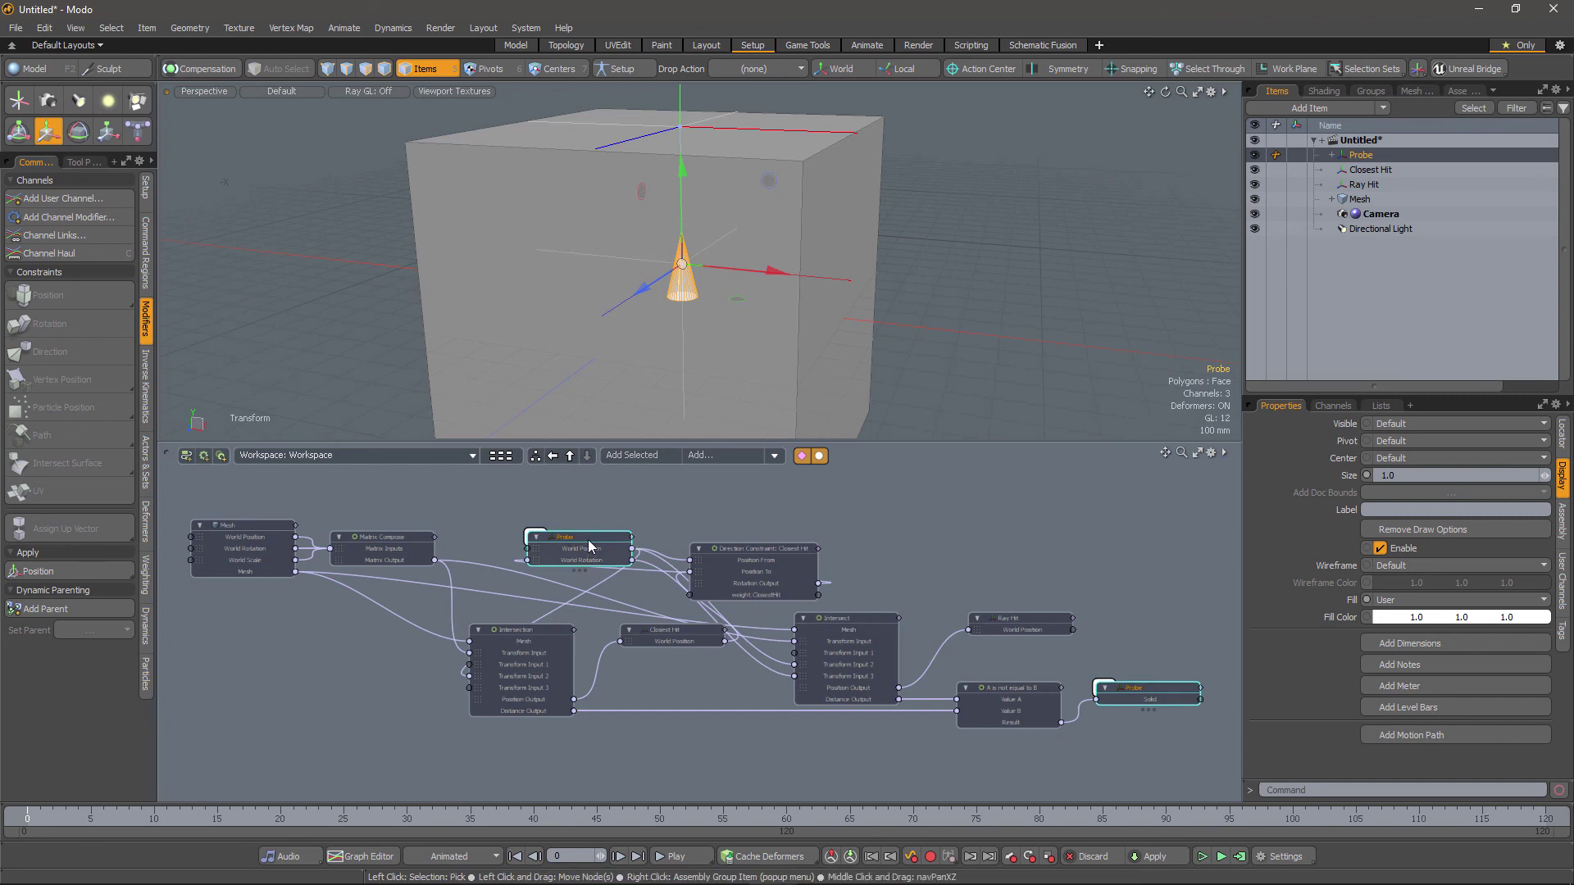
left_click_drag(554, 548, 462, 512)
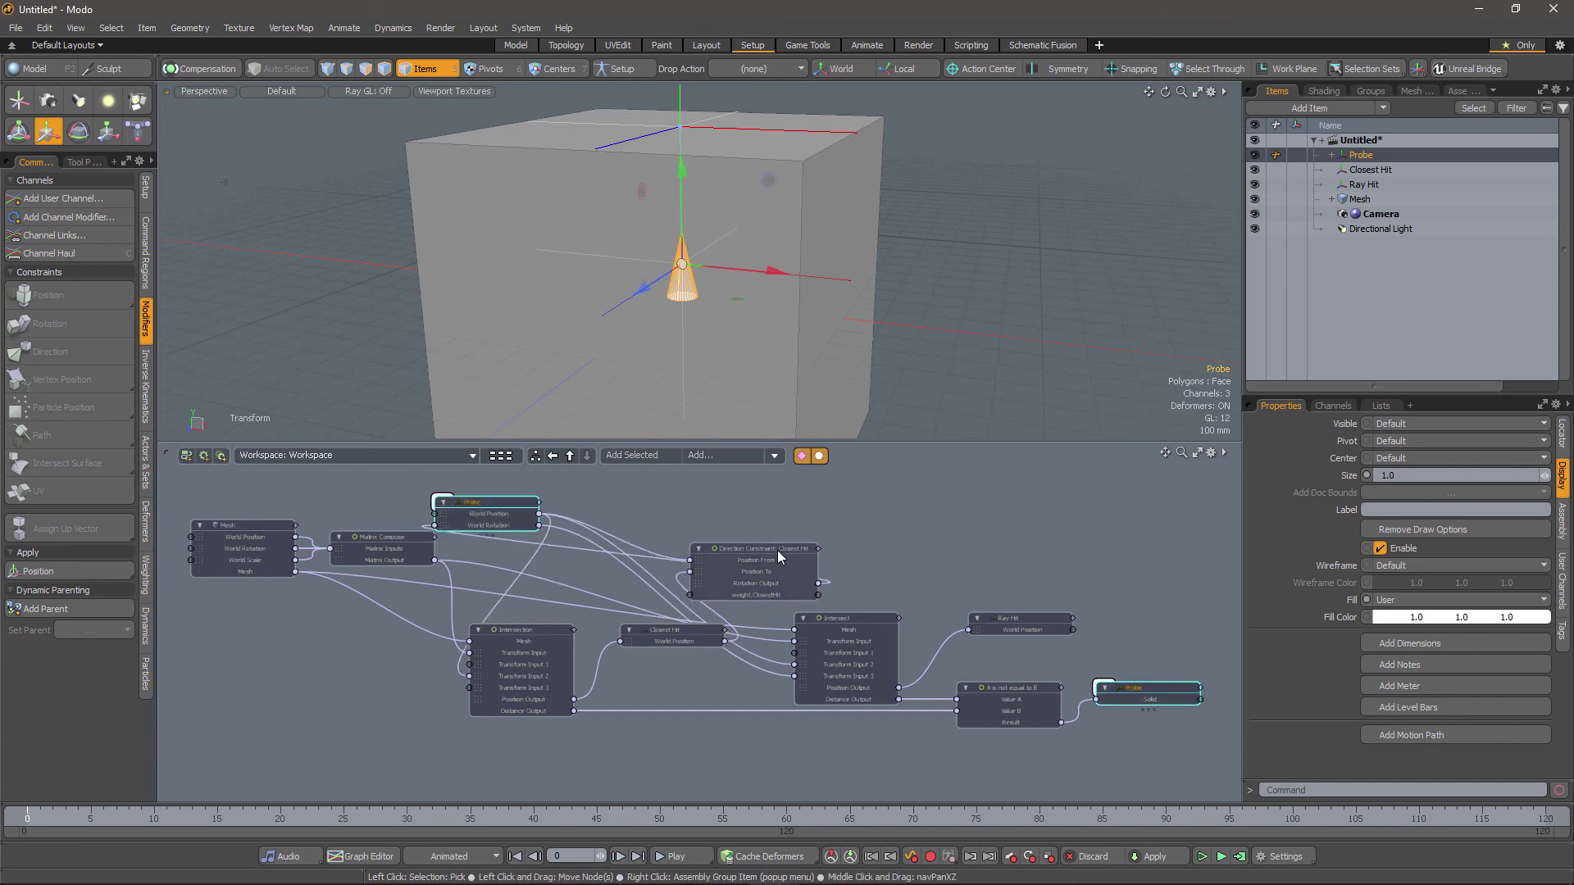
mouse_move(777, 549)
left_mouse_down()
mouse_move(854, 503)
mouse_move(756, 547)
left_mouse_up()
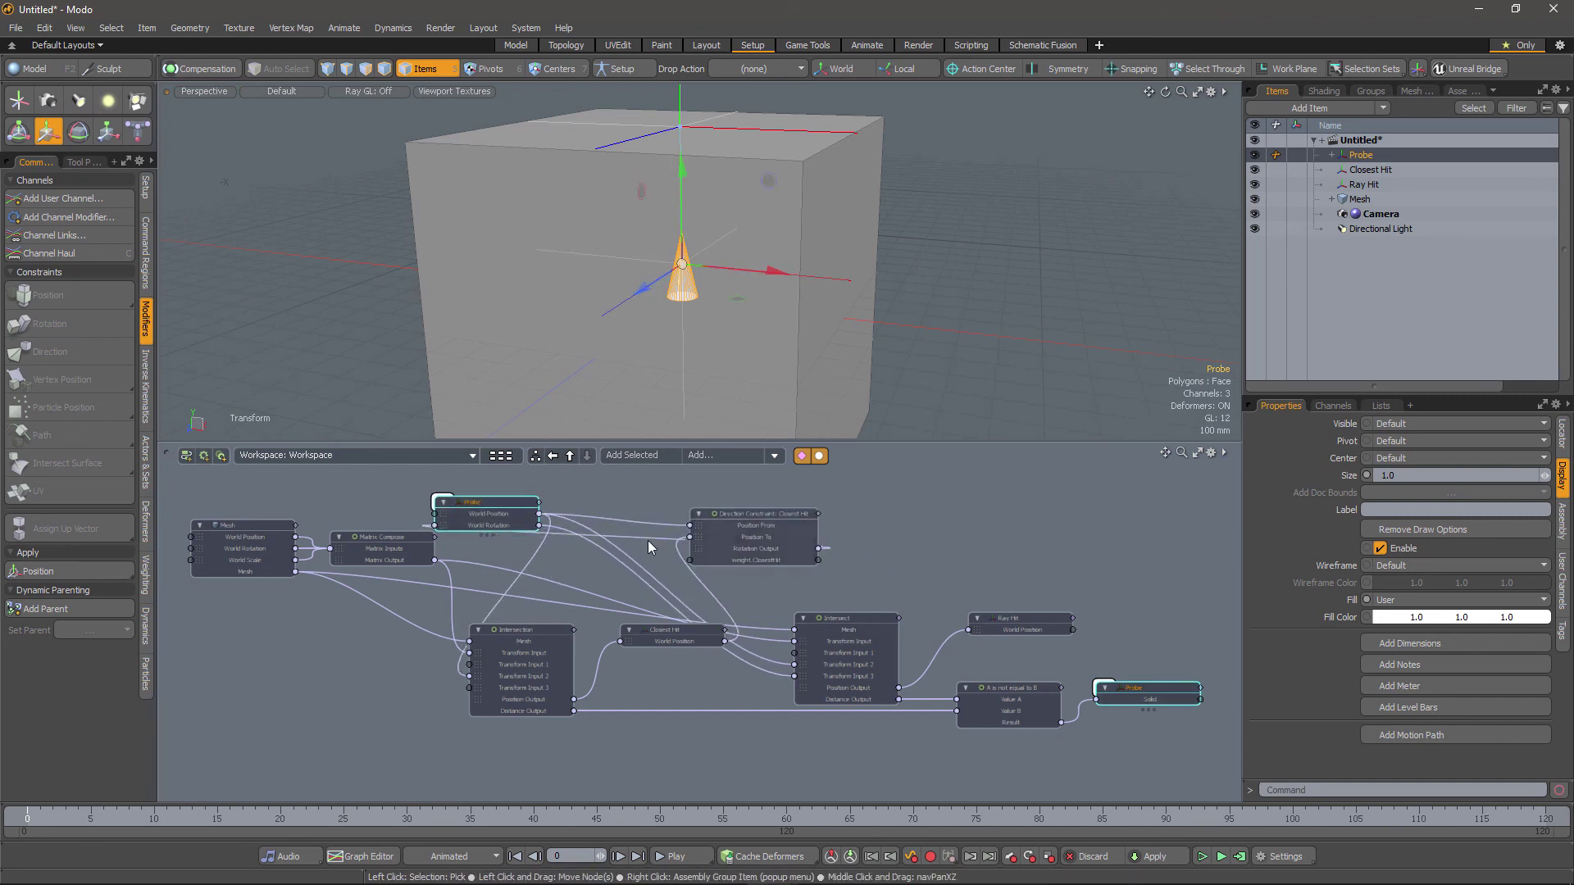
left_click_drag(952, 580, 960, 604, "alt")
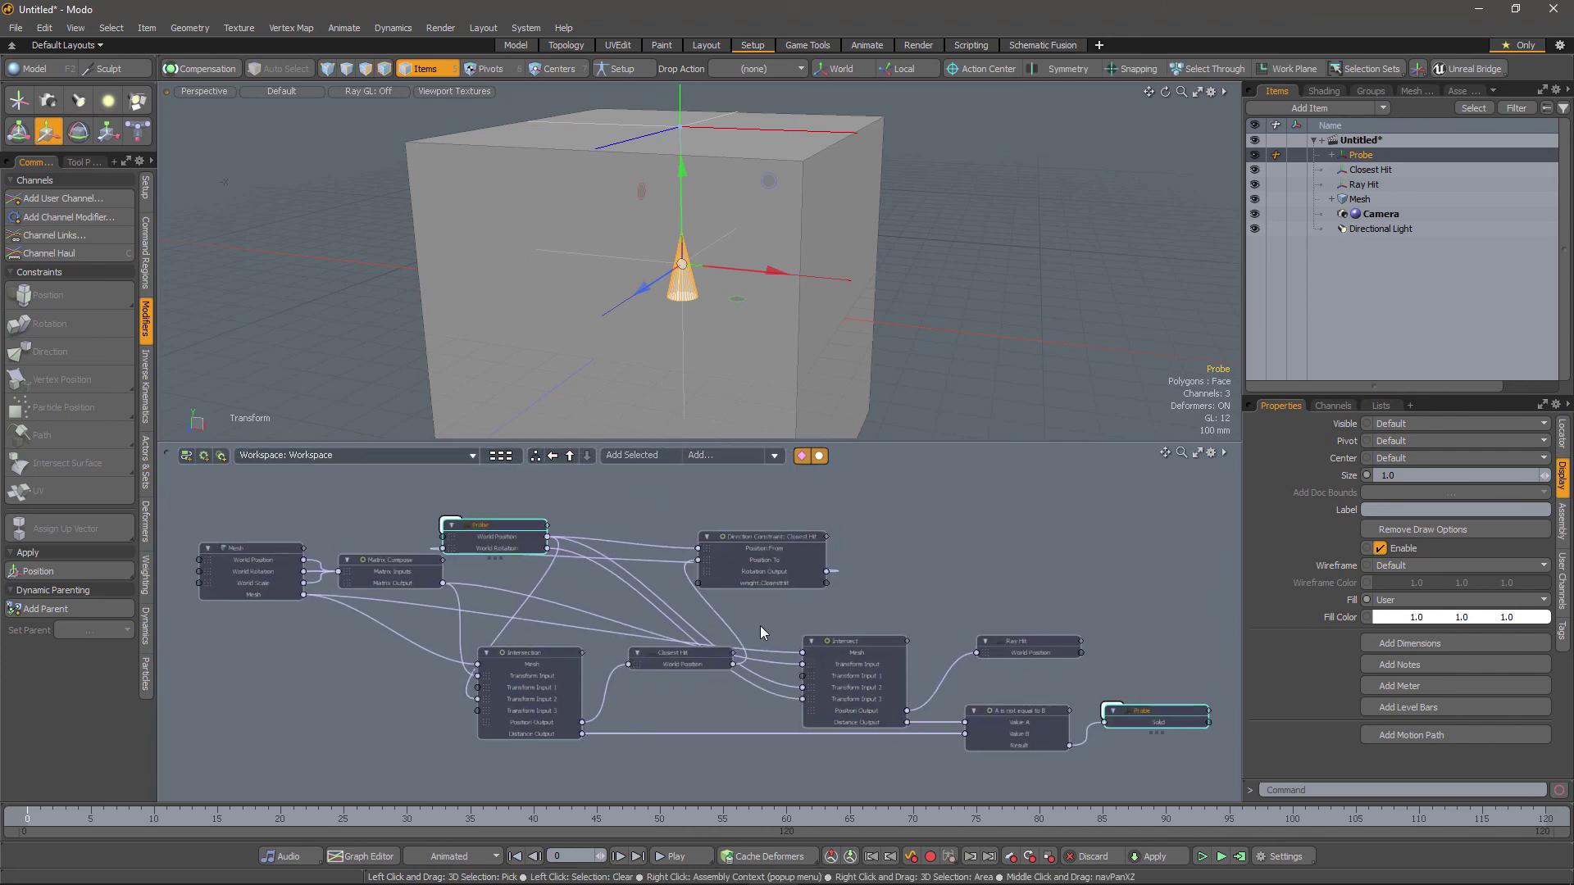
scroll(786, 636, "up", 4)
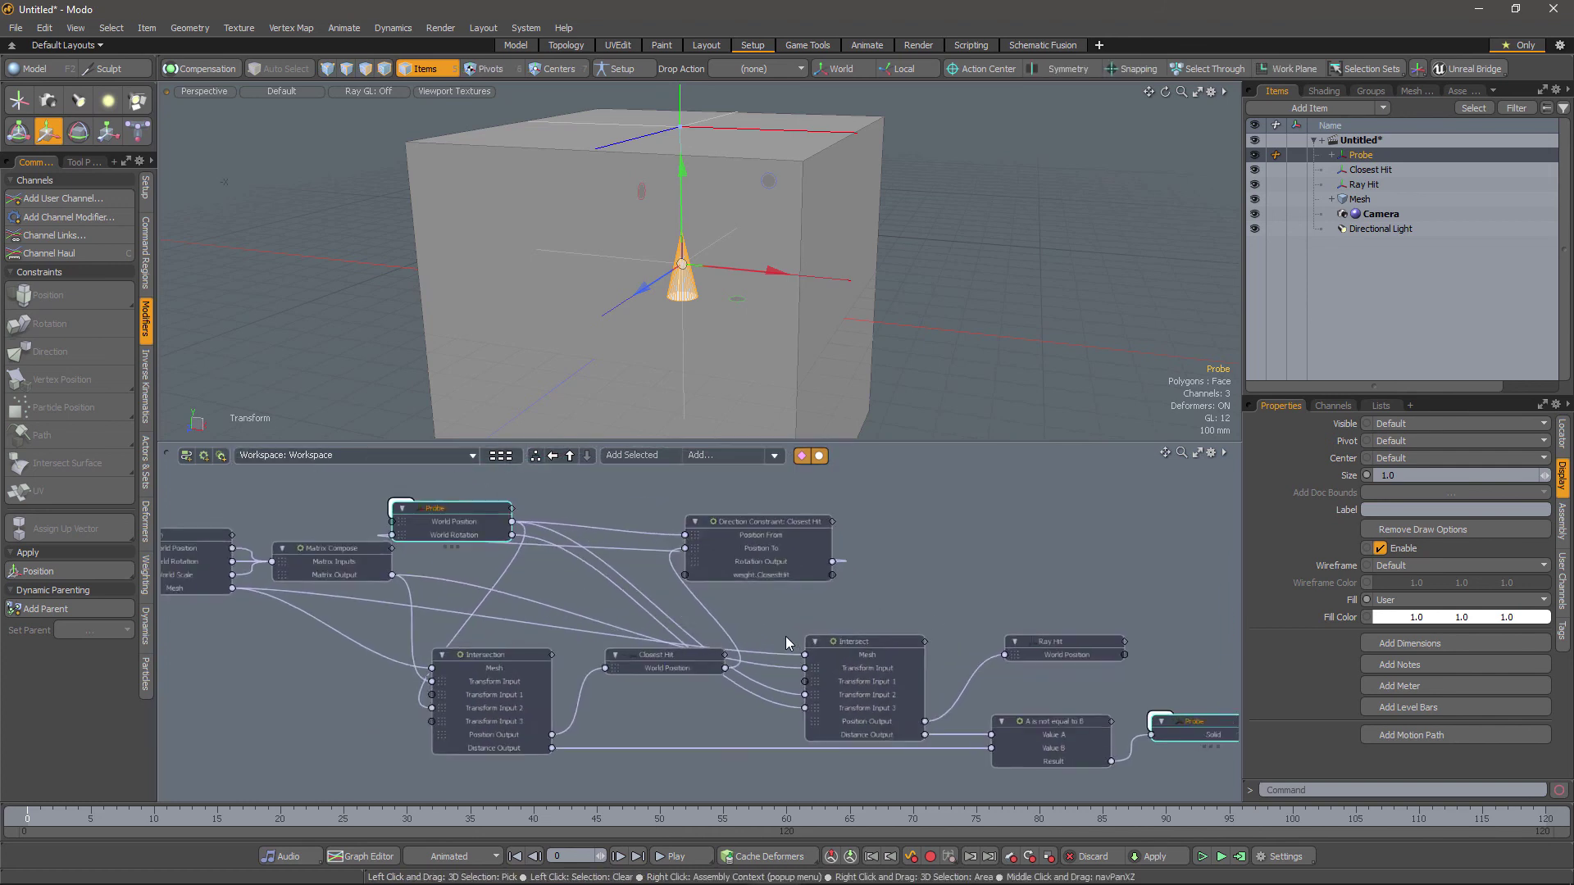
scroll(786, 636, "down", 1)
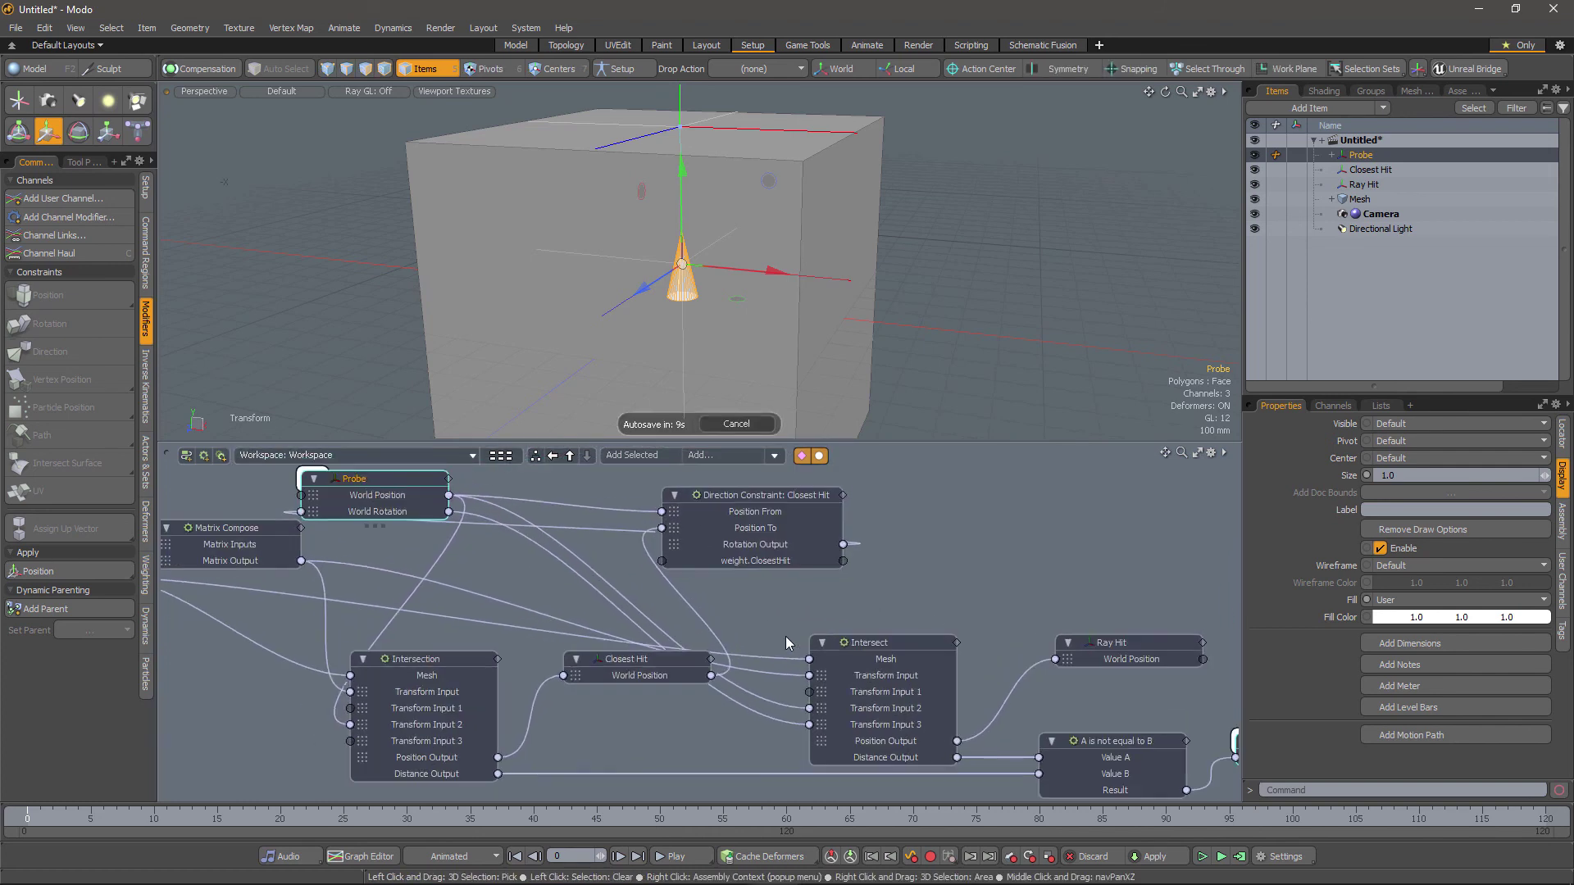
left_click_drag(784, 628, 964, 560, "alt+shift")
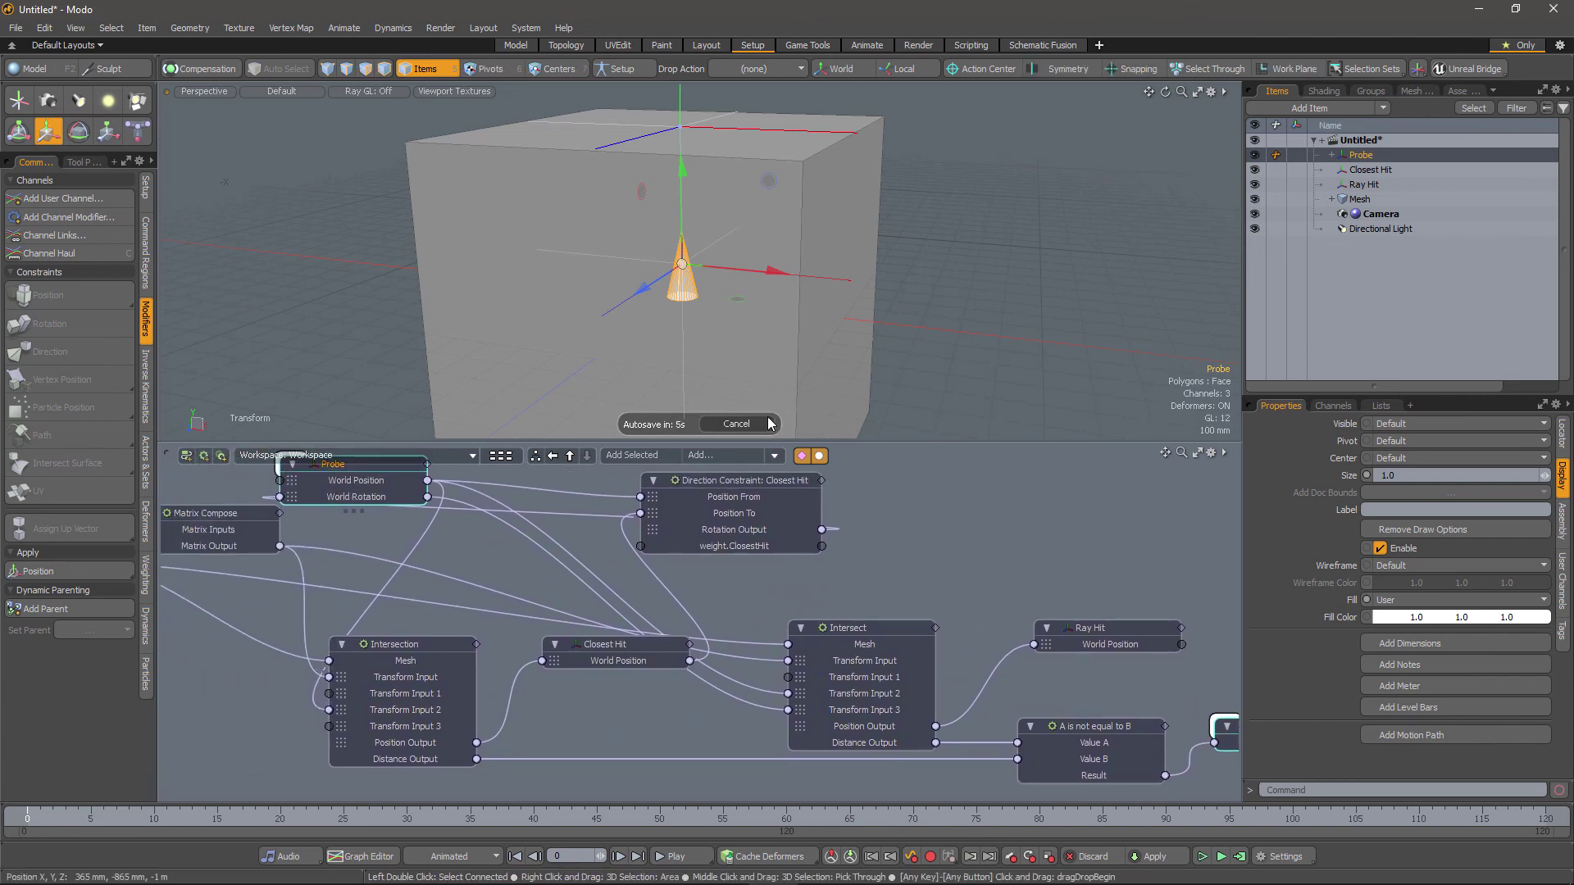
Move the Probe back out of the cube to sit beside its lower right edge
left_click_drag(681, 213, 1039, 337)
left_click_drag(1035, 250, 795, 282, "alt")
left_click_drag(664, 287, 720, 258, "alt+shift")
scroll(793, 301, "down", 3)
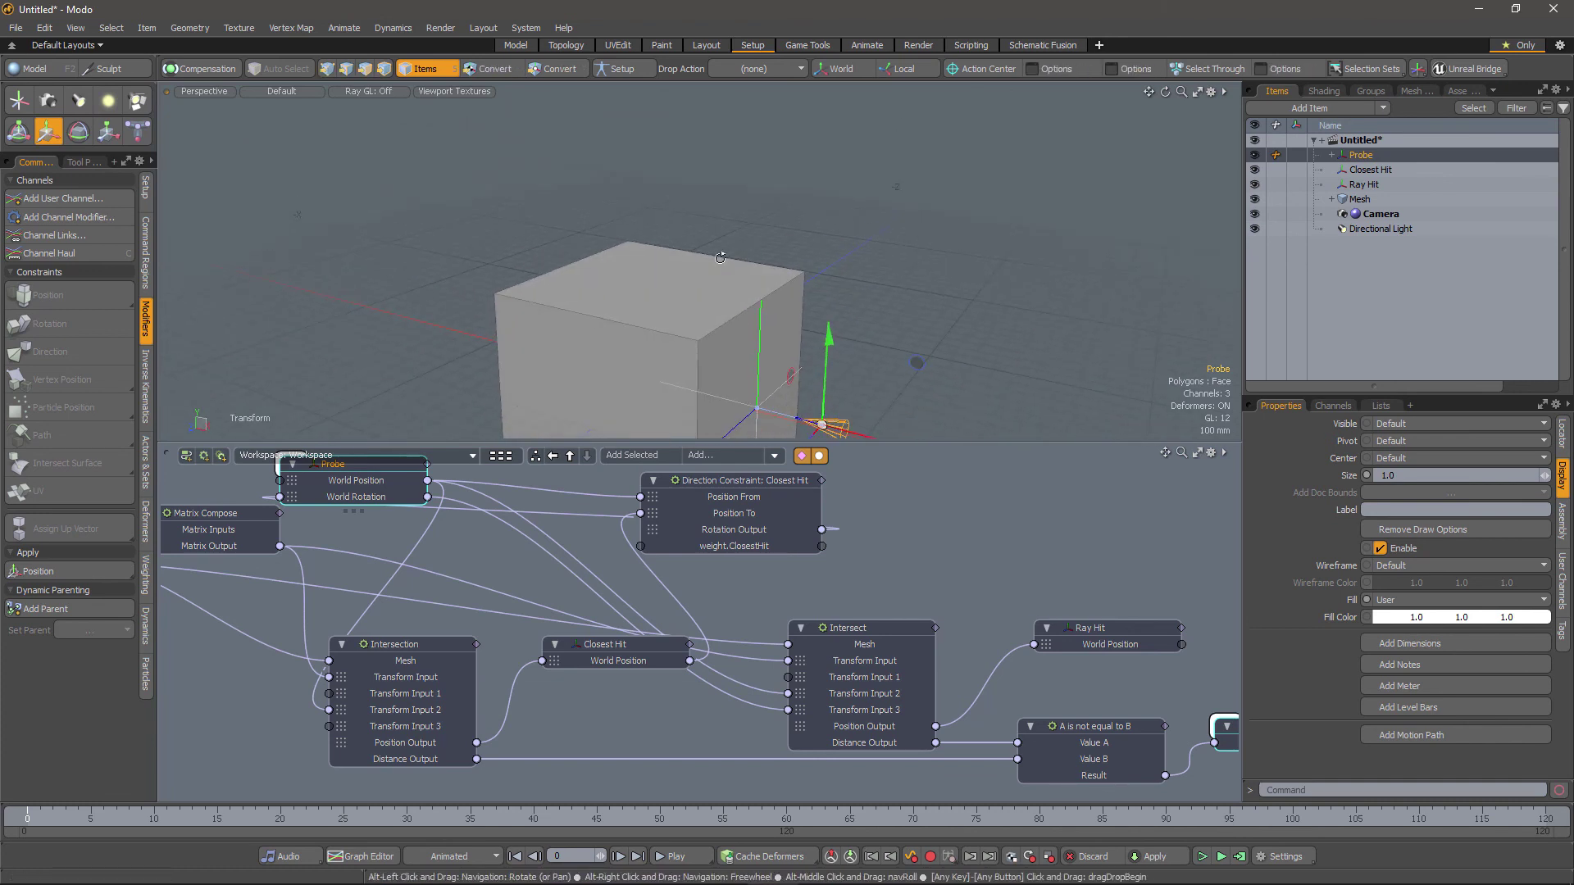
Add a torus and lift all its polygons up above the cube
left_click(47, 73)
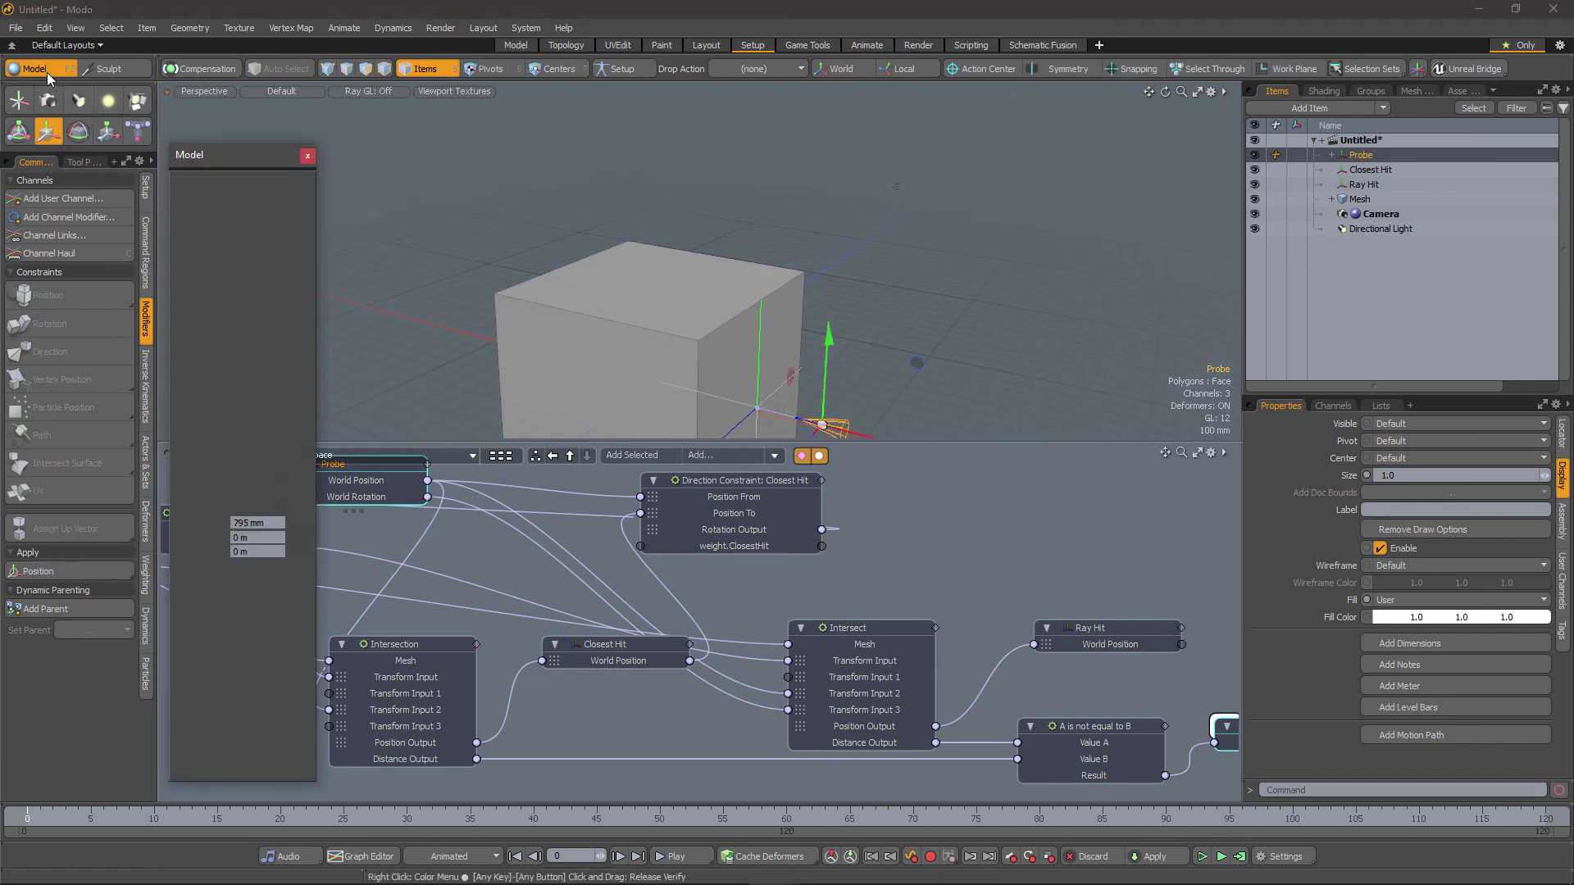
left_click(189, 226)
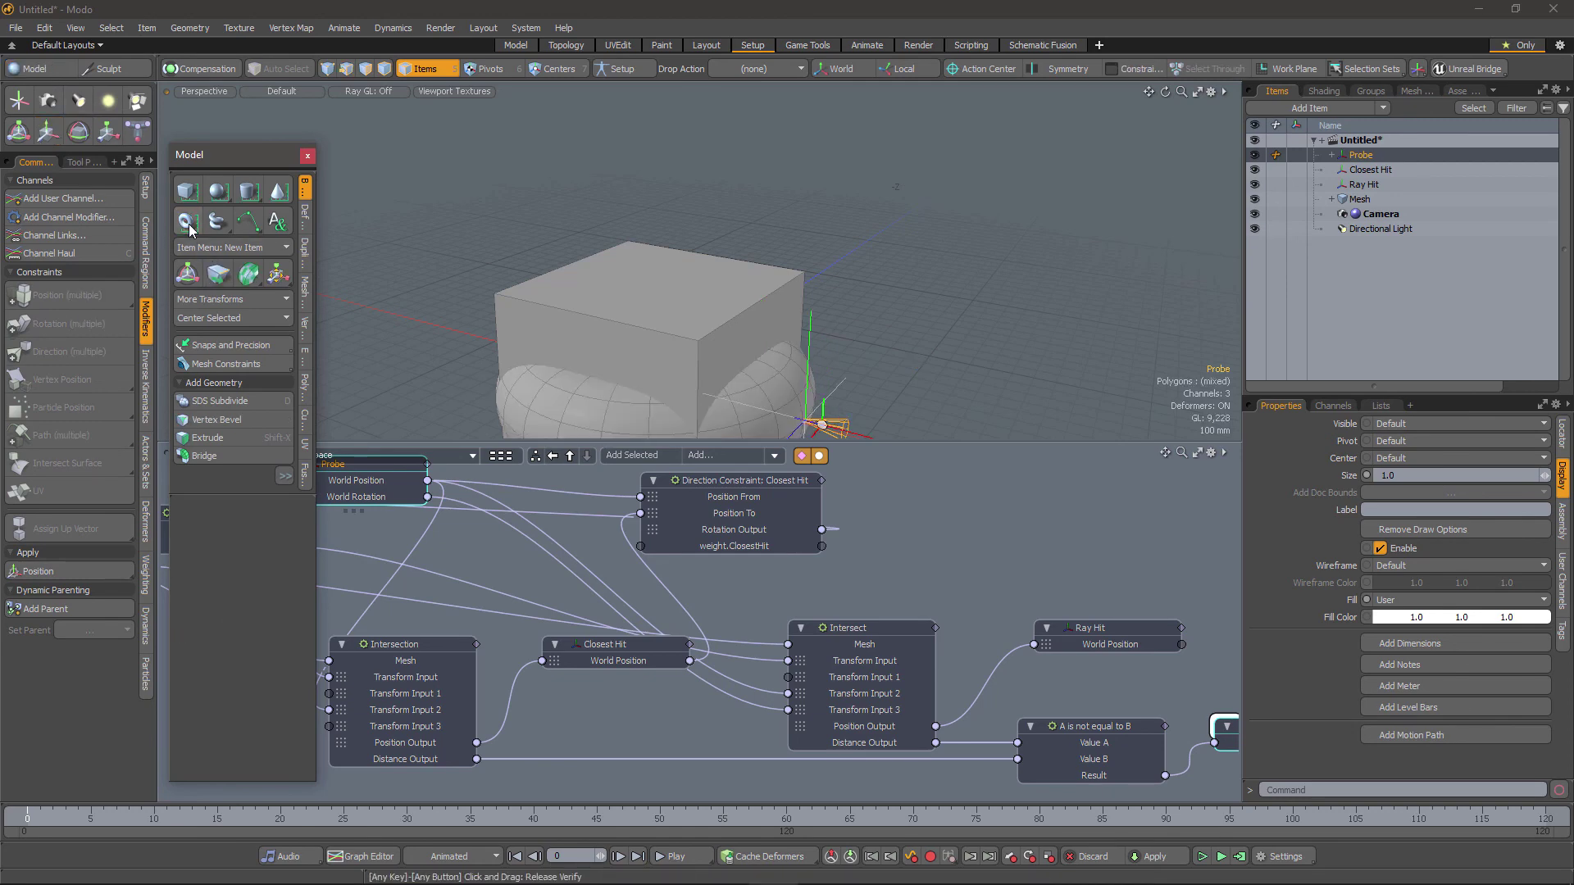
left_click_drag(676, 312, 696, 251, "alt")
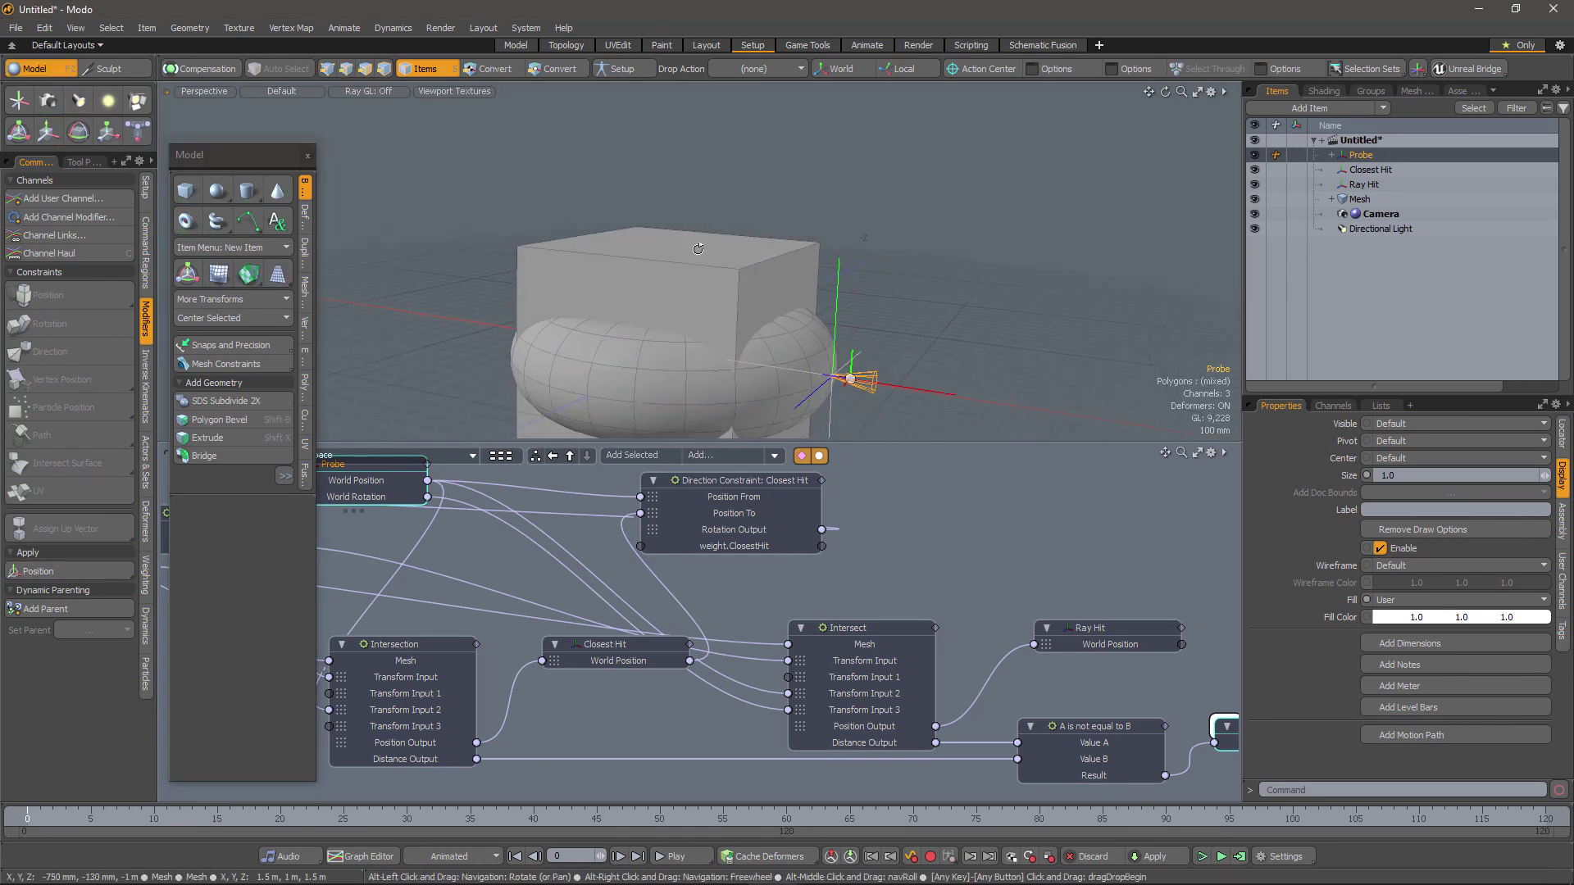
key("3")
double_click(721, 386)
key("w")
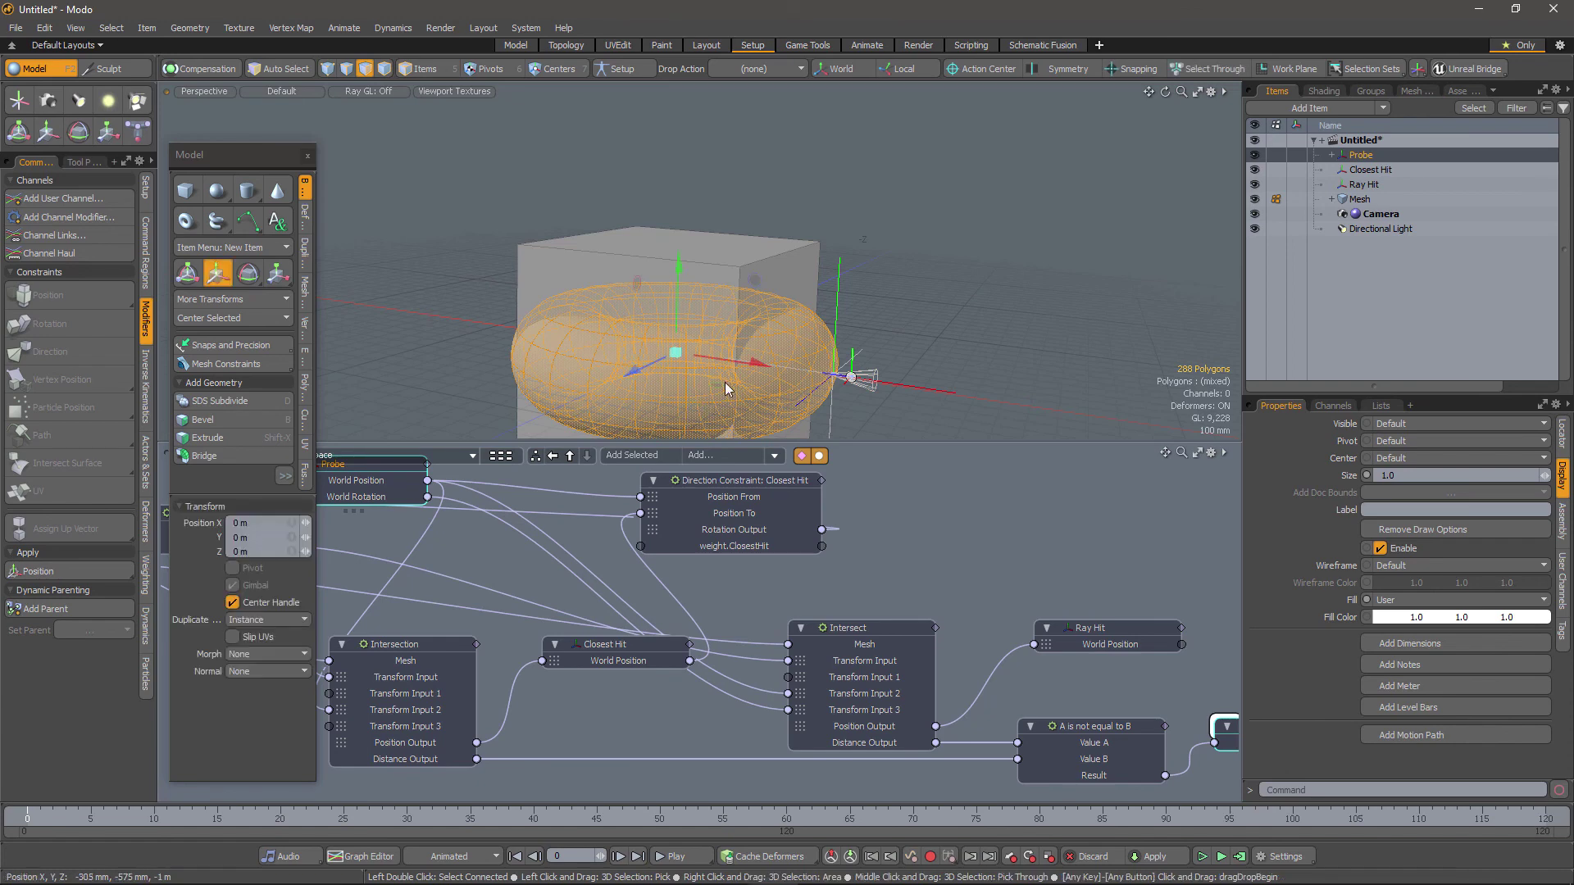
left_click_drag(679, 309, 619, 137)
key("q")
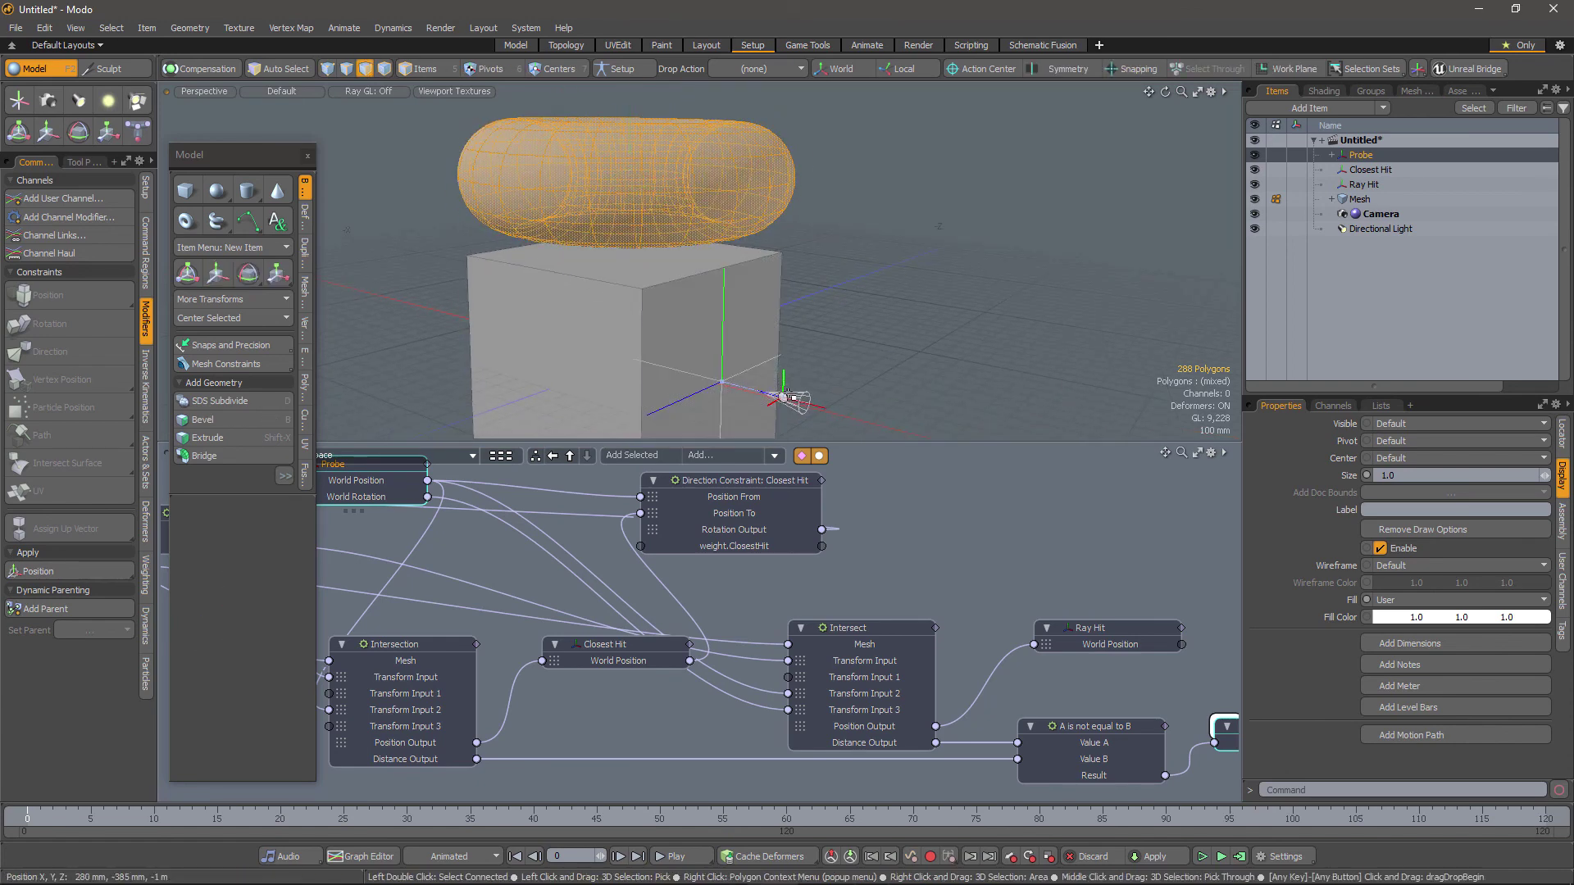
Move the Probe up and across onto the torus to test the rig
key("5")
key("w")
left_click_drag(785, 365, 902, 313)
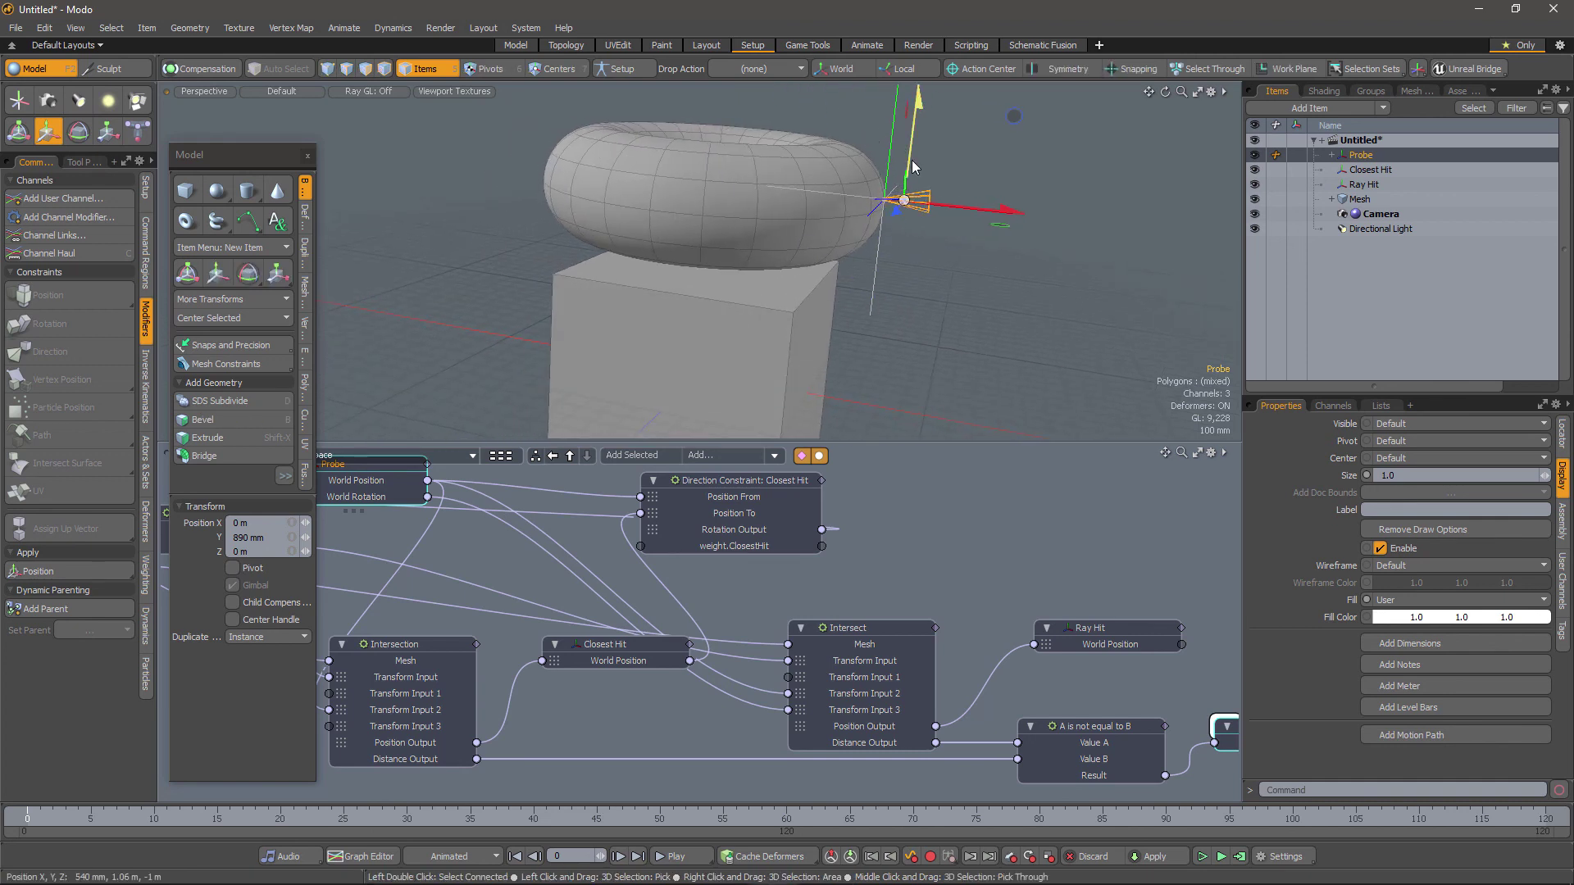
left_click_drag(915, 167, 923, 115)
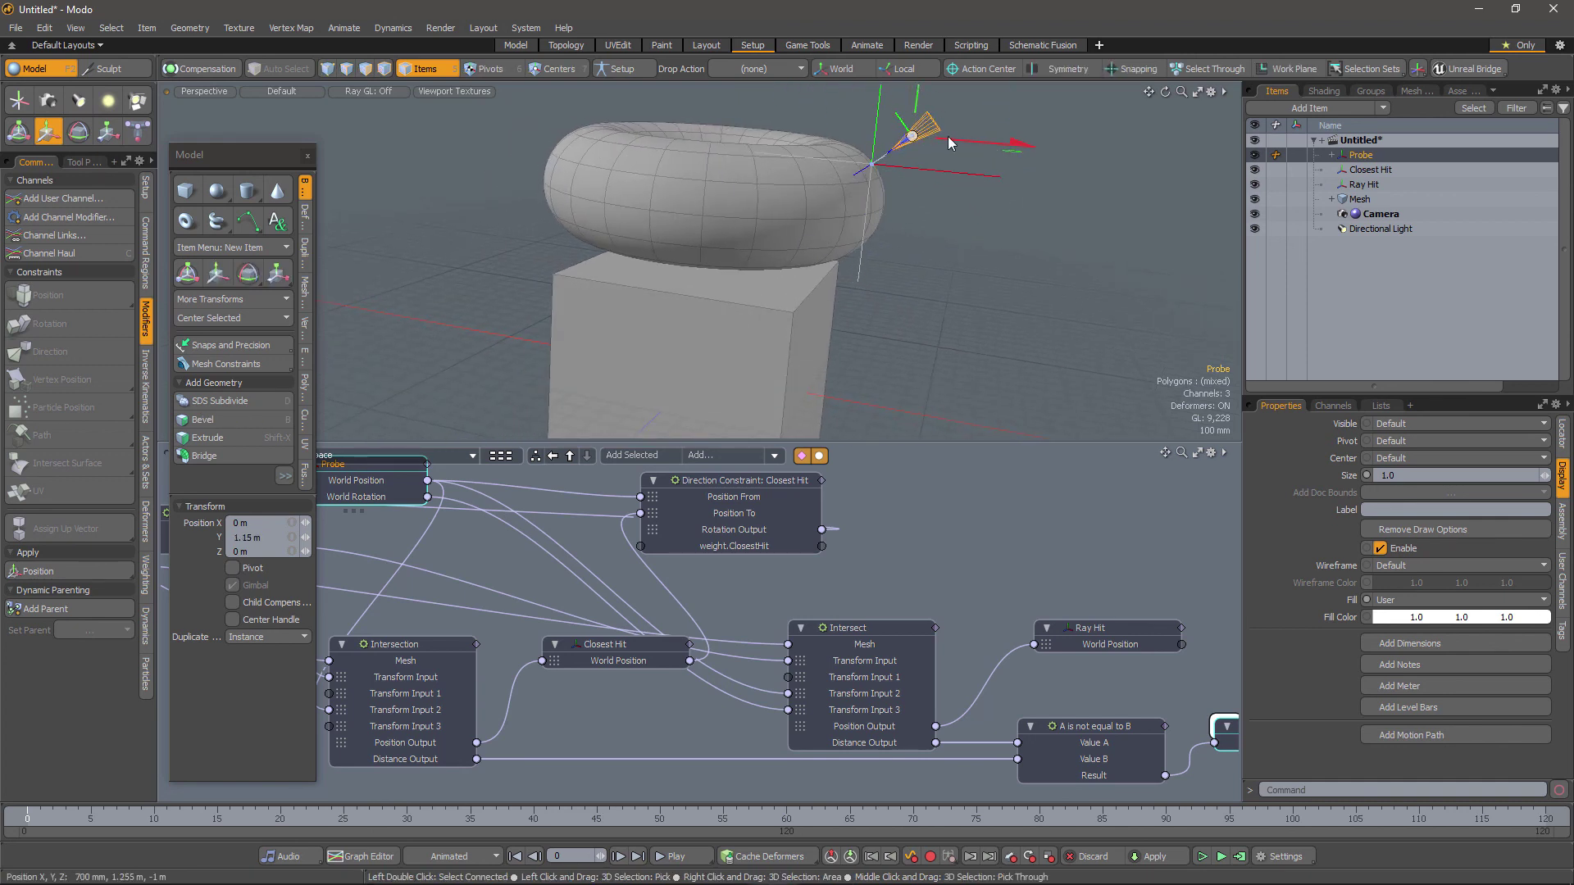
left_click_drag(927, 144, 940, 159, "alt")
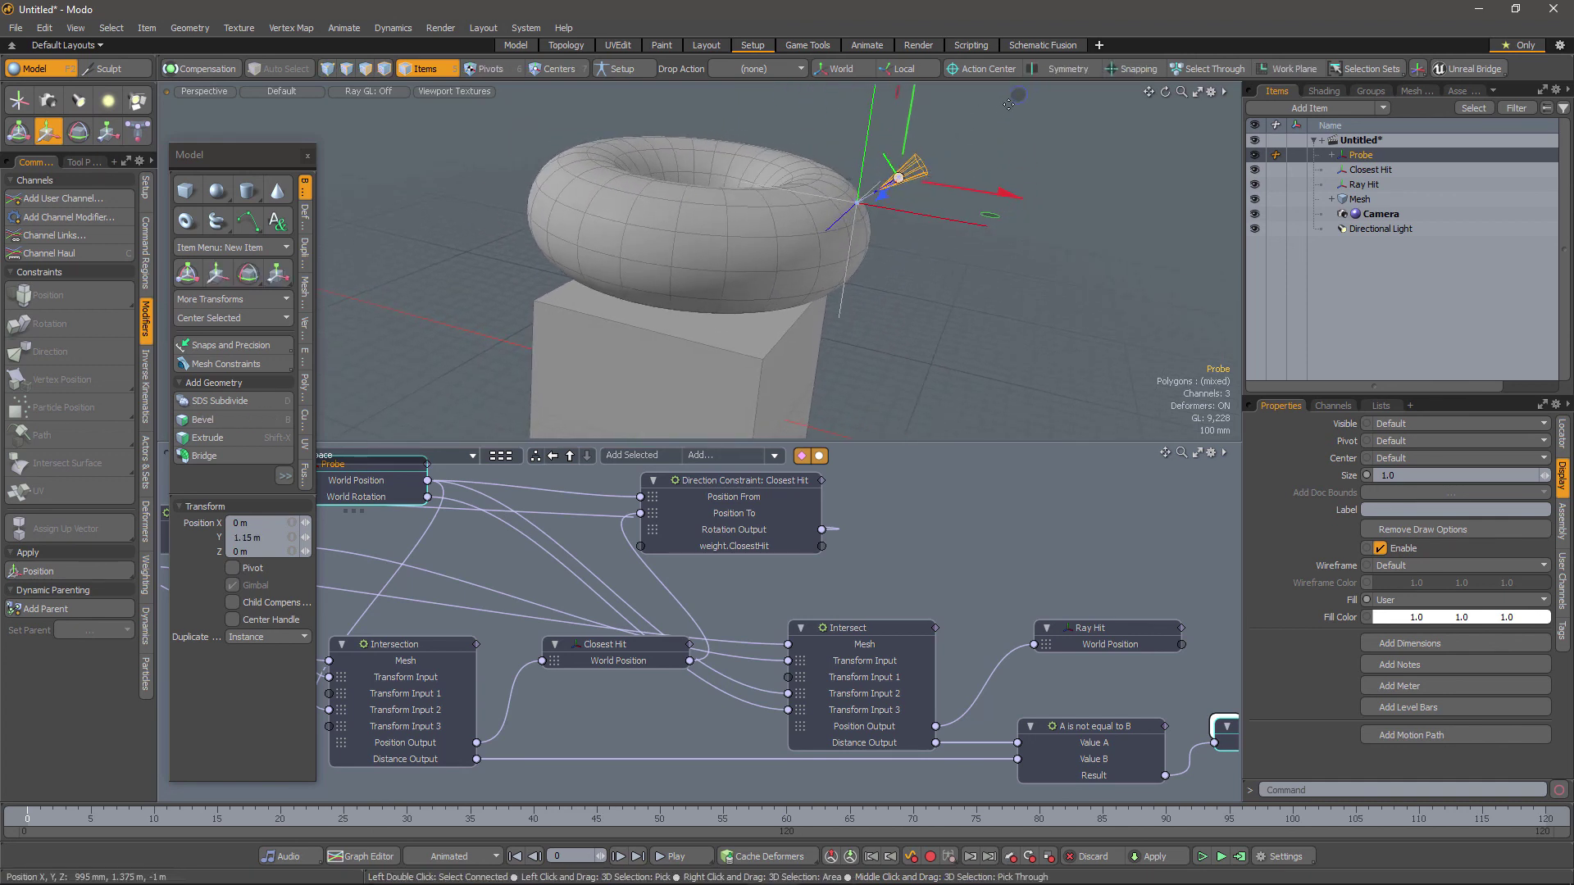
left_click_drag(1018, 96, 972, 139)
mouse_move(900, 197)
left_mouse_down()
mouse_move(865, 224)
mouse_move(811, 220)
mouse_move(758, 169)
mouse_move(709, 182)
mouse_move(749, 140)
mouse_move(816, 239)
mouse_move(781, 302)
mouse_move(697, 346)
mouse_move(627, 327)
mouse_move(697, 347)
mouse_move(714, 106)
mouse_move(720, 145)
mouse_move(574, 254)
left_mouse_up()
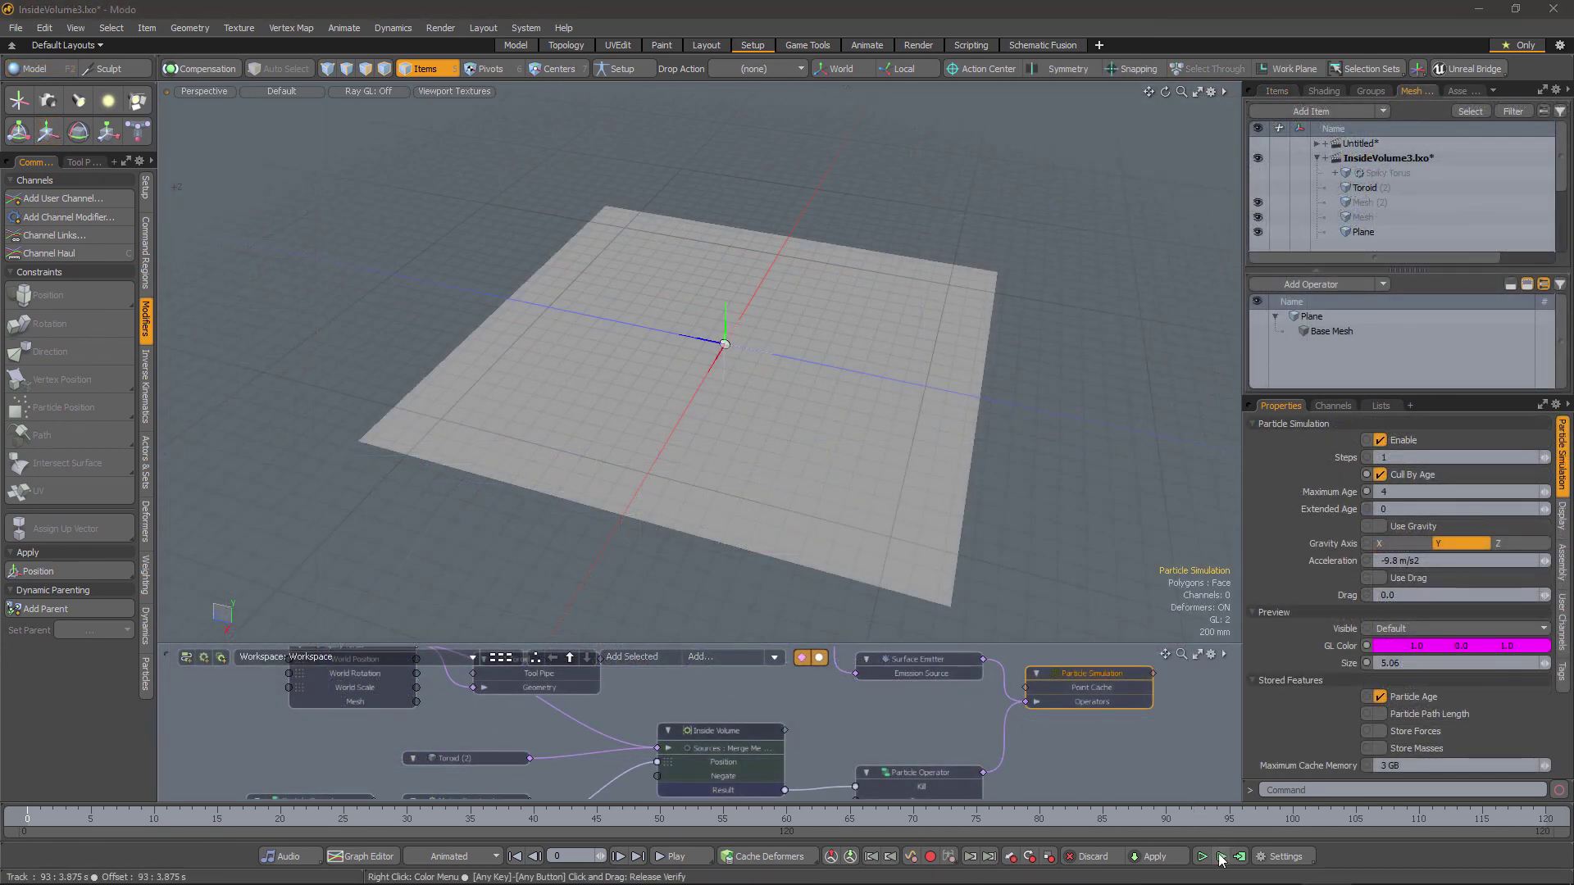
Simulate the InsideVolume3.lxo particles so they cover the Plane, leaving two ring-shaped gaps
left_click(1221, 856)
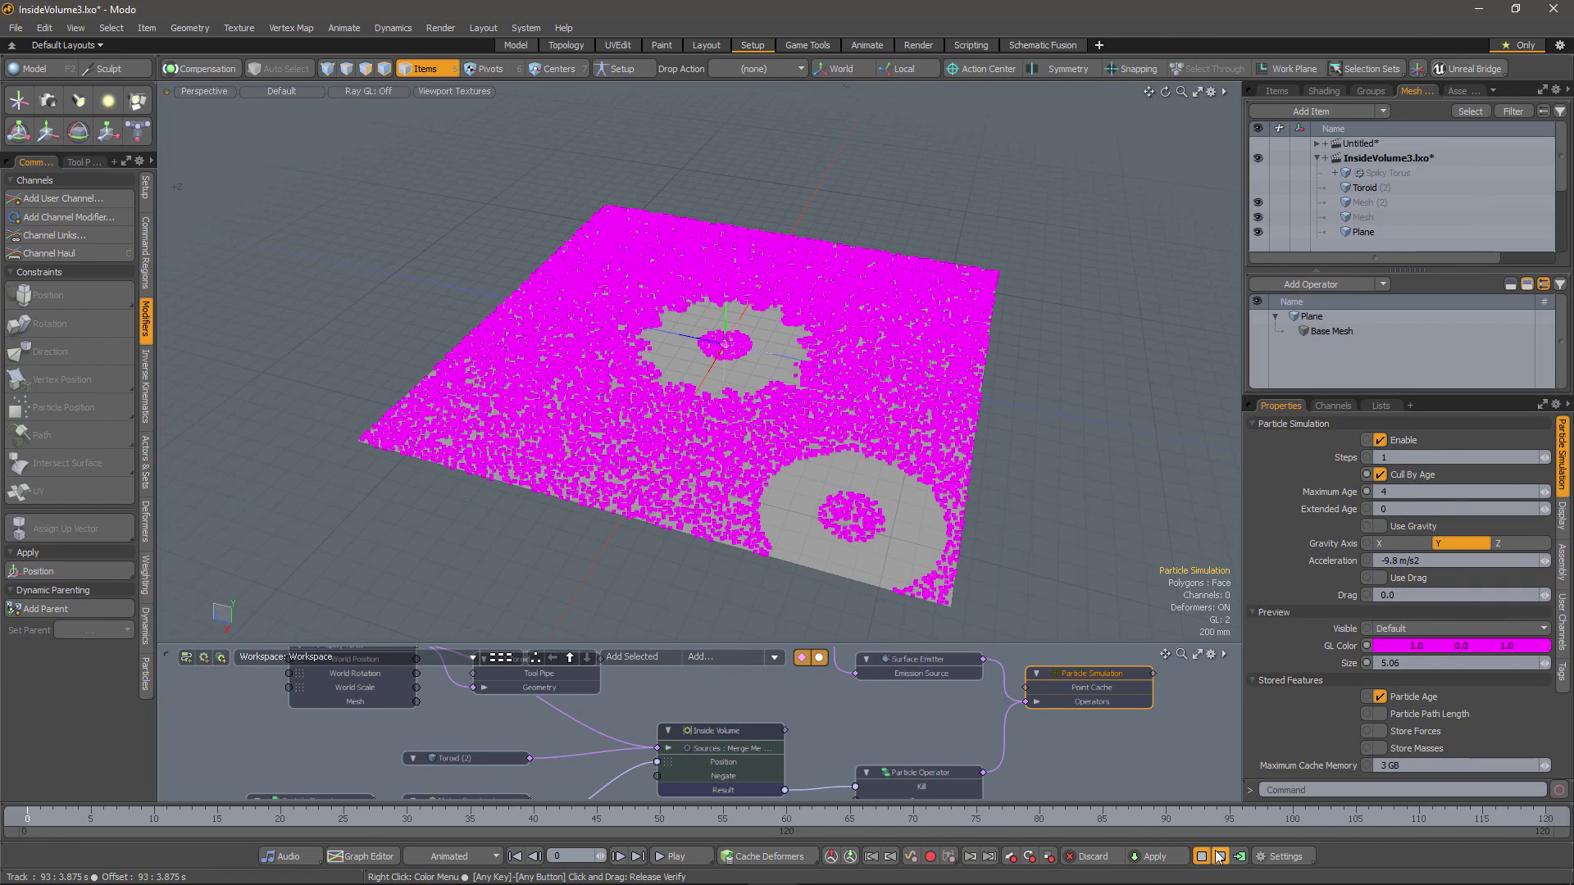